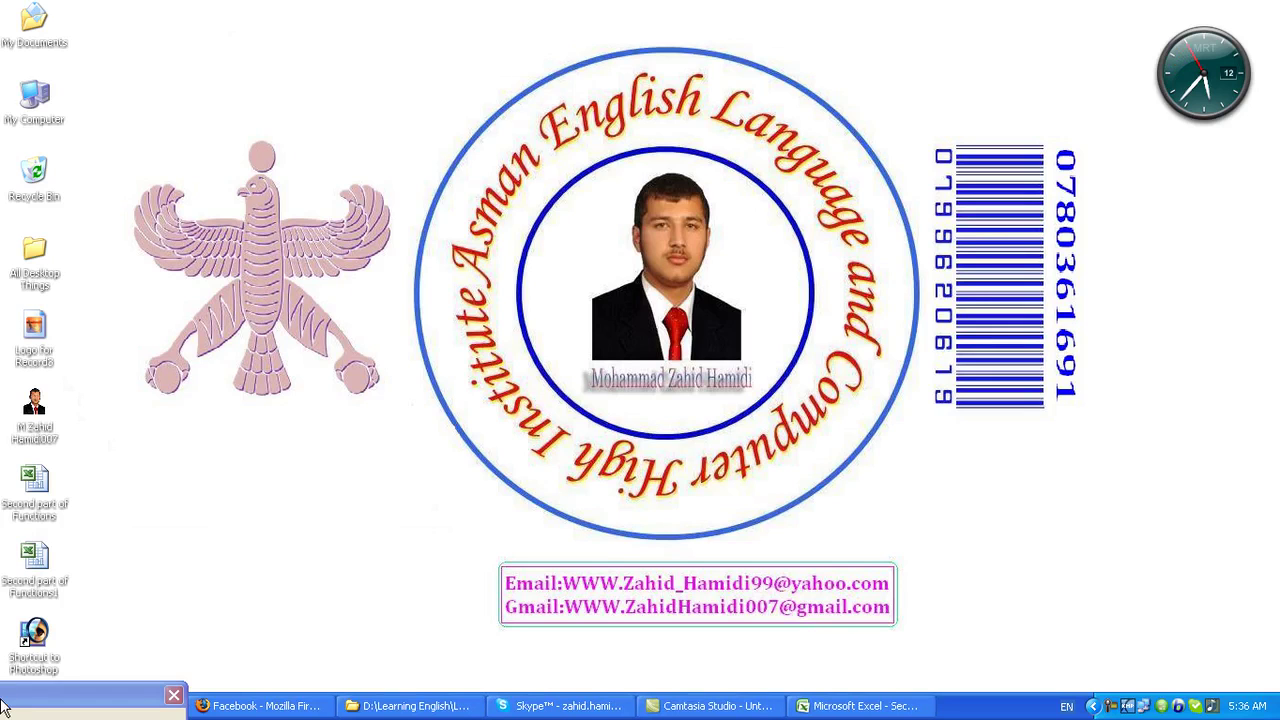
# Step: Refresh the Windows XP desktop three times from its right-click menu
pyautogui.rightClick(534, 263)
pyautogui.click(547, 285)
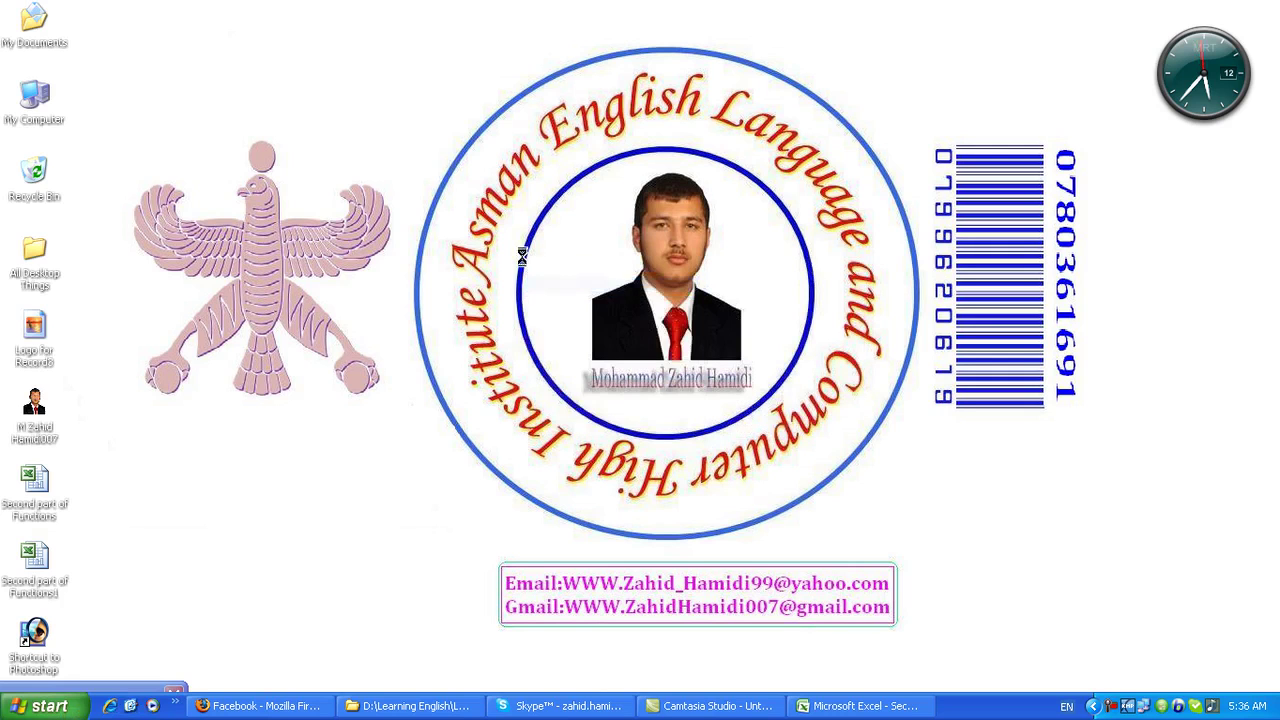
pyautogui.rightClick(520, 254)
pyautogui.click(540, 284)
pyautogui.rightClick(499, 237)
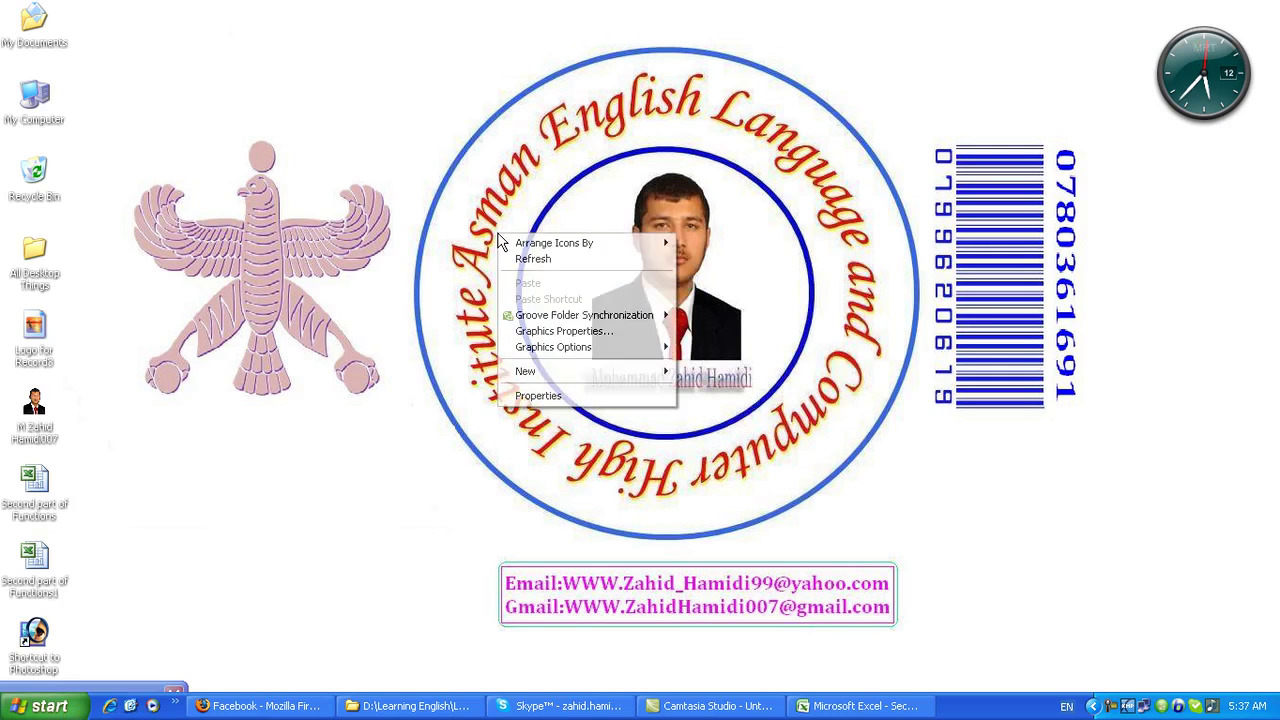
pyautogui.click(530, 258)
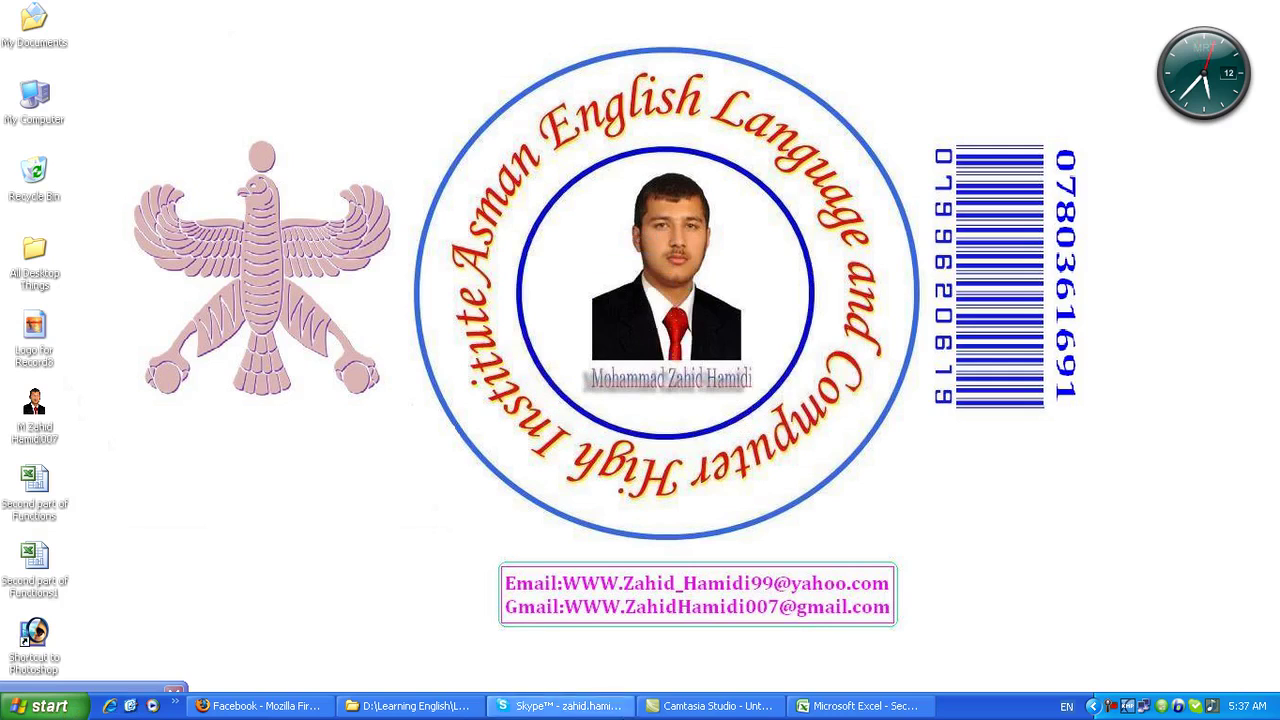
# Step: Restore the 'Second part of Functions1' workbook and select cell K7
pyautogui.click(800, 706)
pyautogui.click(552, 410)
pyautogui.click(558, 338)
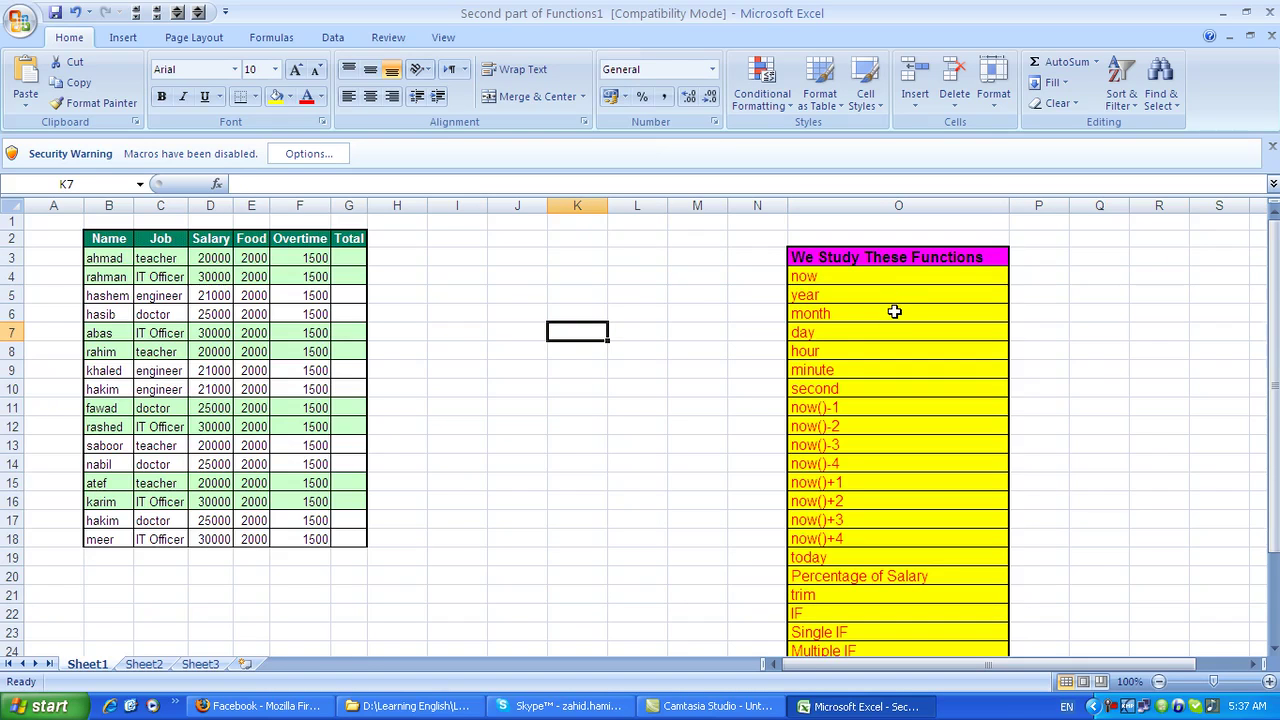
pyautogui.click(519, 257)
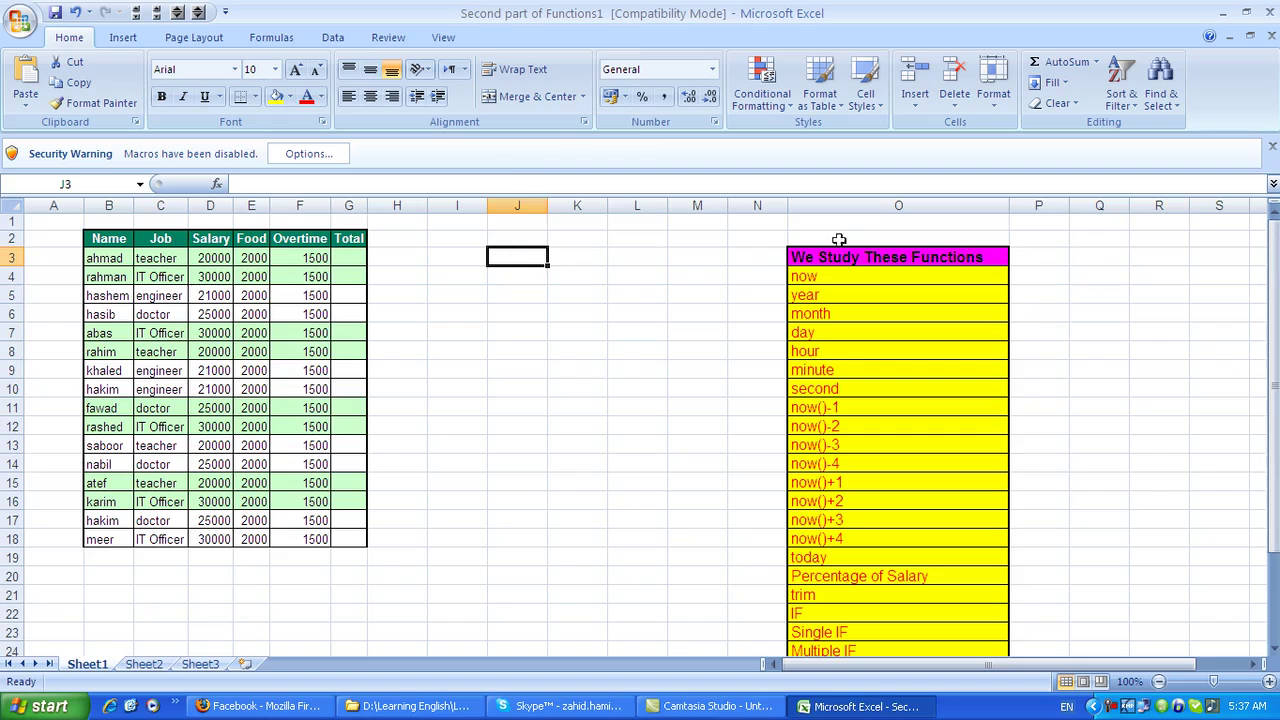
pyautogui.click(1131, 277)
pyautogui.click(1117, 280)
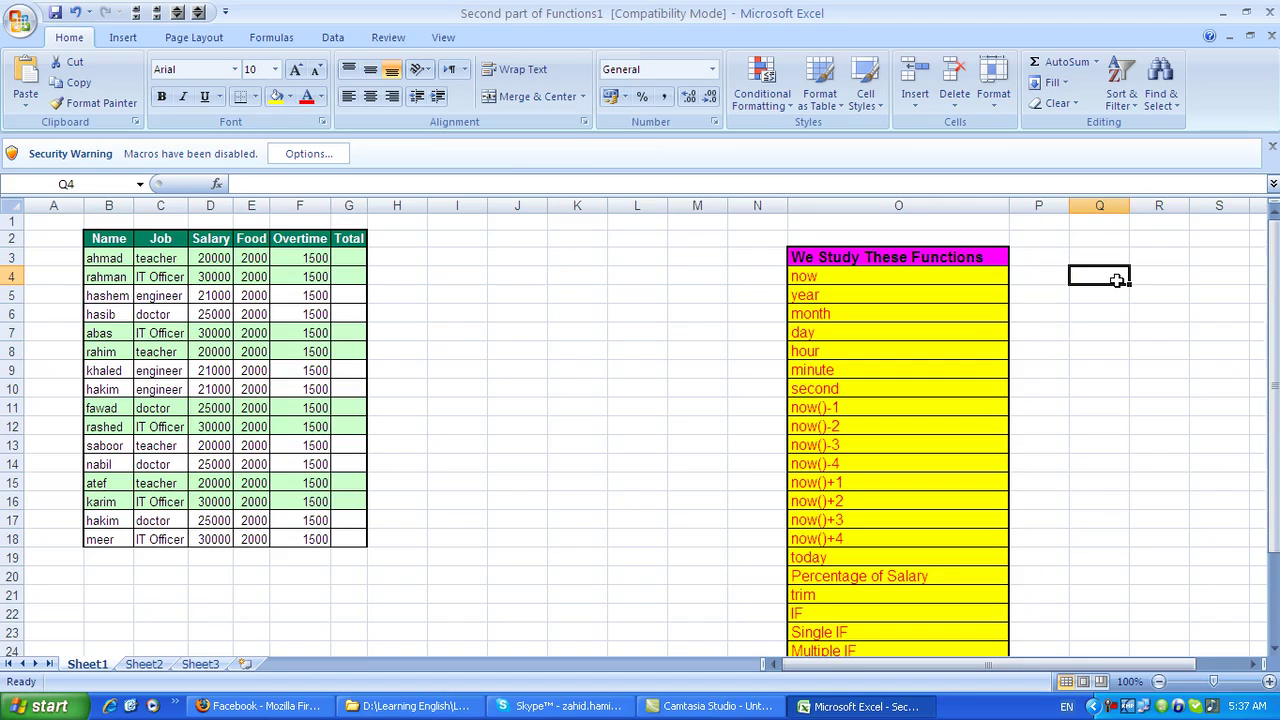
pyautogui.write('=now()')
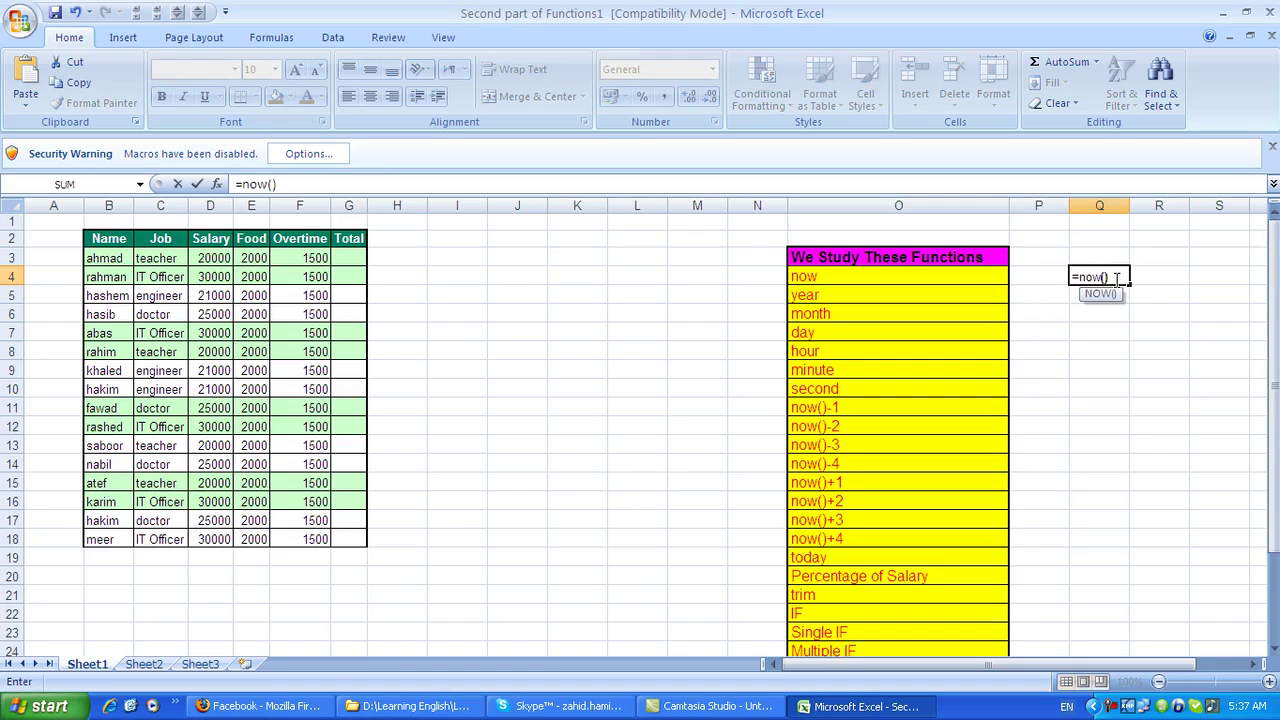
# Step: Commit =now() in Q4 (6/12/2013 5:37) and enter =year(now()) in Q5
pyautogui.press('Return')
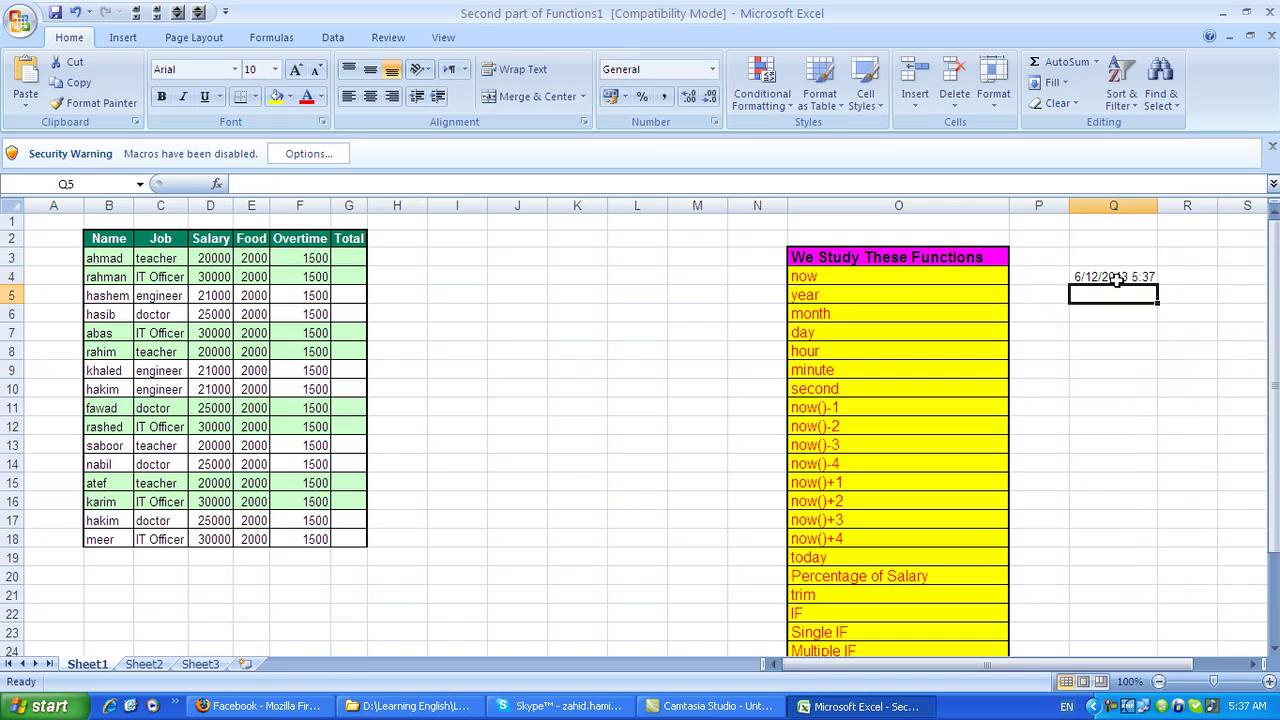
pyautogui.click(1131, 330)
pyautogui.click(1099, 302)
pyautogui.write('=year(')
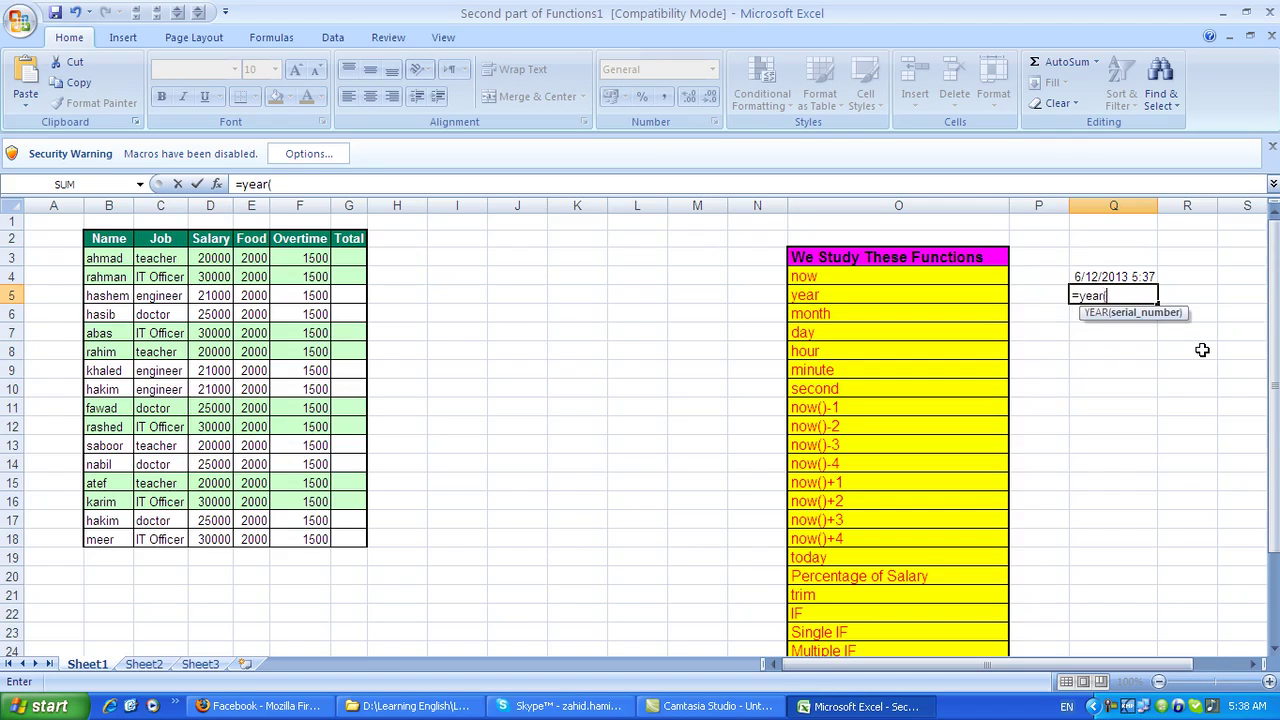
pyautogui.write('n')
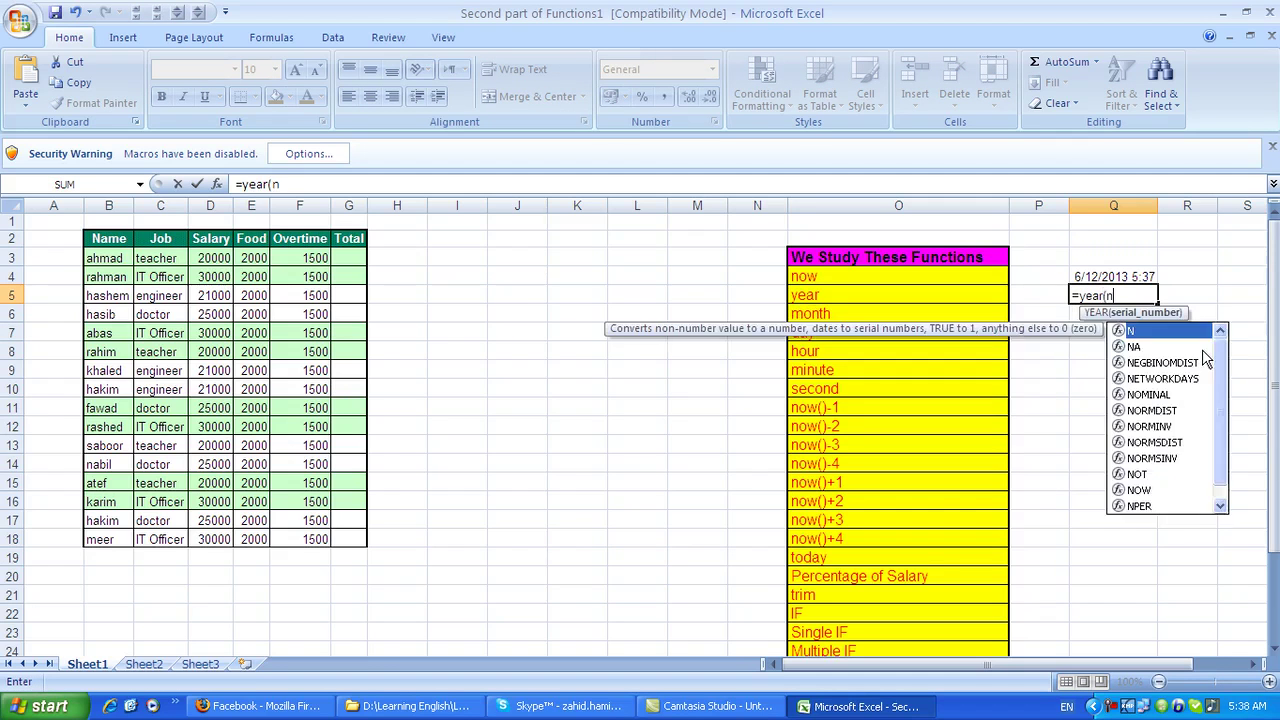
pyautogui.write('ow())')
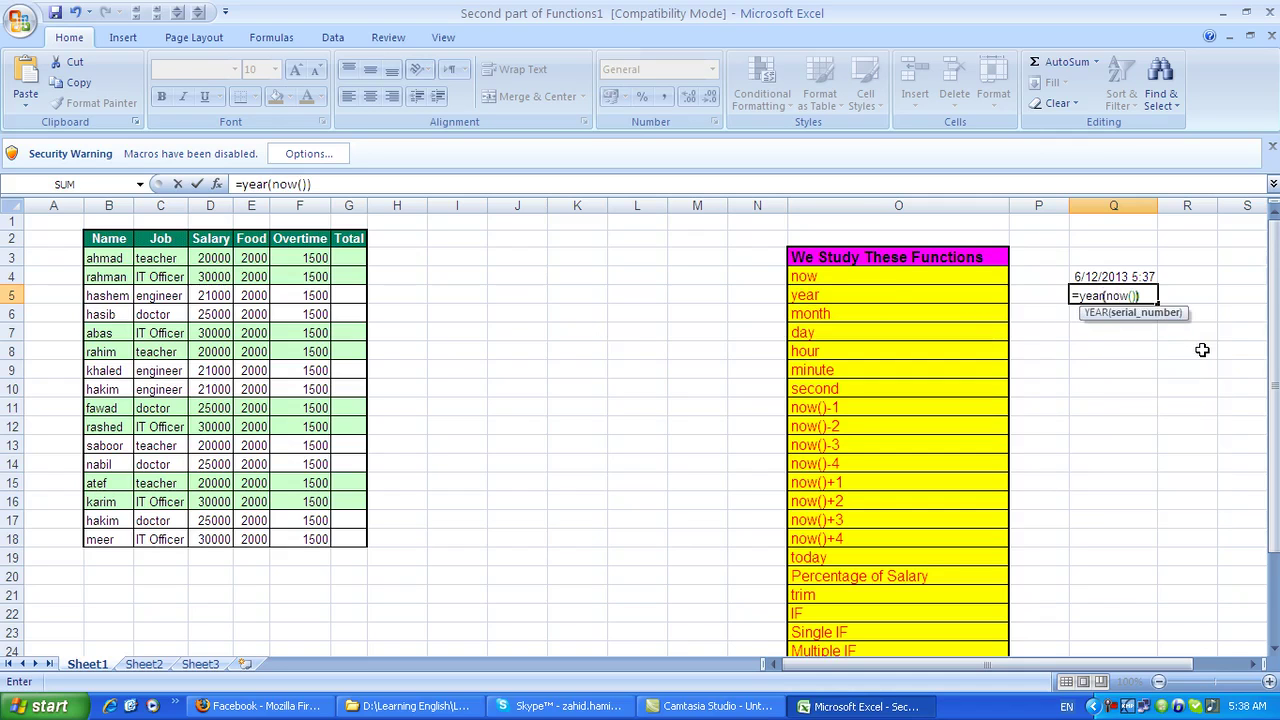
pyautogui.press('Return')
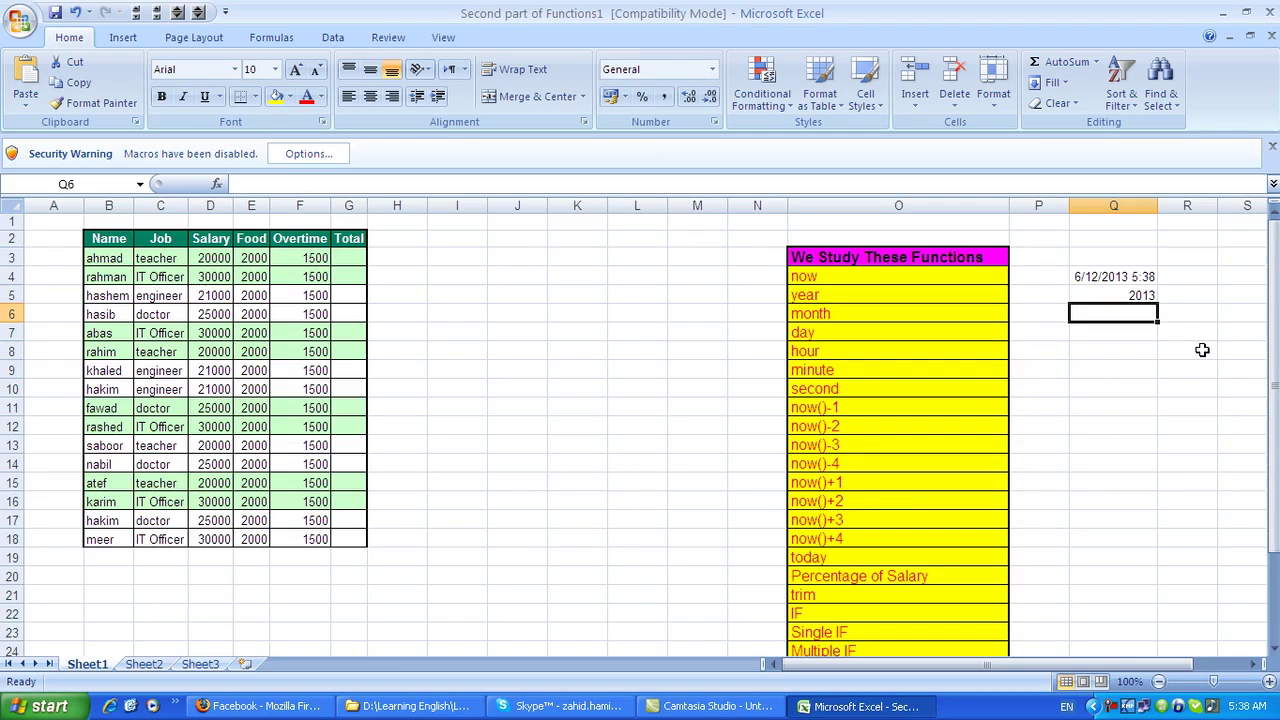
# Step: Enter =month(now()), =day(now()) and =hour(now()) in Q6:Q8, returning 6, 12 and 5
pyautogui.write('=')
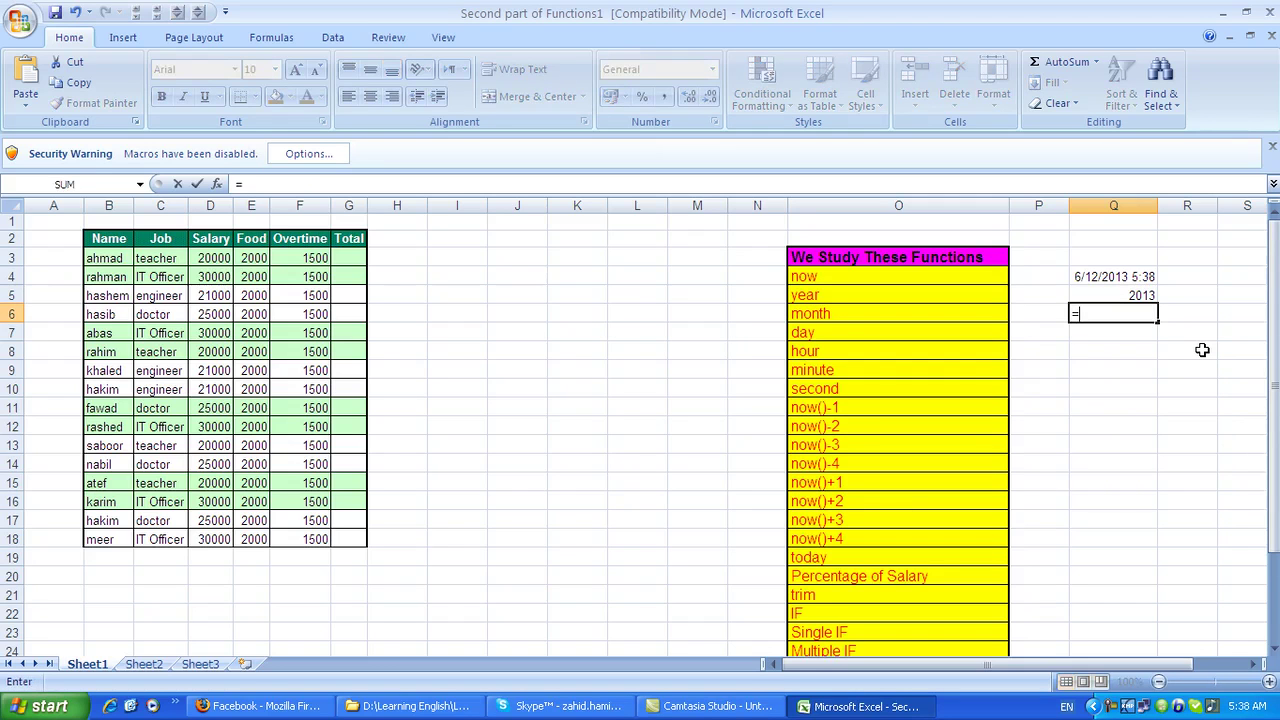
pyautogui.write('month(')
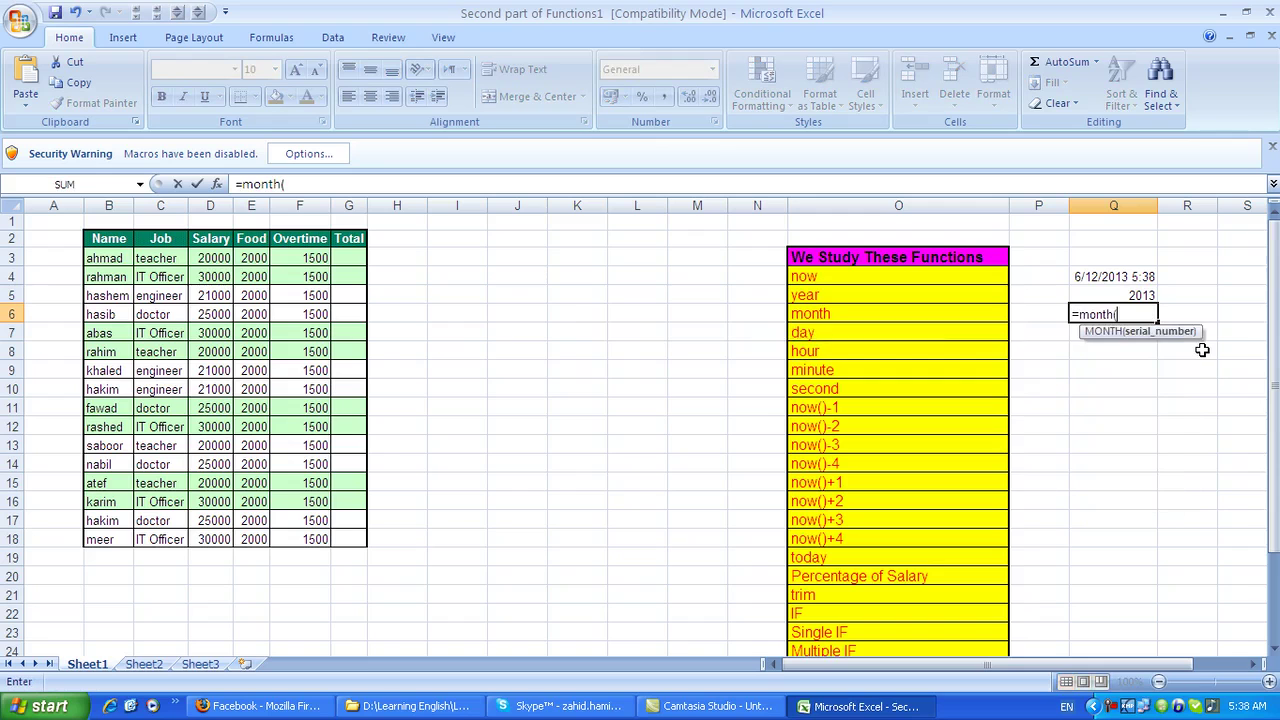
pyautogui.write('now()')
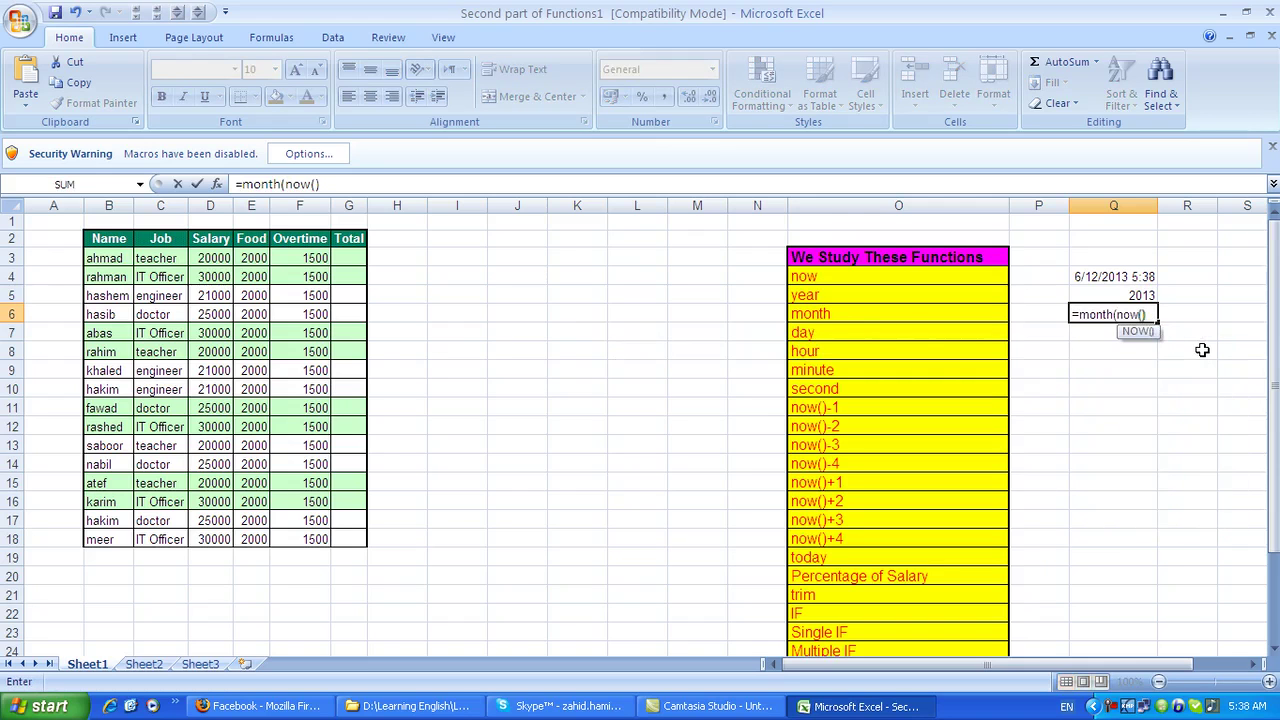
pyautogui.write(')')
pyautogui.press('Return')
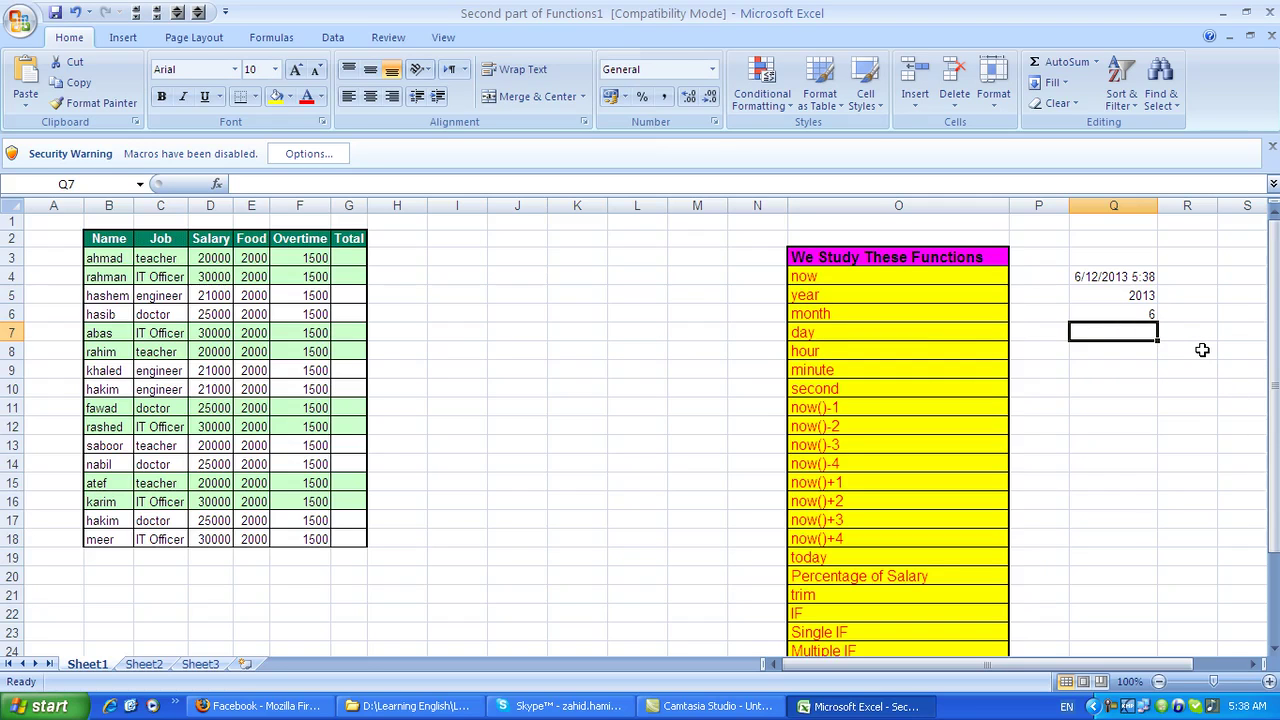
pyautogui.write('=day(')
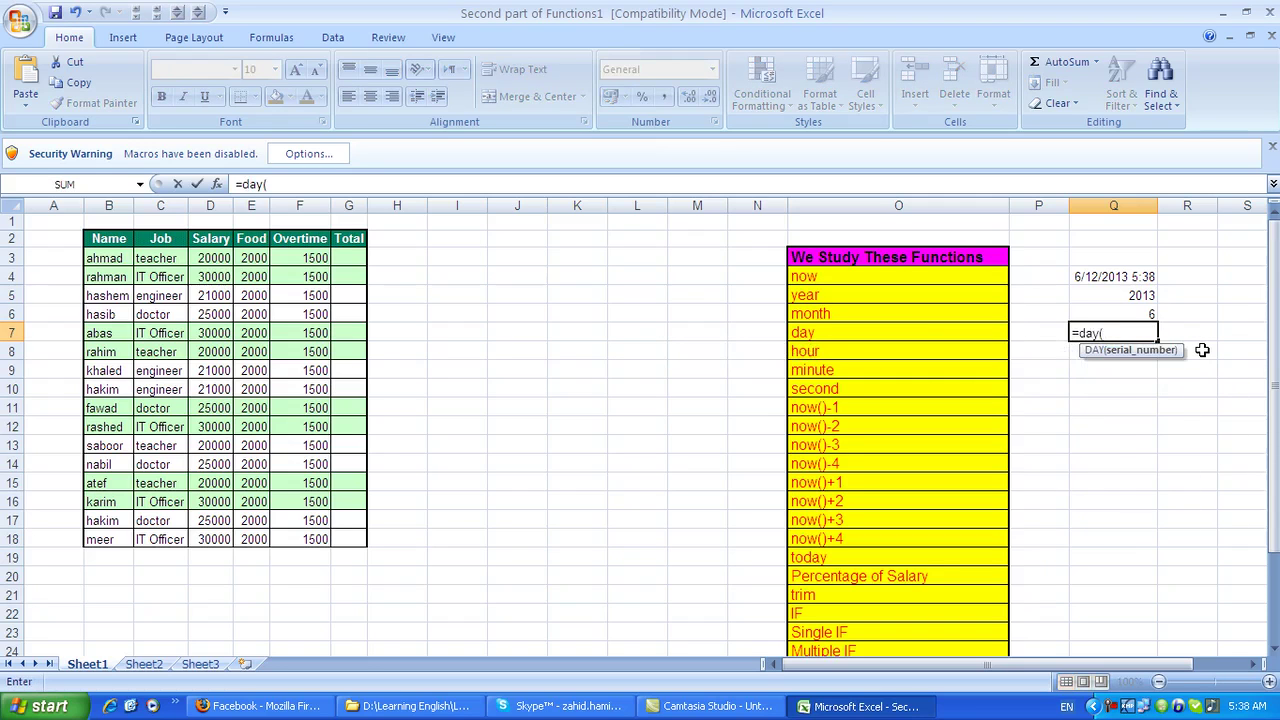
pyautogui.write('now())')
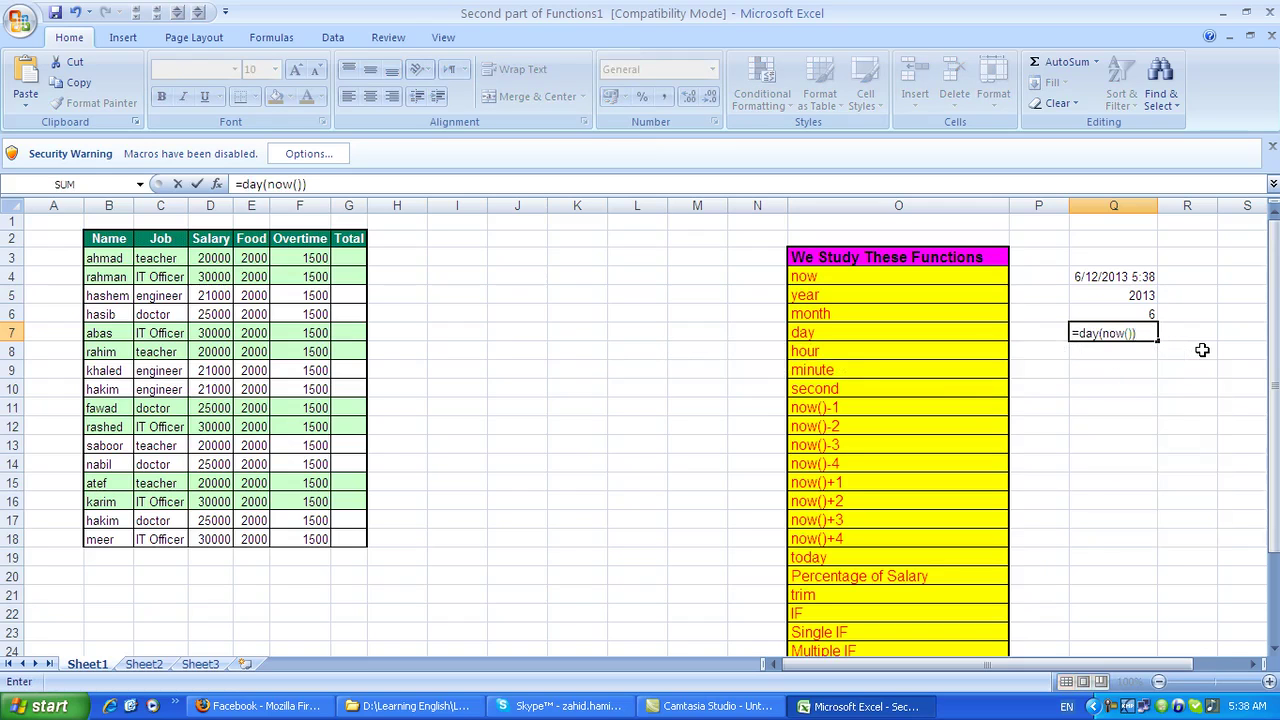
pyautogui.press('Return')
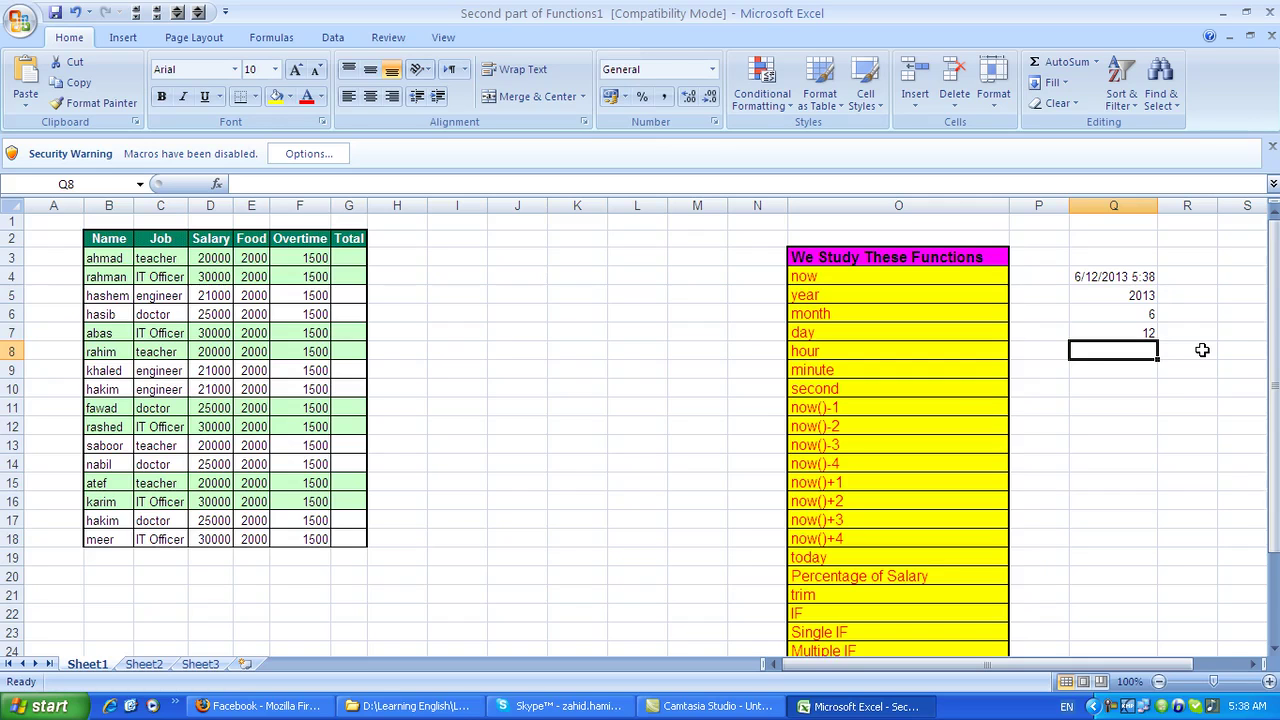
pyautogui.write('=hour9')
pyautogui.press('BackSpace')
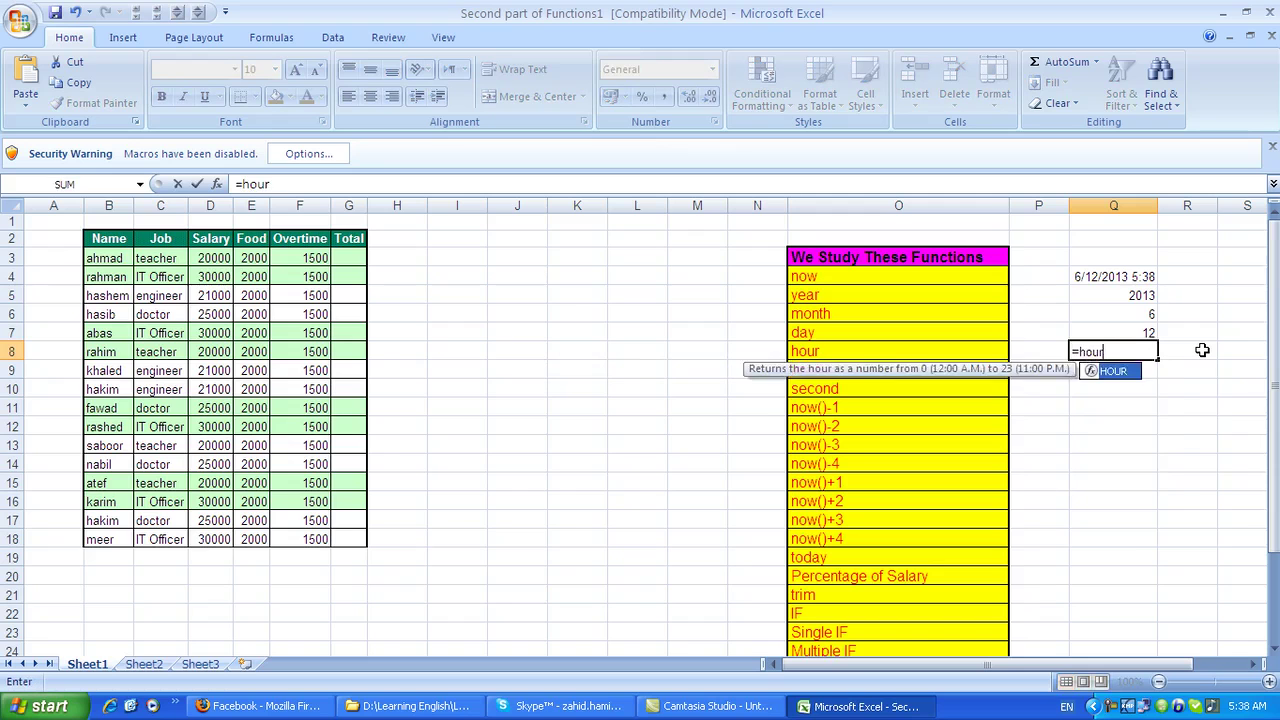
pyautogui.write('(now())')
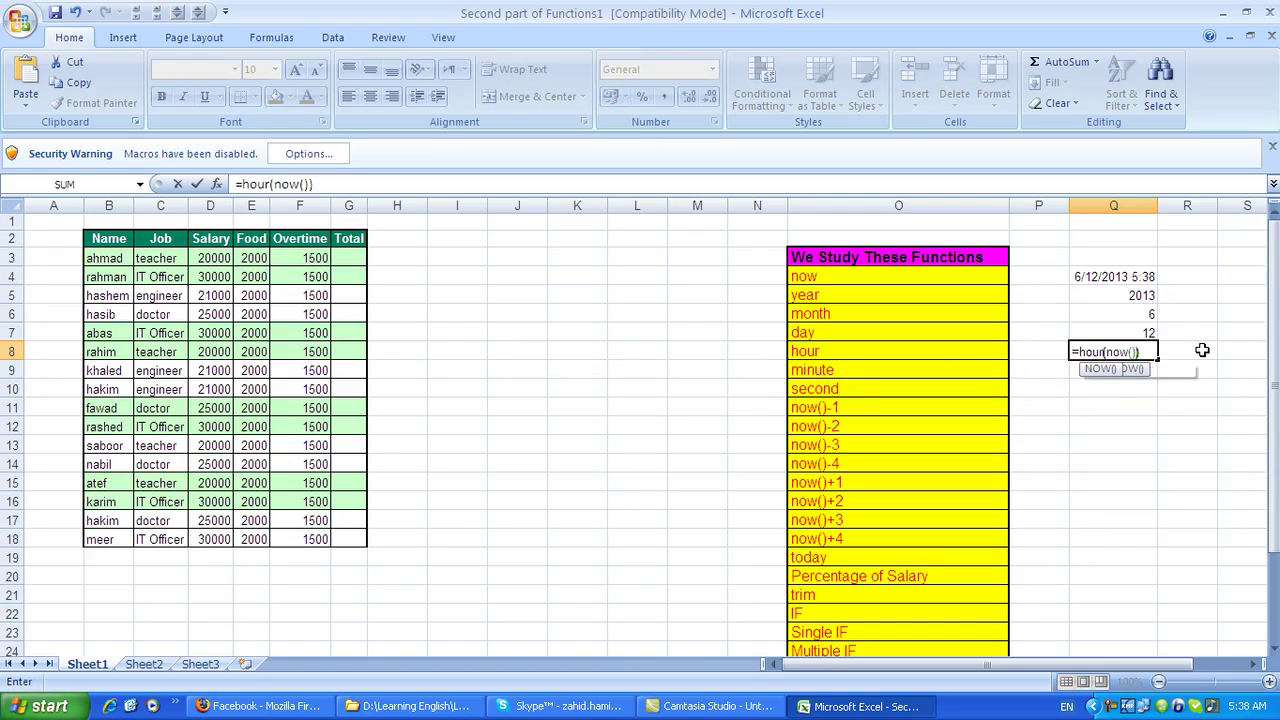
pyautogui.press('Return')
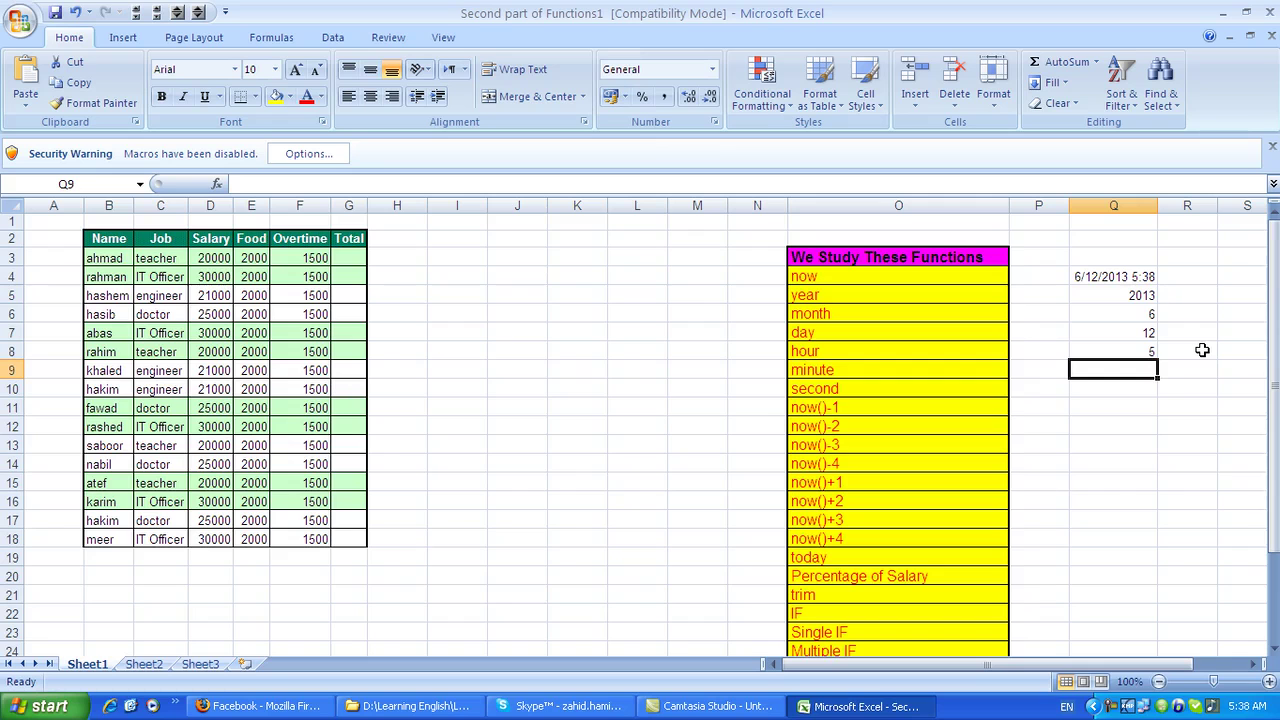
# Step: Enter =minute(now()) in Q9, adding the missing closing parenthesis, so it shows 39
pyautogui.write('=minute(now()')
pyautogui.press('Return')
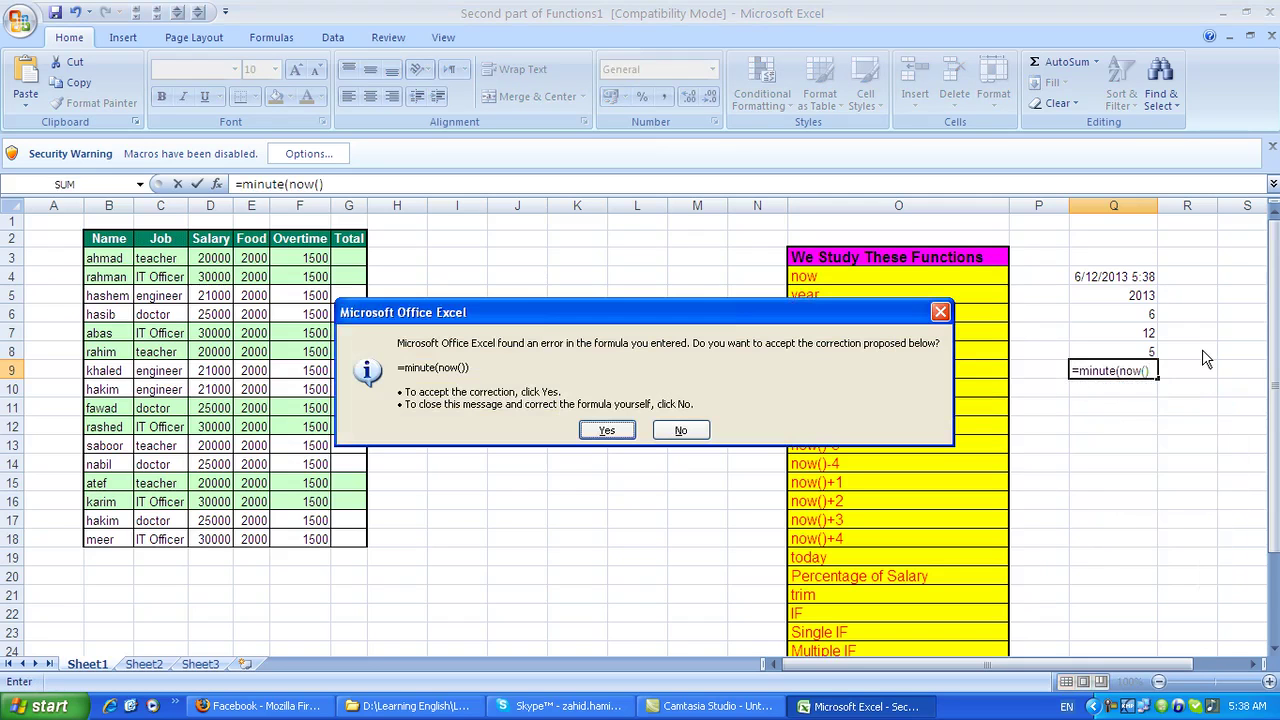
pyautogui.press('Tab')
pyautogui.press('Return')
pyautogui.press('Return')
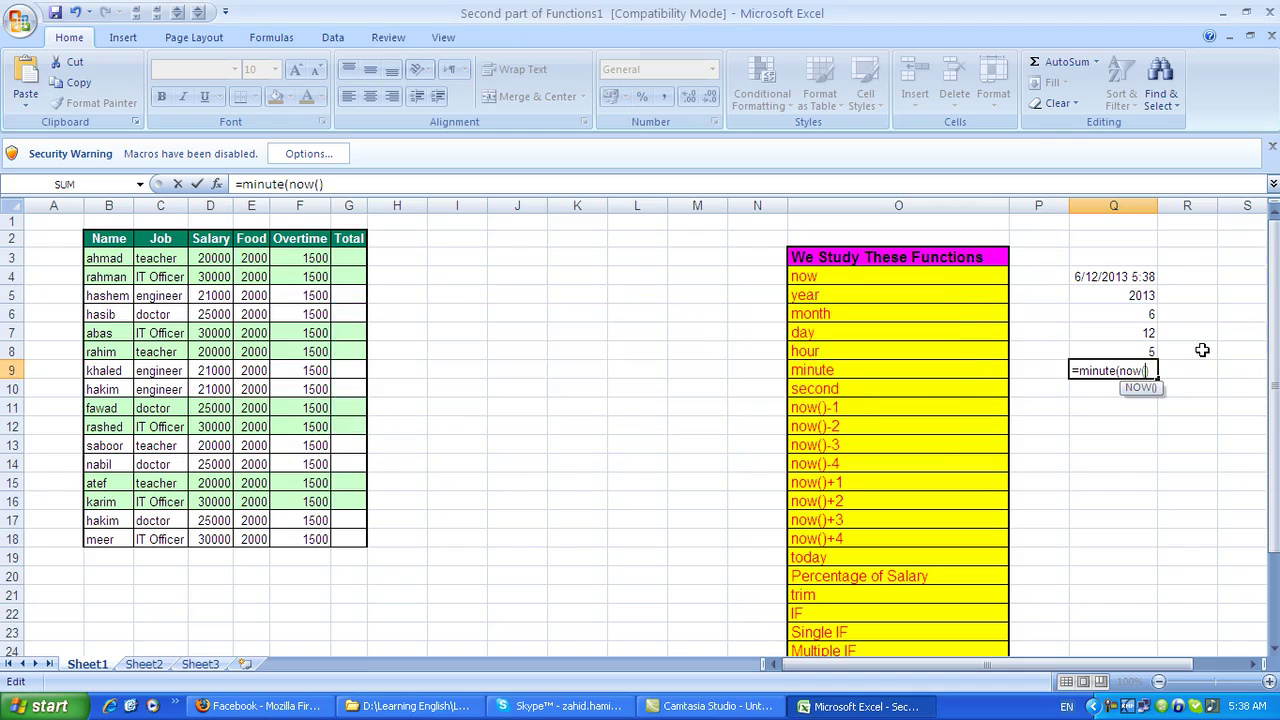
pyautogui.press('Right')
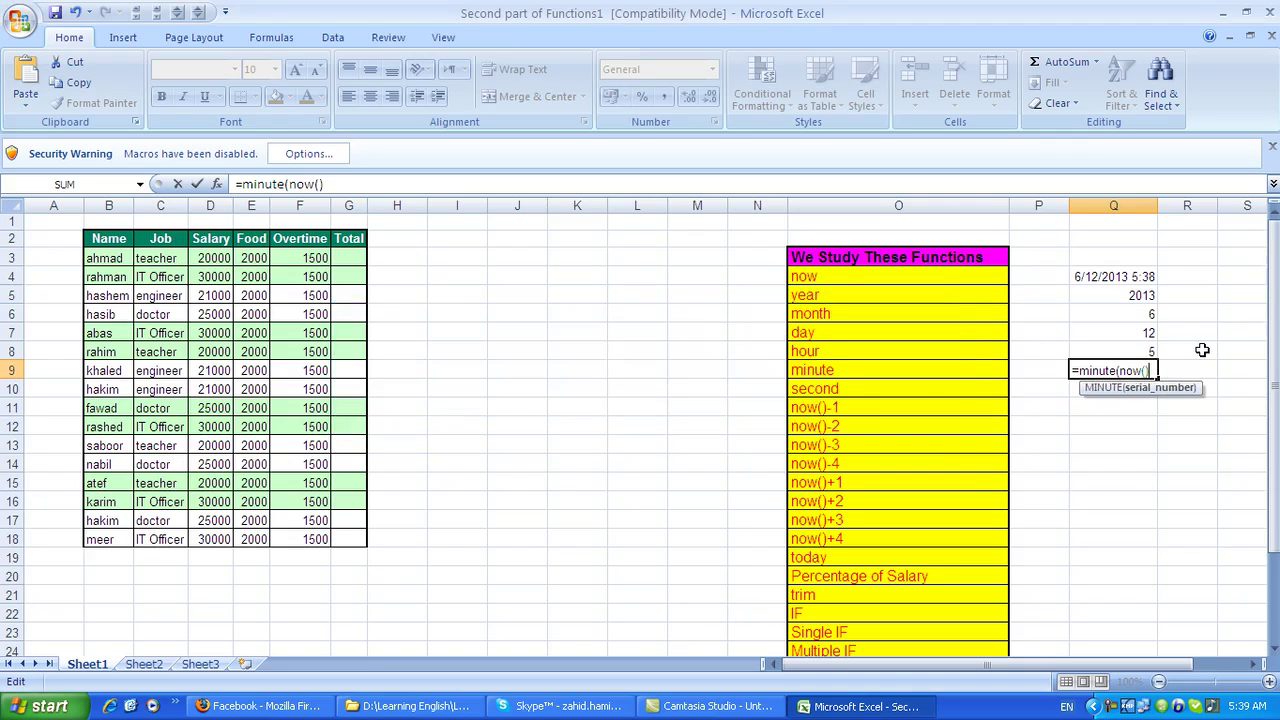
pyautogui.write(')')
pyautogui.hotkey('shift', 'Return')
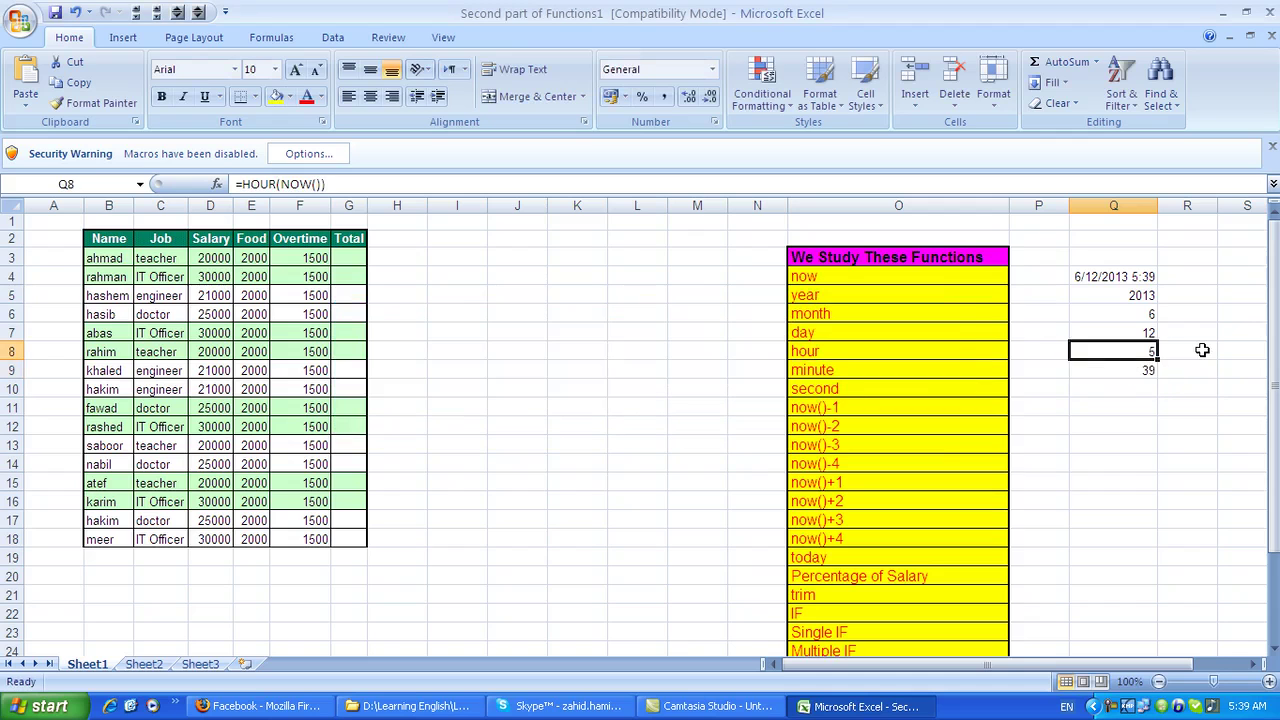
pyautogui.press('Down')
pyautogui.press('Down')
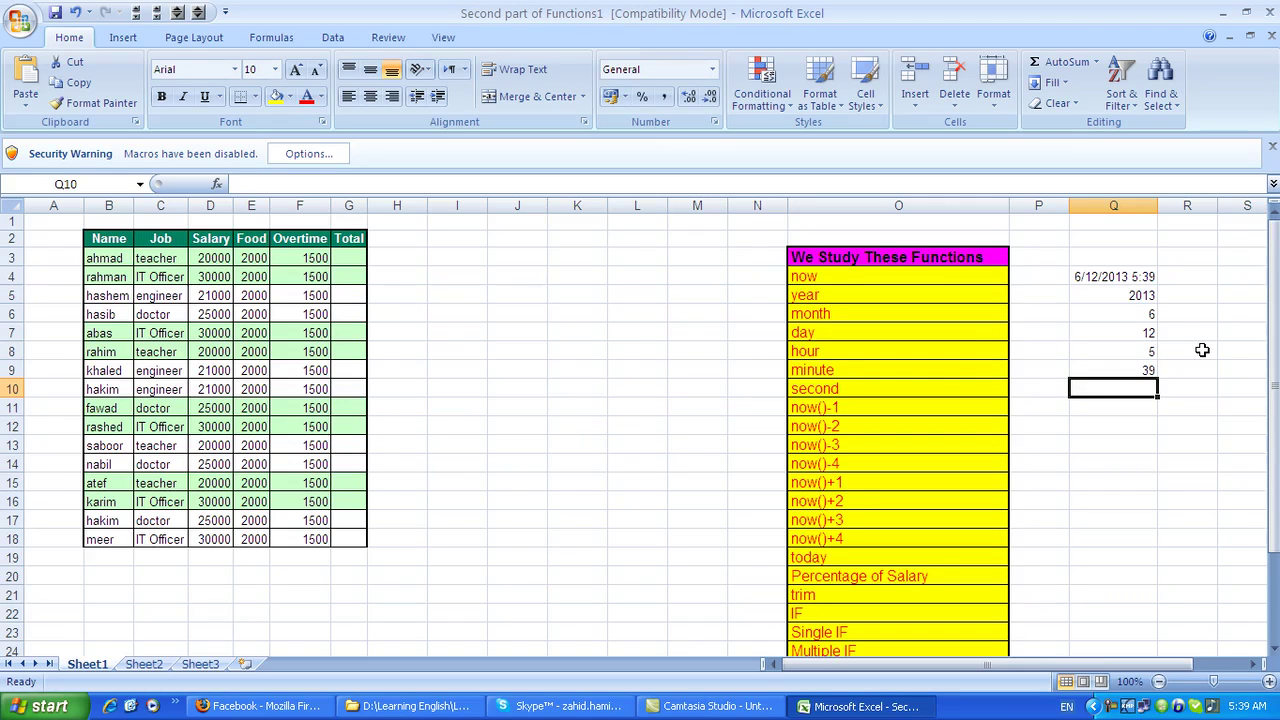
# Step: Enter =second(now()) in Q10, returning 12
pyautogui.write('=second')
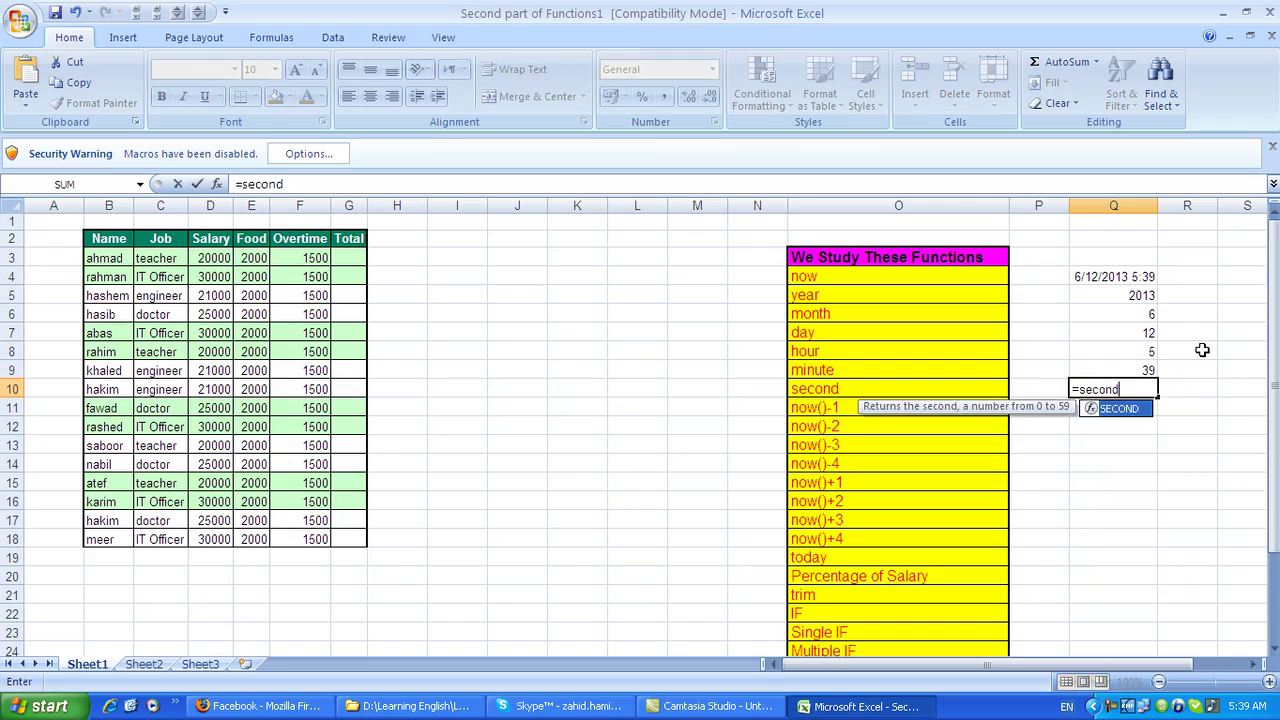
pyautogui.write('(now())')
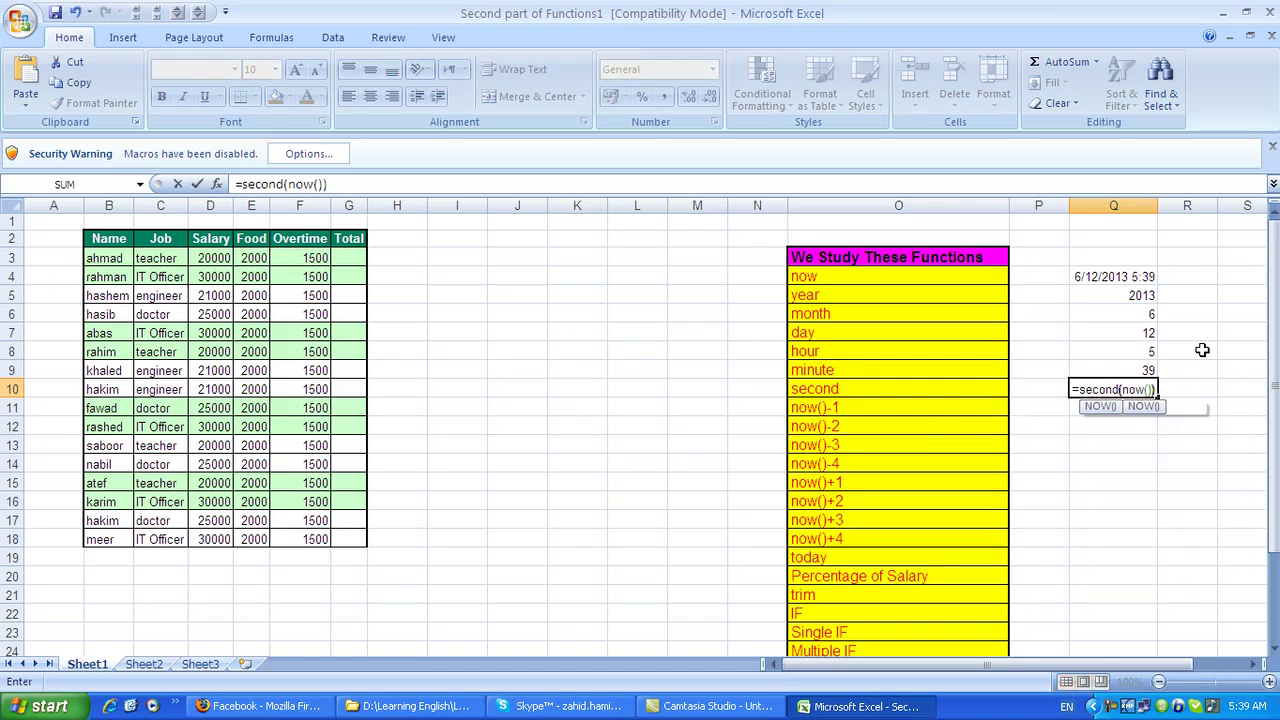
pyautogui.press('Return')
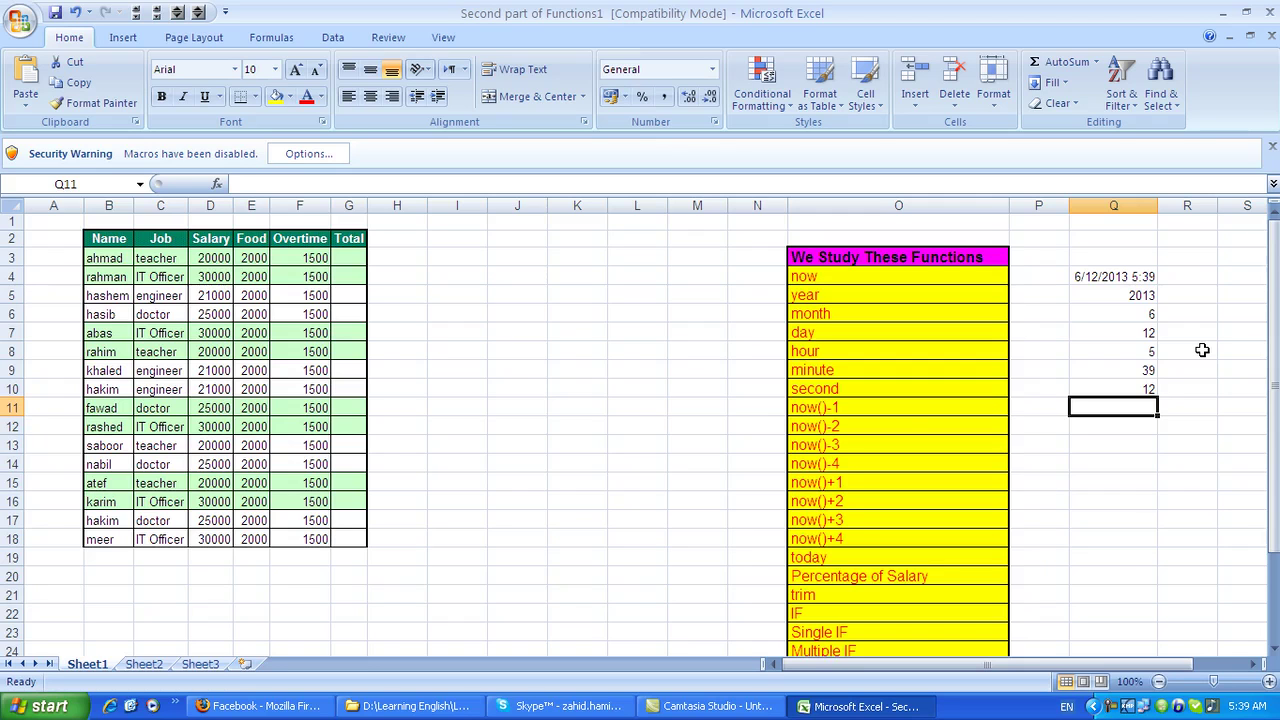
# Step: Enter =now()-1, -2 and -3 in Q11:Q13 (6/11, 6/10, 6/9/2013) and begin Q14's formula
pyautogui.write('=now()')
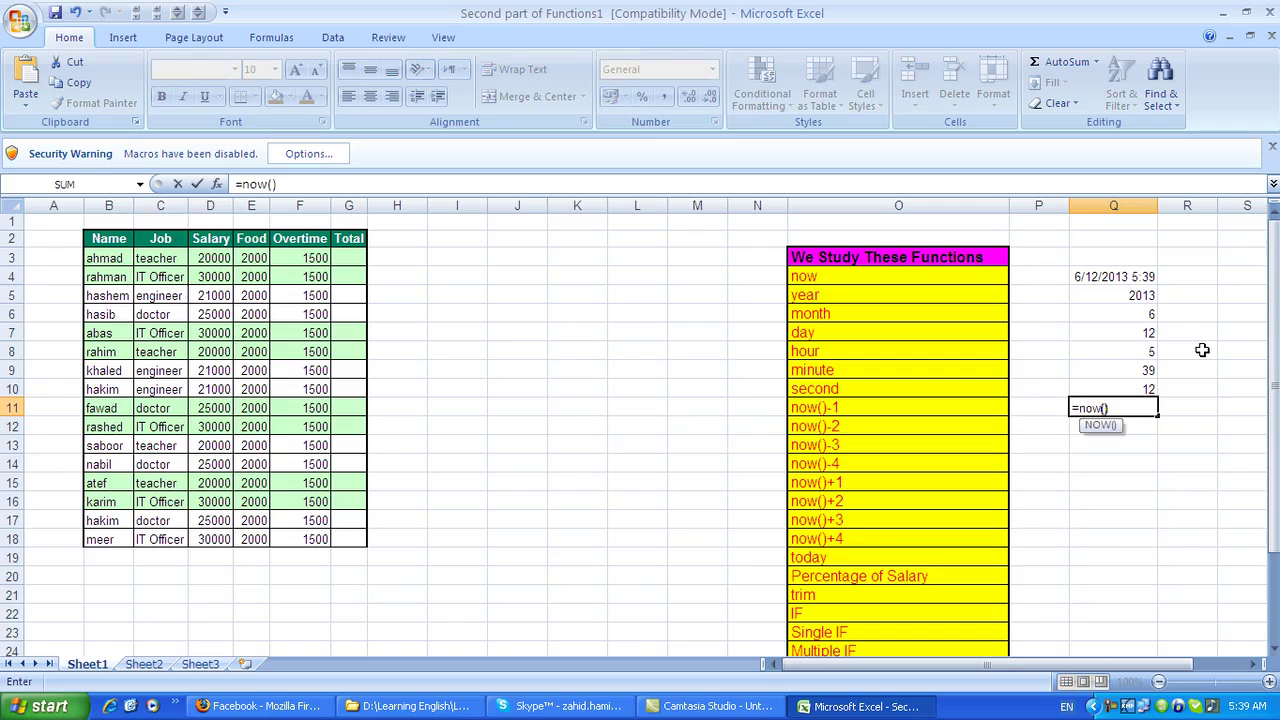
pyautogui.write('-1')
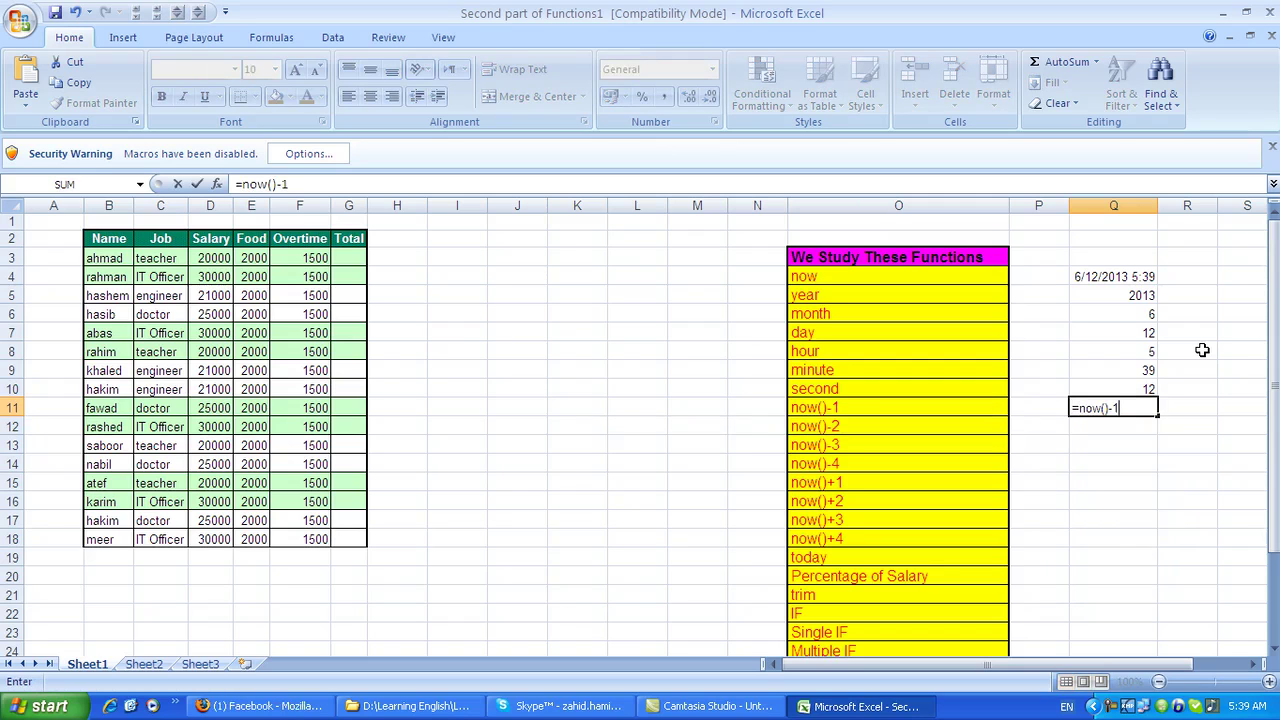
pyautogui.press('Return')
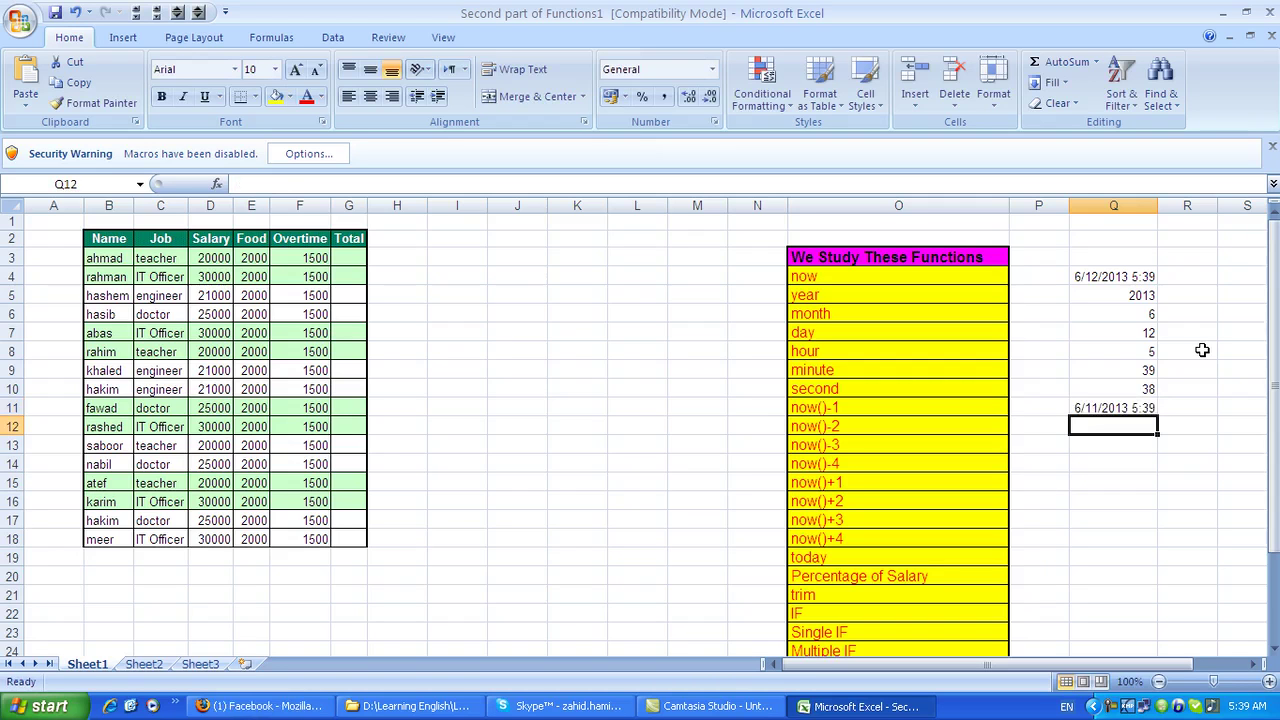
pyautogui.write('=now()-2')
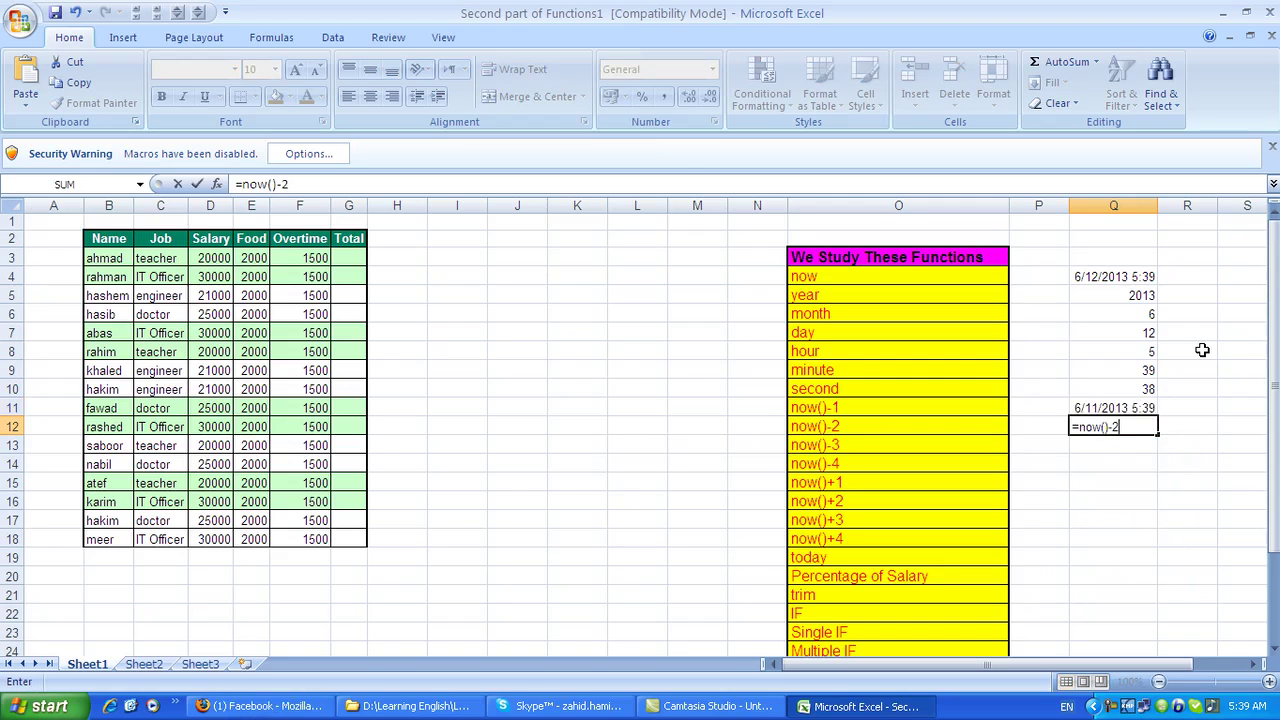
pyautogui.press('Return')
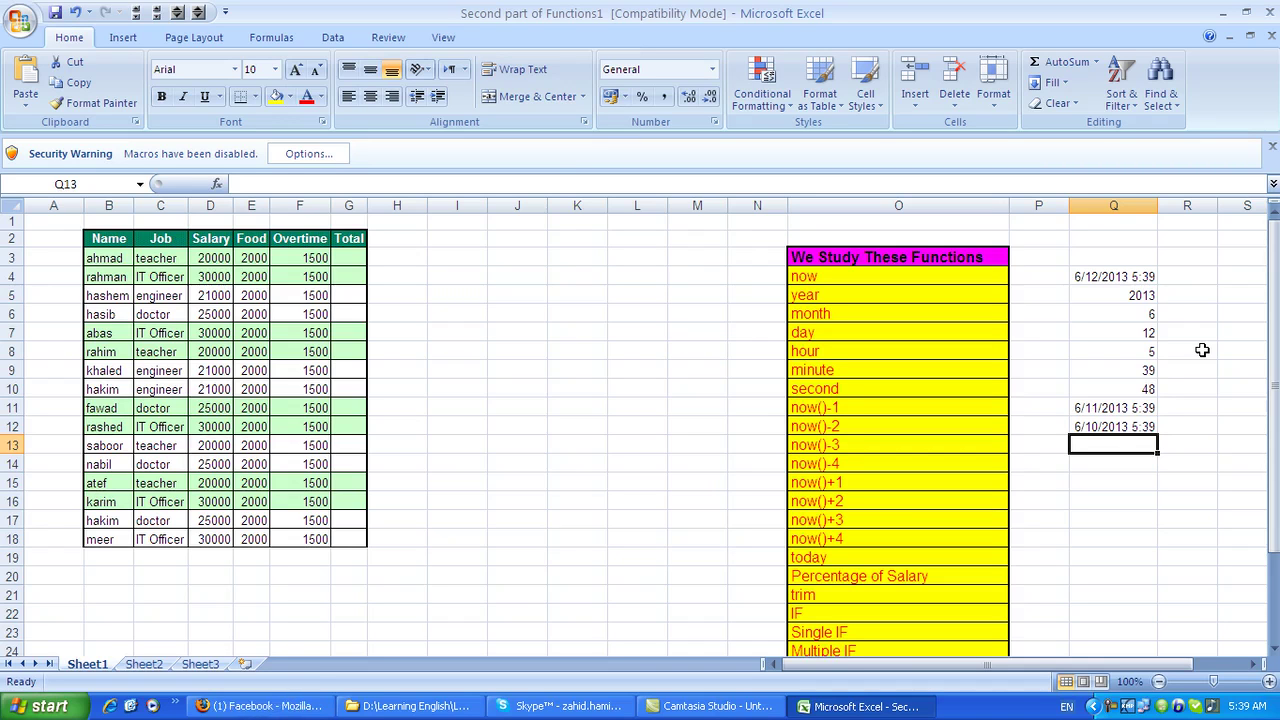
pyautogui.write('=now()-')
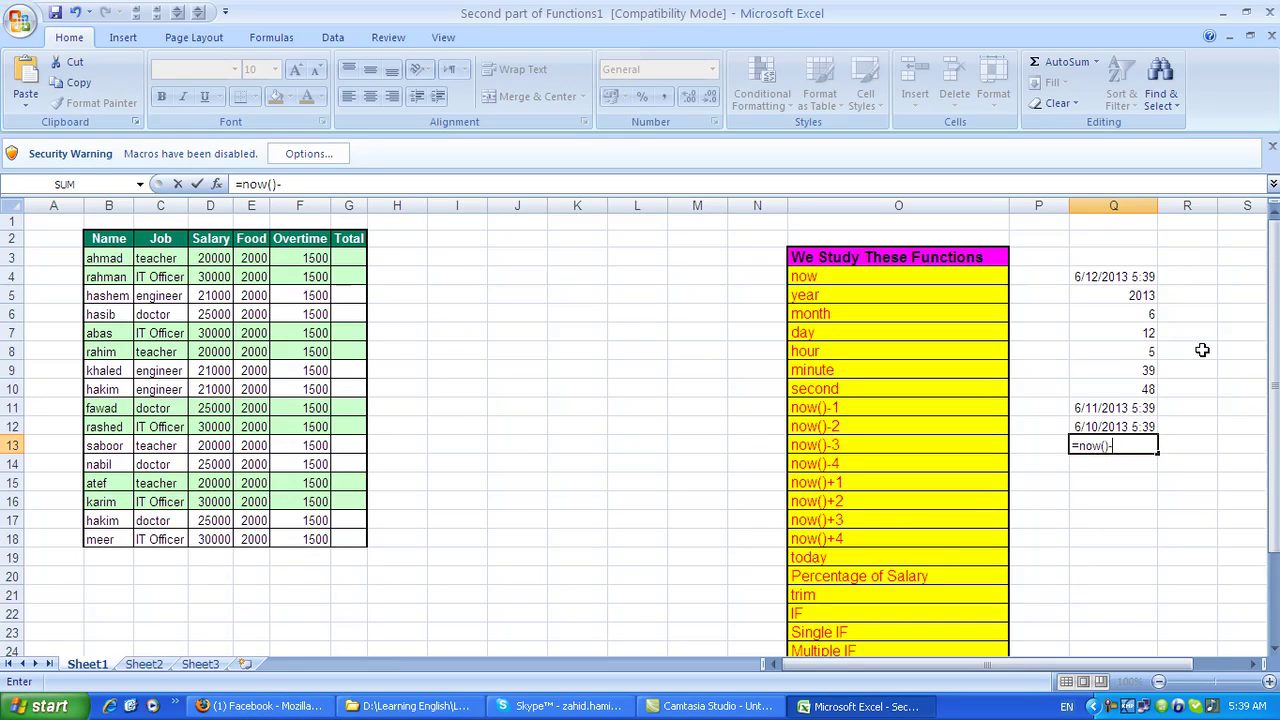
pyautogui.press('Return')
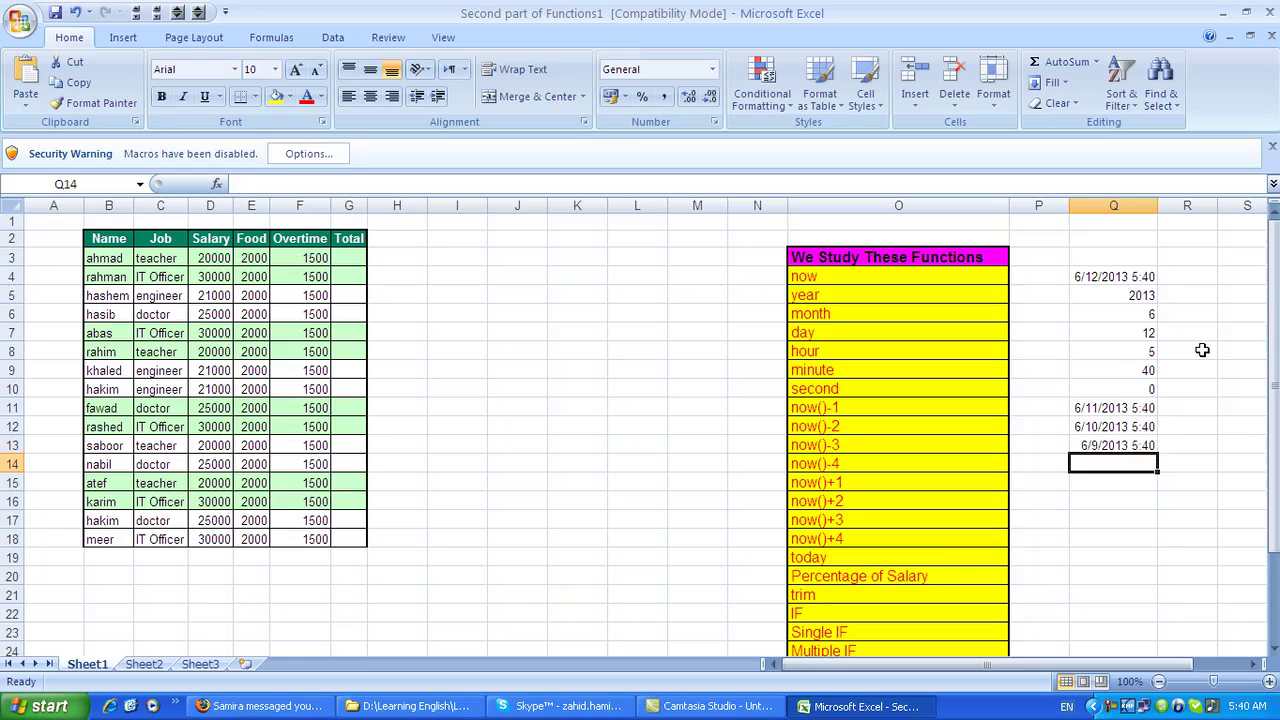
pyautogui.write('=now()')
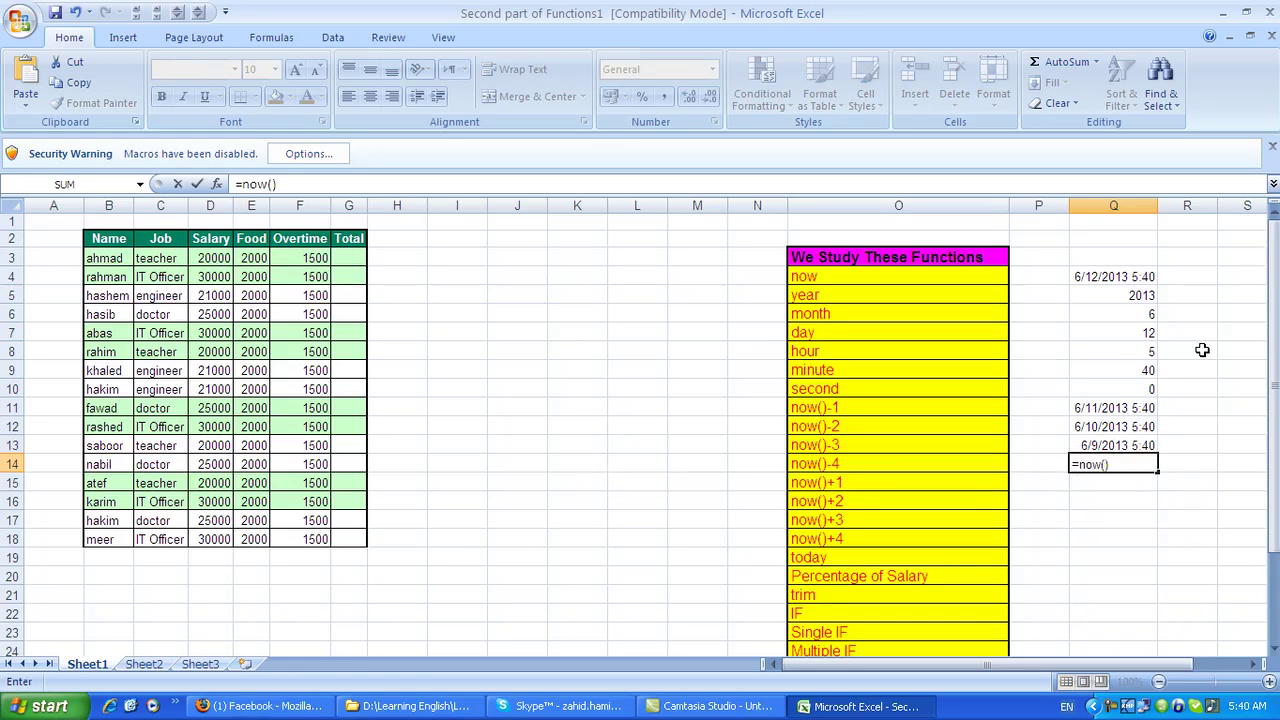
# Step: Finish Q14 (6/7/2013), then enter =now()+1 through =now()+4 in Q15:Q18
pyautogui.write('5')
pyautogui.press('Return')
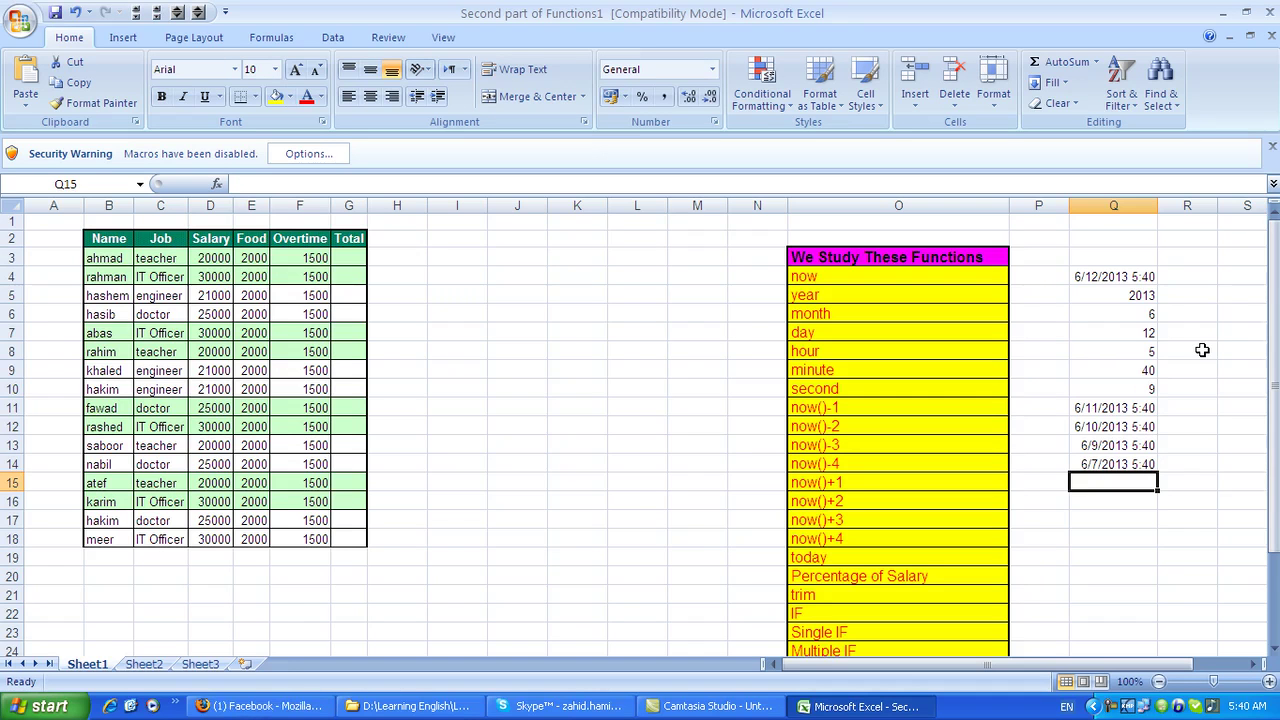
pyautogui.write('=now')
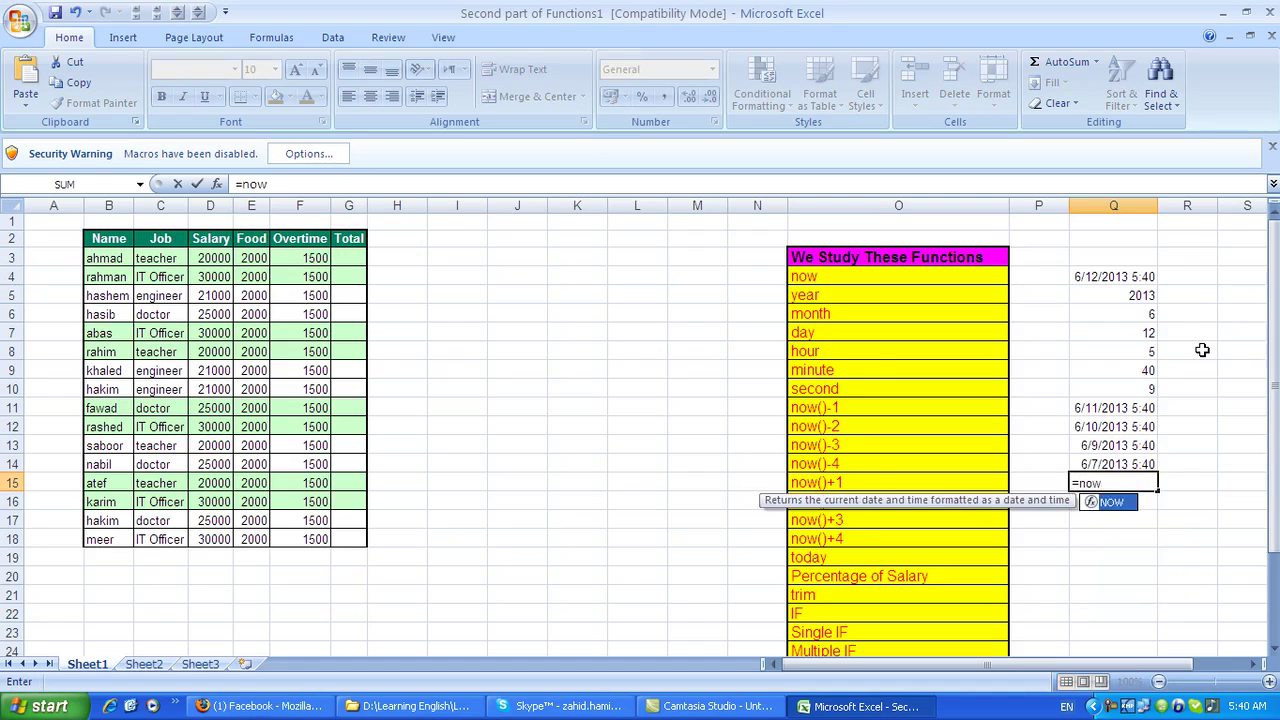
pyautogui.write('()+1')
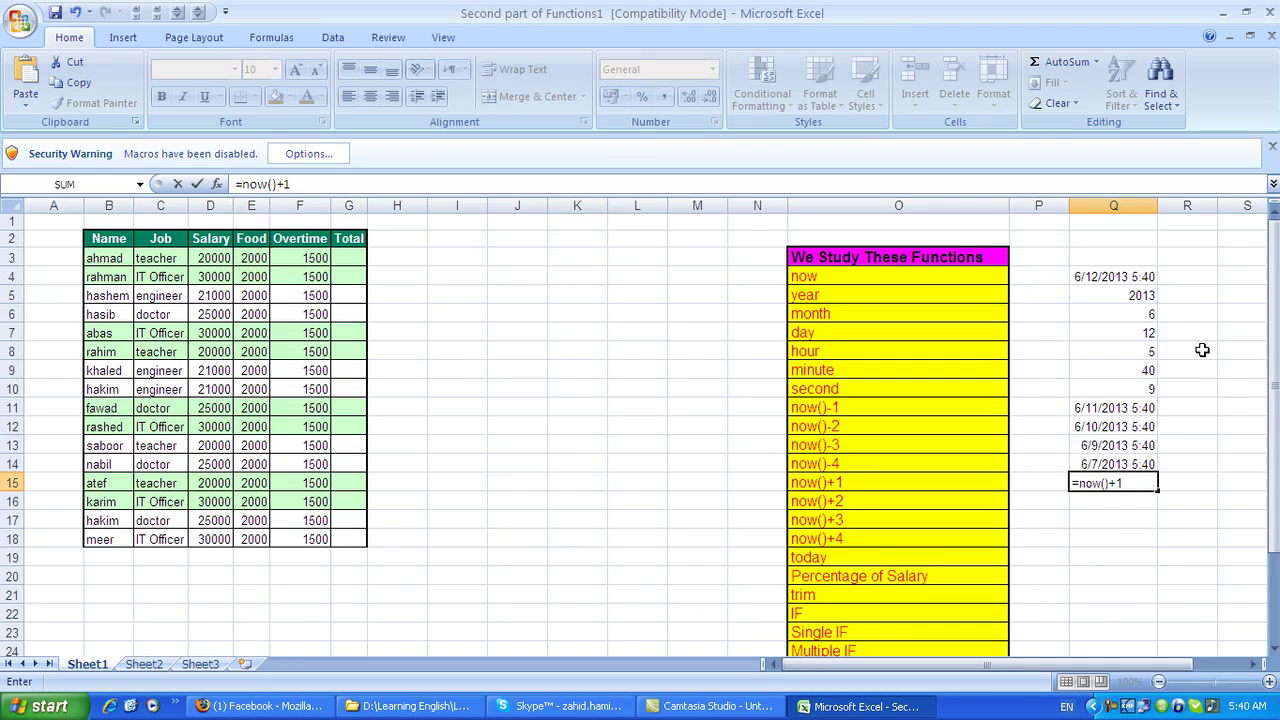
pyautogui.press('Return')
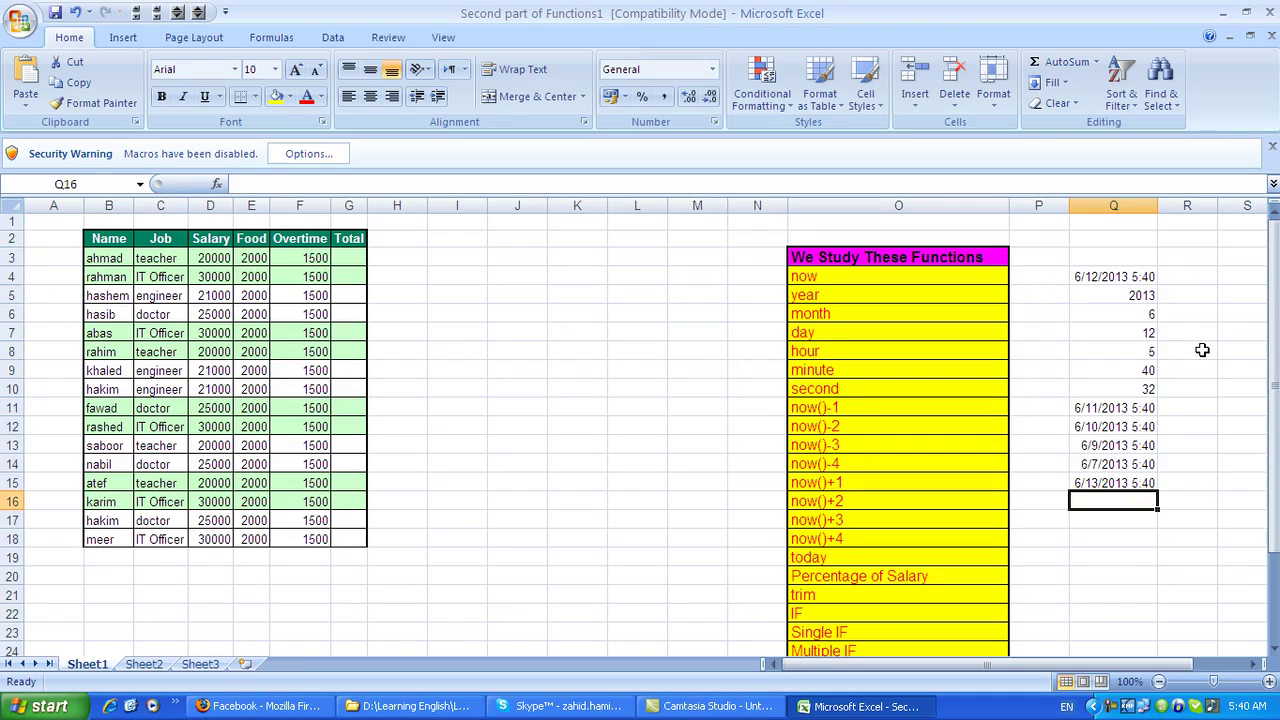
pyautogui.write('=now()+2')
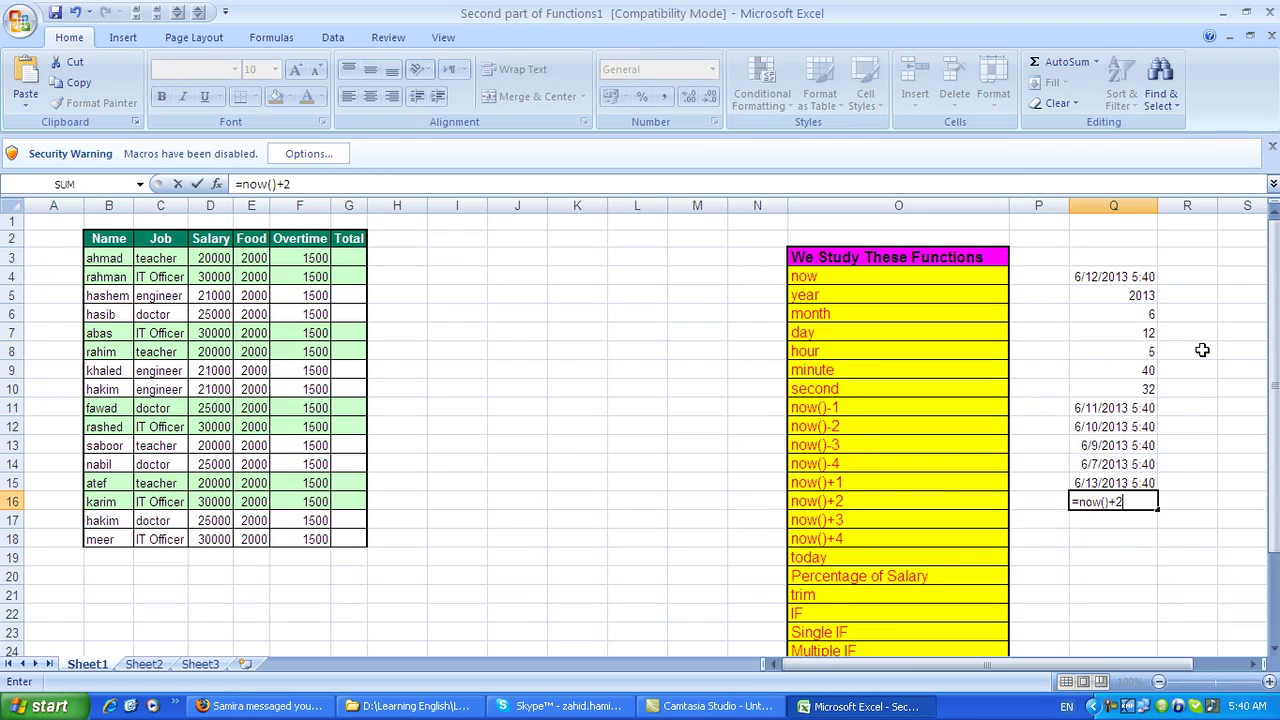
pyautogui.press('Return')
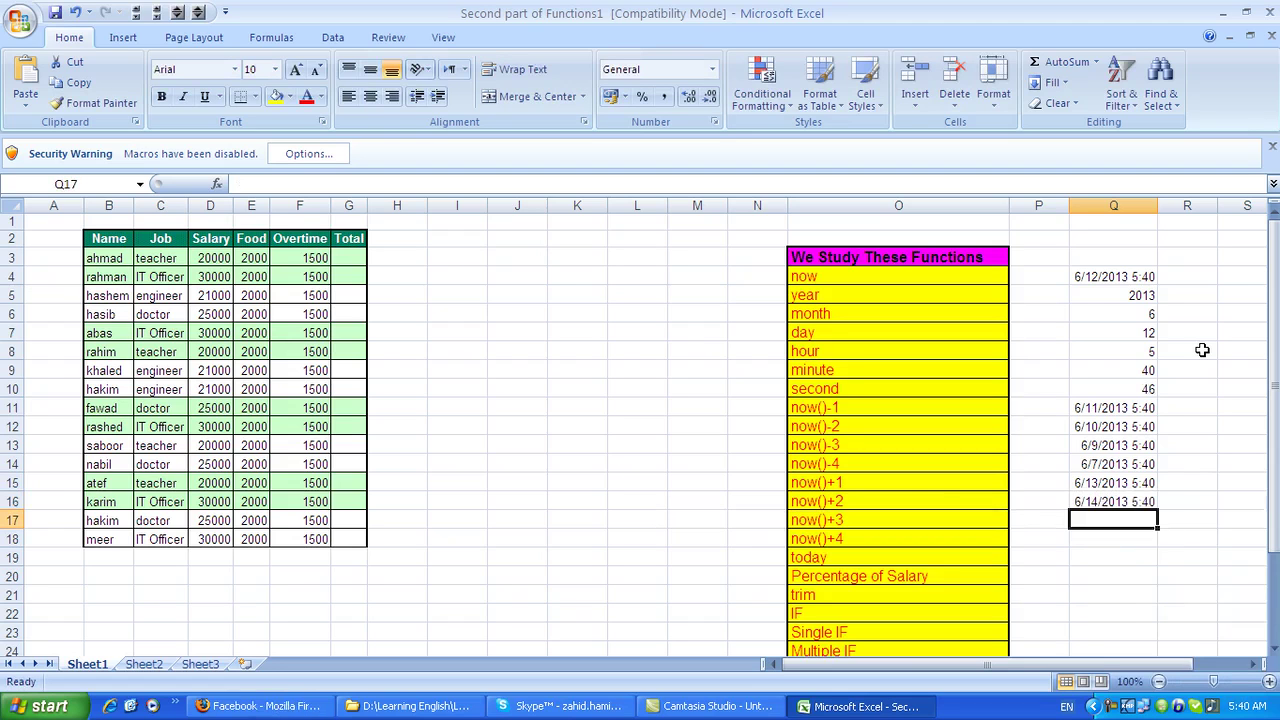
pyautogui.write('=now()+3')
pyautogui.press('Return')
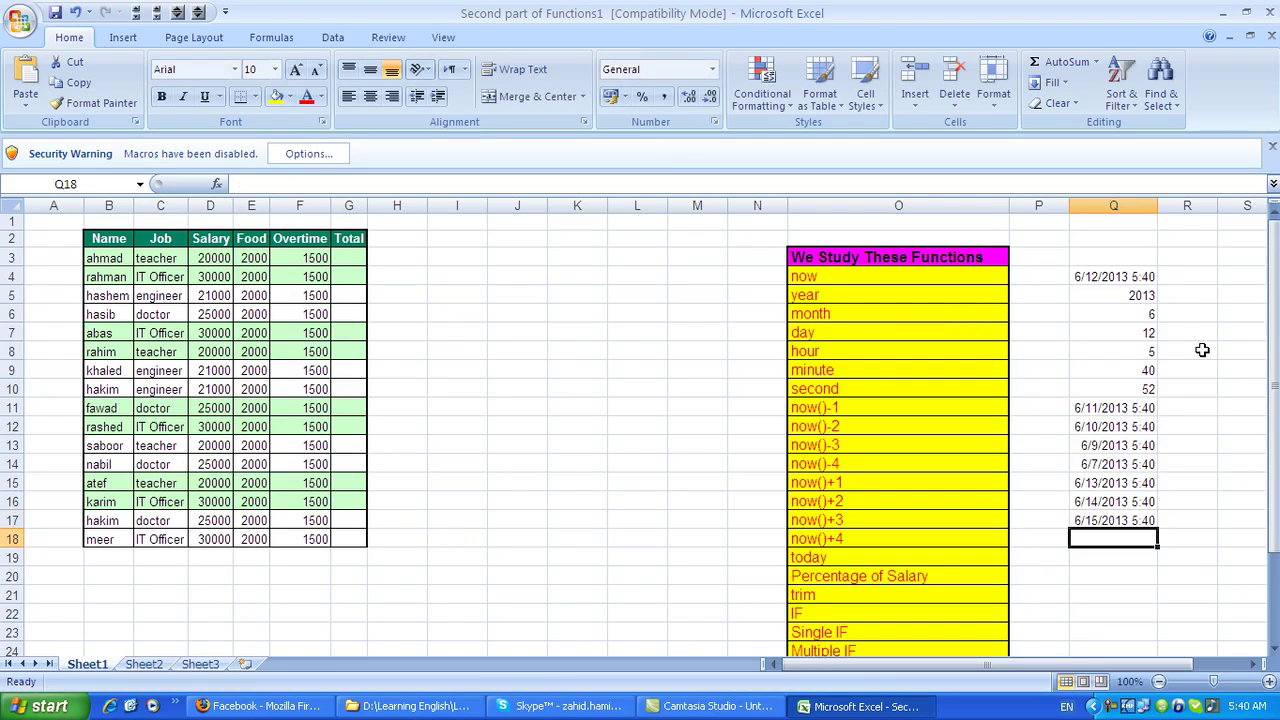
pyautogui.write('=now()+')
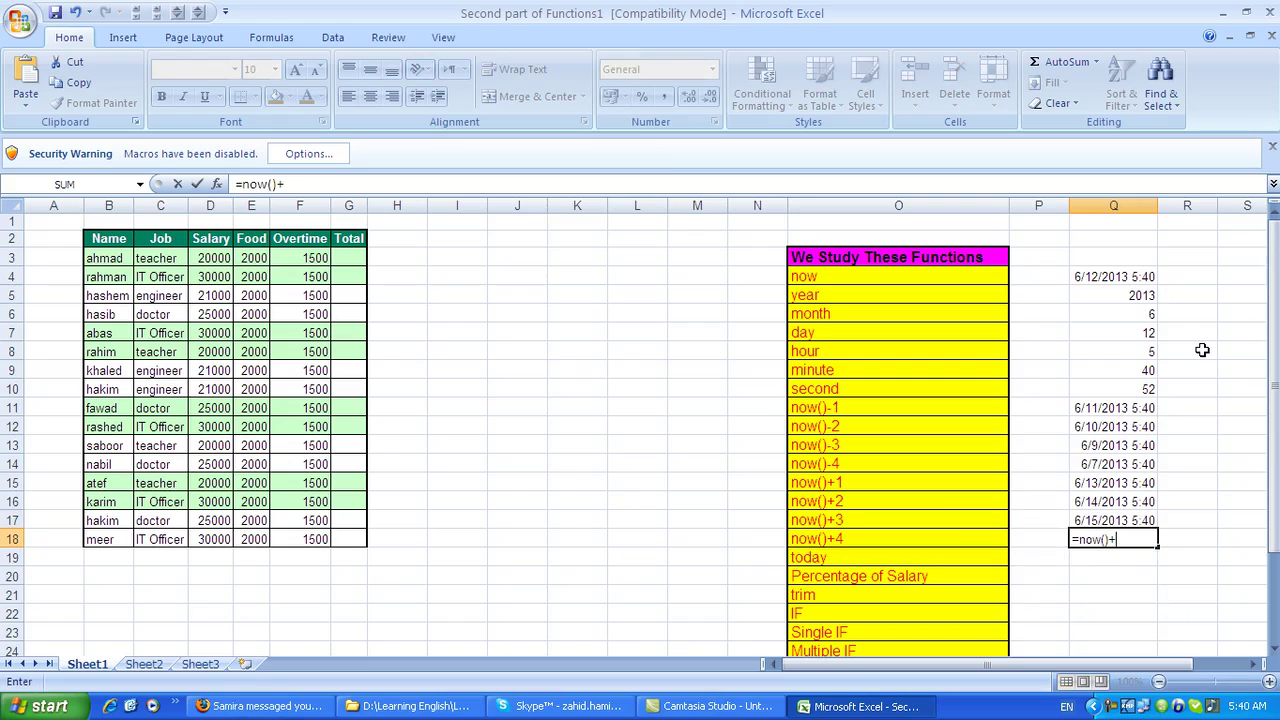
pyautogui.write('4')
pyautogui.press('Return')
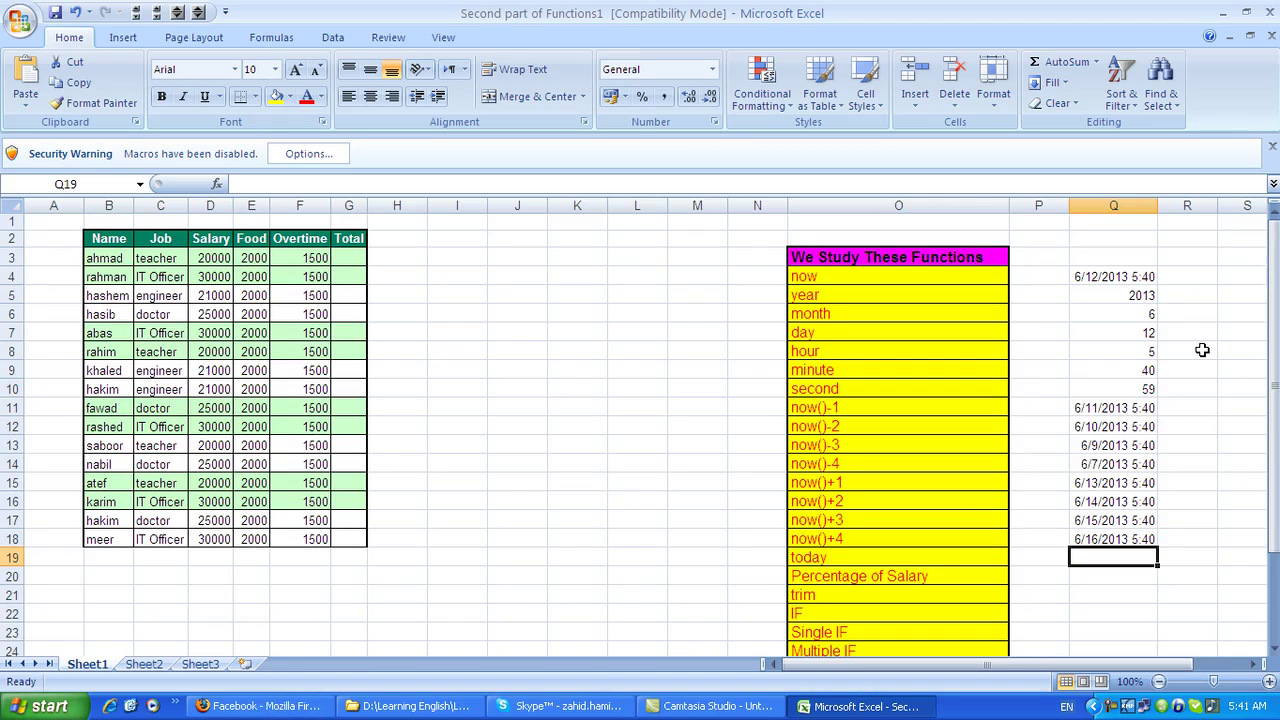
pyautogui.write('=')
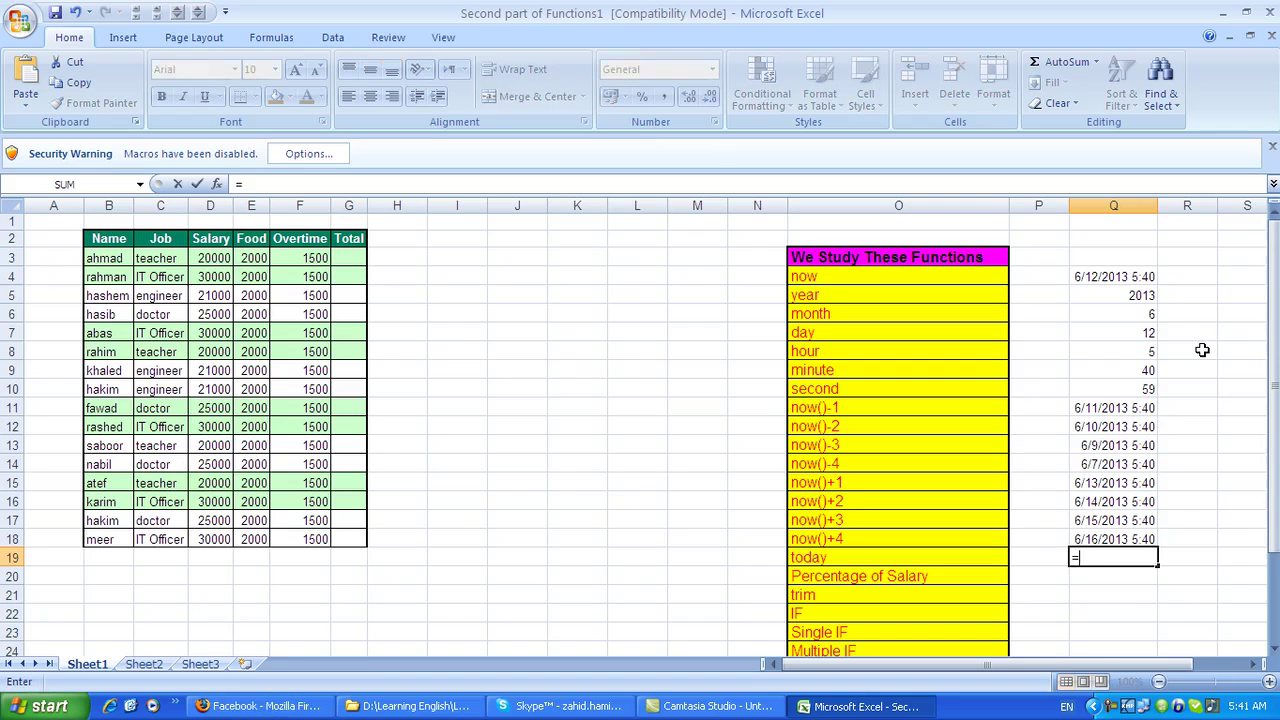
pyautogui.write('today')
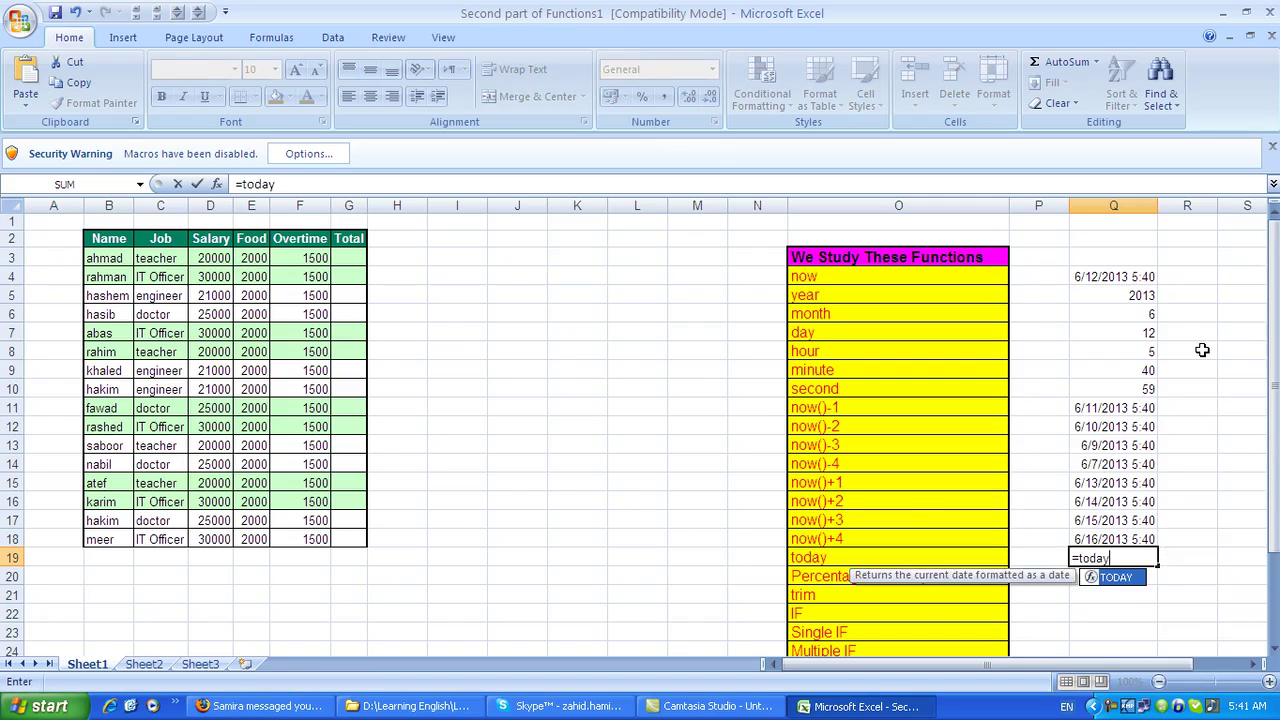
pyautogui.write('()')
# Step: Enter =today(), =today()-1 and =today()+1 in Q19:Q21 (6/12, 6/11, 6/13/2013)
pyautogui.press('Return')
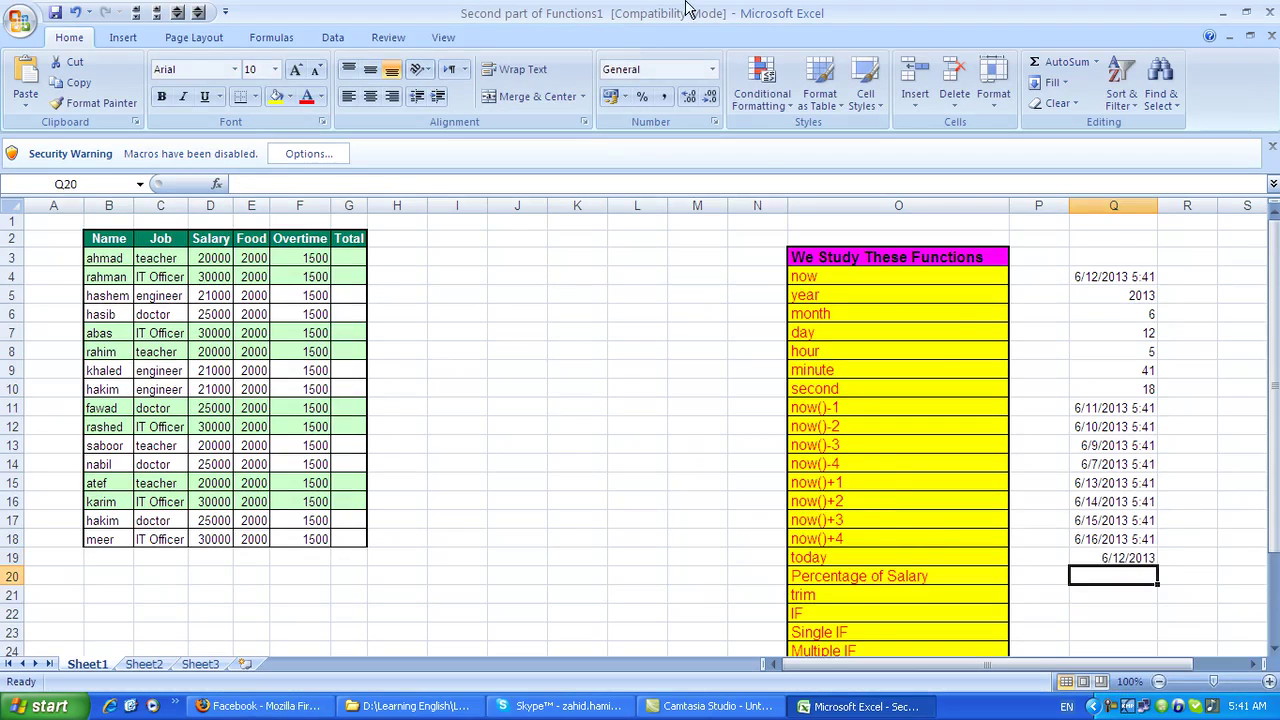
pyautogui.scroll(-4, 1062, 405)
pyautogui.scroll(1, 1061, 403)
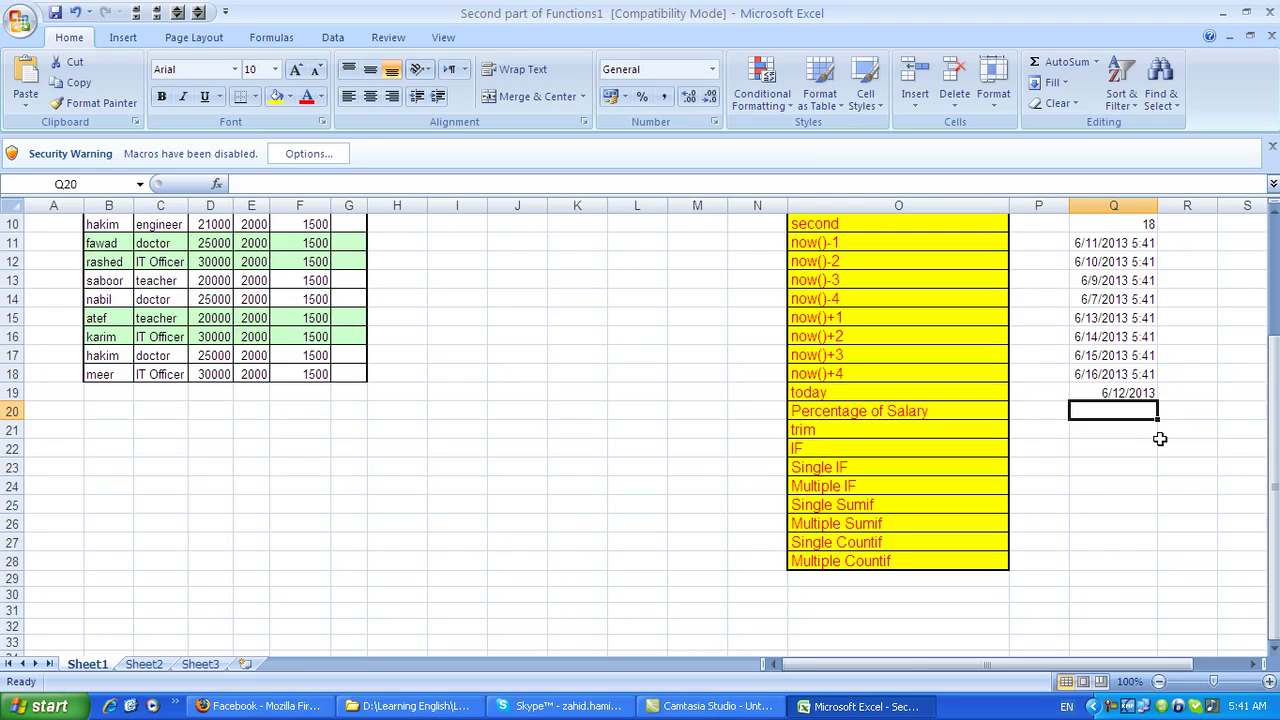
pyautogui.write('=')
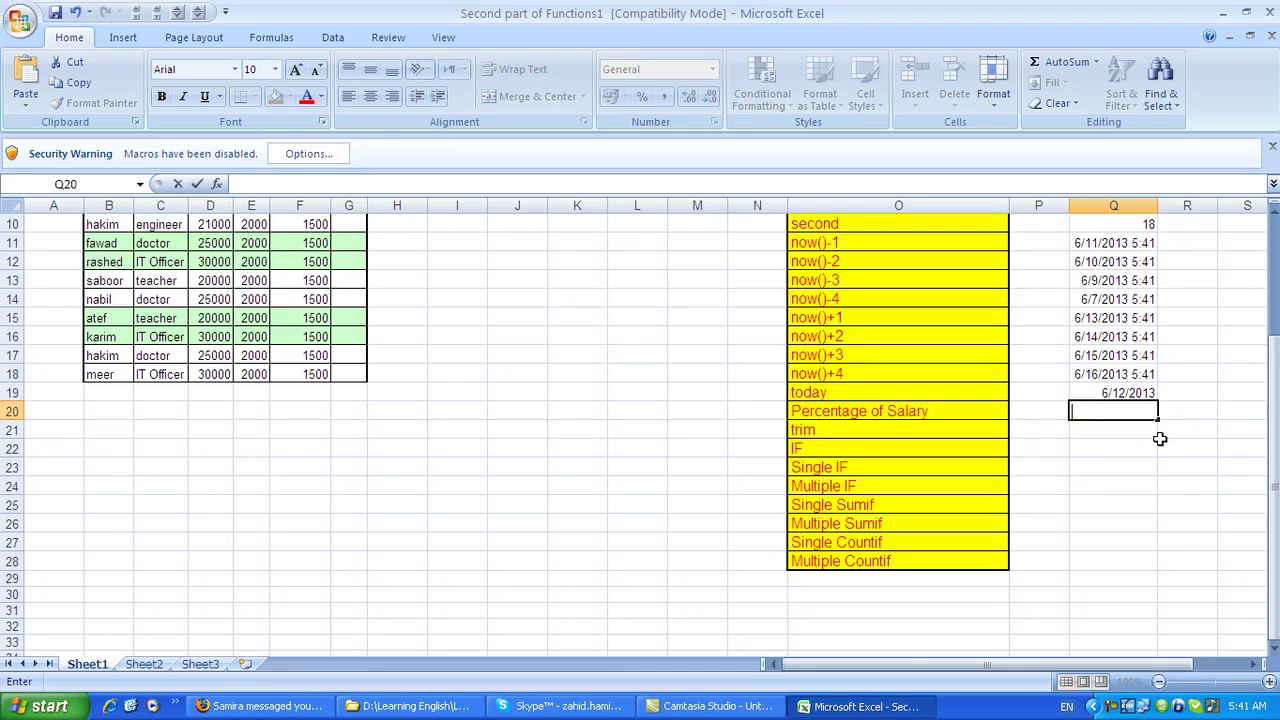
pyautogui.write('t')
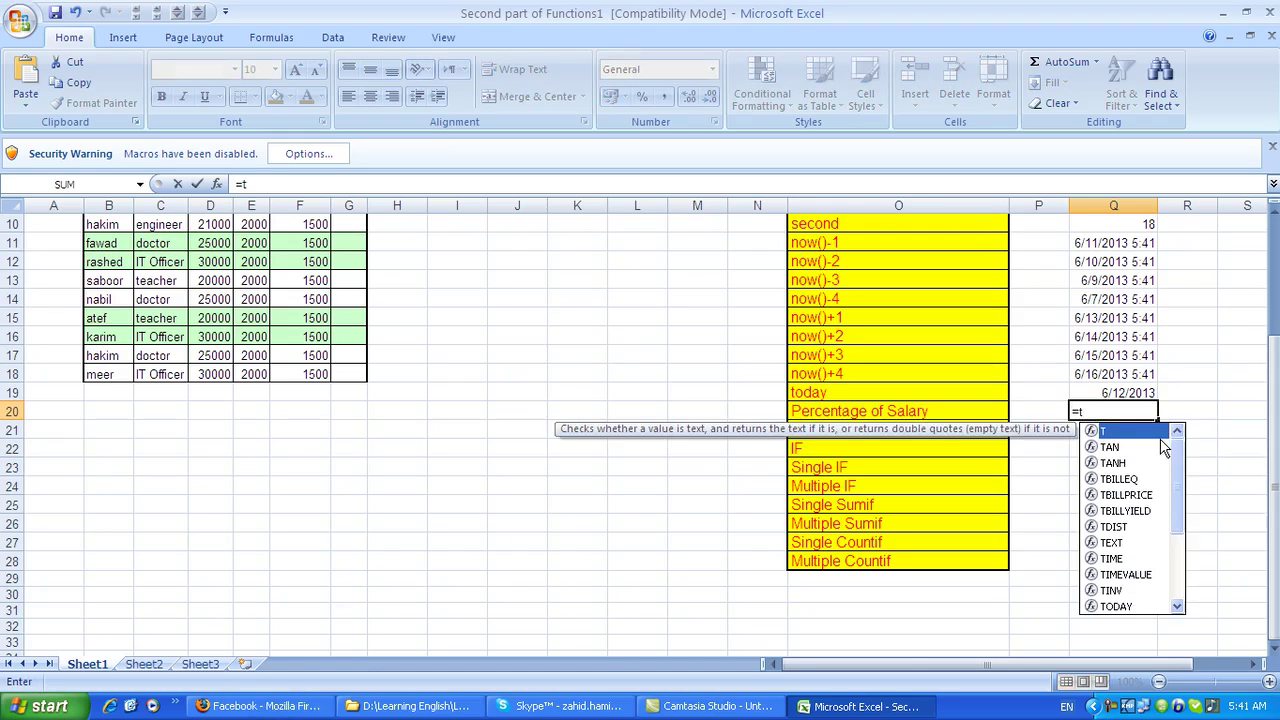
pyautogui.write('oday()-1')
pyautogui.press('Return')
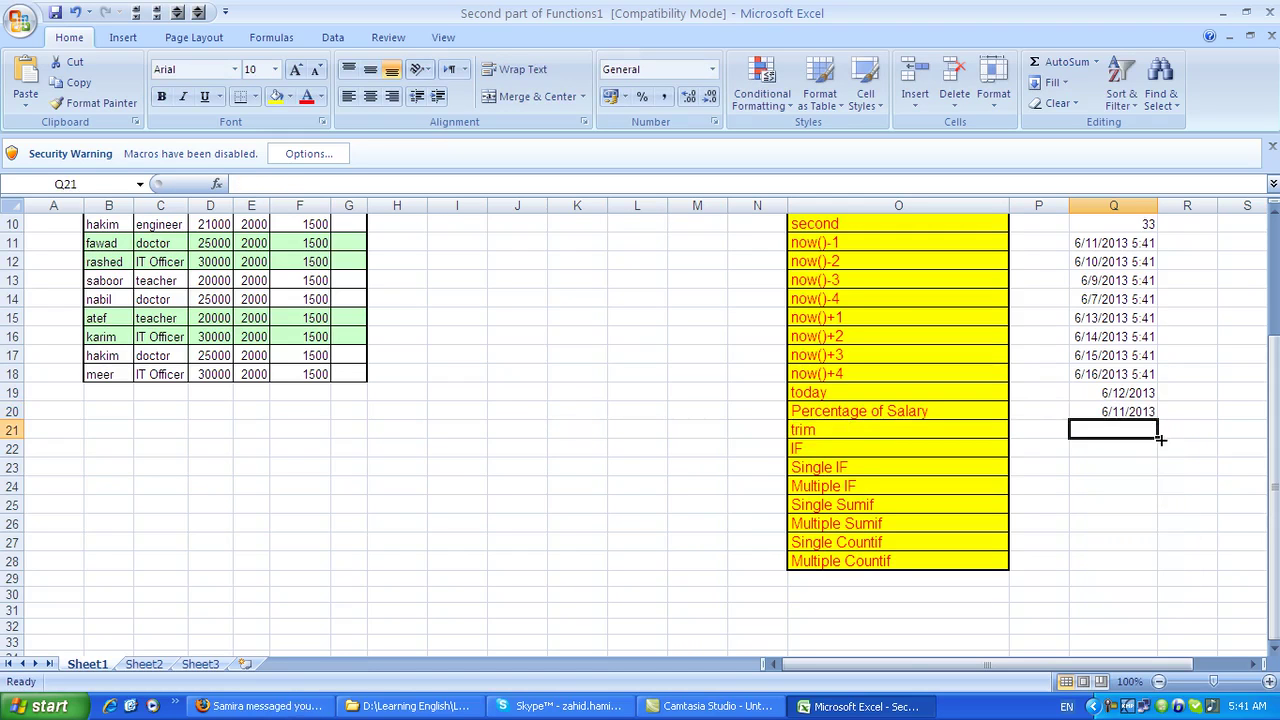
pyautogui.write('=today()')
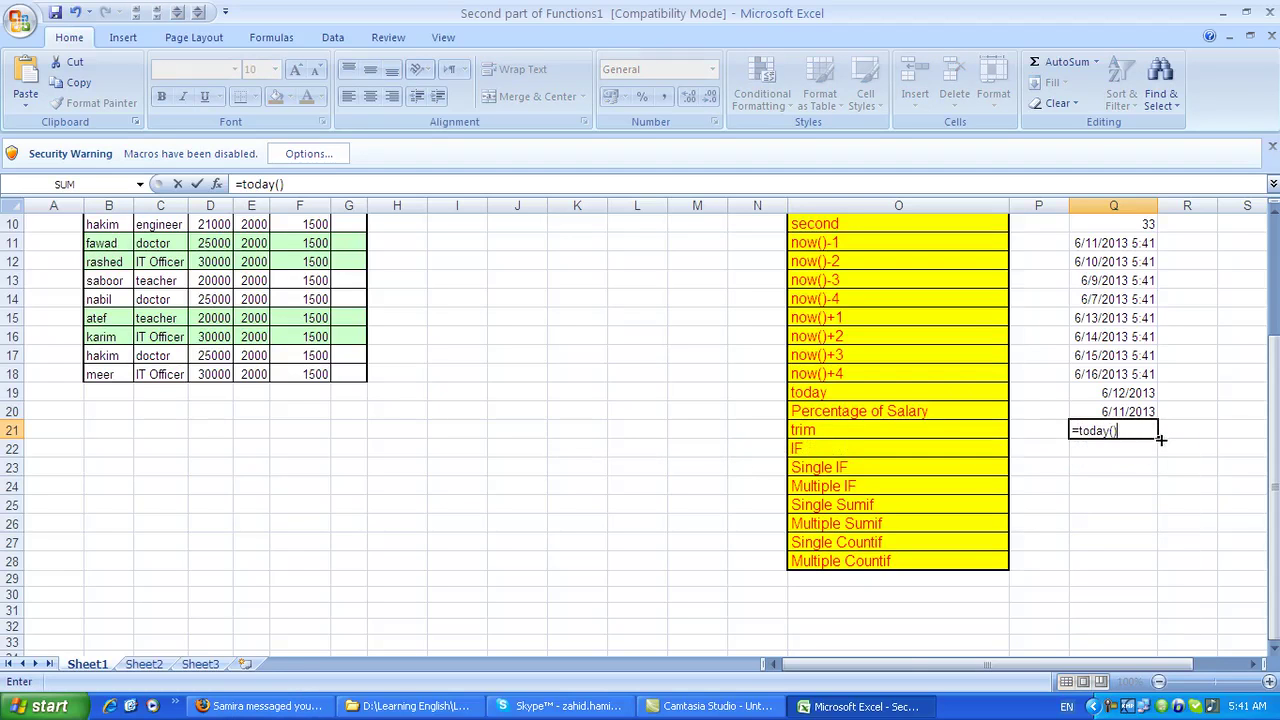
pyautogui.write('+1')
pyautogui.press('Return')
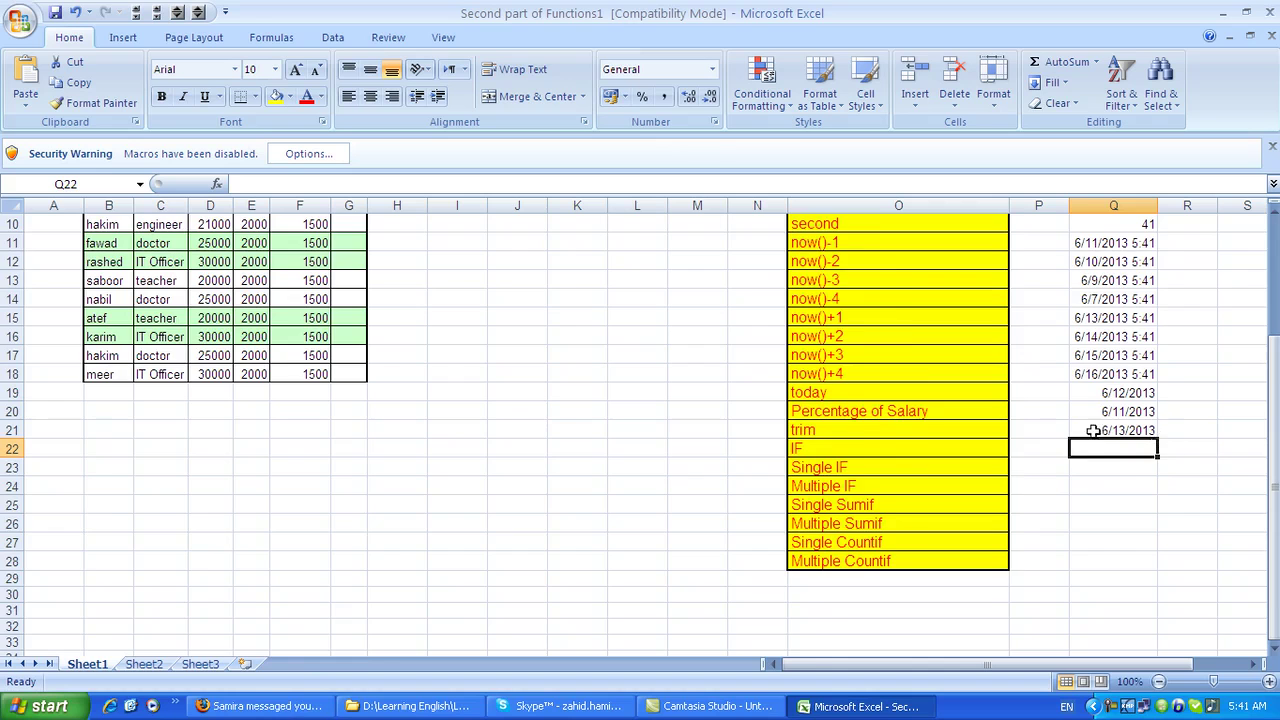
# Step: Scroll back to the employee table and select the first Total cell, G3
pyautogui.scroll(1, 897, 428)
pyautogui.scroll(2, 489, 422)
pyautogui.click(358, 335)
pyautogui.click(420, 262)
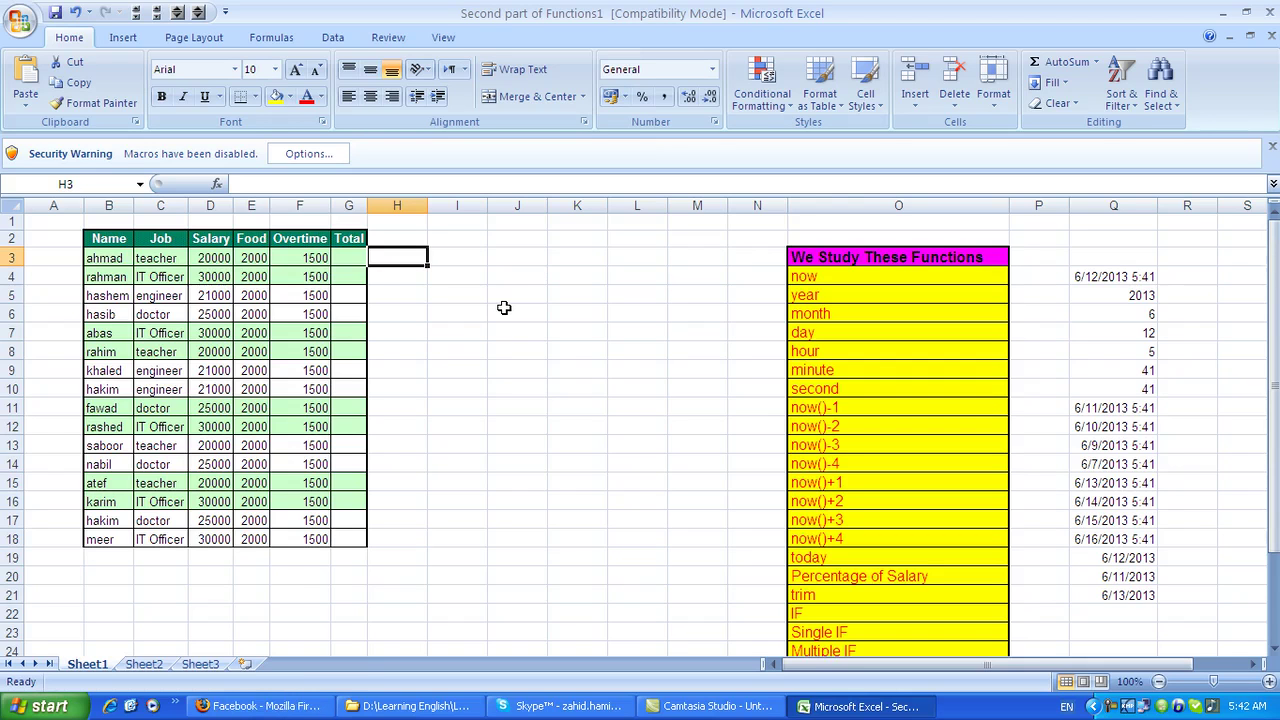
pyautogui.press('Left')
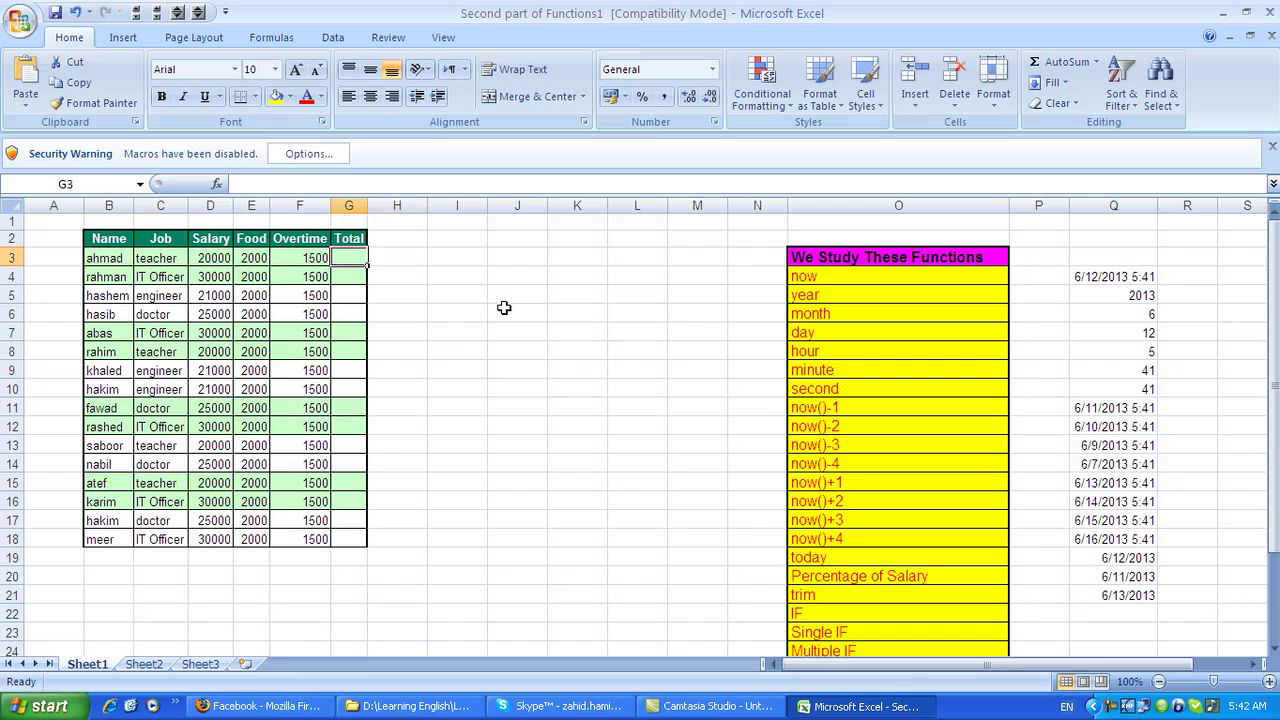
# Step: Enter =D3*20/100 in G3 and fill it down to G18 (4000, 6000, 4200…)
pyautogui.write('=')
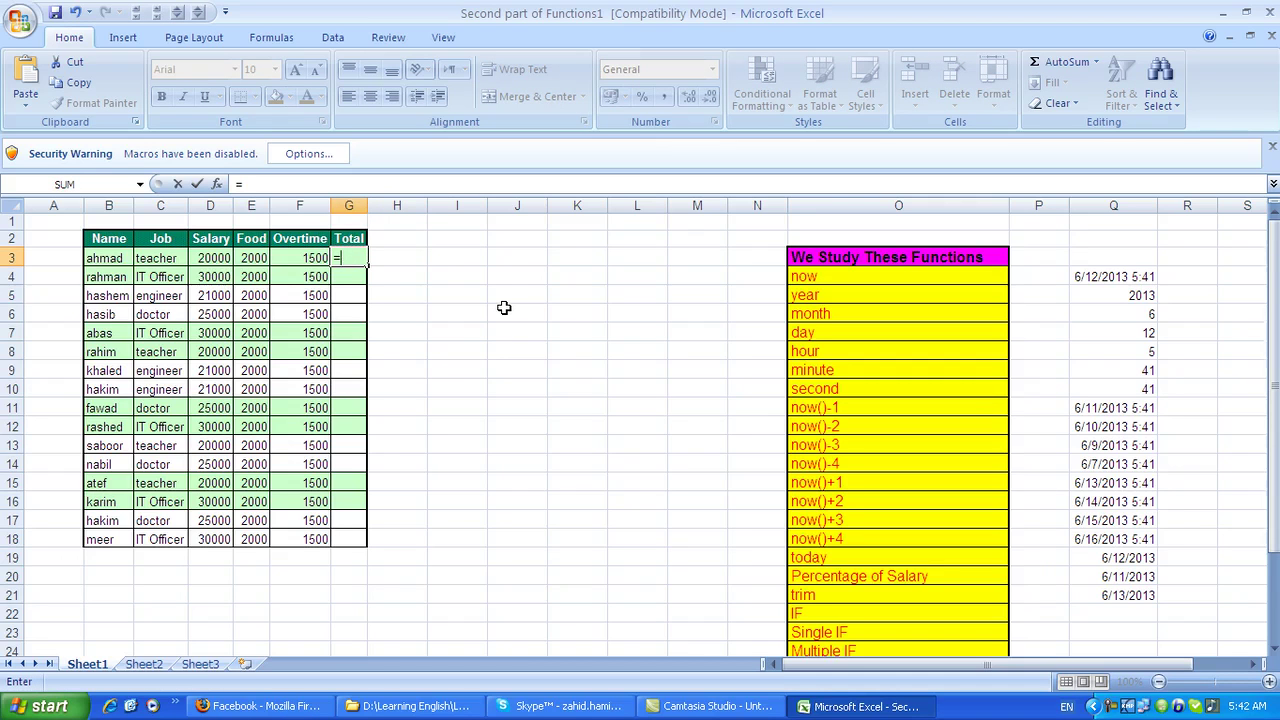
pyautogui.write('d3')
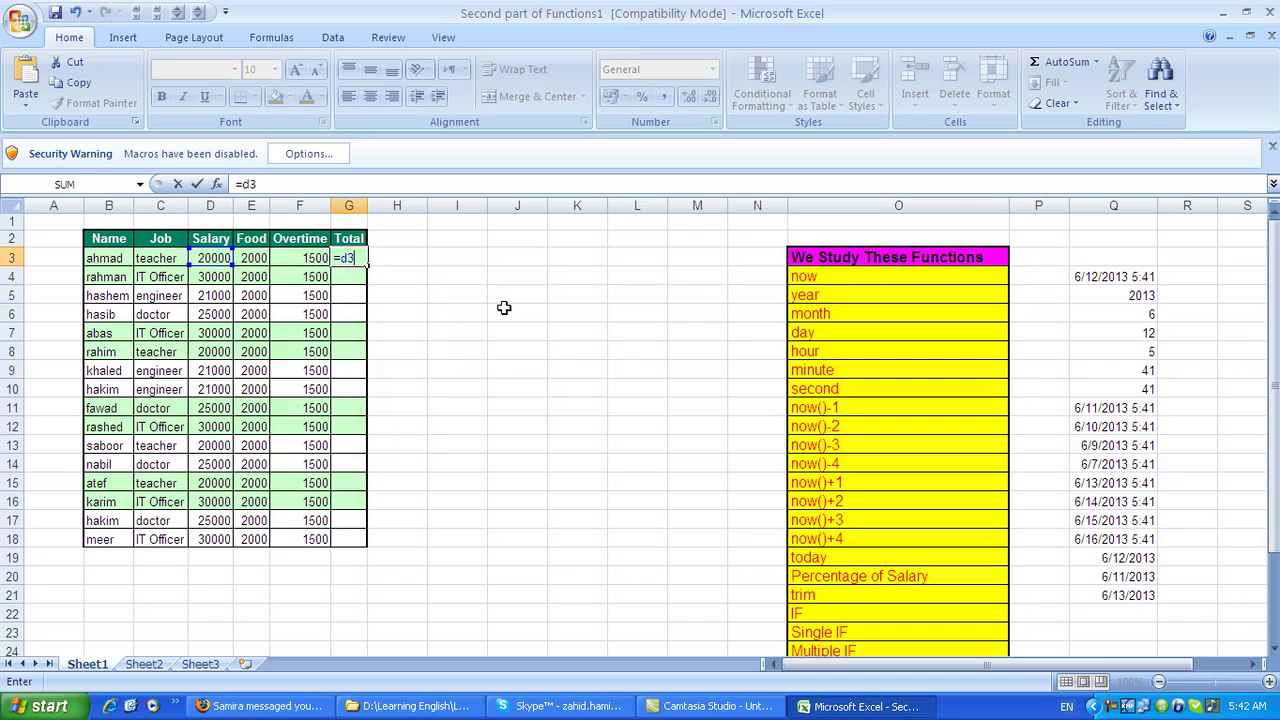
pyautogui.write('*20/100')
pyautogui.press('Return')
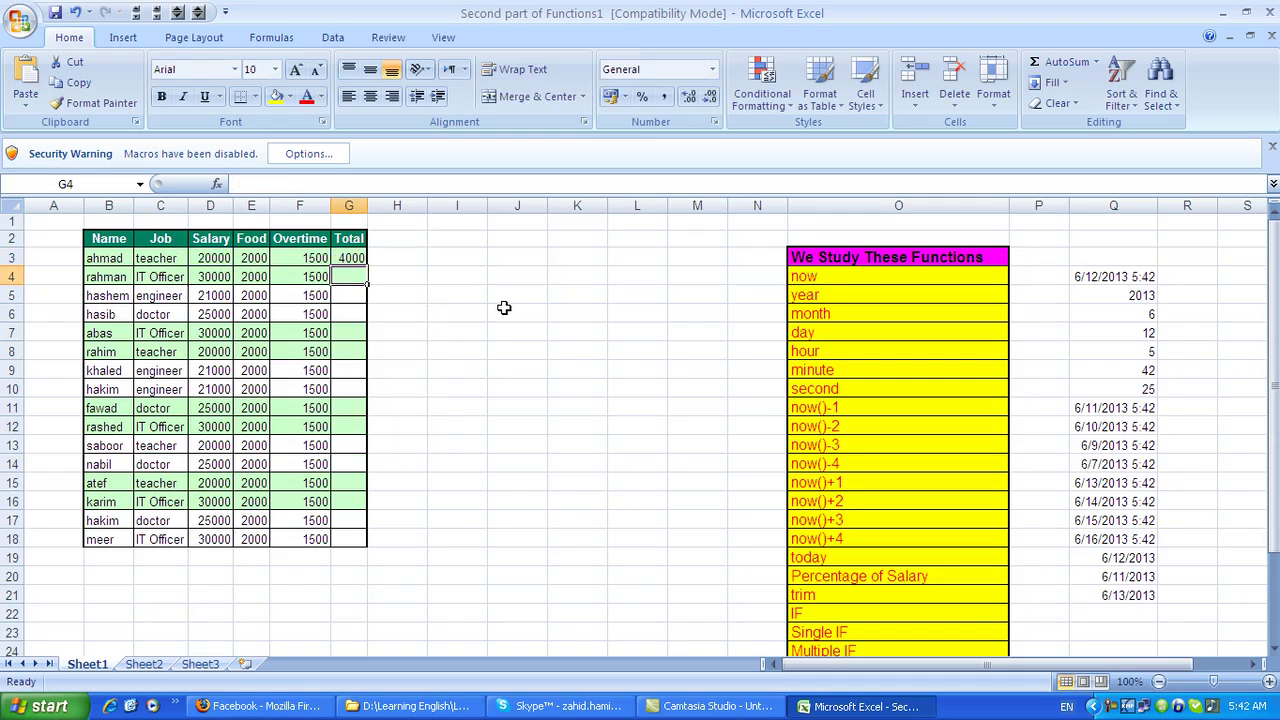
pyautogui.click(362, 260)
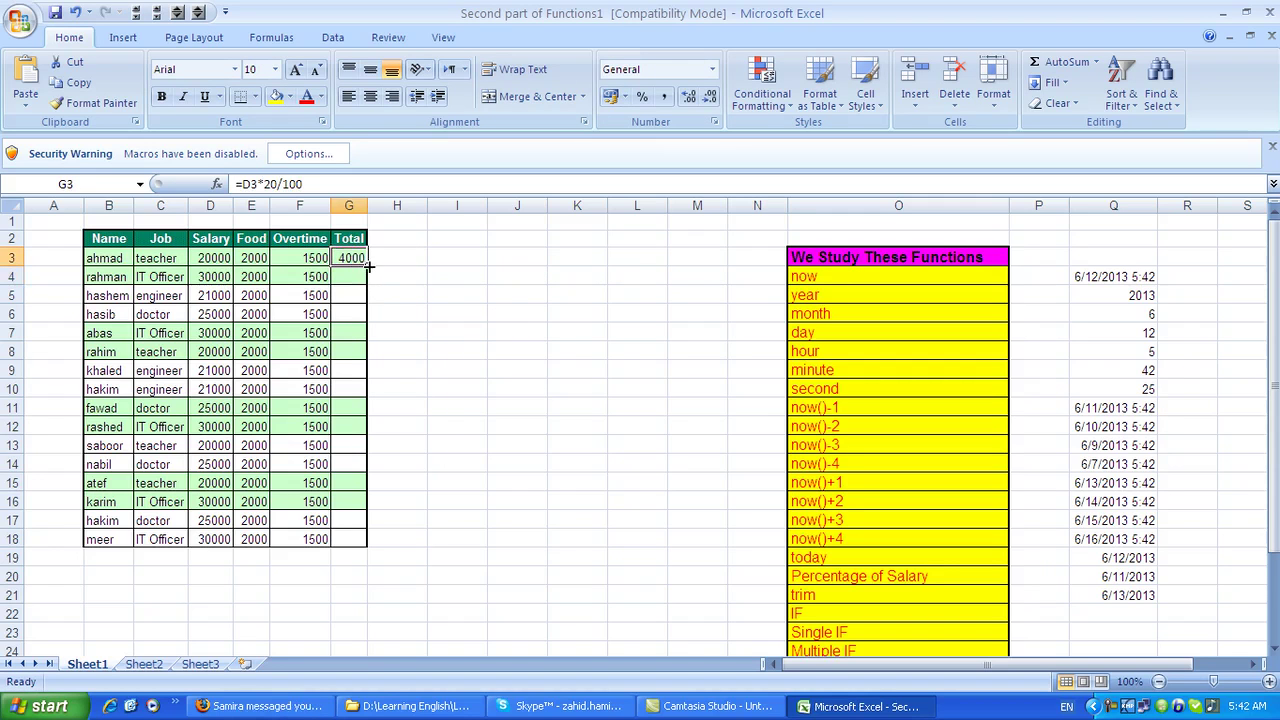
pyautogui.moveTo(368, 263); pyautogui.dragTo(365, 490)
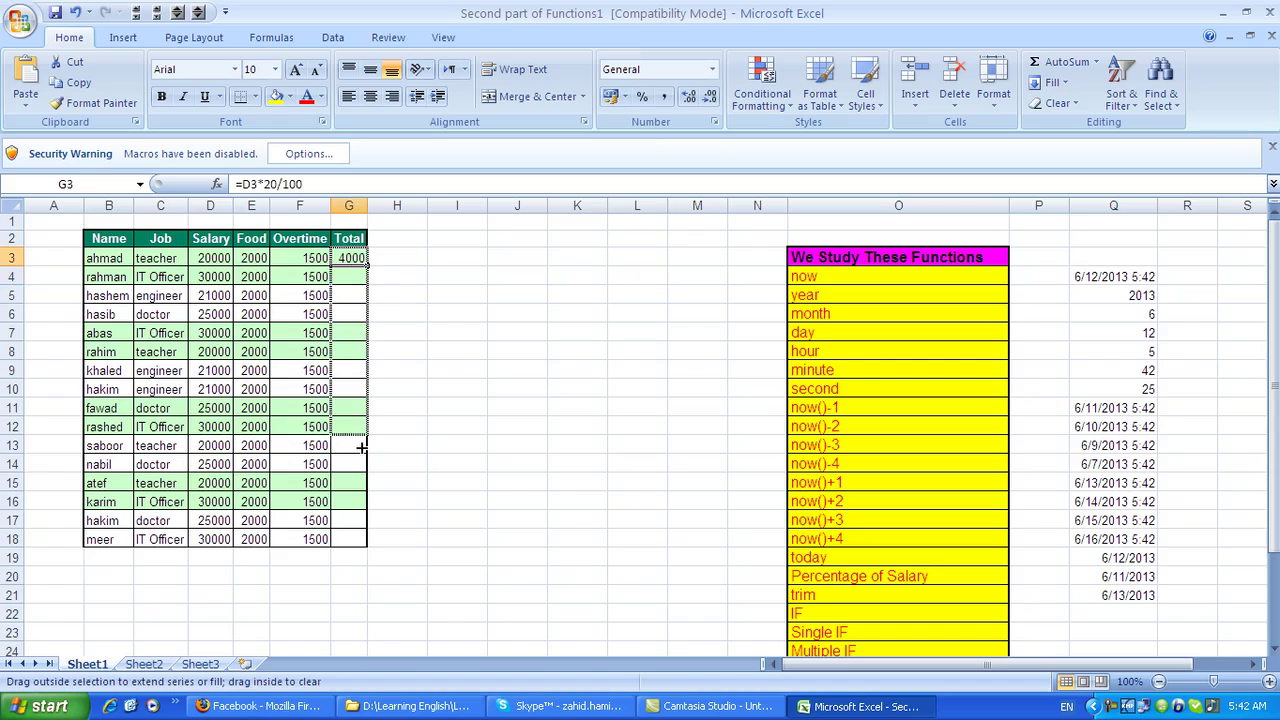
pyautogui.moveTo(365, 490); pyautogui.dragTo(364, 537)
pyautogui.click(440, 294)
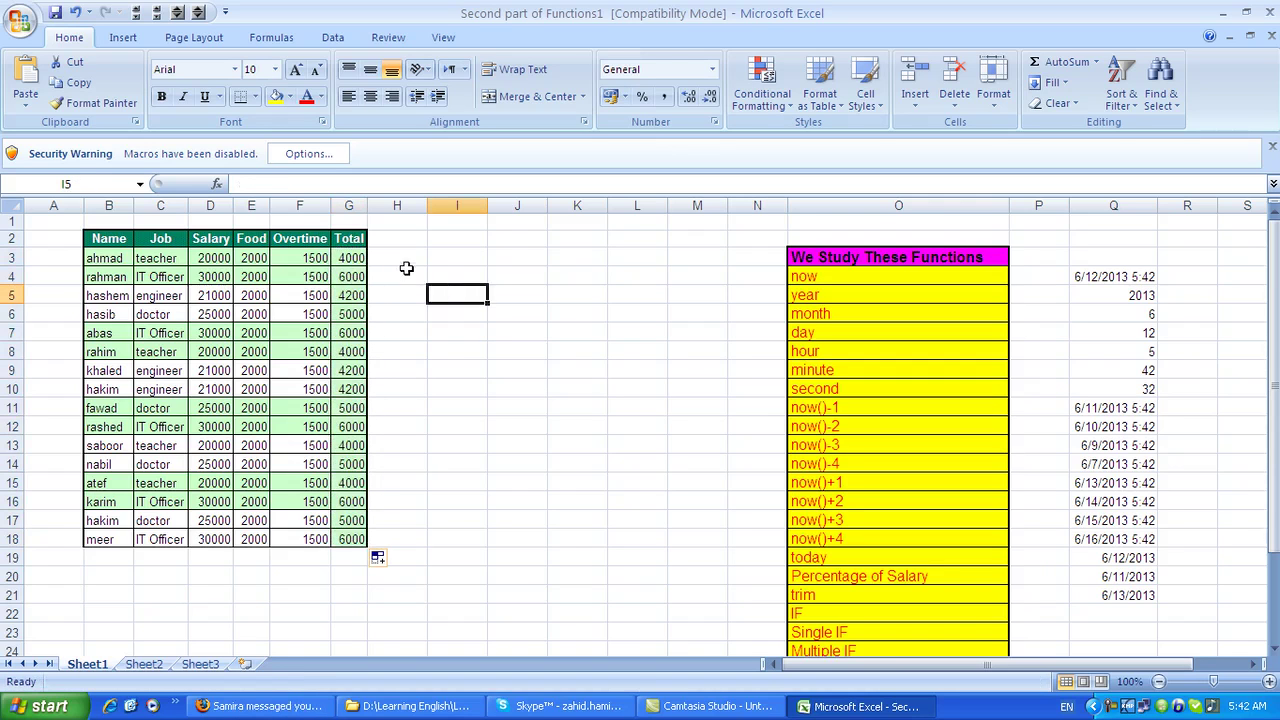
pyautogui.click(424, 255)
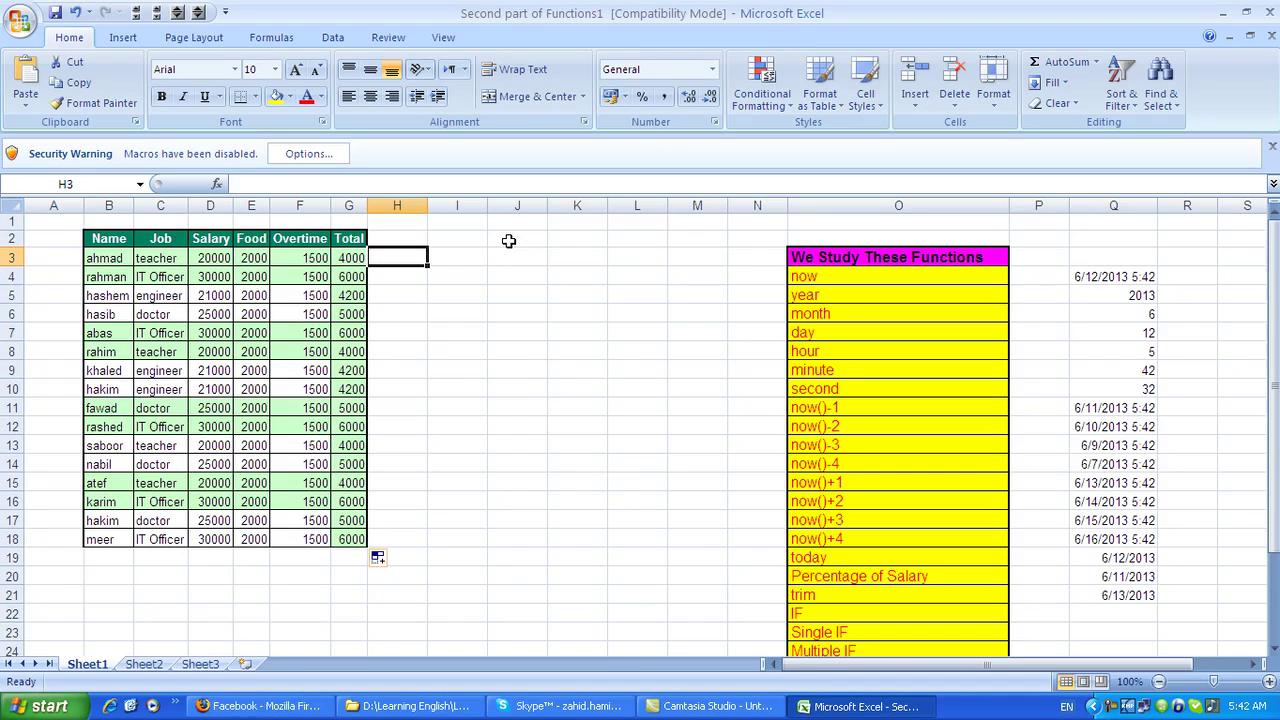
# Step: Enter the half-salary formula =D3*50/100 in H3
pyautogui.write('=n')
pyautogui.press('BackSpace')
pyautogui.write('de')
pyautogui.press('BackSpace')
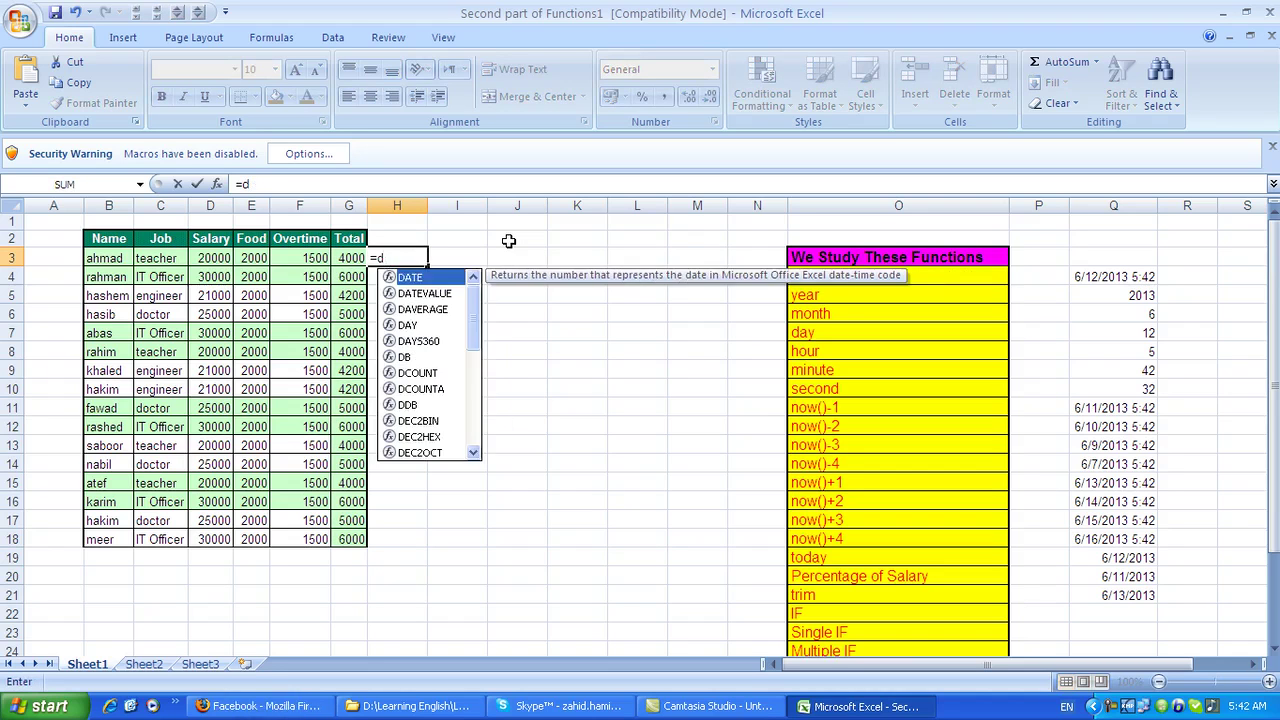
pyautogui.write('3*50')
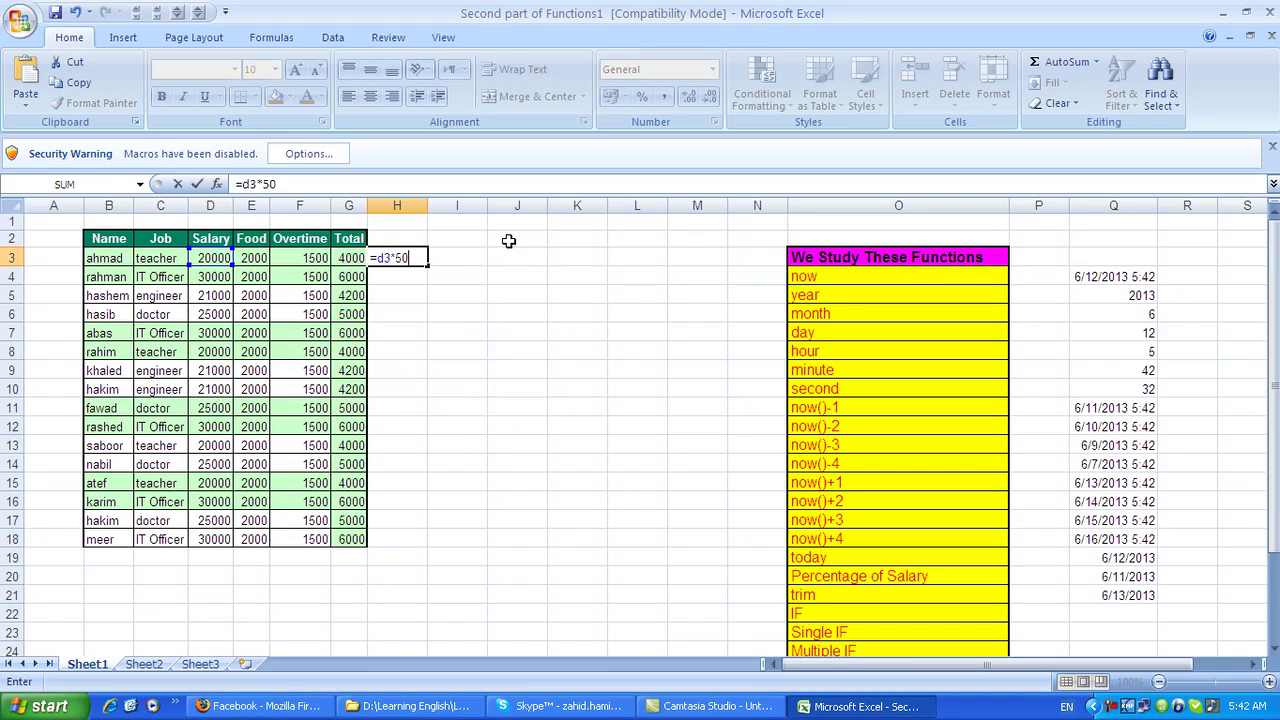
pyautogui.write('/100')
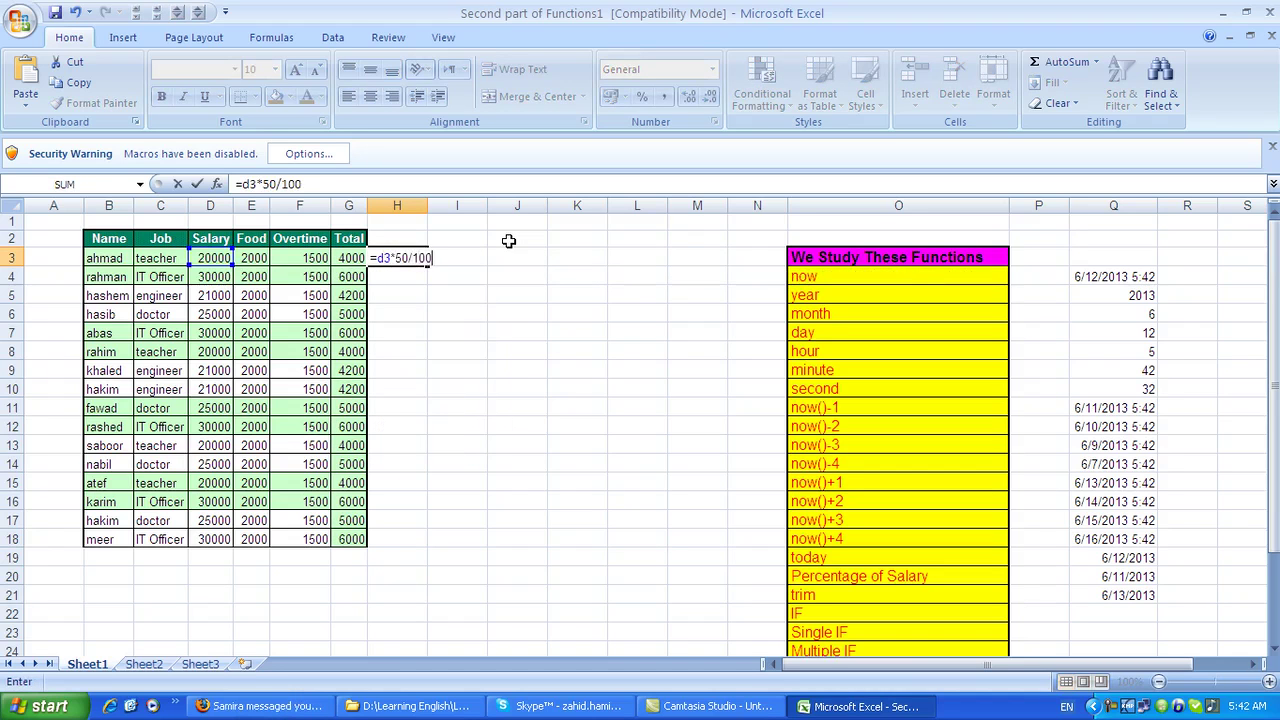
pyautogui.press('Return')
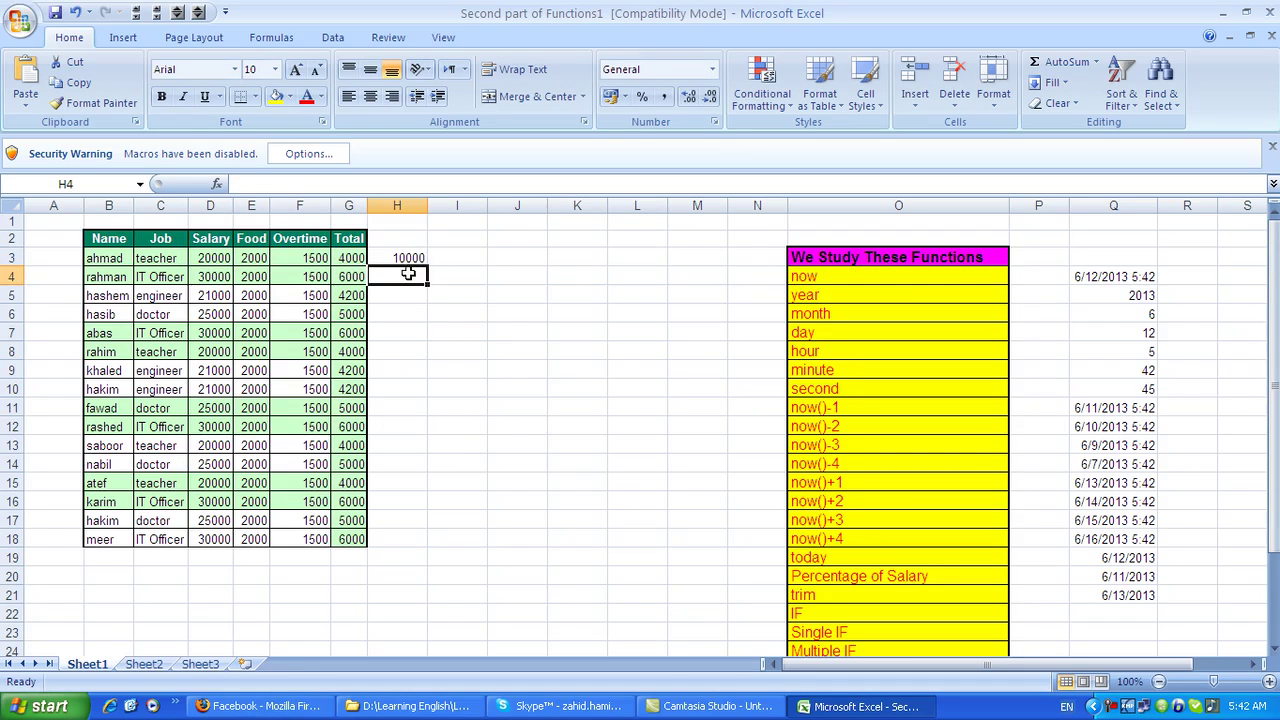
# Step: Copy the H3 formula down to H18 (10000, 15000, 10500…)
pyautogui.click(408, 258)
pyautogui.click(212, 260)
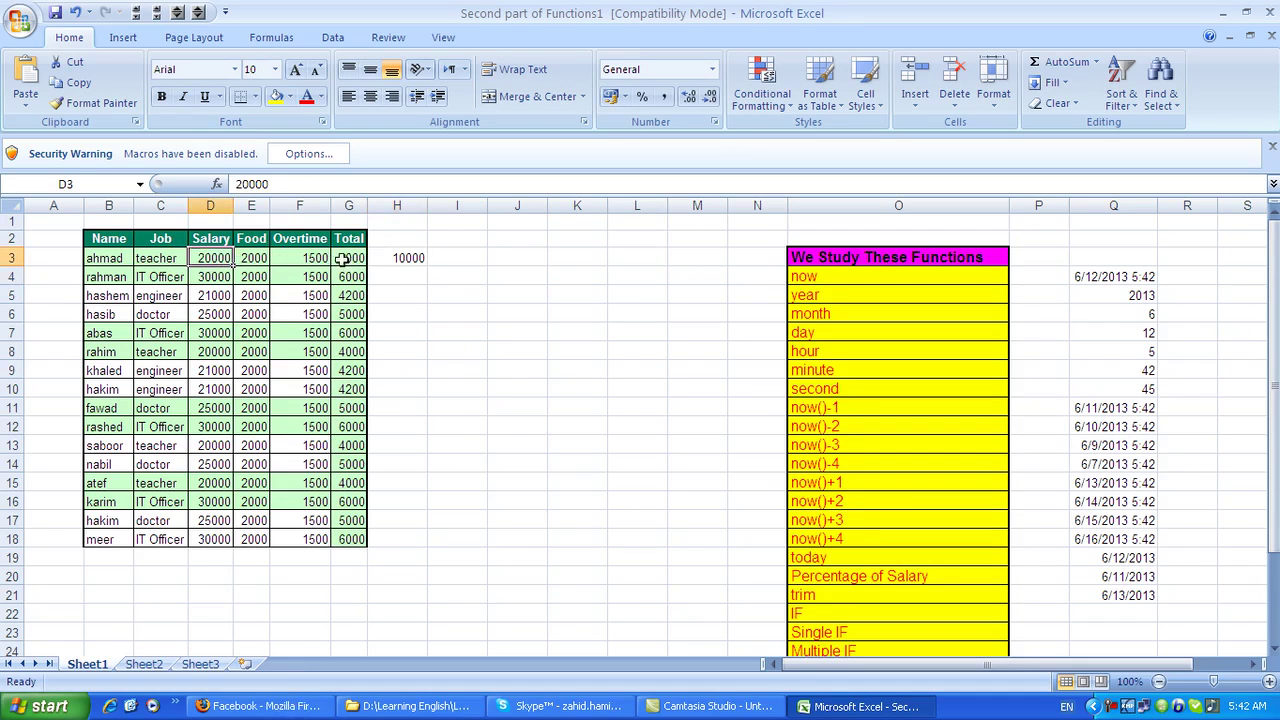
pyautogui.click(410, 260)
pyautogui.moveTo(427, 267); pyautogui.dragTo(407, 551)
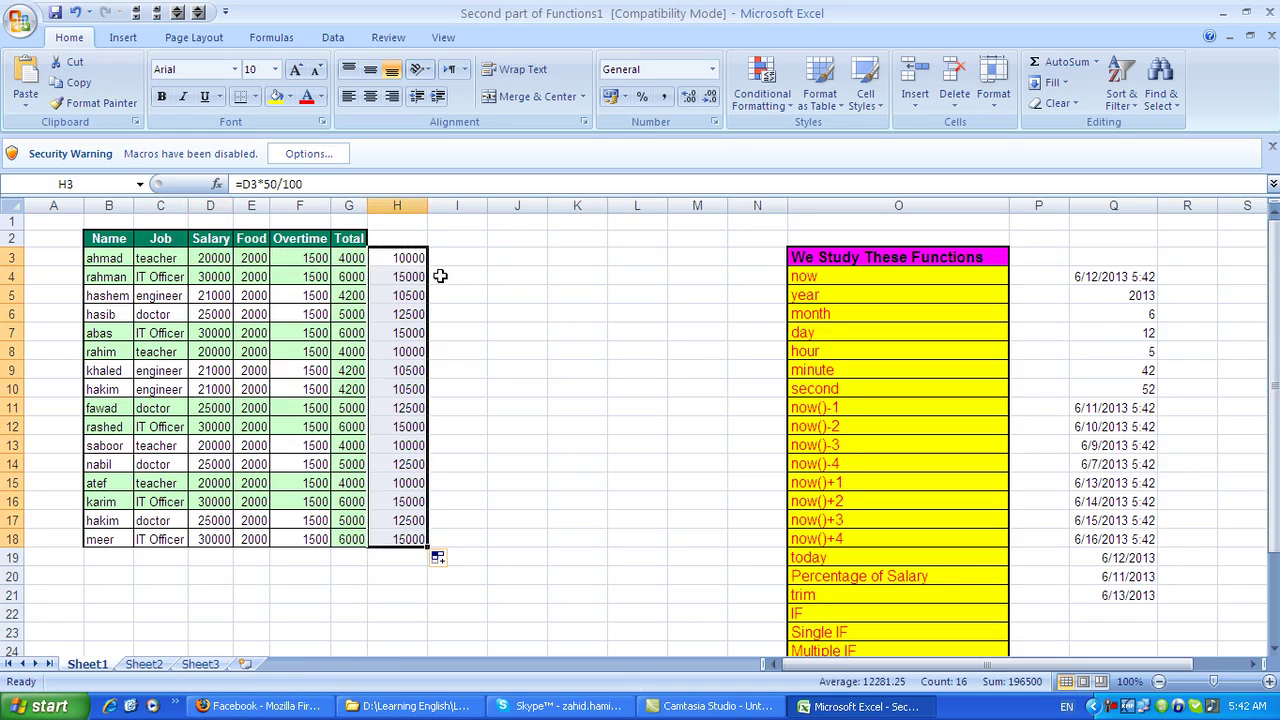
pyautogui.click(455, 270)
pyautogui.click(447, 256)
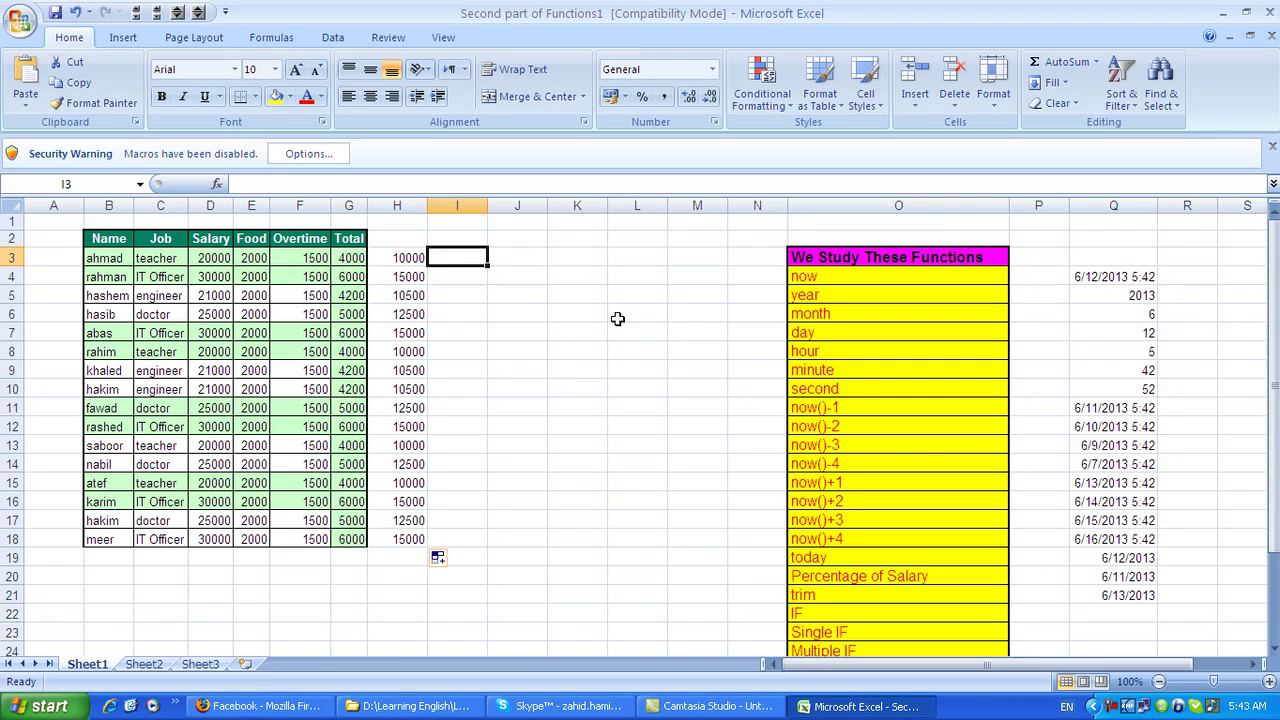
# Step: Enter =D3*30% in I3 and fill it down to I18 (6000, 9000, 6300…)
pyautogui.write('=d3')
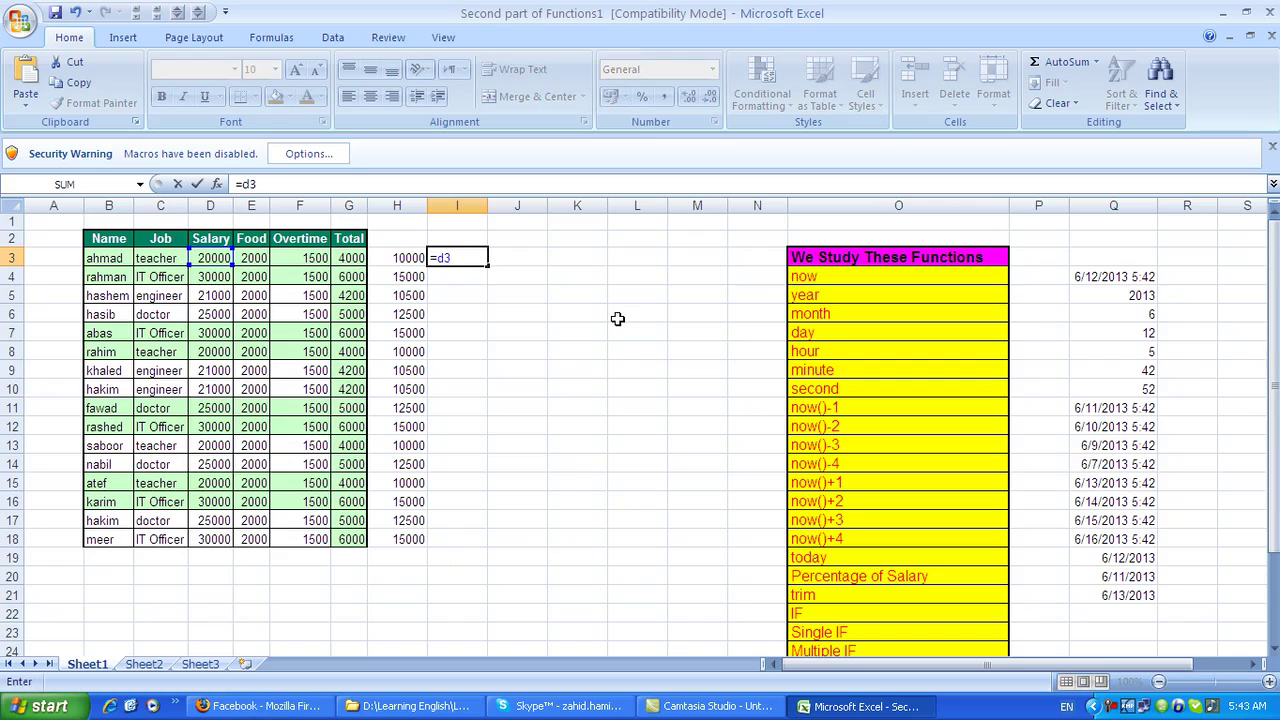
pyautogui.write('*30')
pyautogui.write('%')
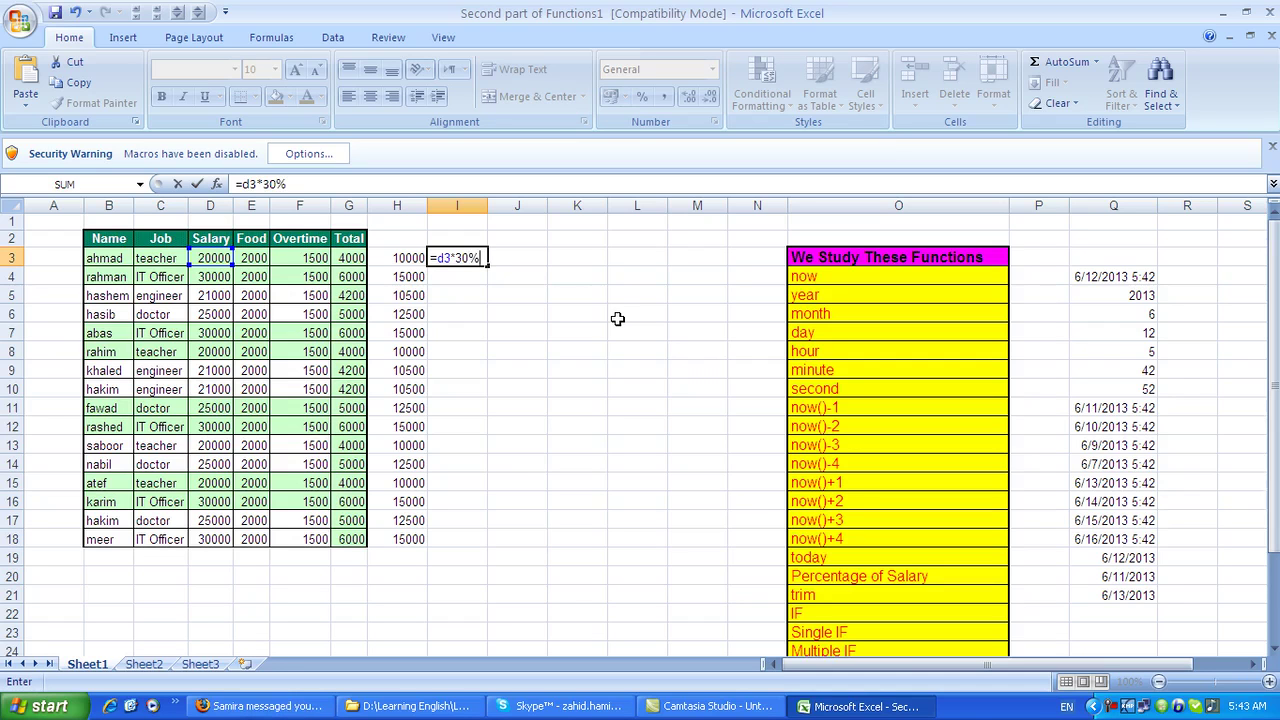
pyautogui.press('Return')
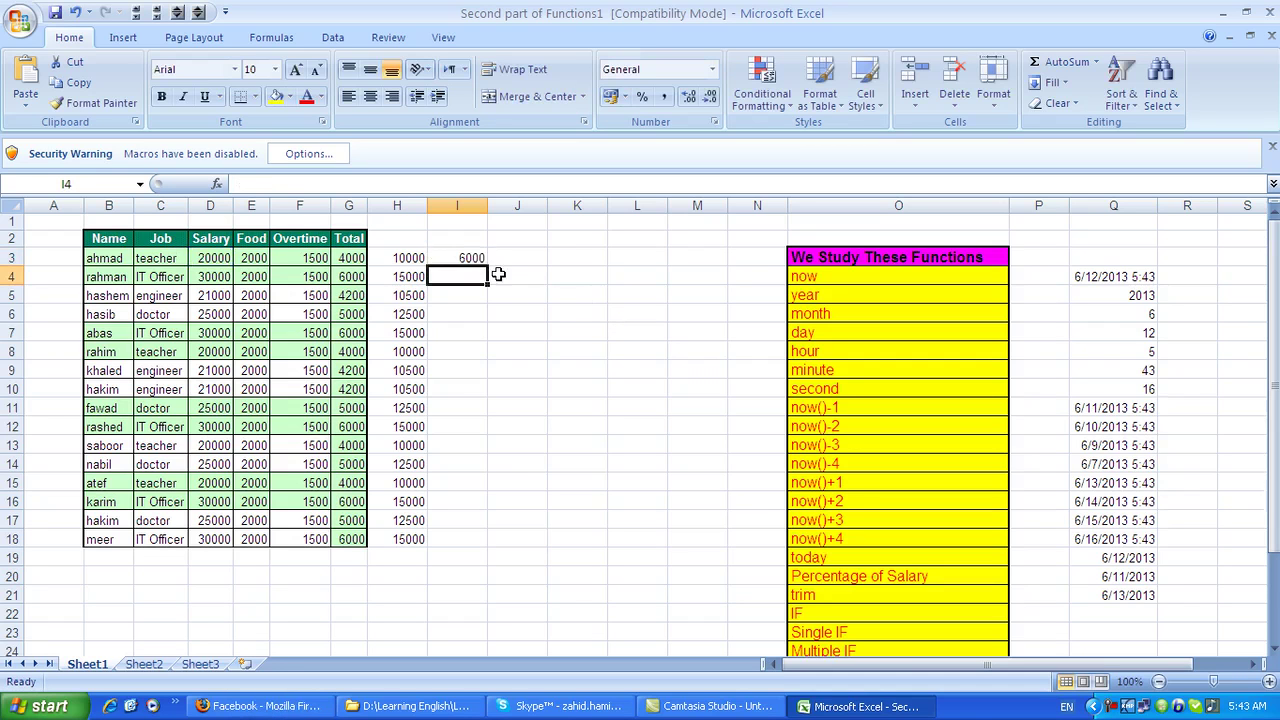
pyautogui.click(460, 253)
pyautogui.moveTo(487, 260); pyautogui.dragTo(488, 541)
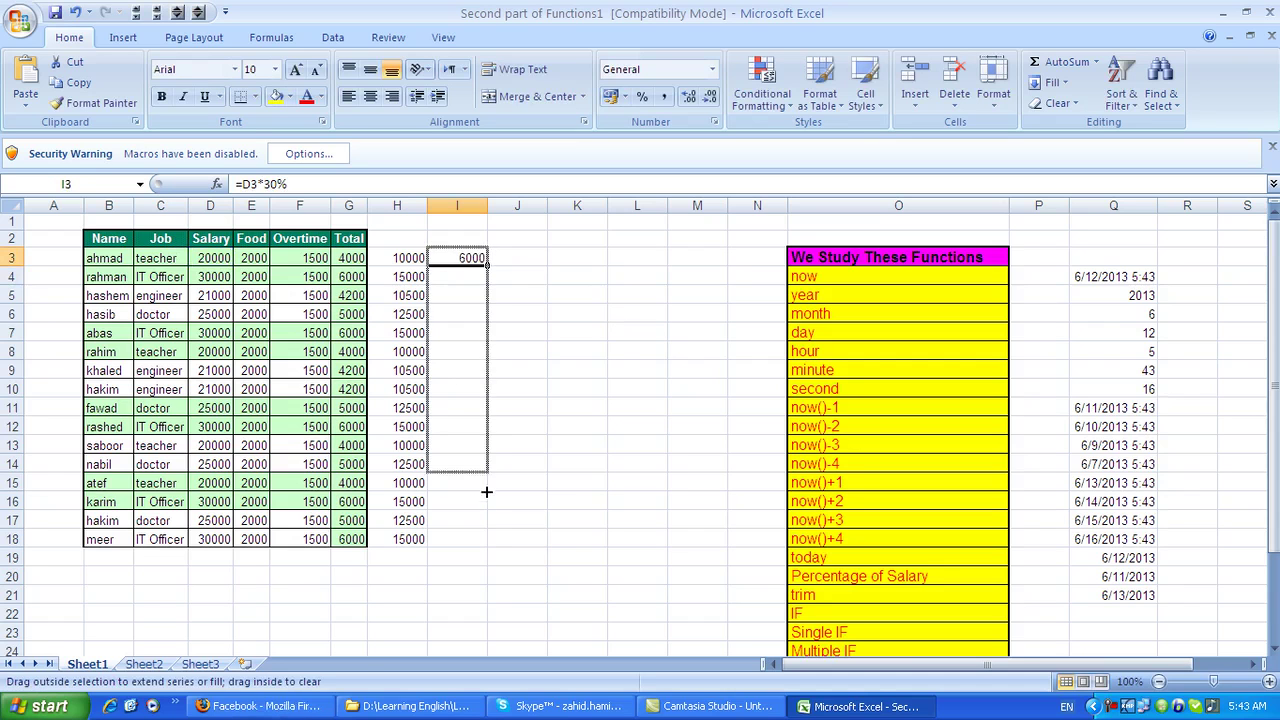
pyautogui.click(450, 260)
pyautogui.click(505, 258)
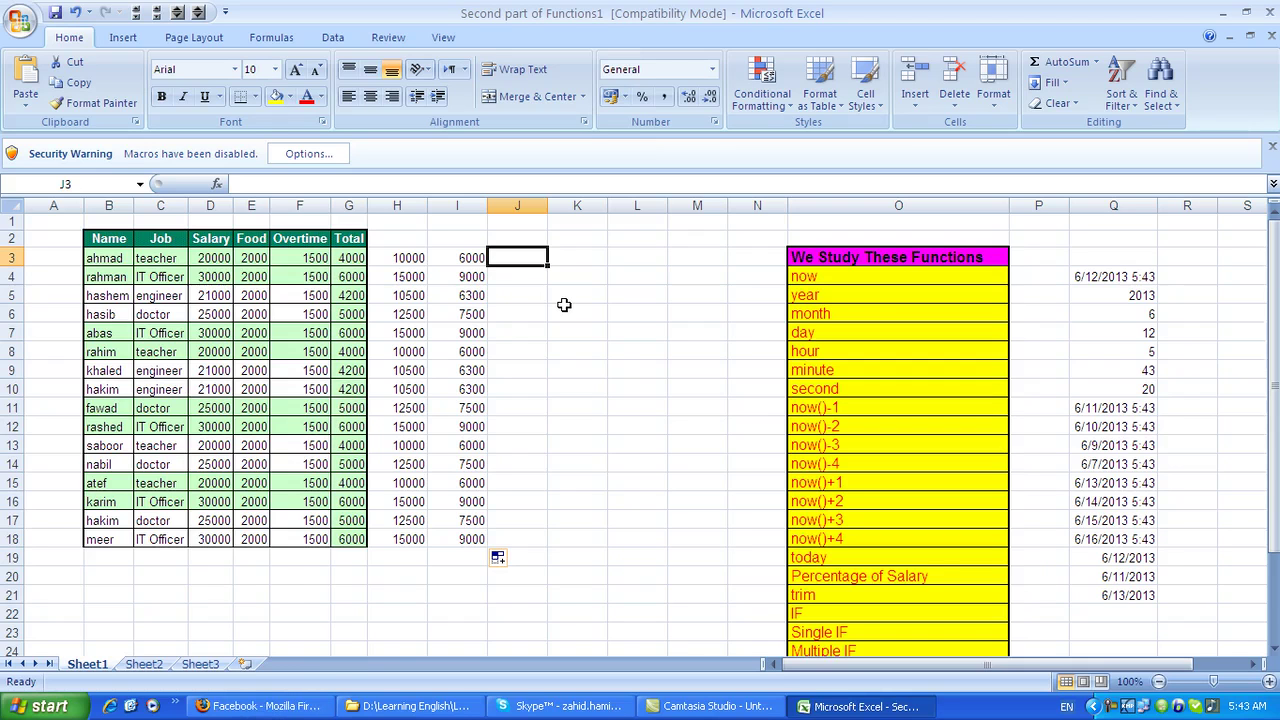
# Step: Enter =D3*20/100+E3*50/100+F3*10/100 in J3 and fill it down to J18 (5150, 7150…)
pyautogui.write('=')
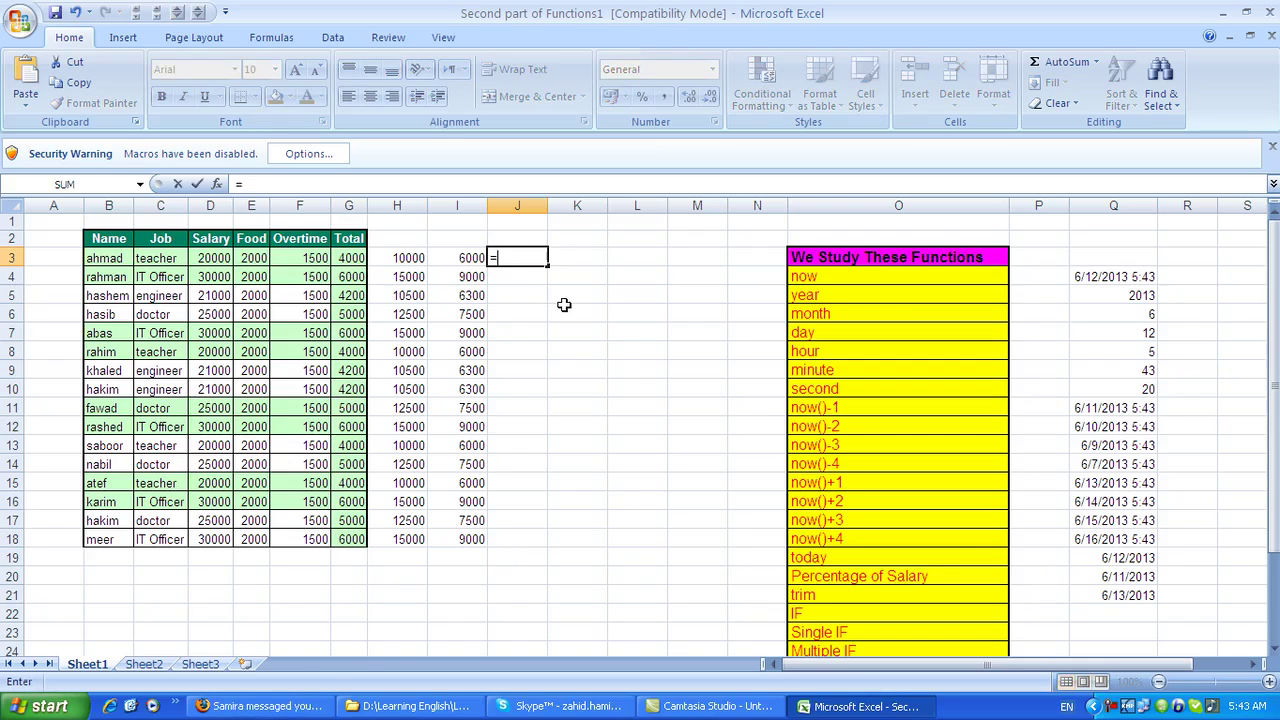
pyautogui.write('d3*20')
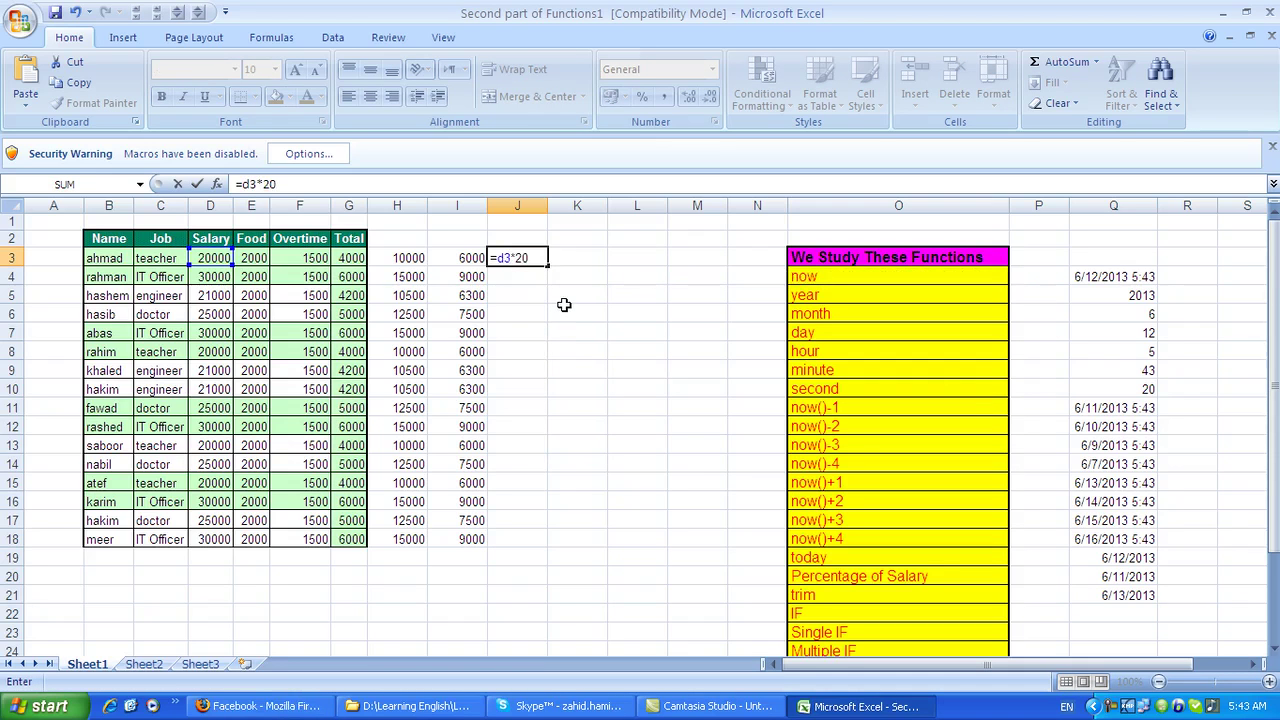
pyautogui.write('/100+e3*50/100+f3*')
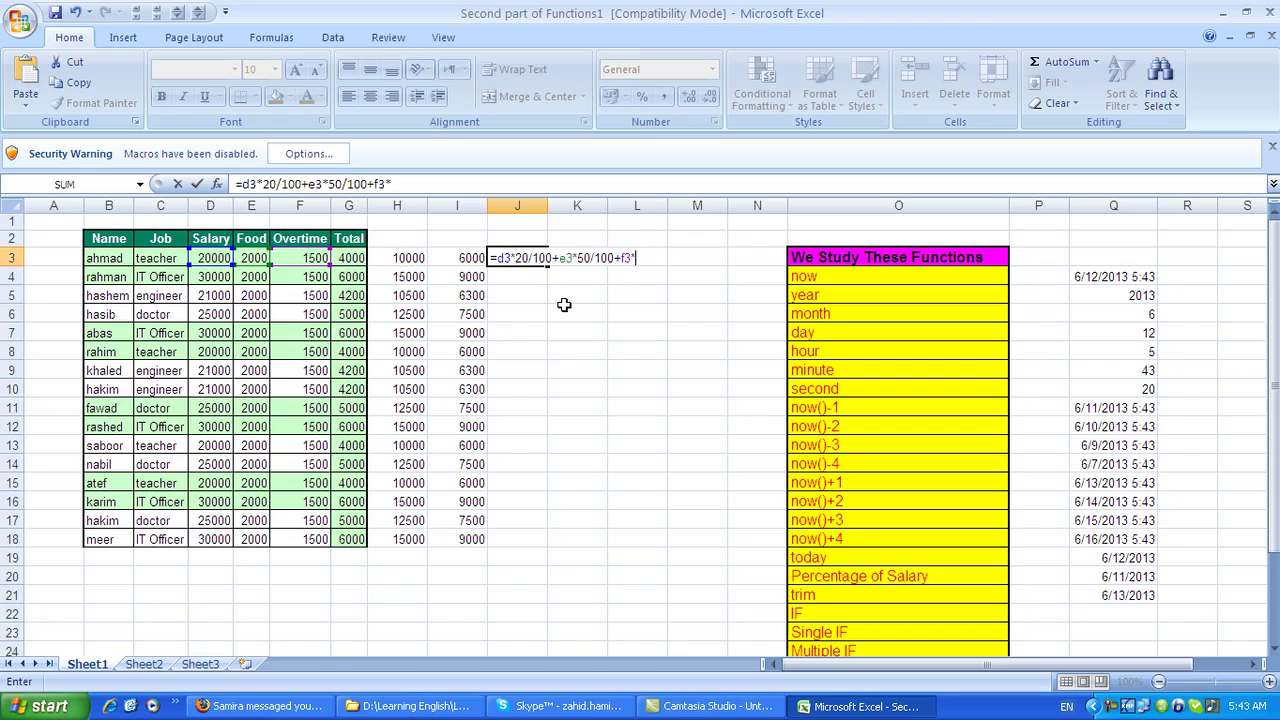
pyautogui.write('10/100')
pyautogui.press('Return')
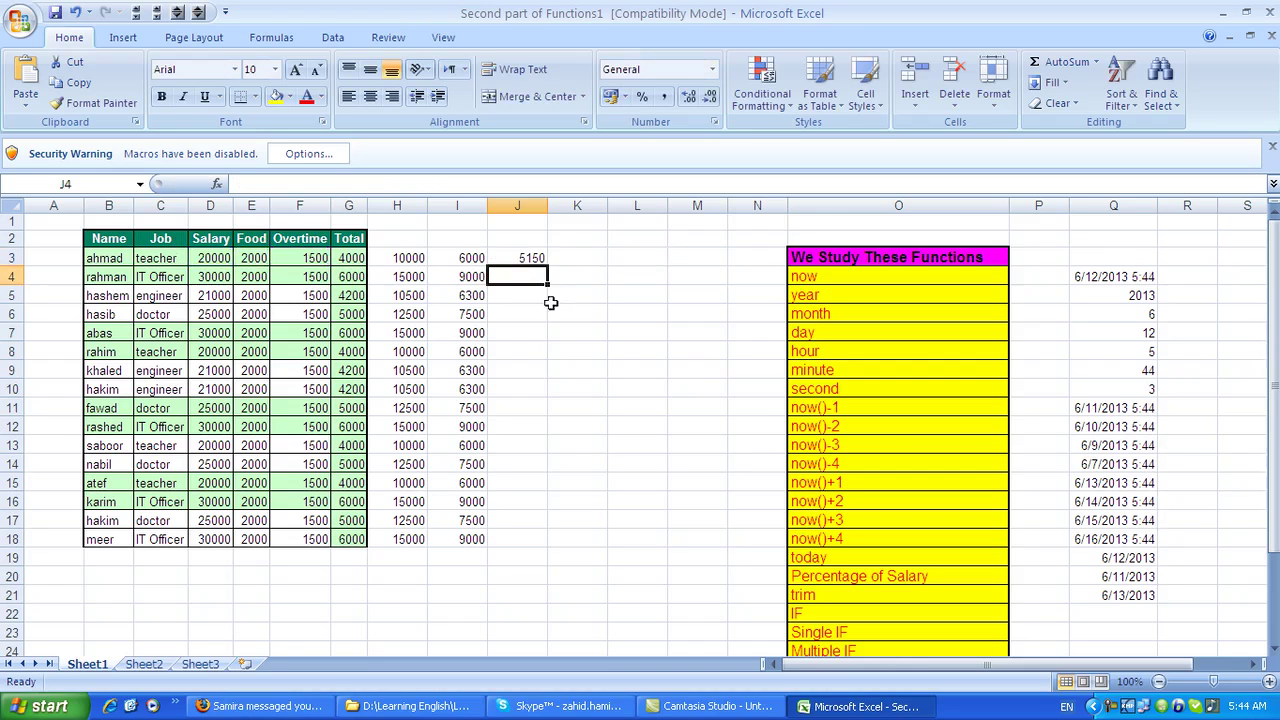
pyautogui.click(523, 258)
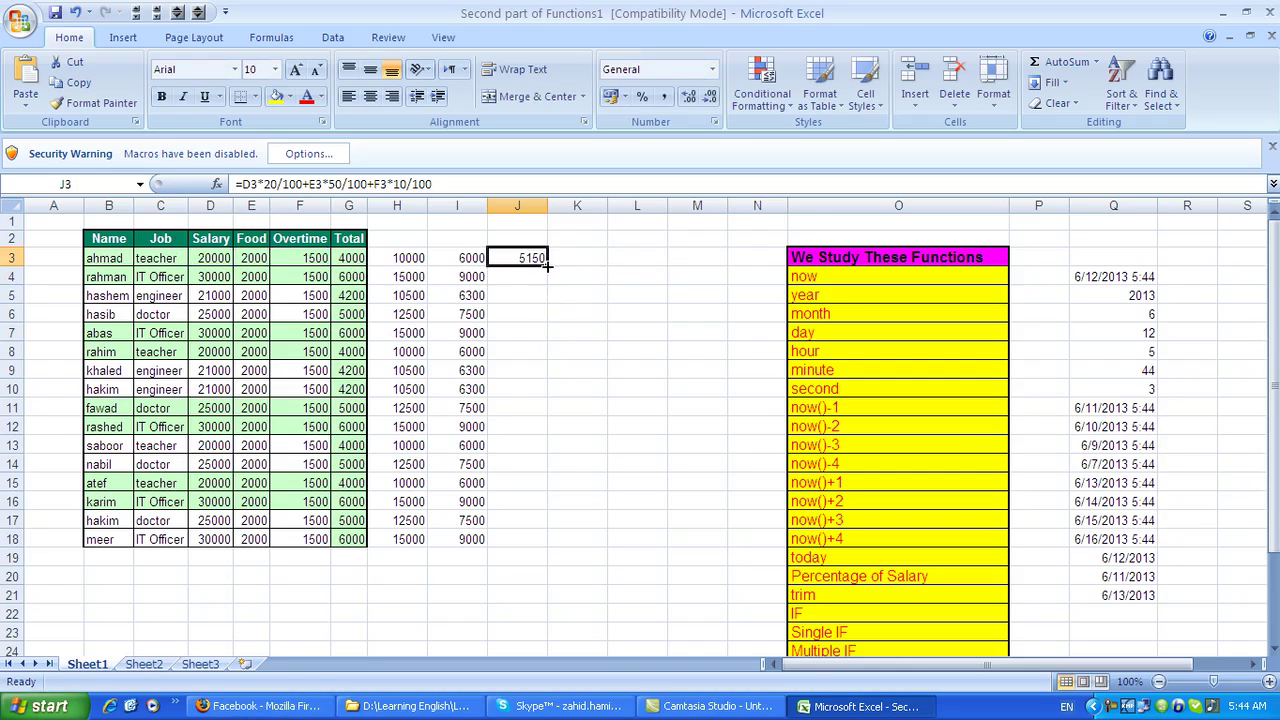
pyautogui.moveTo(547, 267); pyautogui.dragTo(516, 519)
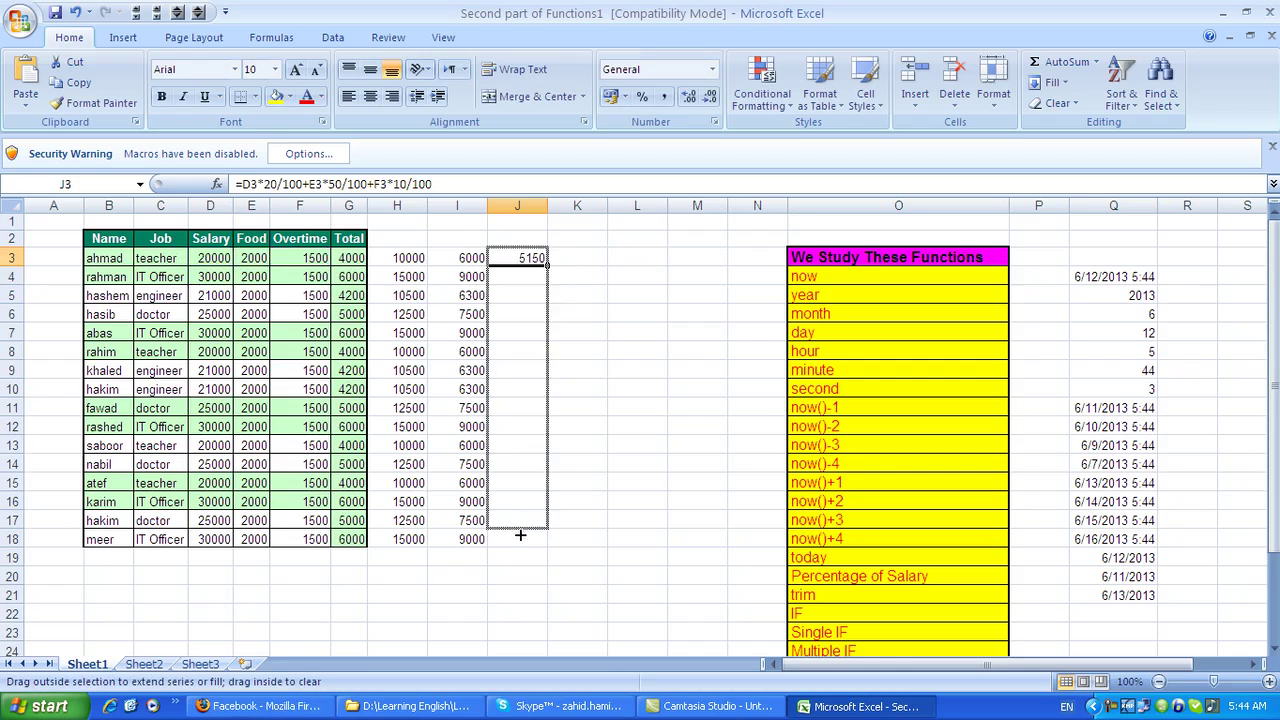
pyautogui.moveTo(516, 519); pyautogui.dragTo(517, 540)
pyautogui.click(572, 257)
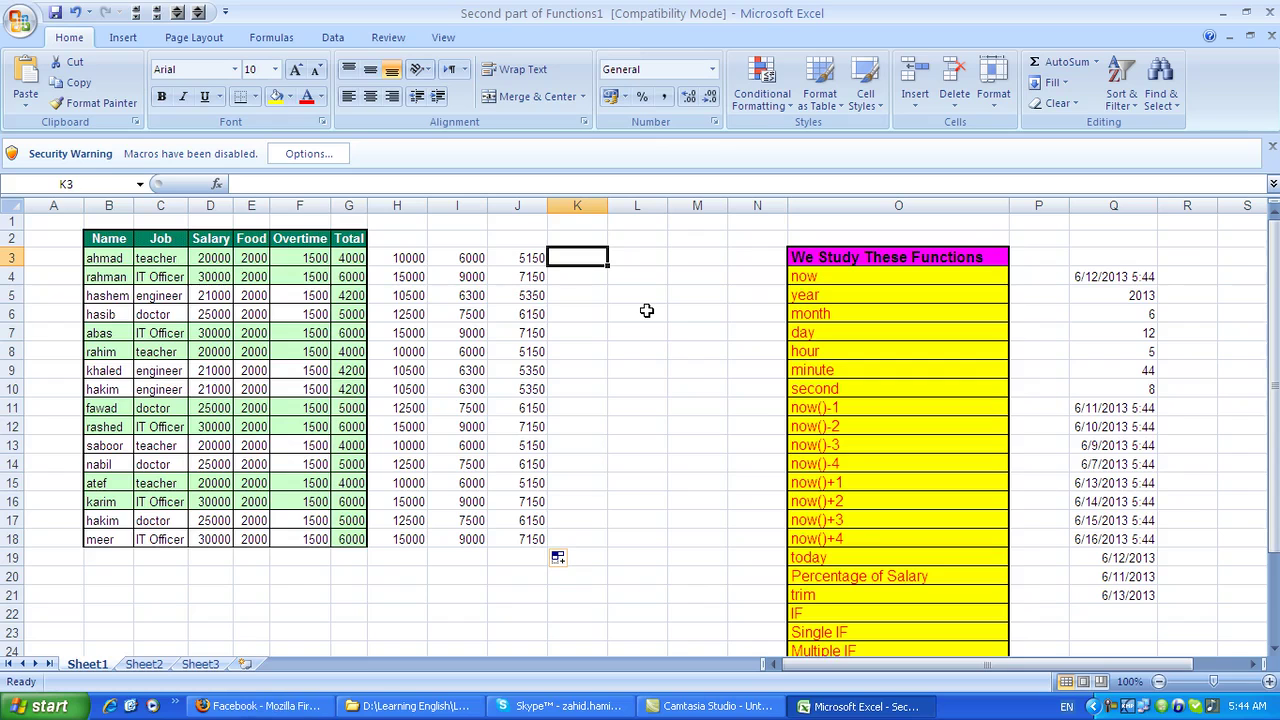
# Step: Enter =D3*50/100+E3*20/100+F3*40/100 in K3 and fill it down to K18 (11000, 16000…)
pyautogui.write('=')
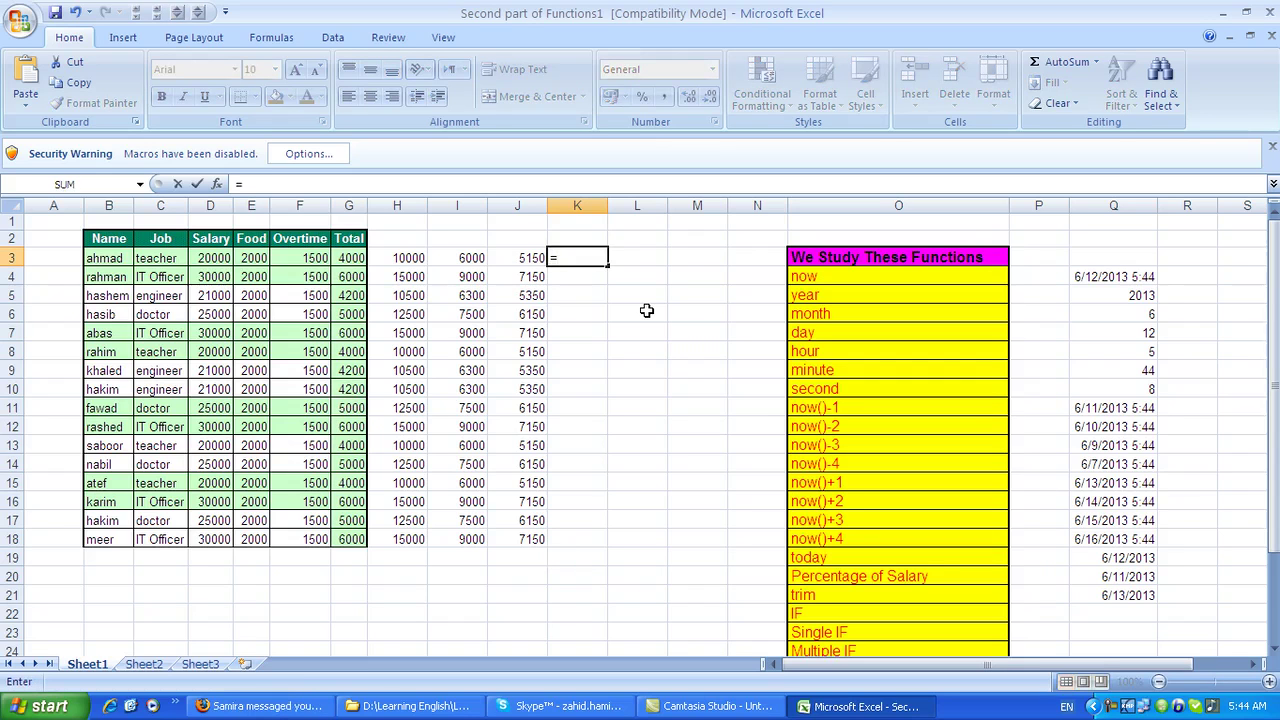
pyautogui.write('d3*')
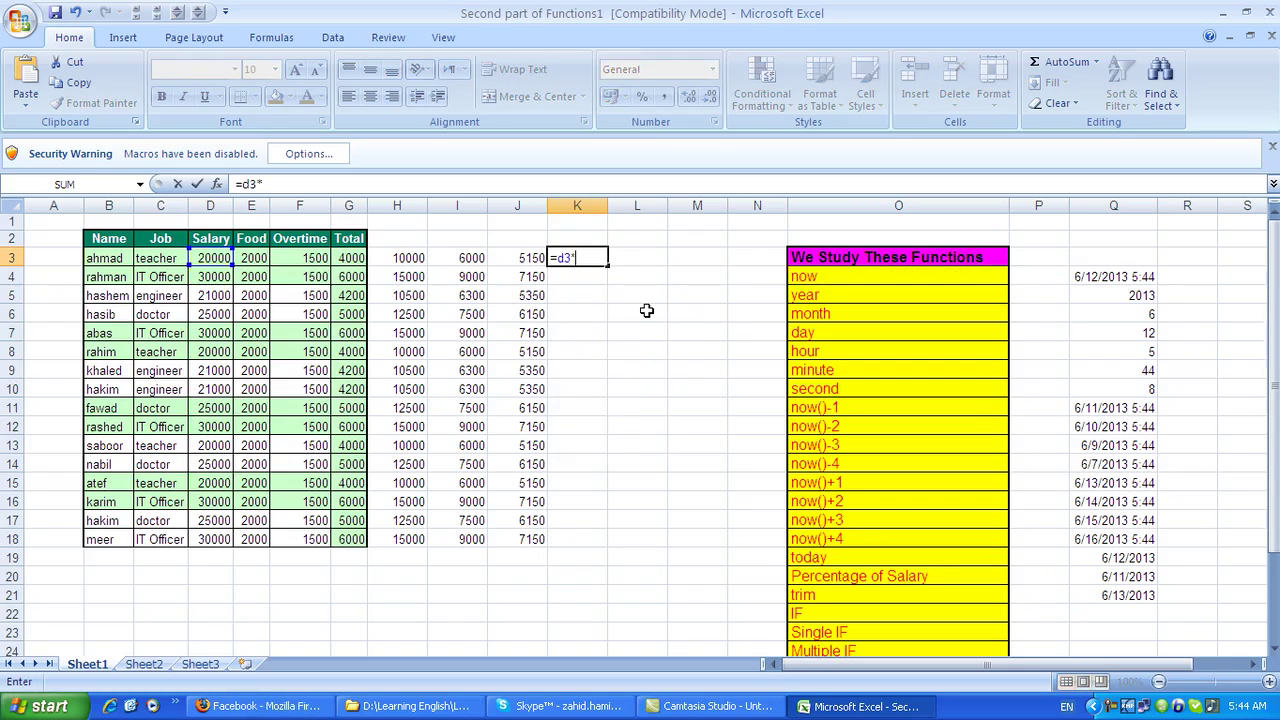
pyautogui.write('50/100+')
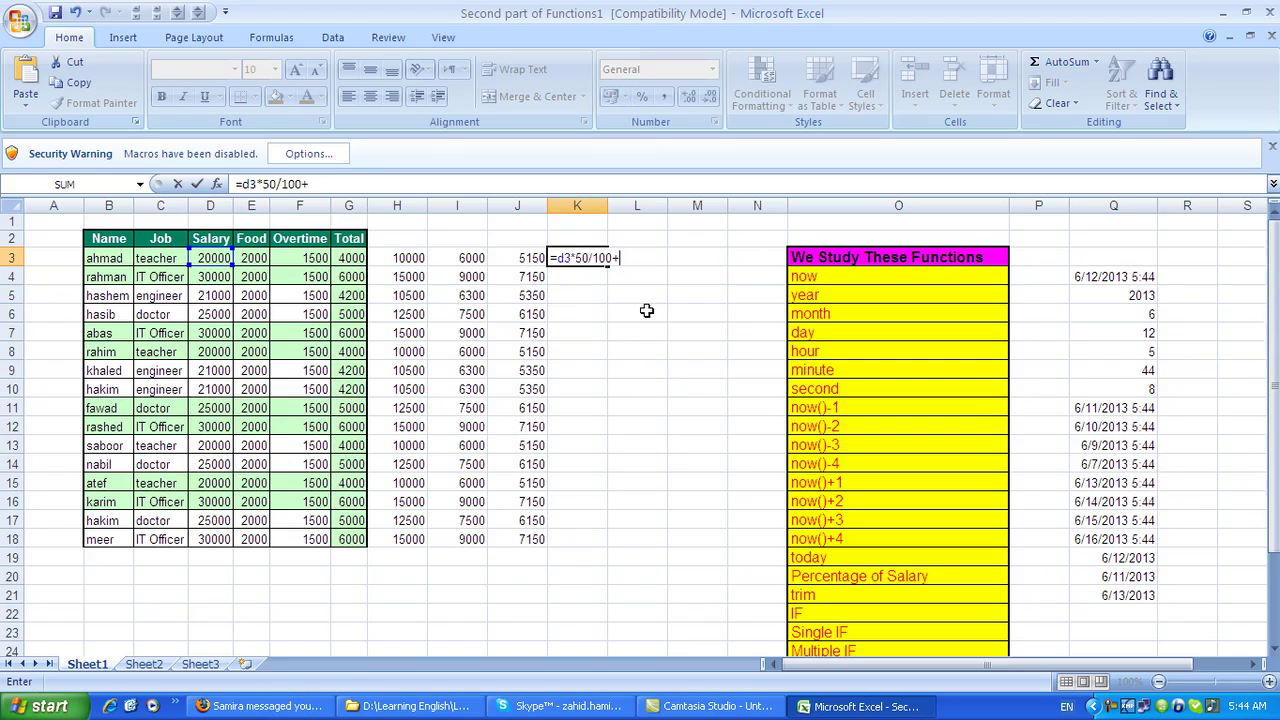
pyautogui.write('e3*')
pyautogui.write('20/100+f3*')
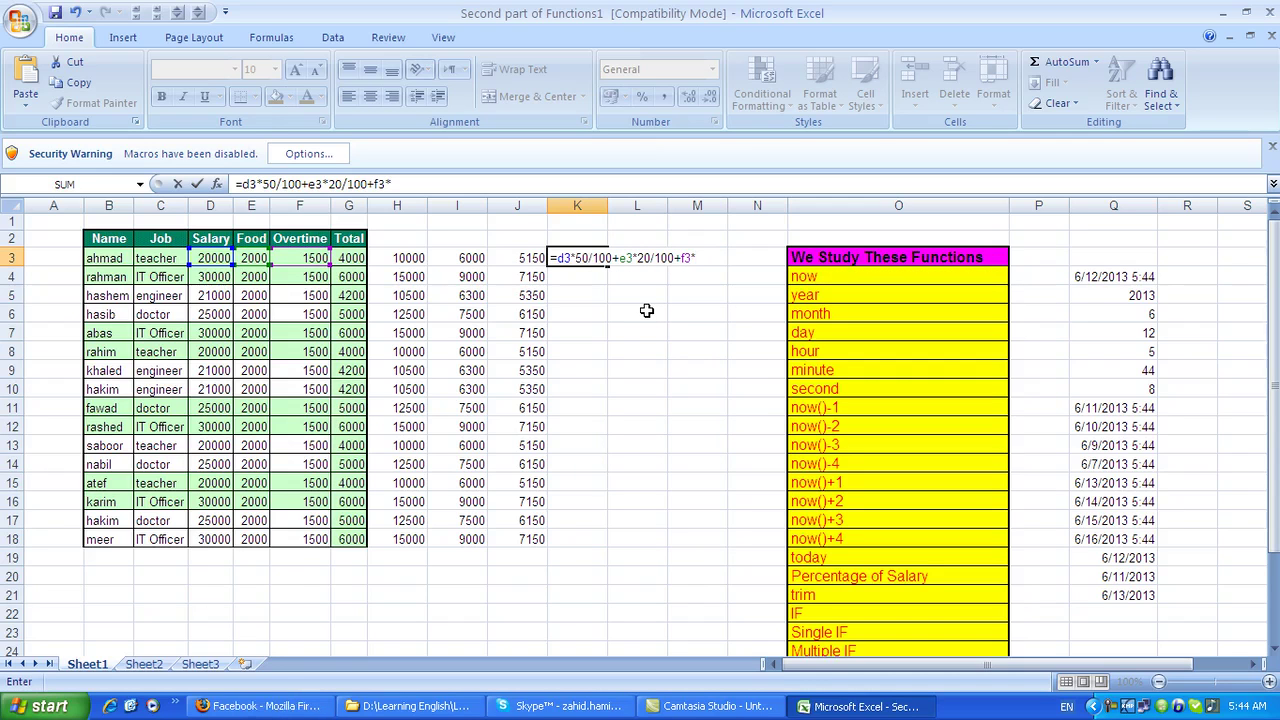
pyautogui.write('40/100')
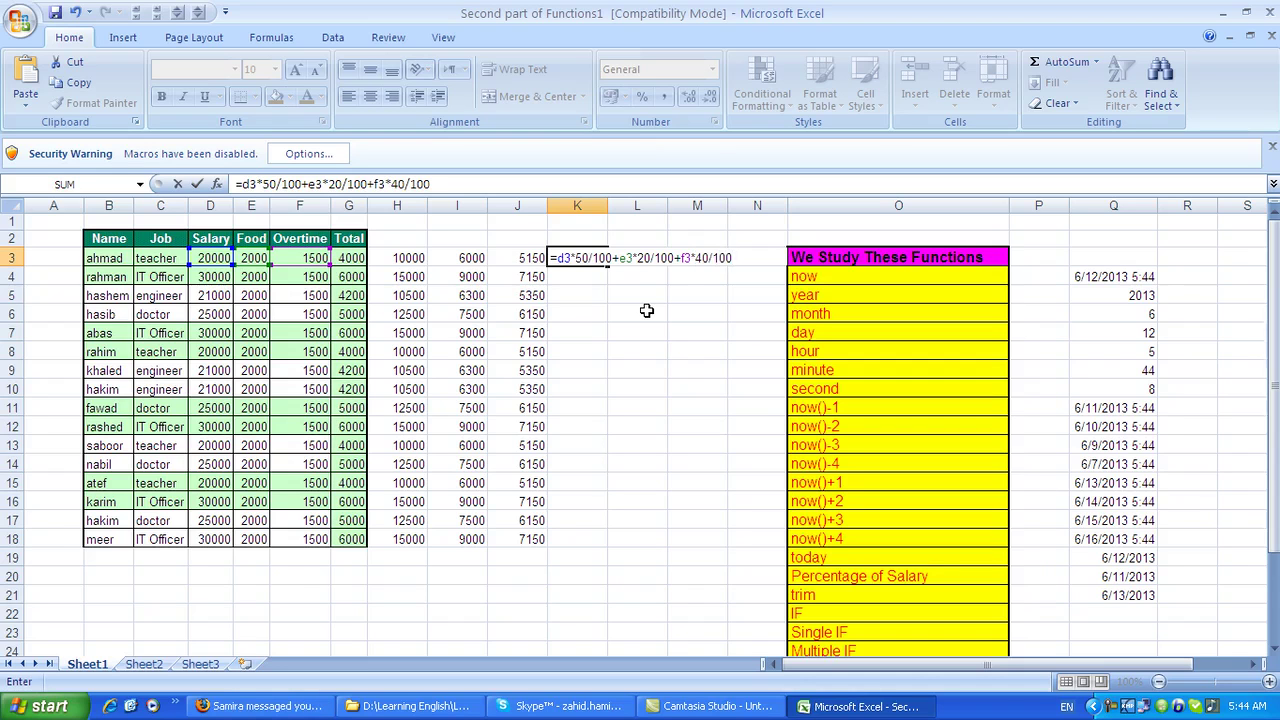
pyautogui.press('Return')
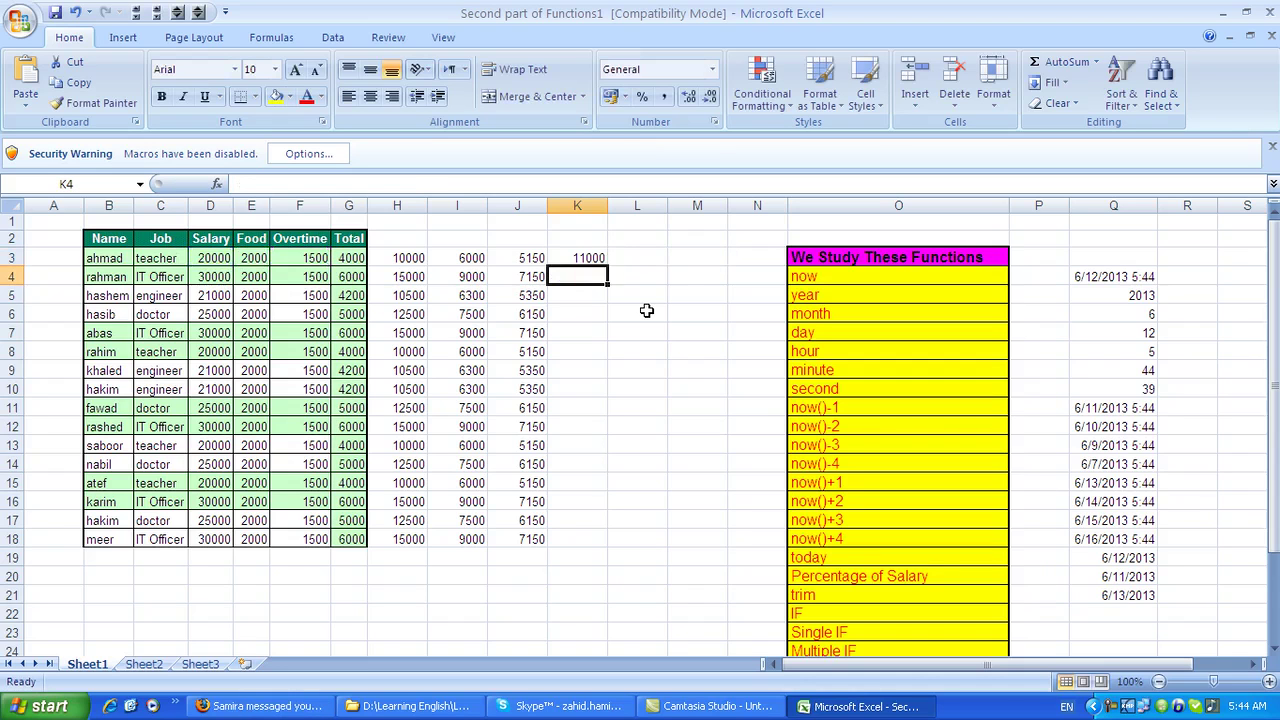
pyautogui.click(585, 258)
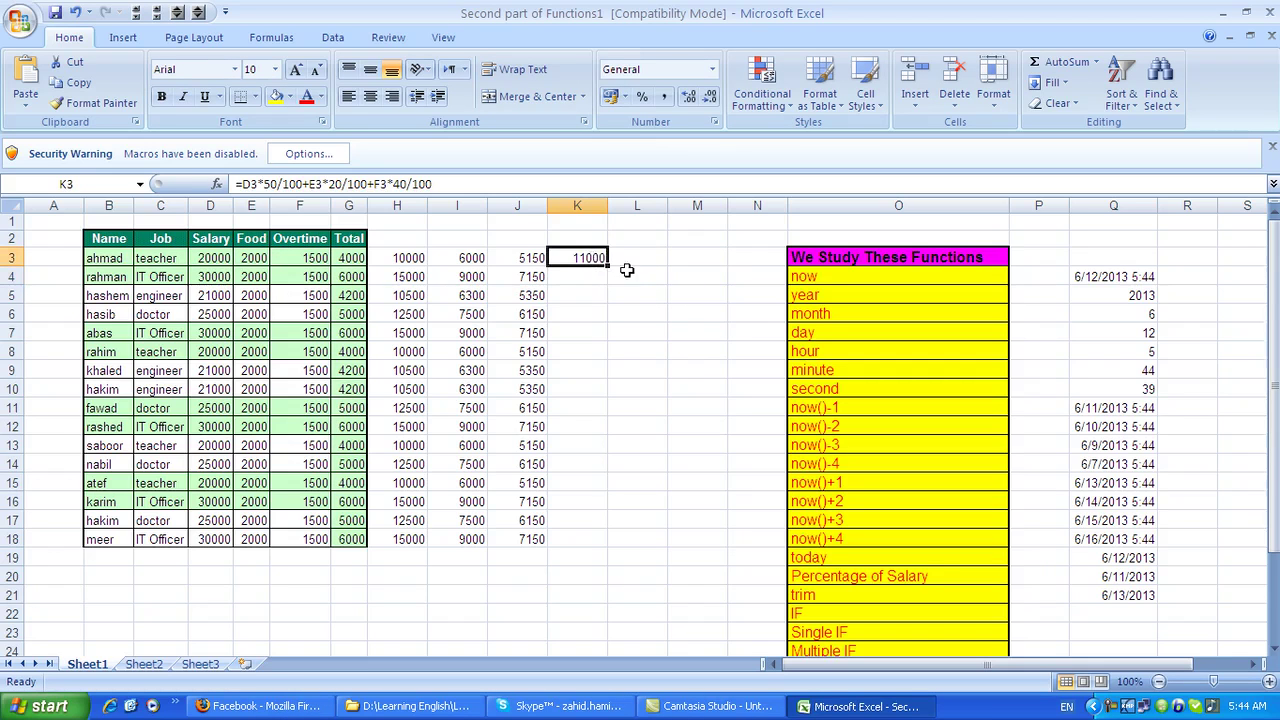
pyautogui.moveTo(607, 266); pyautogui.dragTo(612, 548)
pyautogui.click(648, 348)
pyautogui.click(638, 260)
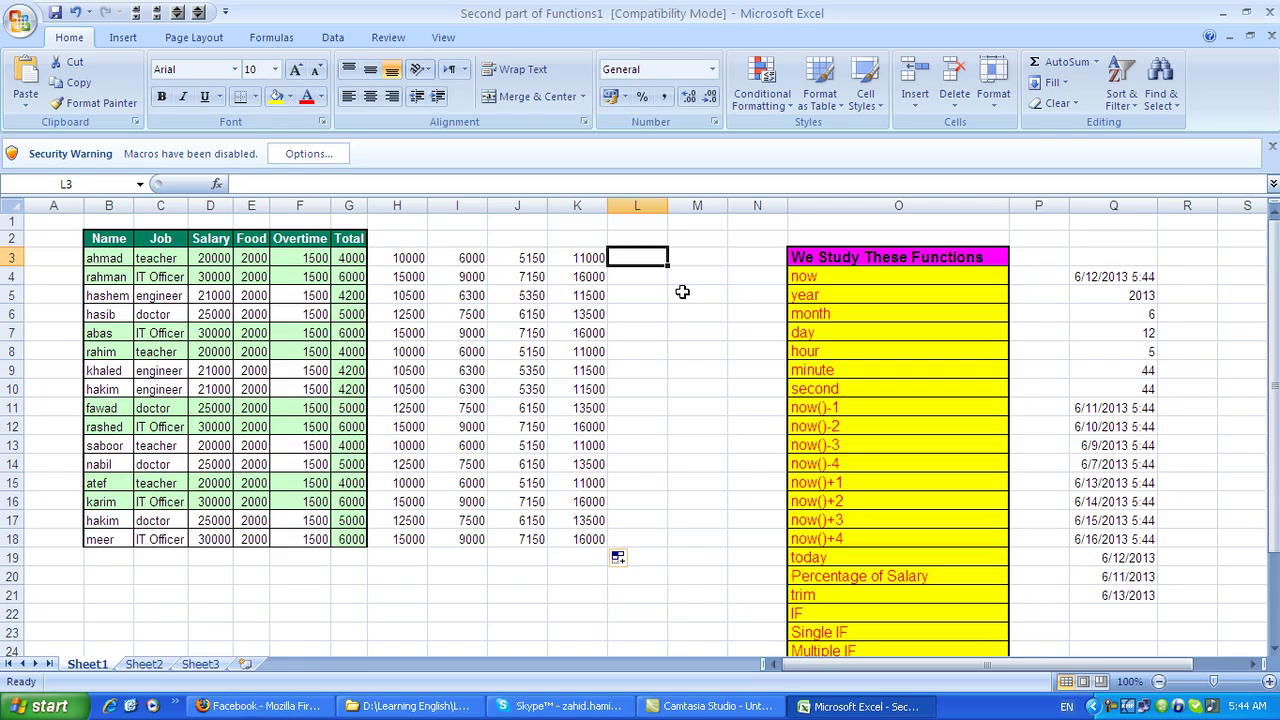
# Step: Enter =D3*20/100+E3*20/100+F3*20/100 in L3 and fill it down to L18 (4700, 6700…)
pyautogui.write('=d3*20/100+')
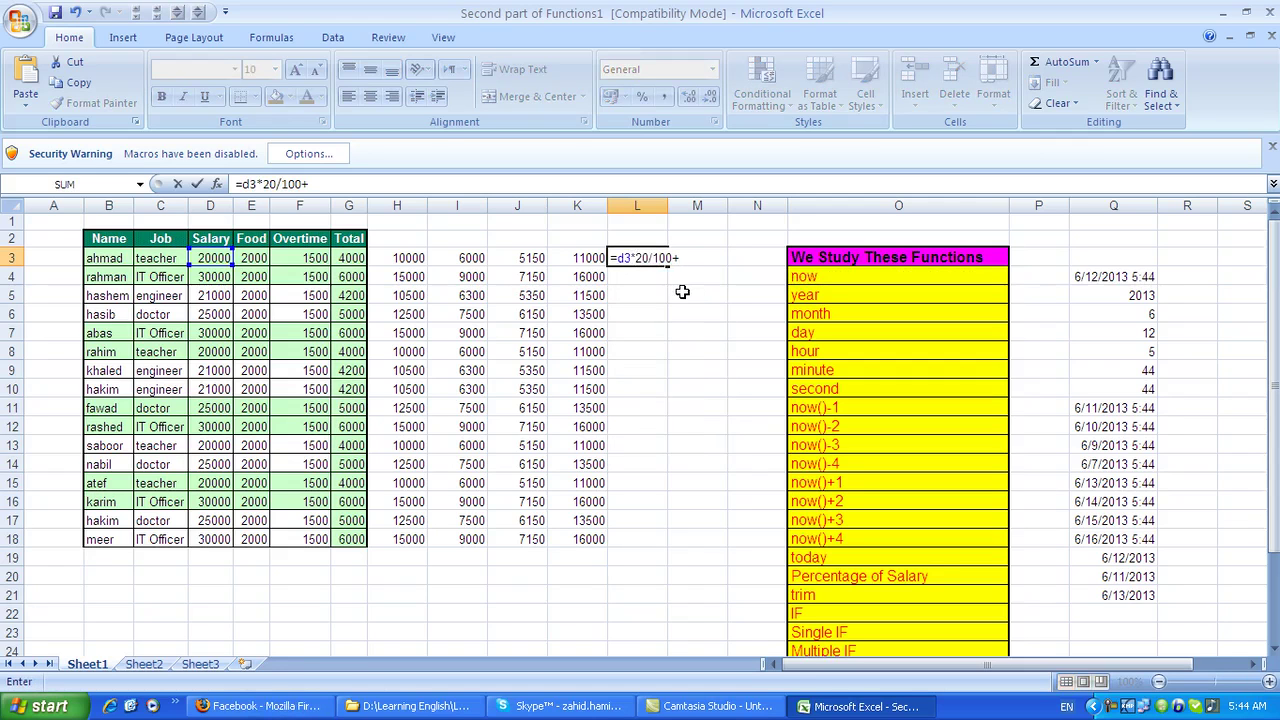
pyautogui.write('e3*20/100+f3*20/10')
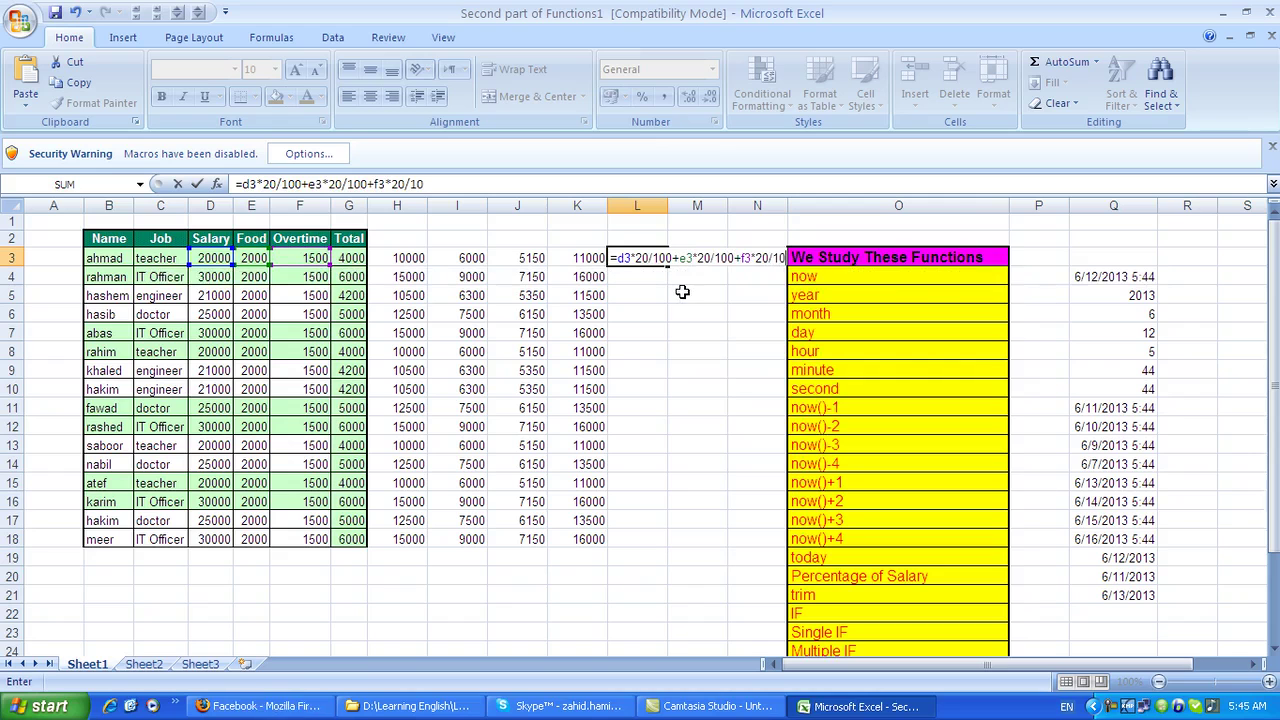
pyautogui.write('0')
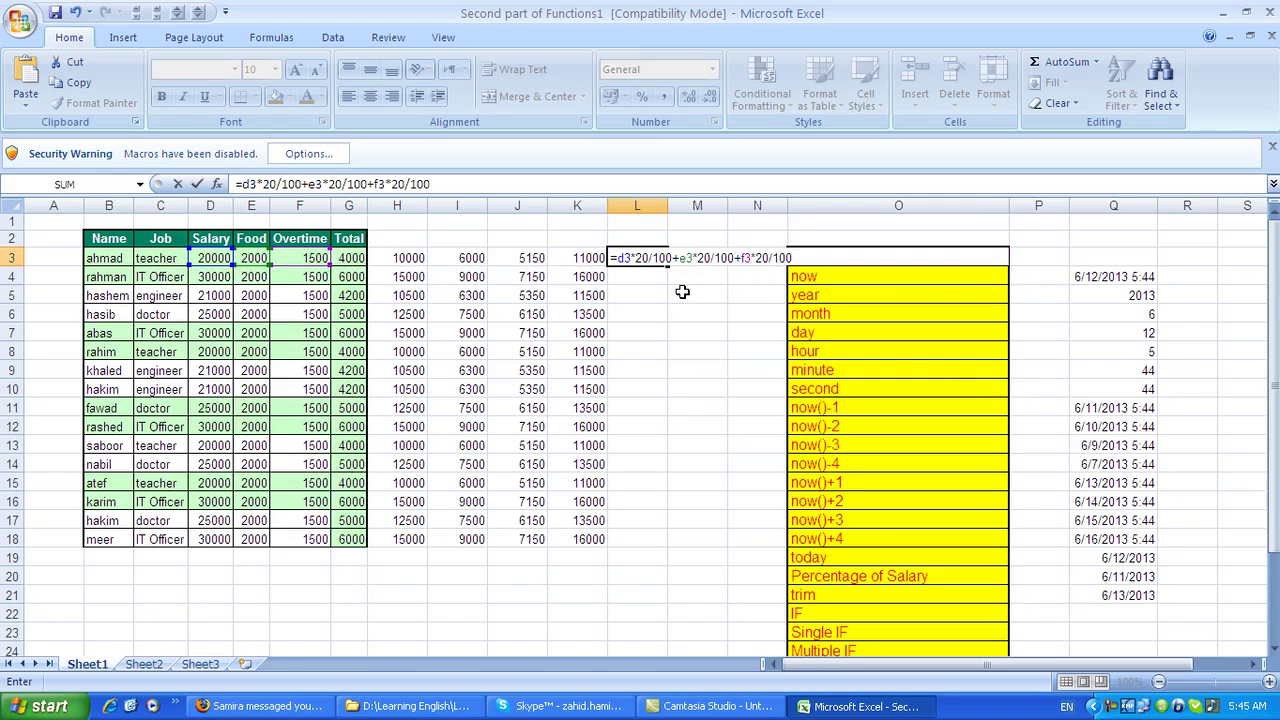
pyautogui.press('Return')
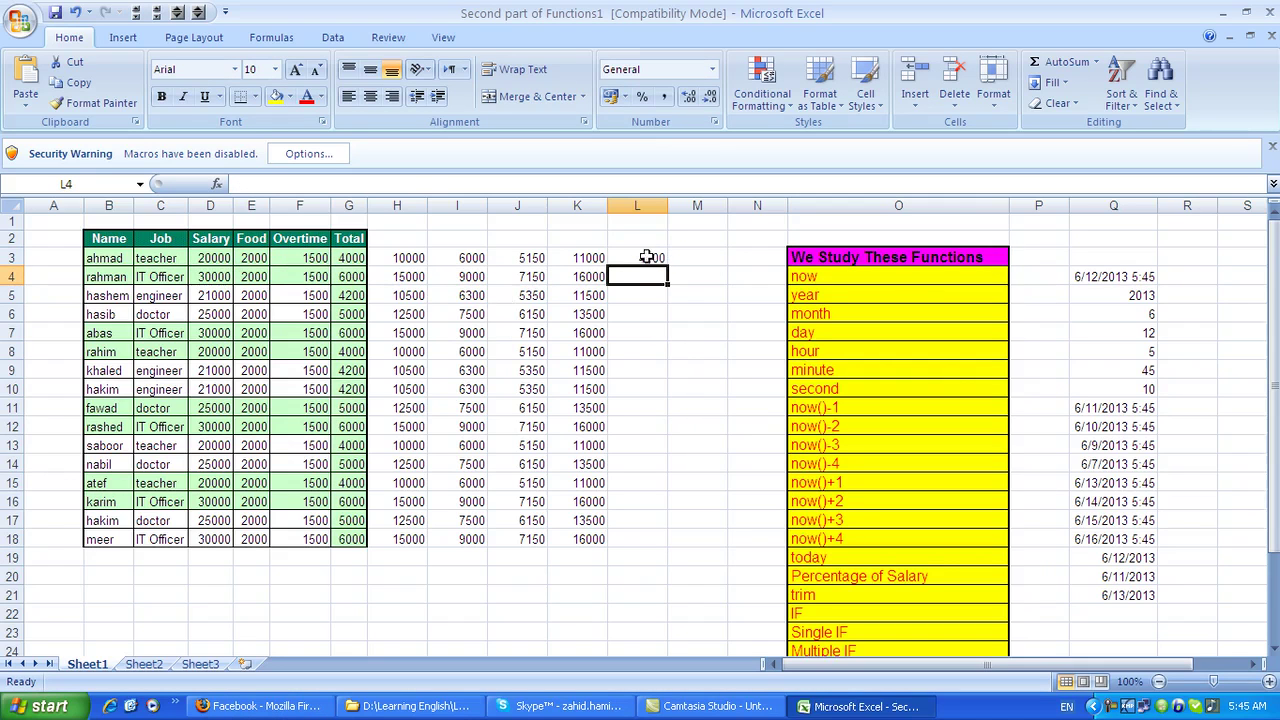
pyautogui.click(640, 258)
pyautogui.moveTo(666, 267); pyautogui.dragTo(659, 540)
pyautogui.click(686, 368)
pyautogui.click(688, 272)
pyautogui.click(689, 261)
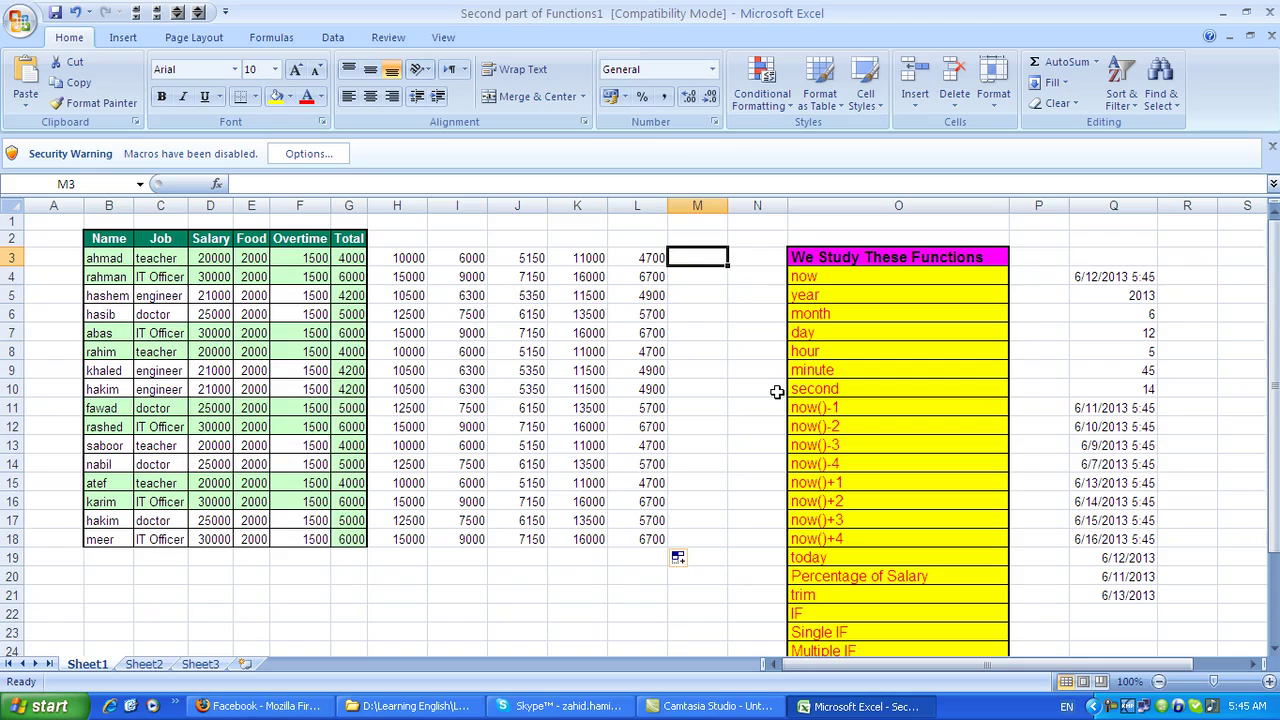
# Step: Enter =(D3+E3+F3)*20/100 in M3 and fill it down to M18, matching column L
pyautogui.write('=(d3+e')
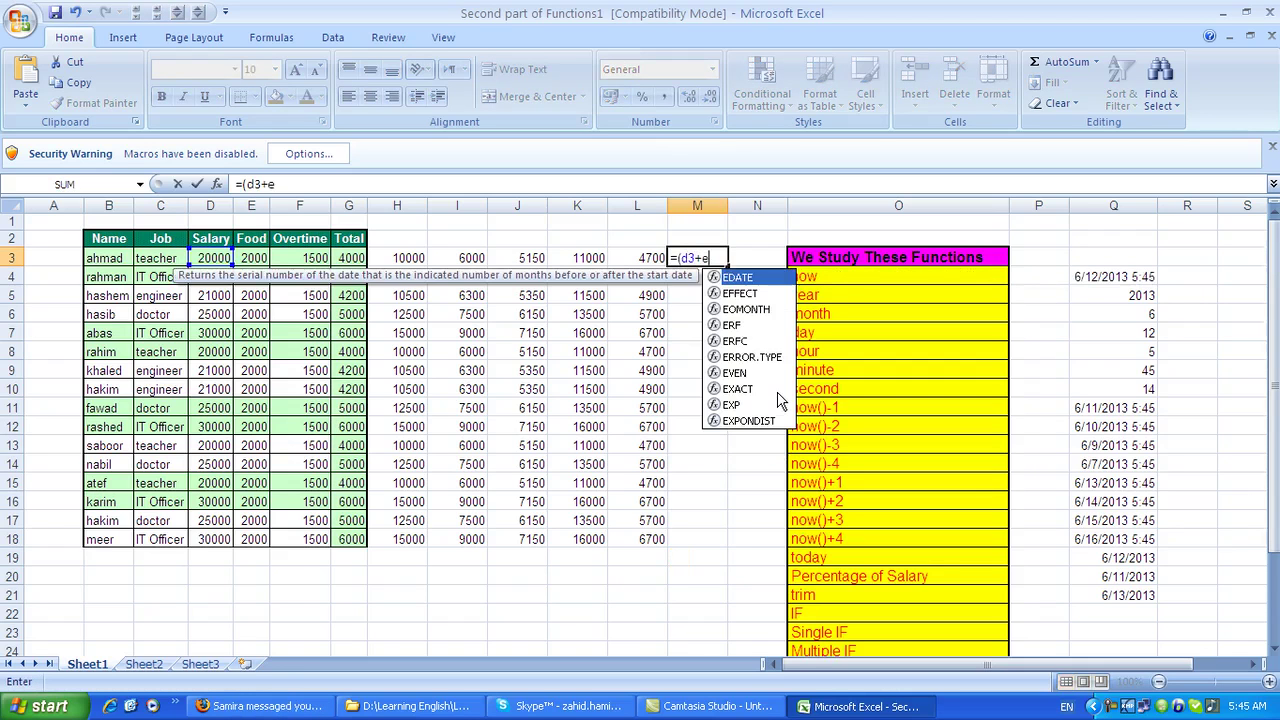
pyautogui.write('3+f3')
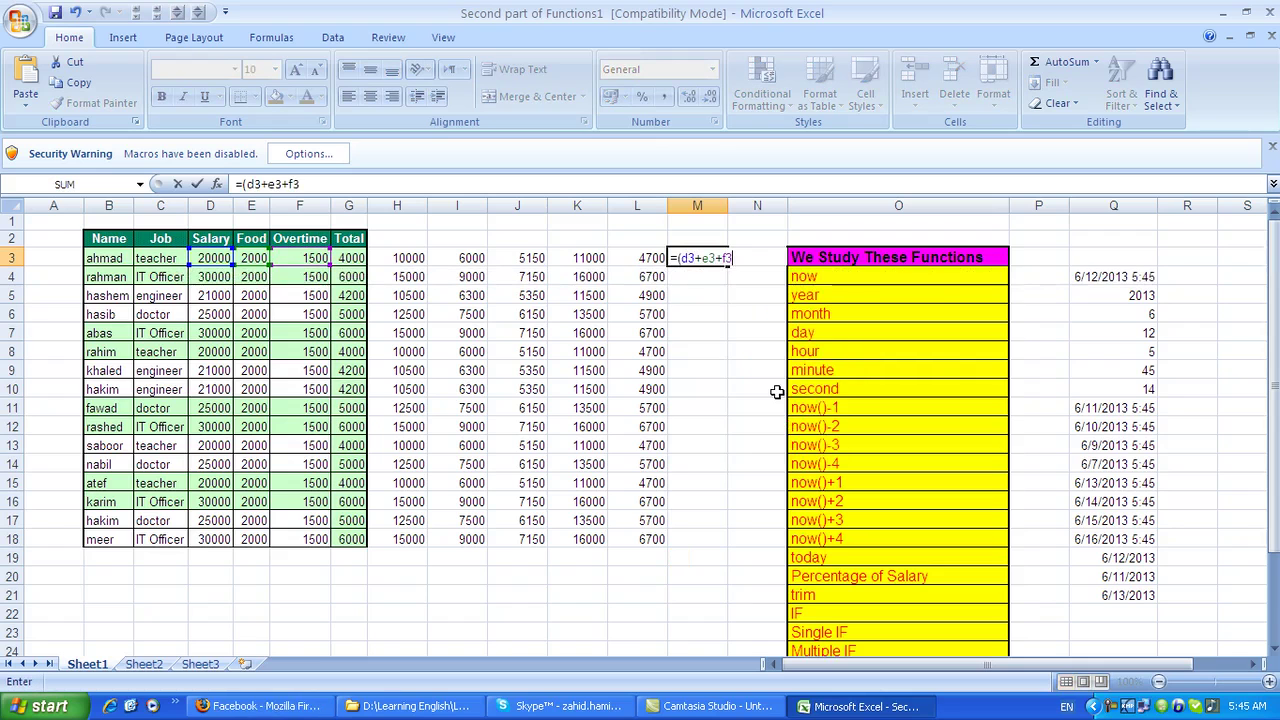
pyautogui.write(')*20/100')
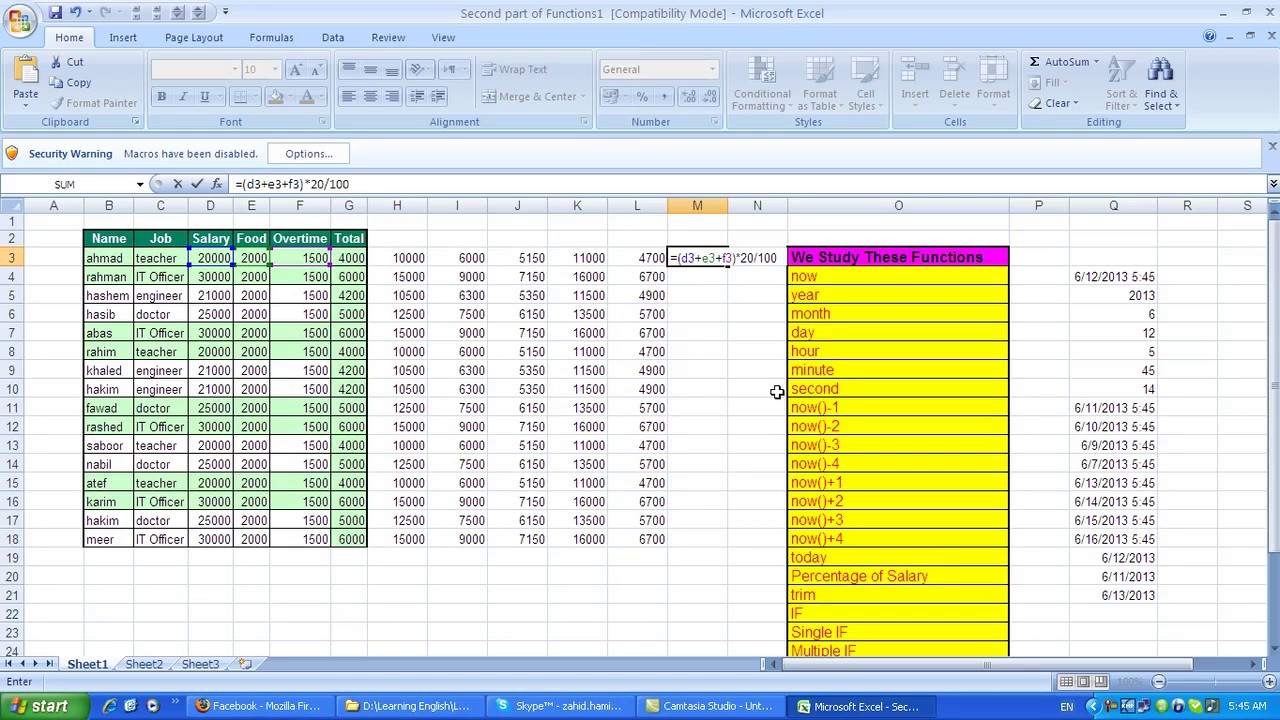
pyautogui.press('Return')
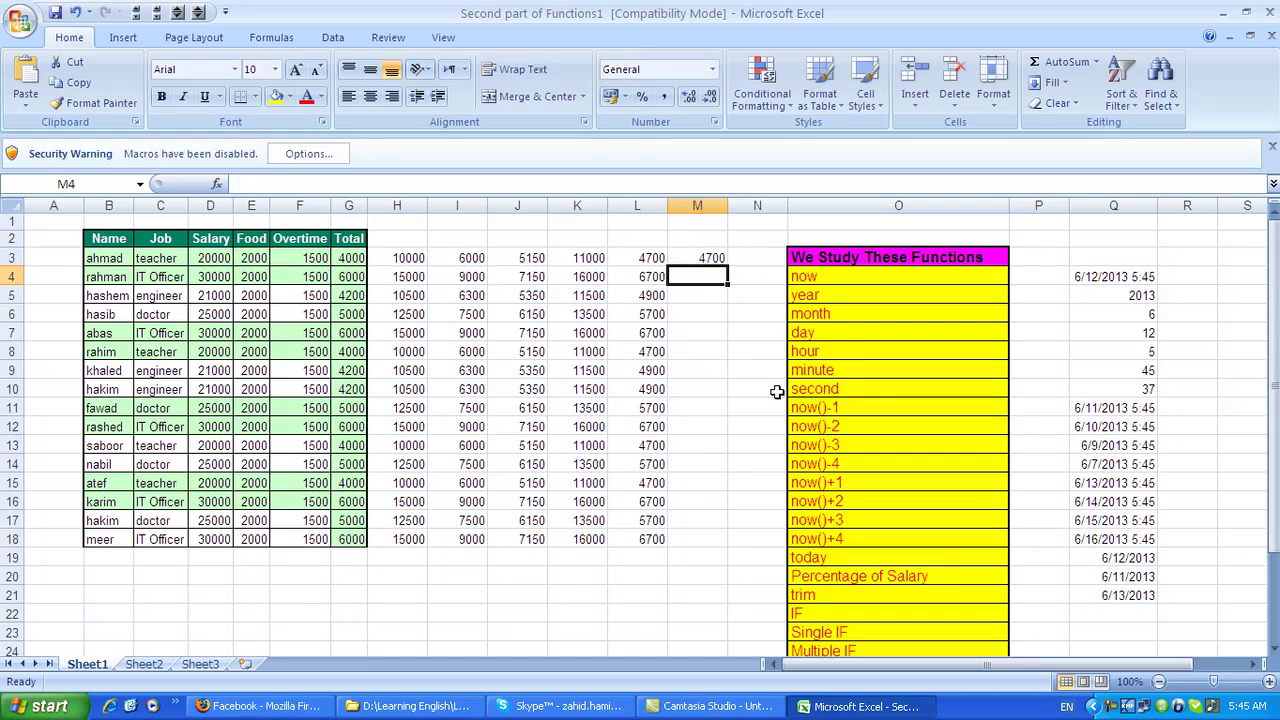
pyautogui.click(697, 255)
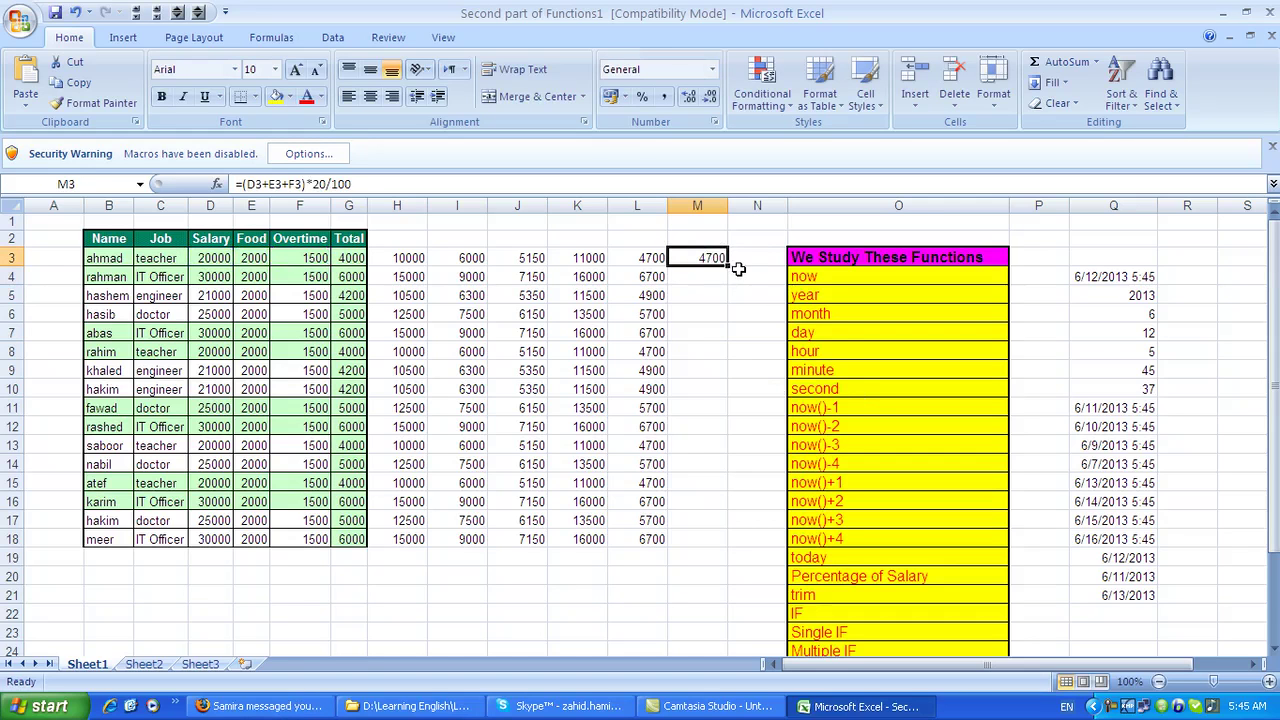
pyautogui.moveTo(728, 266); pyautogui.dragTo(728, 551)
pyautogui.click(700, 318)
pyautogui.click(712, 258)
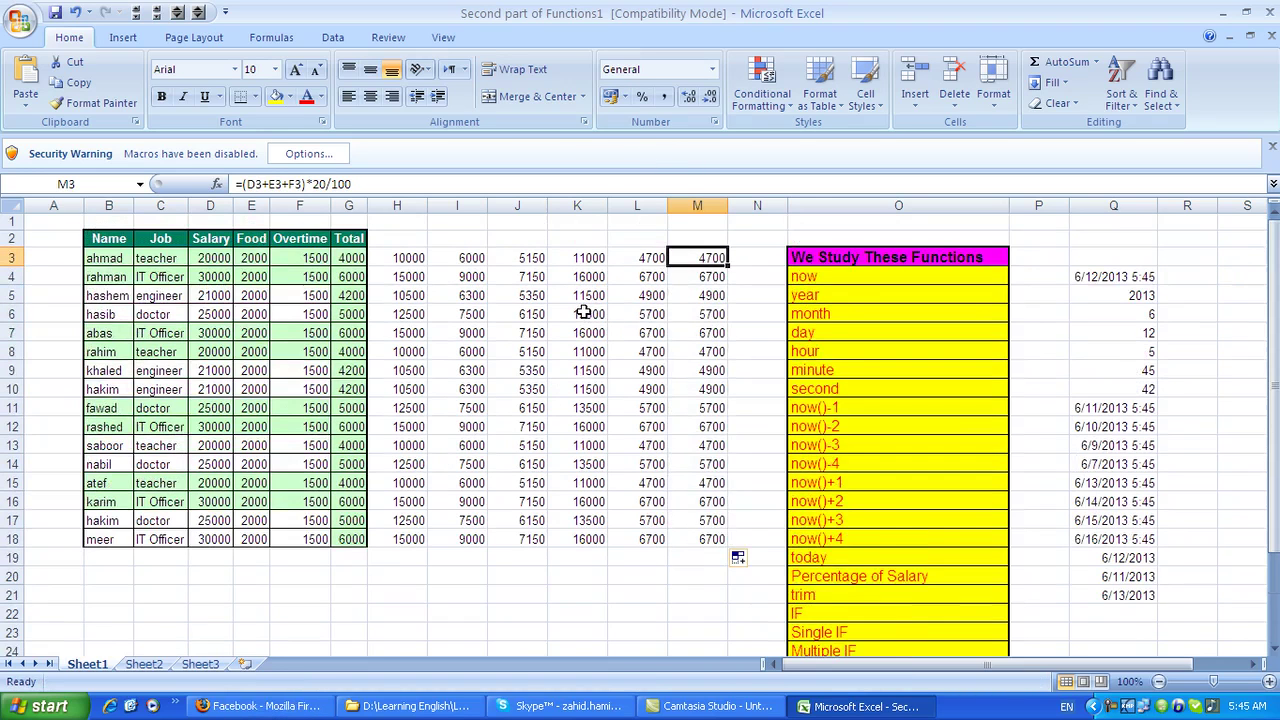
pyautogui.scroll(-1, 604, 315)
# Step: Clear the old date results from Q3:R21
pyautogui.scroll(1, 590, 318)
pyautogui.moveTo(1100, 257); pyautogui.dragTo(1175, 597)
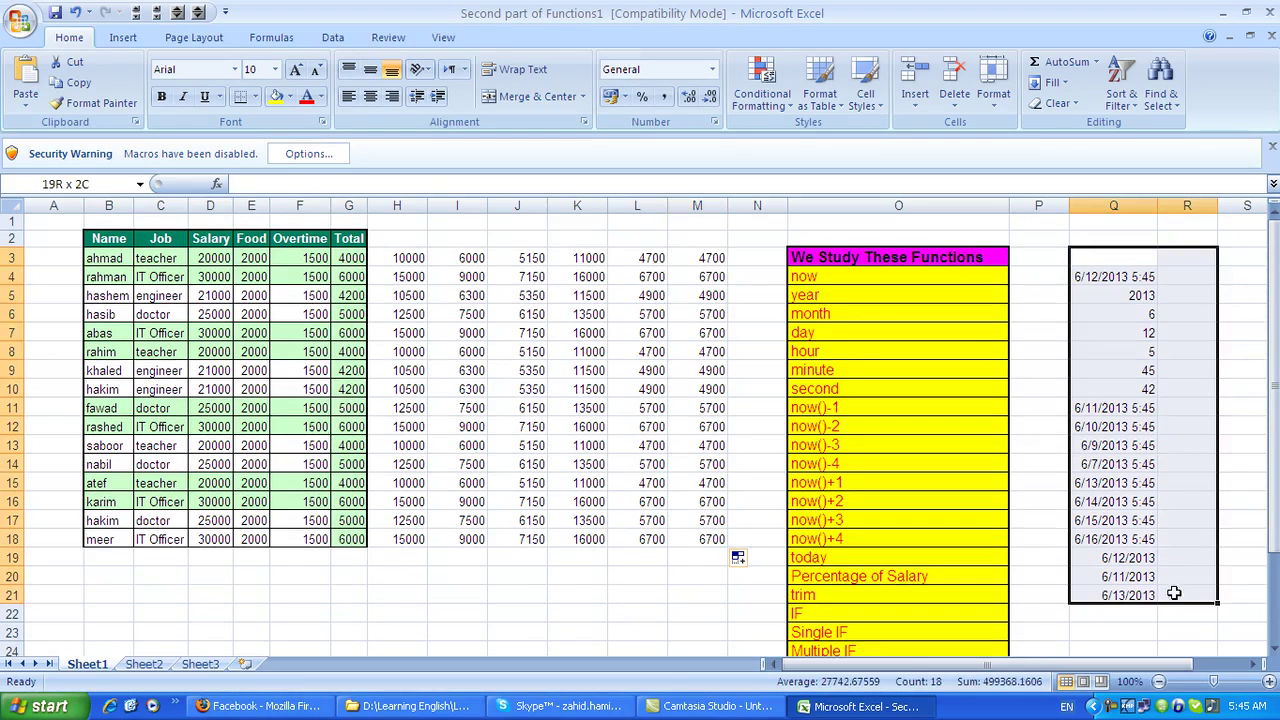
pyautogui.press('Delete')
pyautogui.click(1128, 388)
pyautogui.click(1103, 289)
pyautogui.click(1088, 262)
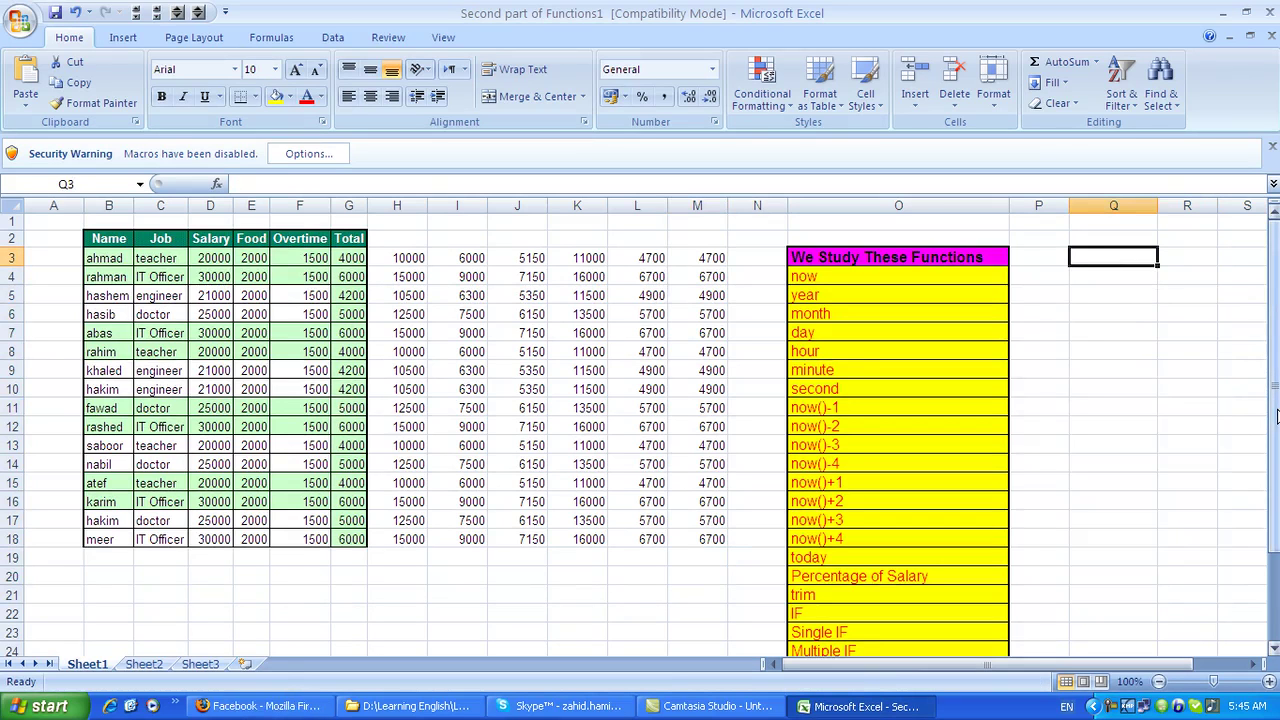
# Step: Enter =D3+D3*20/100 in Q3 and fill it down column Q (24000, 36000, 25200…)
pyautogui.write('=d3')
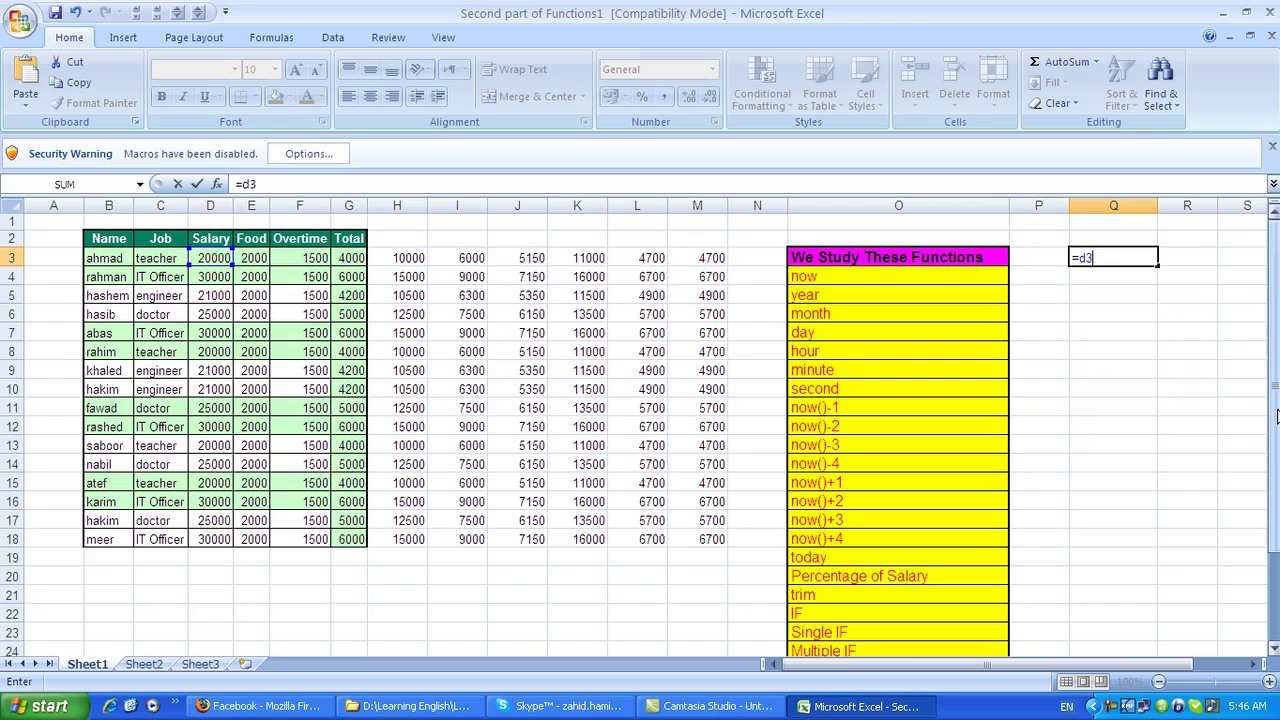
pyautogui.write('+')
pyautogui.write('d3')
pyautogui.press('BackSpace')
pyautogui.press('BackSpace')
pyautogui.press('BackSpace')
pyautogui.write('+d3')
pyautogui.write('*20')
pyautogui.write('/100')
pyautogui.press('Return')
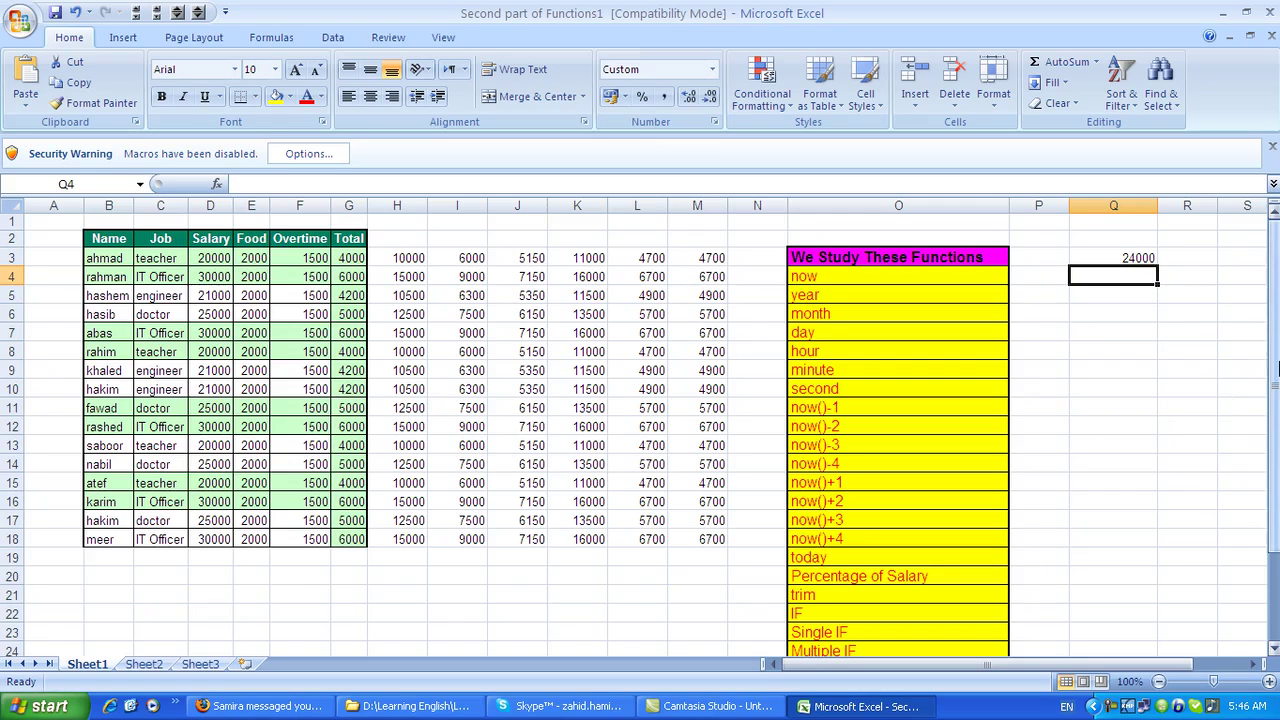
pyautogui.click(1133, 260)
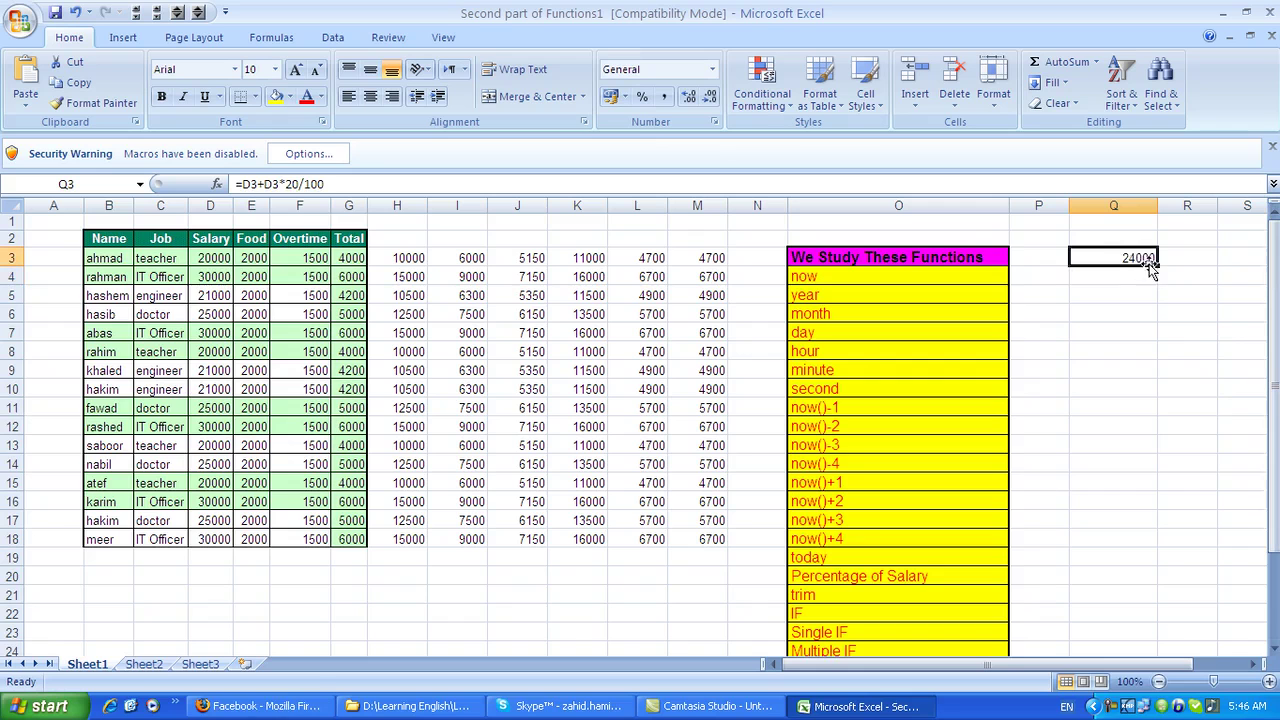
pyautogui.moveTo(1158, 265); pyautogui.dragTo(1167, 589)
# Step: Check the raised salaries against the first three employees' jobs and salaries (20000, 30000)
pyautogui.click(1104, 527)
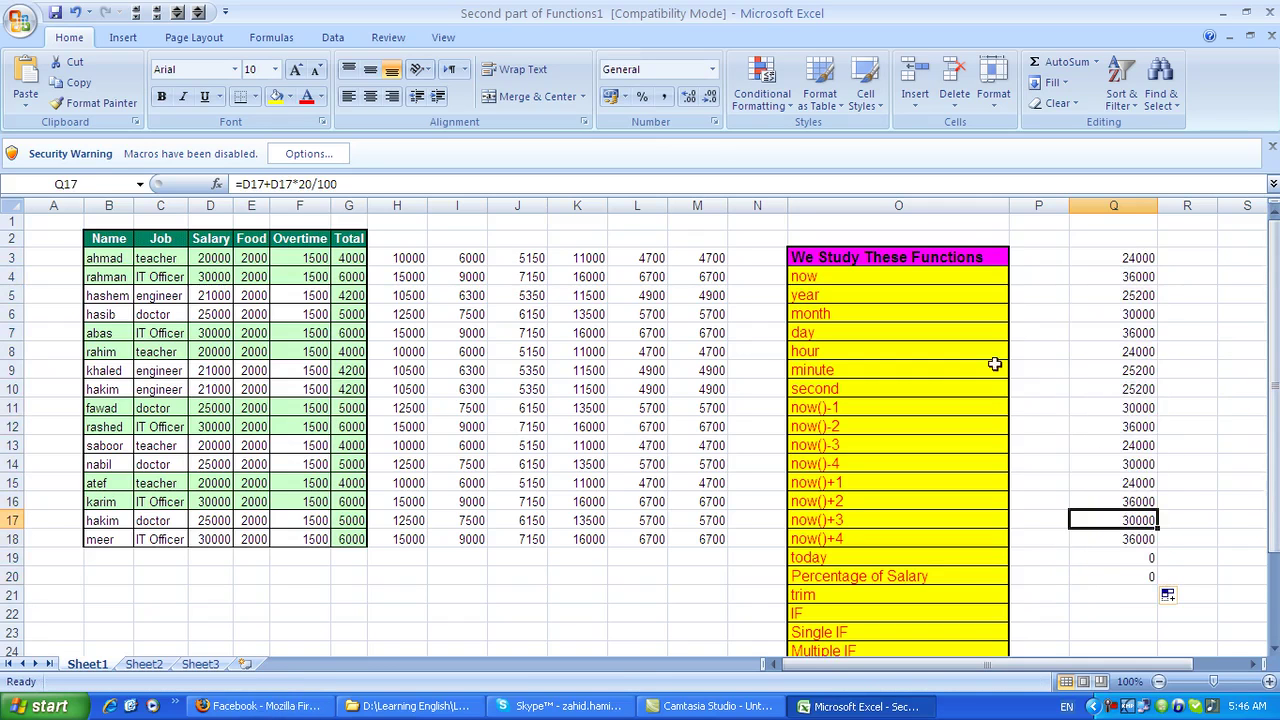
pyautogui.click(92, 258)
pyautogui.click(180, 258)
pyautogui.click(205, 258)
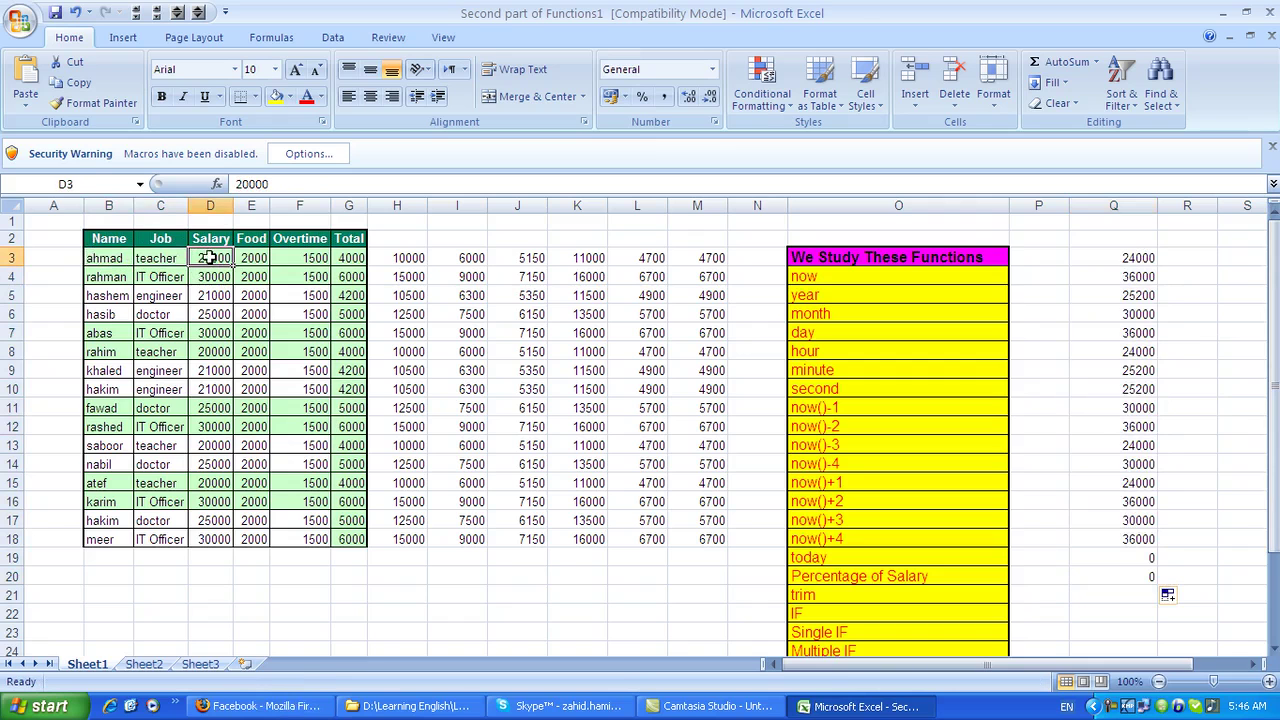
pyautogui.click(1124, 260)
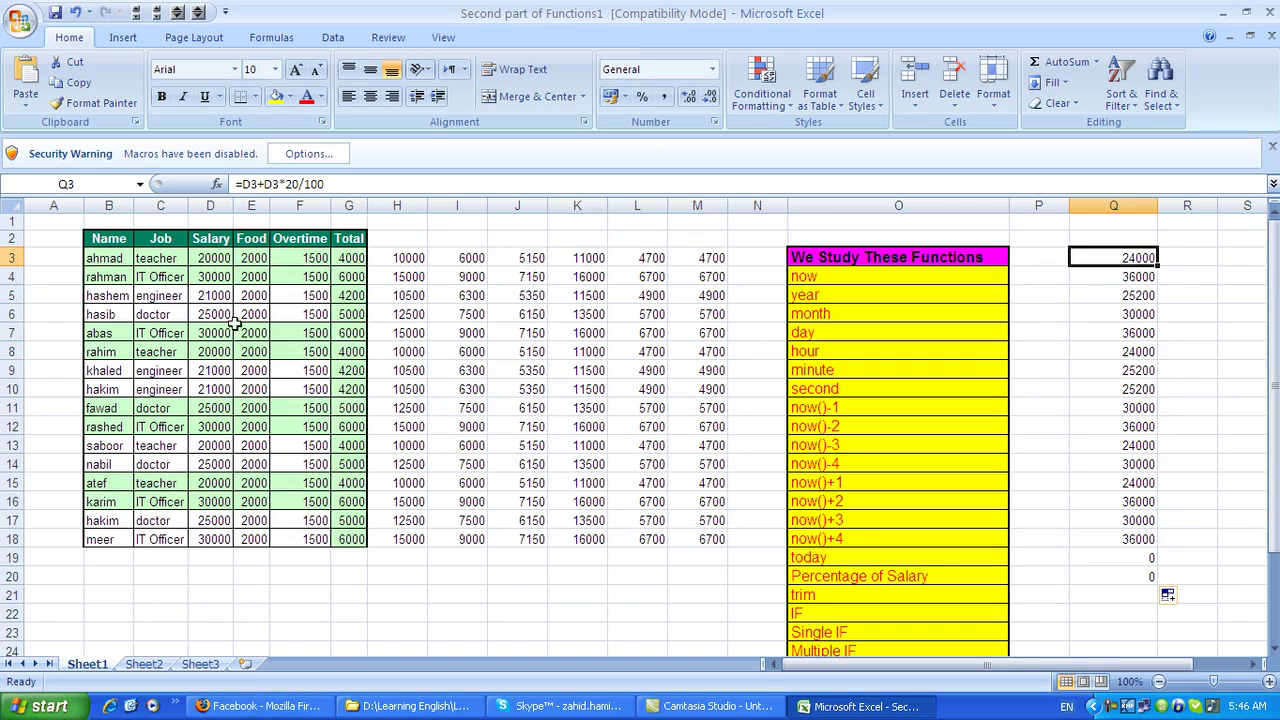
pyautogui.click(120, 278)
pyautogui.click(150, 280)
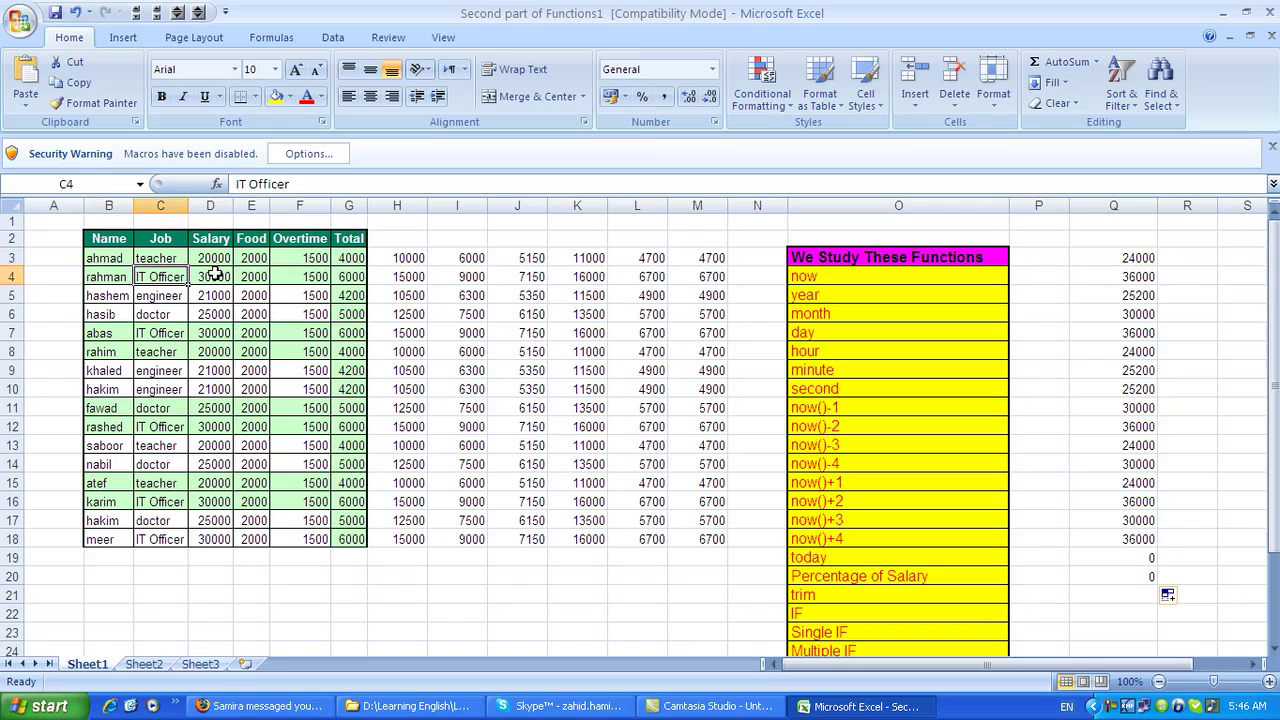
pyautogui.click(212, 276)
pyautogui.click(1143, 276)
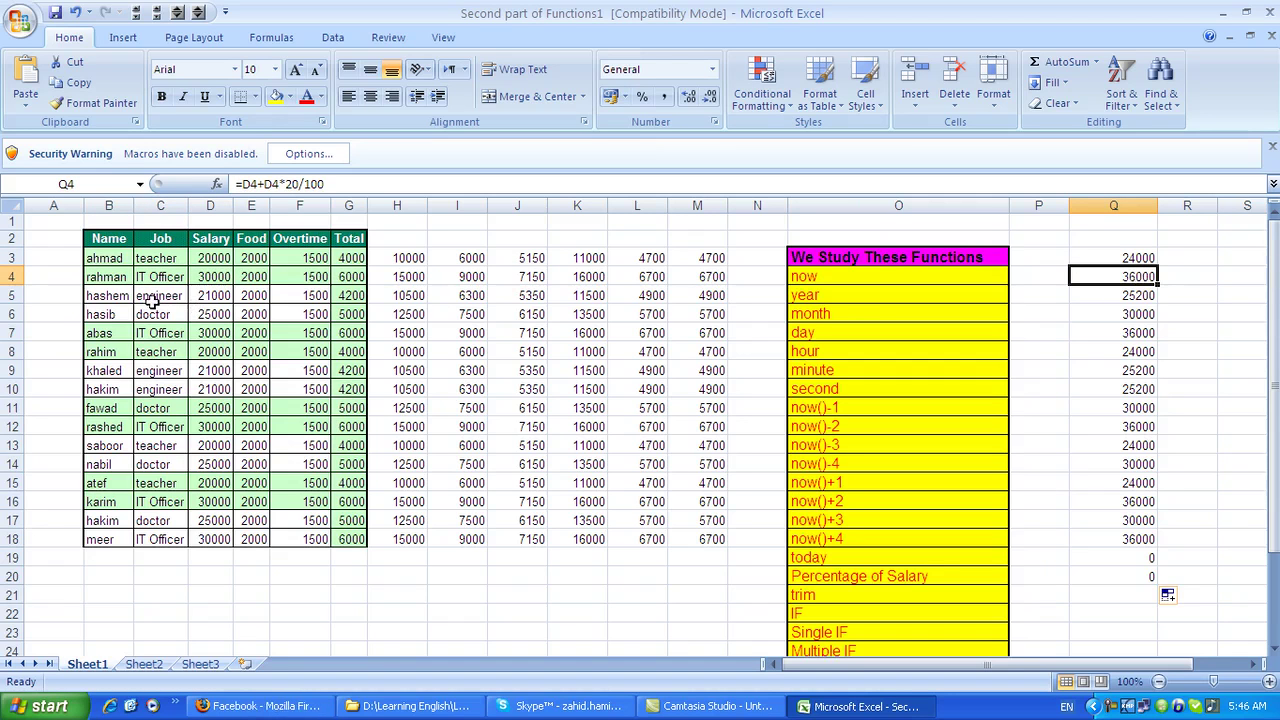
pyautogui.click(152, 298)
pyautogui.click(1132, 302)
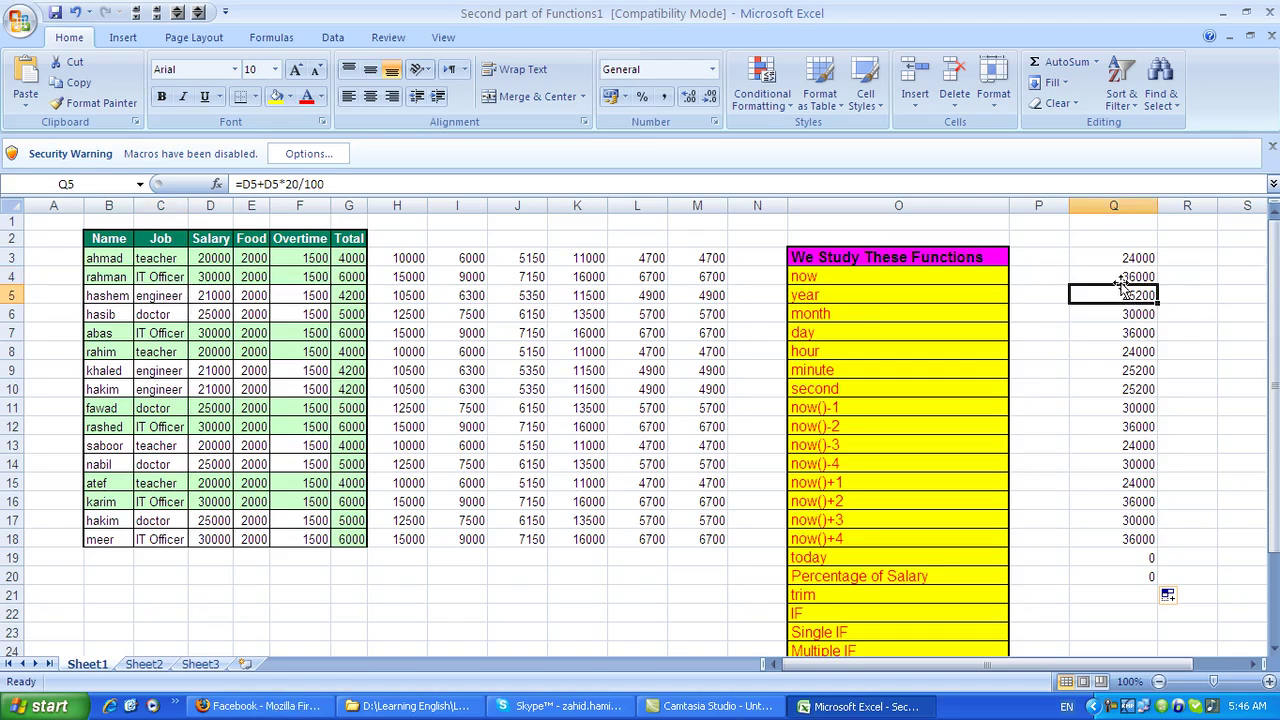
pyautogui.click(1170, 255)
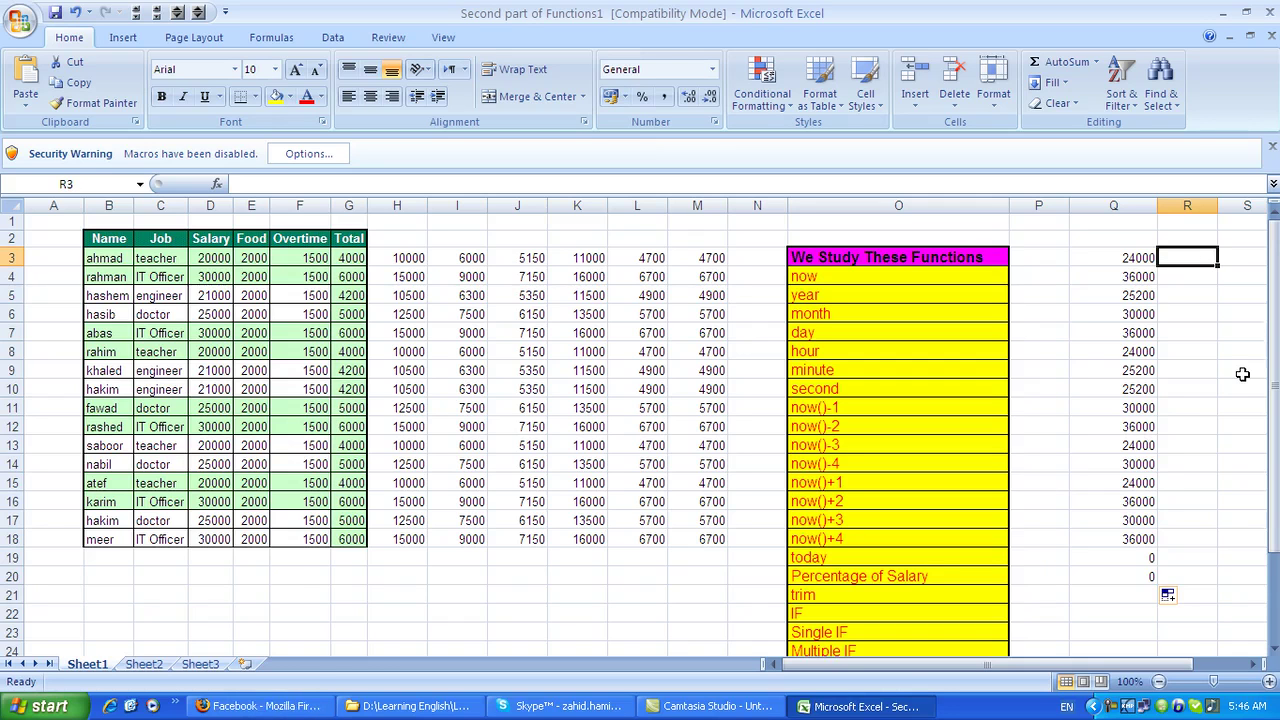
# Step: Enter =D3+D3*5% in R3 and fill it down to R18 (21000, 31500, 22050…)
pyautogui.write('=d3+d3')
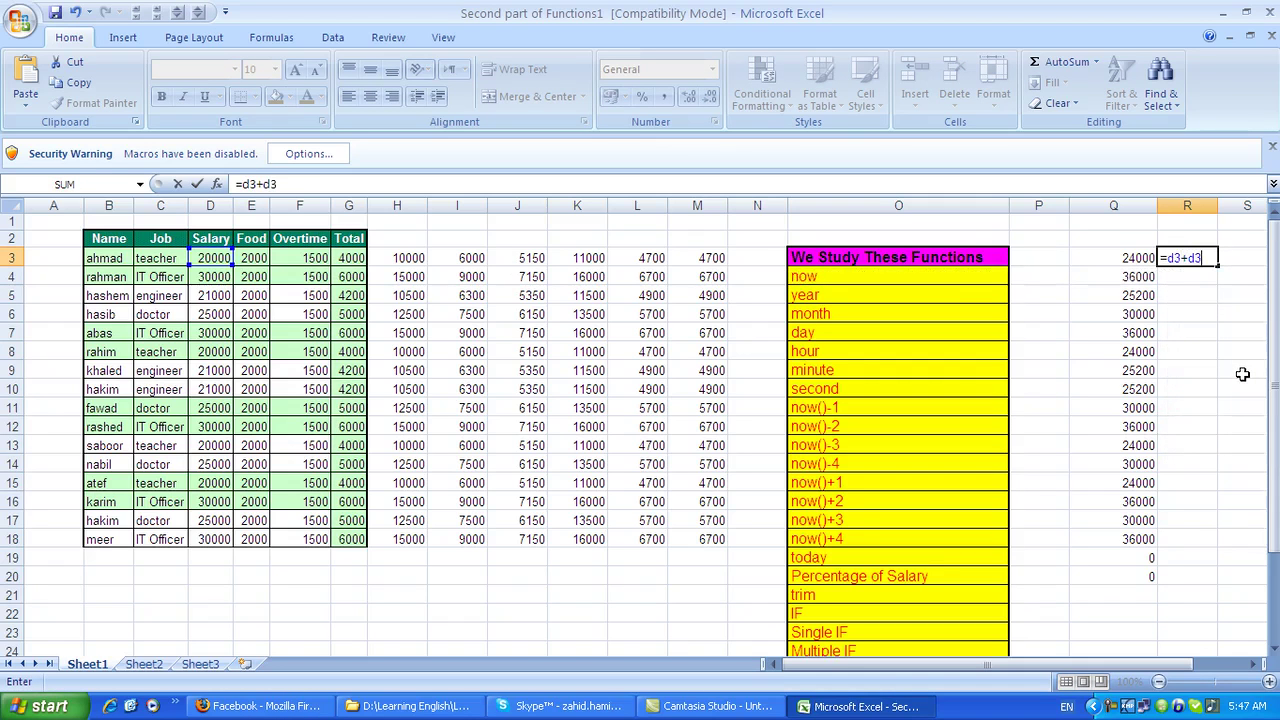
pyautogui.write('*5')
pyautogui.write('%')
pyautogui.press('Return')
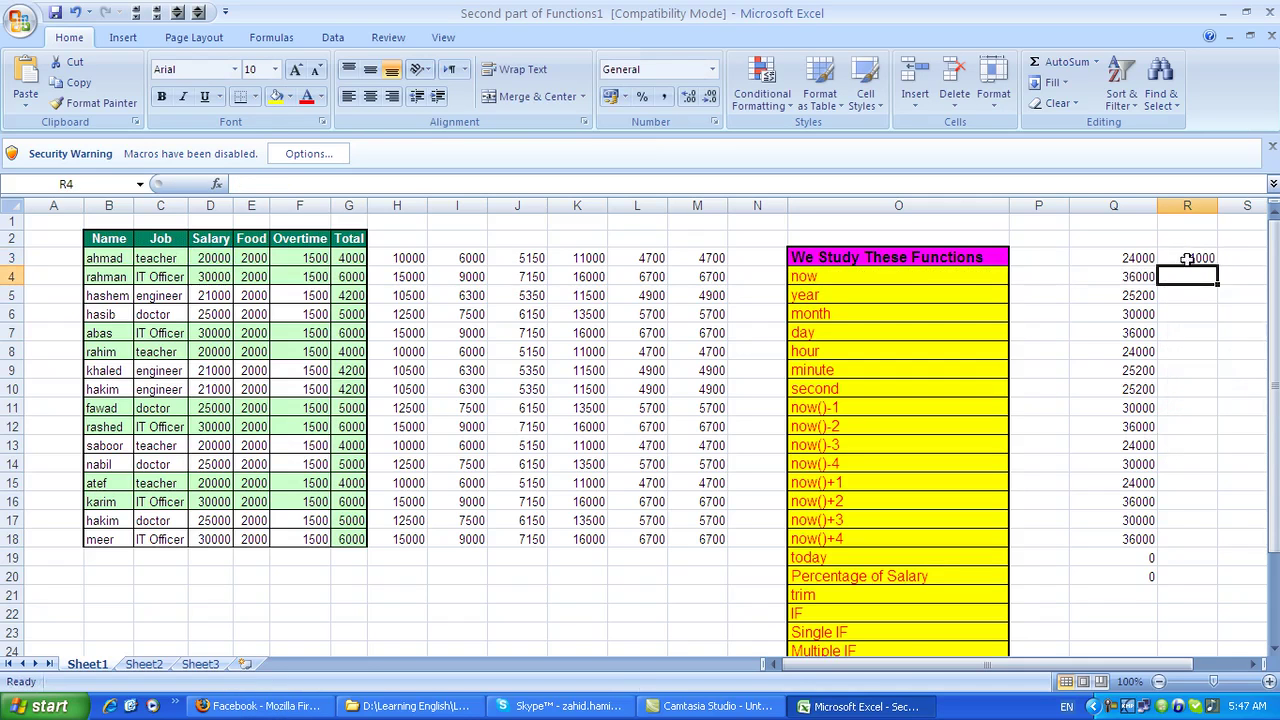
pyautogui.click(1190, 258)
pyautogui.moveTo(1217, 266); pyautogui.dragTo(1216, 548)
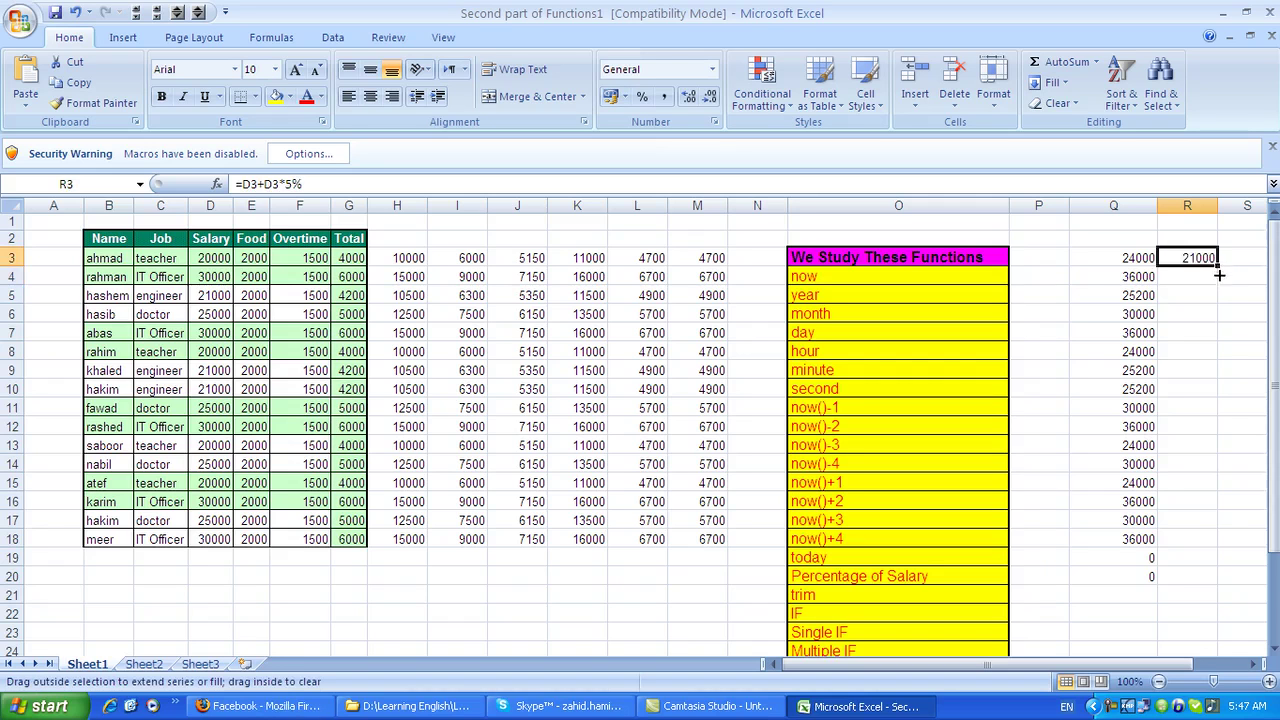
pyautogui.click(1222, 425)
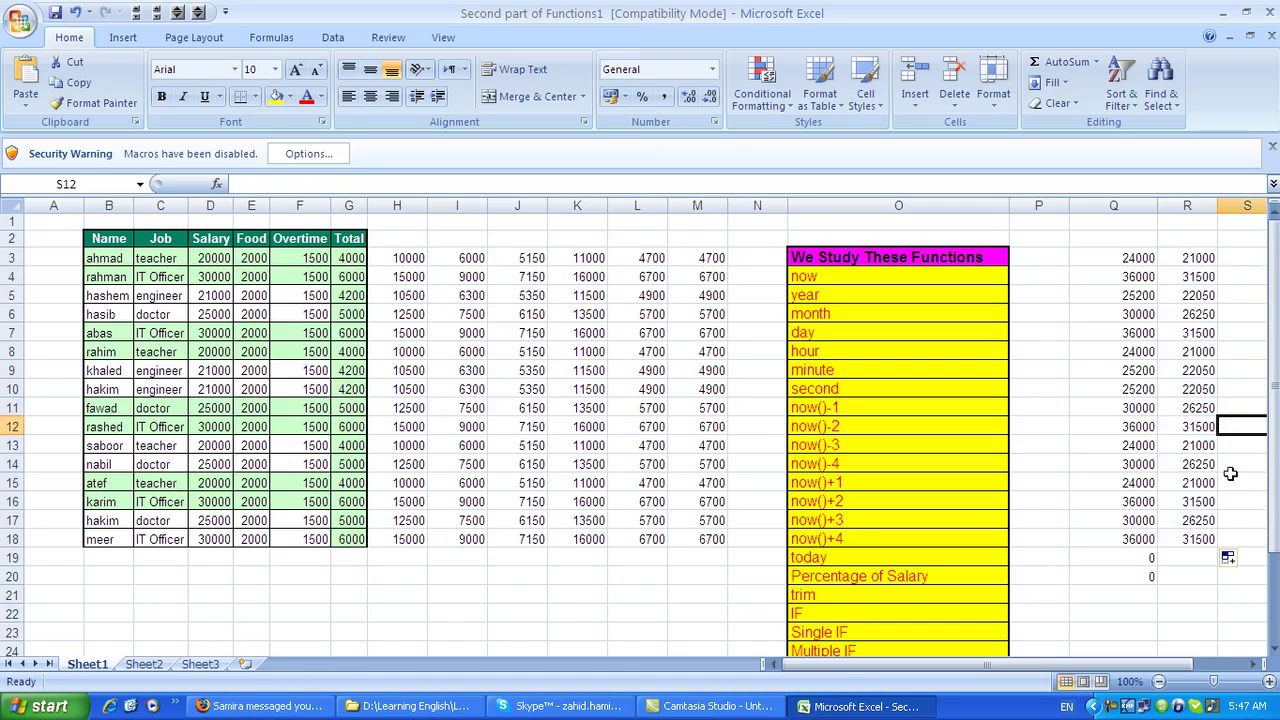
pyautogui.click(1252, 664)
pyautogui.click(1252, 664)
pyautogui.click(1120, 262)
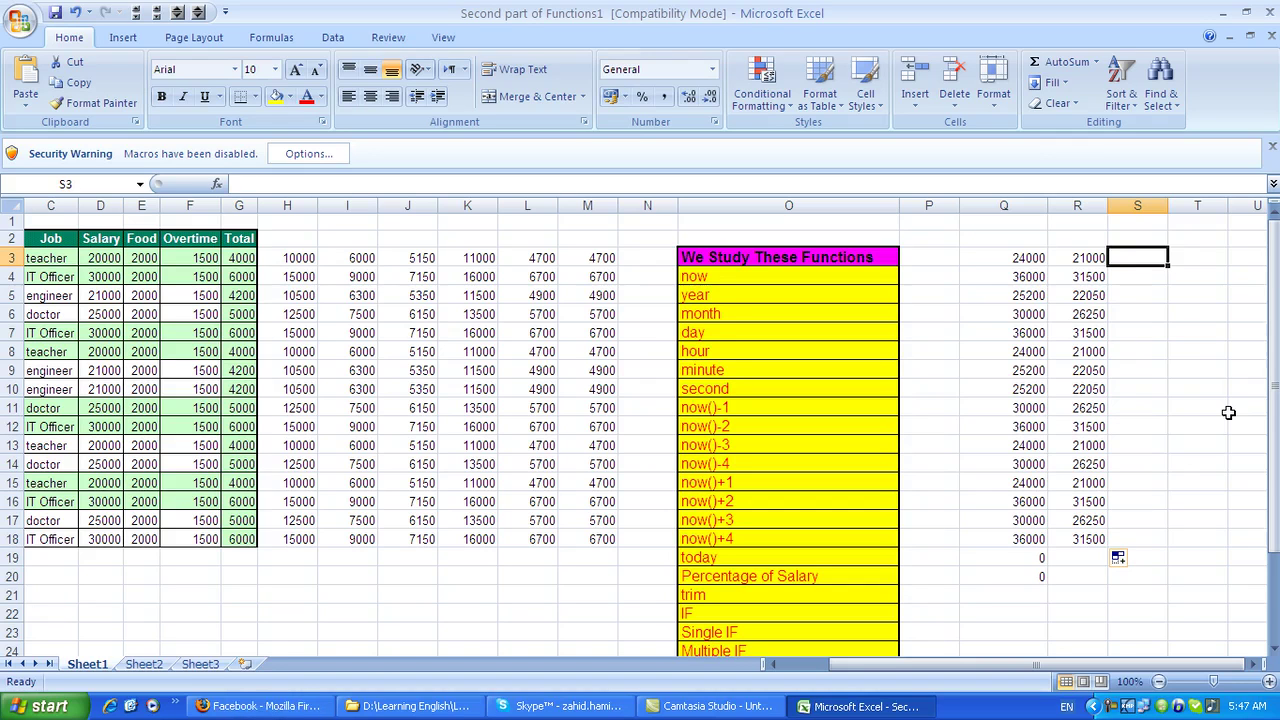
# Step: Enter a 5% salary raise formula in S3, then delete it
pyautogui.write('=d3+d3*5%')
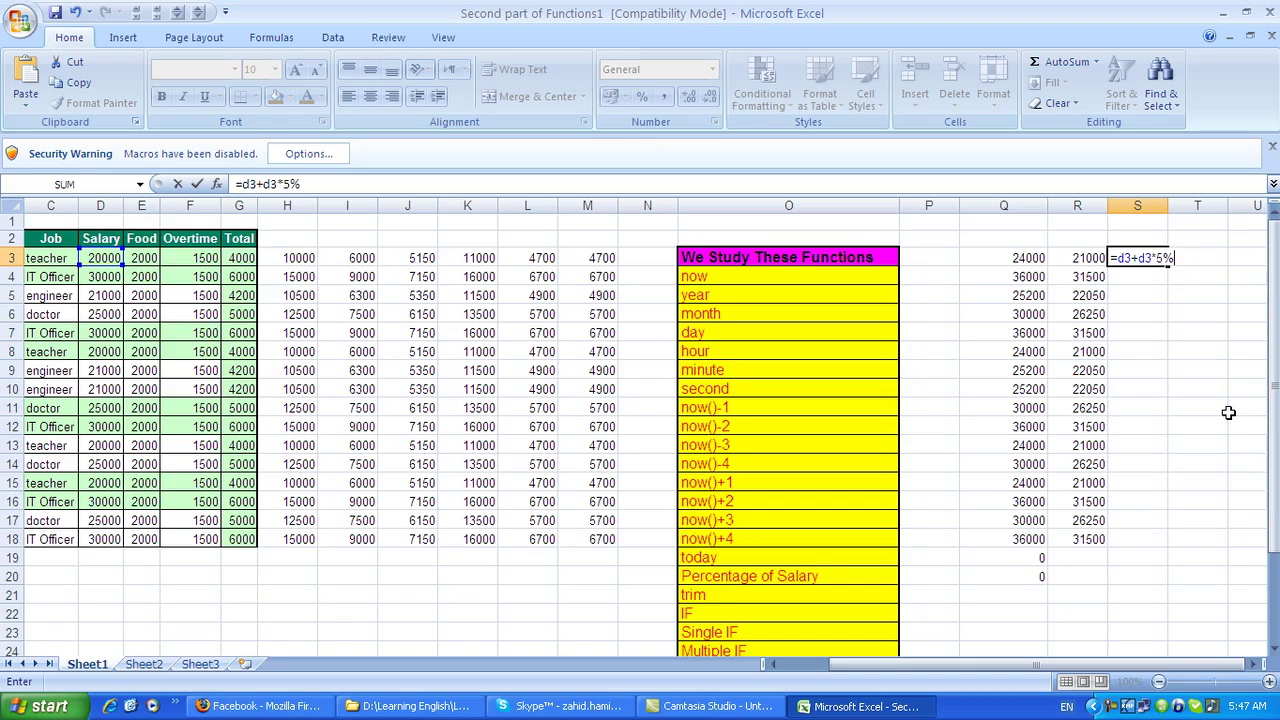
pyautogui.press('Return')
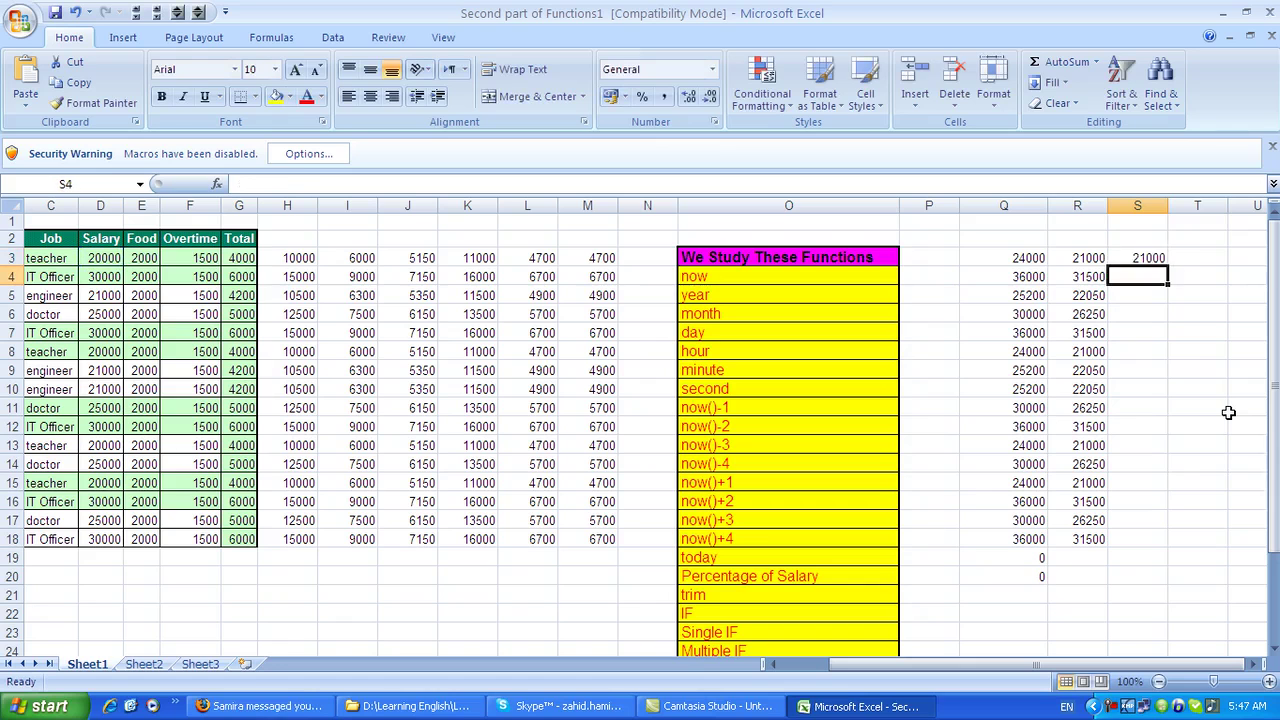
pyautogui.click(1150, 257)
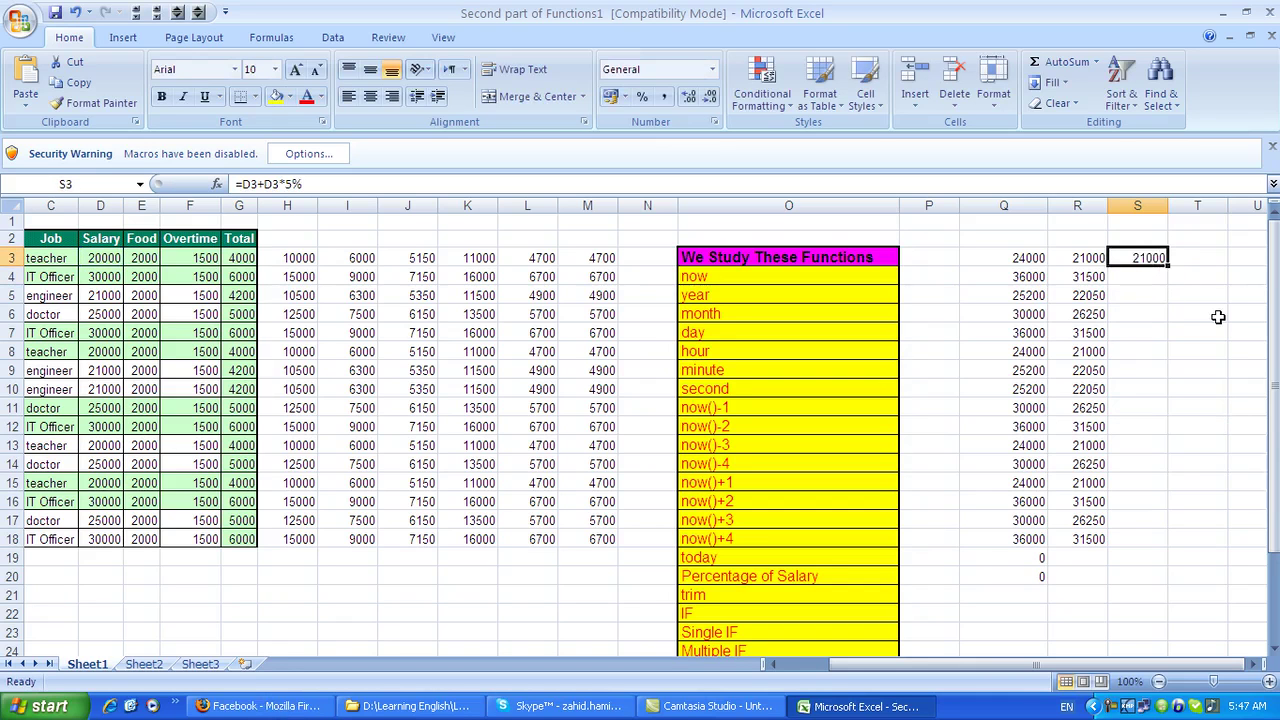
pyautogui.press('Delete')
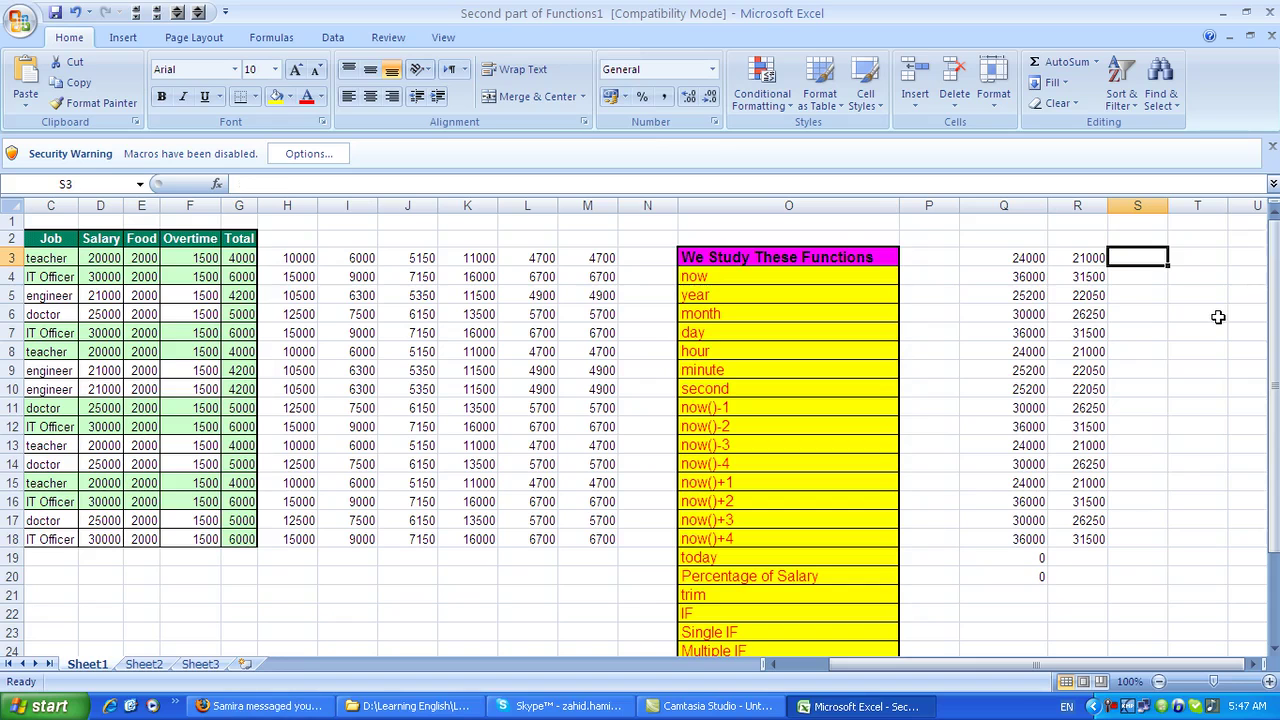
# Step: Enter =E3+E3*20/100 in S3 and fill it down to S18, giving 2400 per row
pyautogui.write('=e3*')
pyautogui.write('+e3')
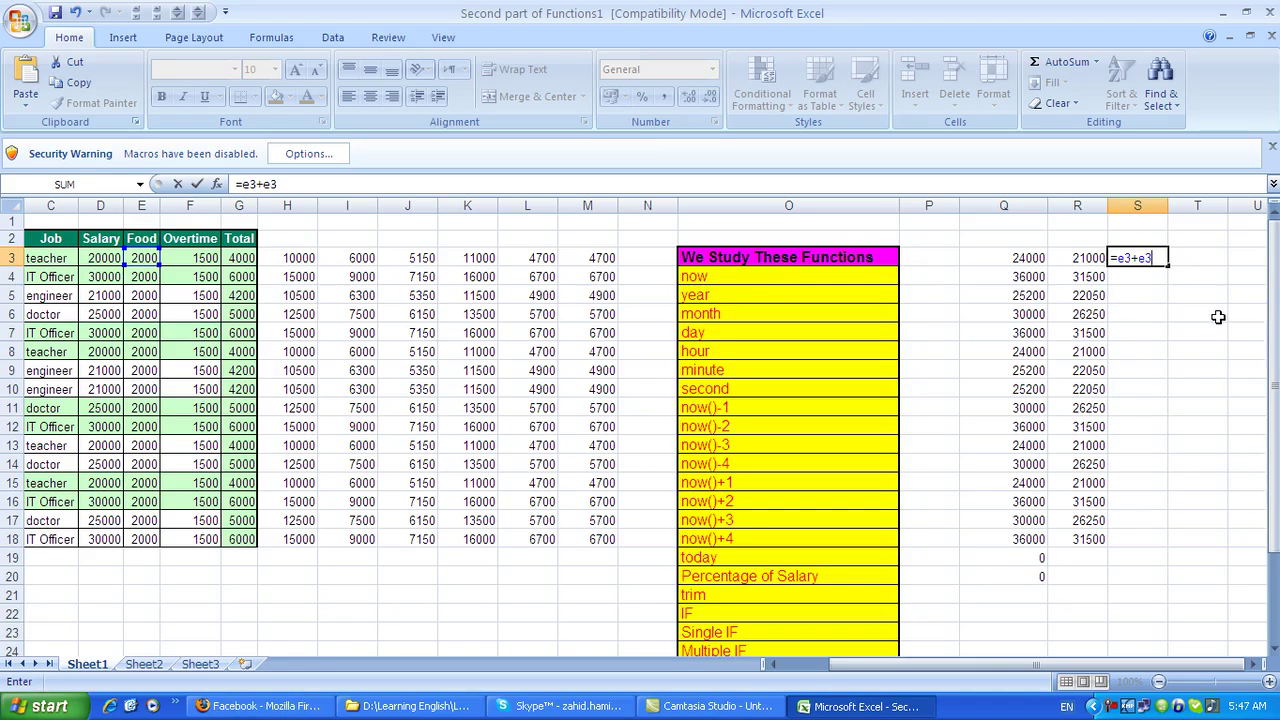
pyautogui.write('20')
pyautogui.press('BackSpace')
pyautogui.write('20/100')
pyautogui.press('Return')
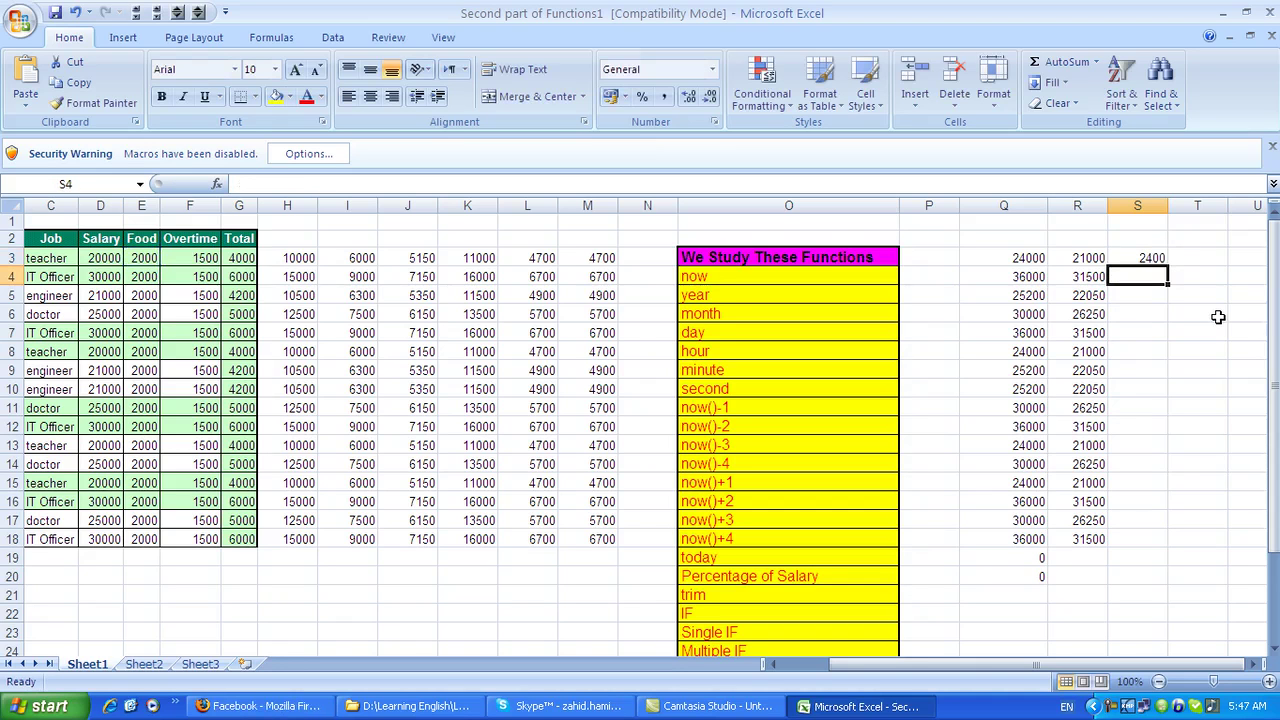
pyautogui.click(1147, 259)
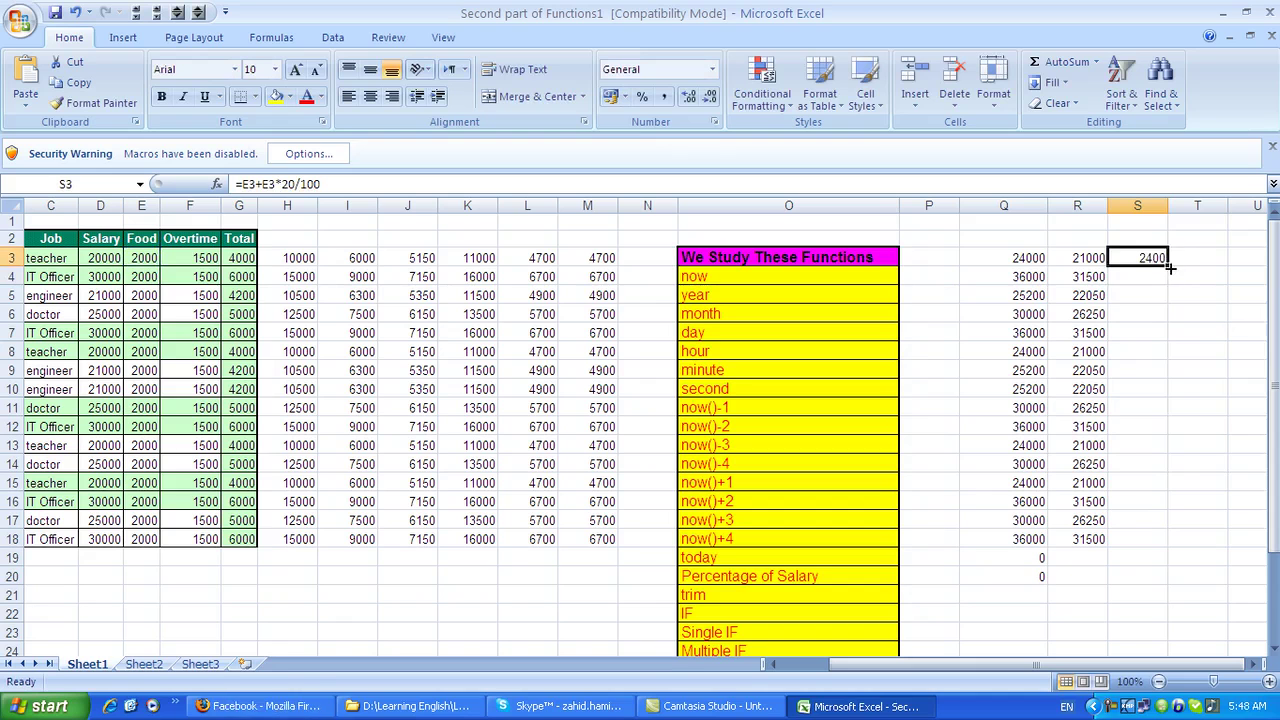
pyautogui.moveTo(1165, 263); pyautogui.dragTo(1182, 543)
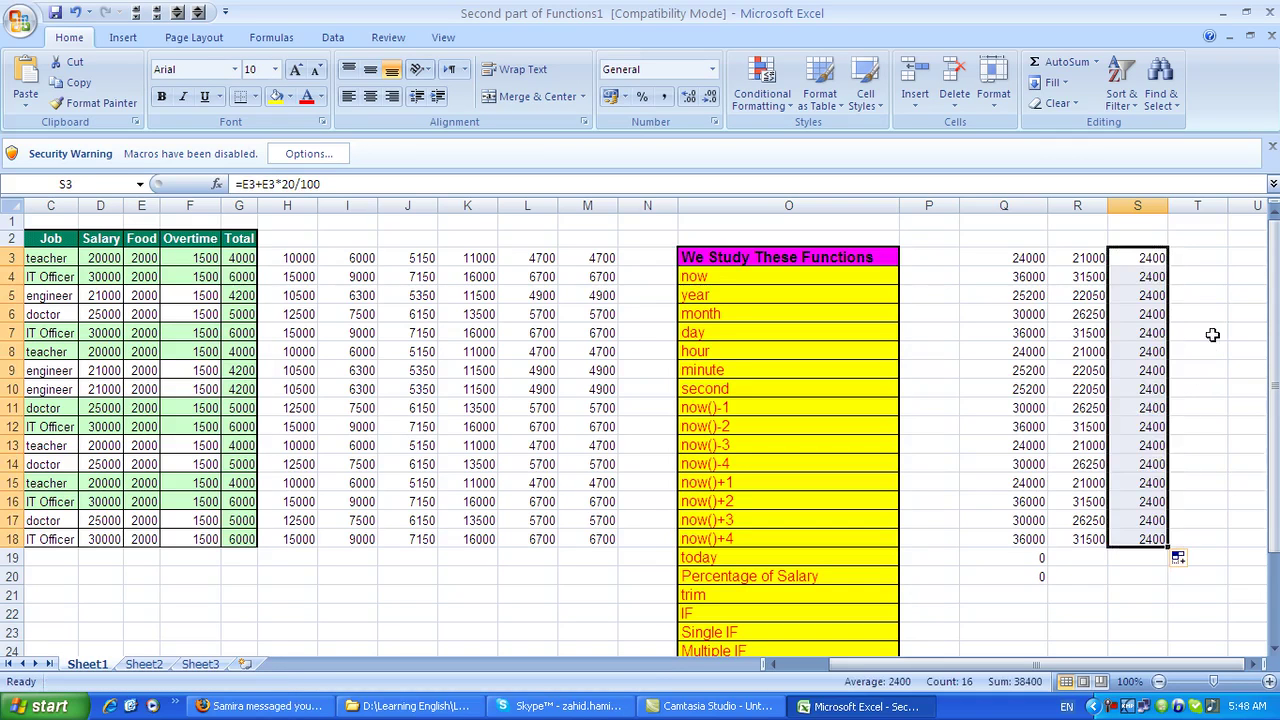
pyautogui.click(1185, 262)
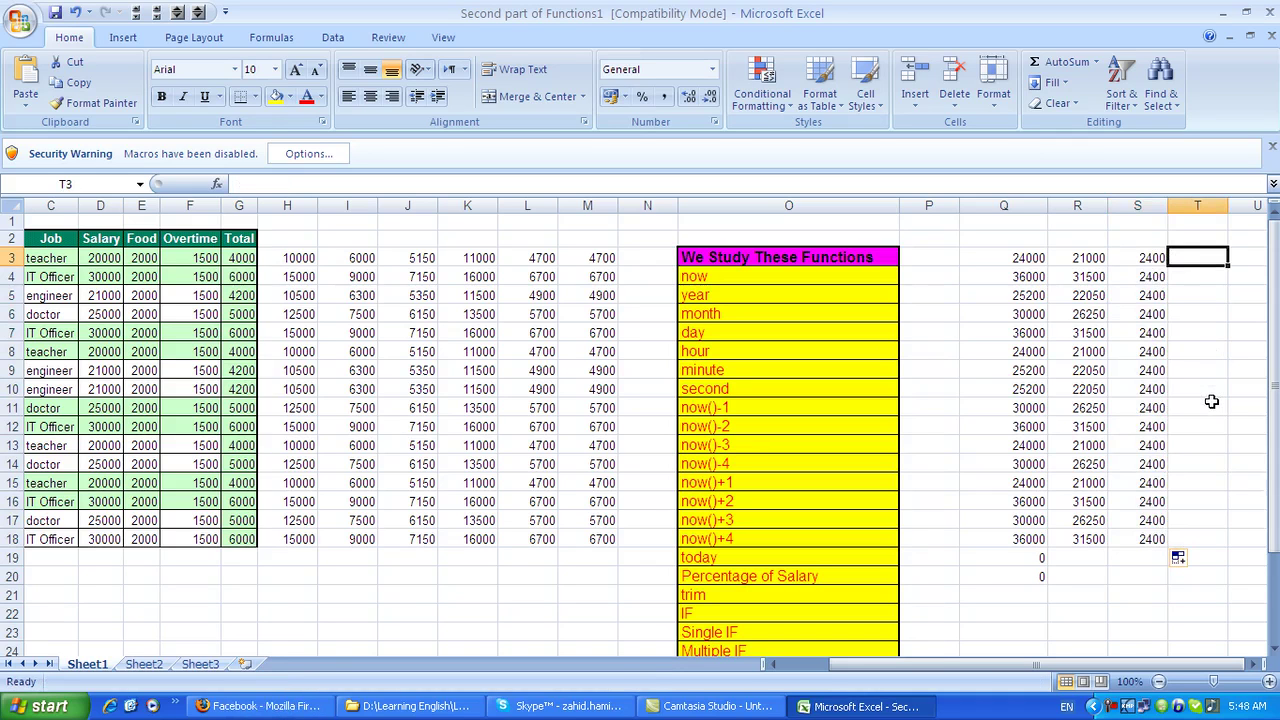
# Step: Enter =D3-D3*10/100 in T3 and fill it down to T18 (18000…)
pyautogui.write('=d3-')
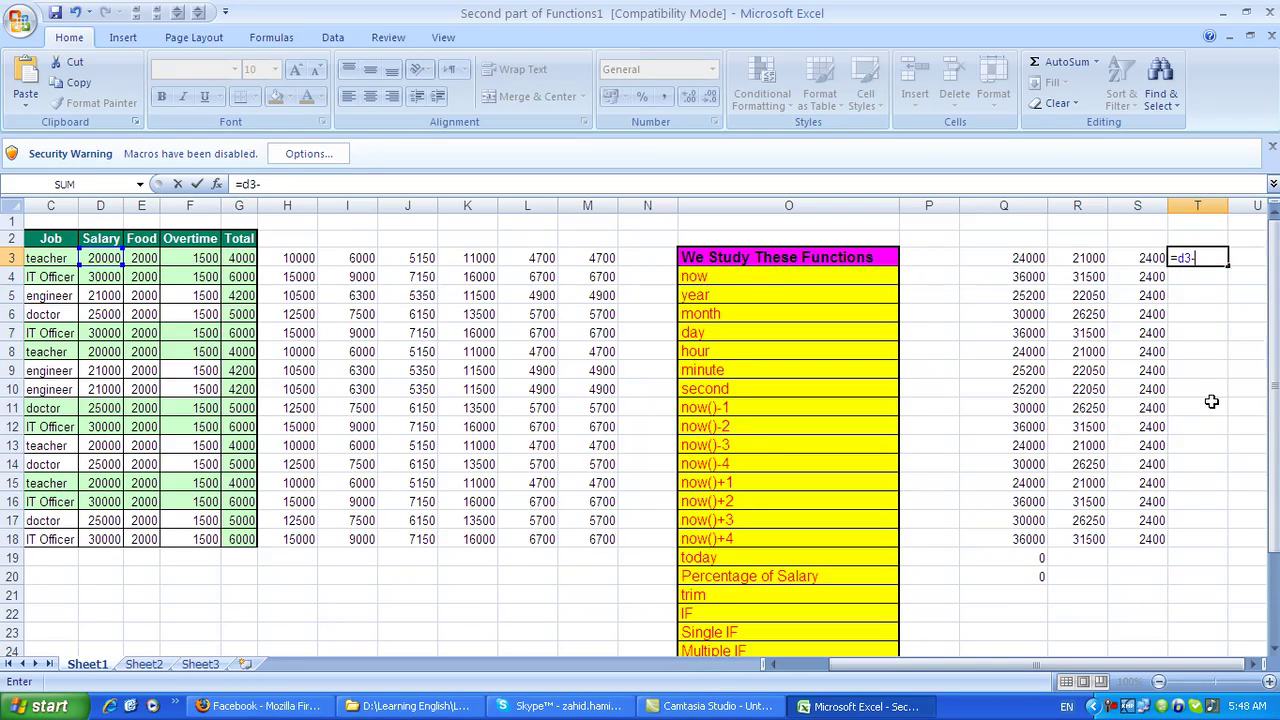
pyautogui.write('d3')
pyautogui.write('10')
pyautogui.write('100')
pyautogui.press('Return')
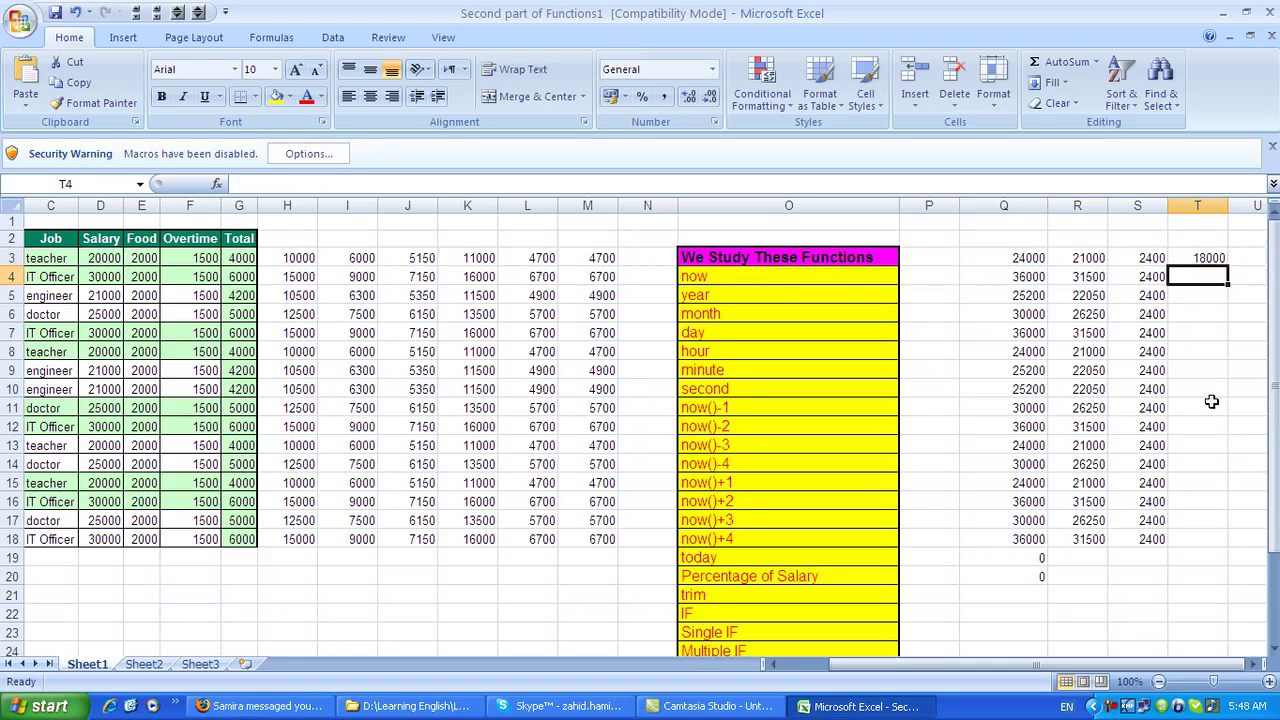
pyautogui.click(1207, 260)
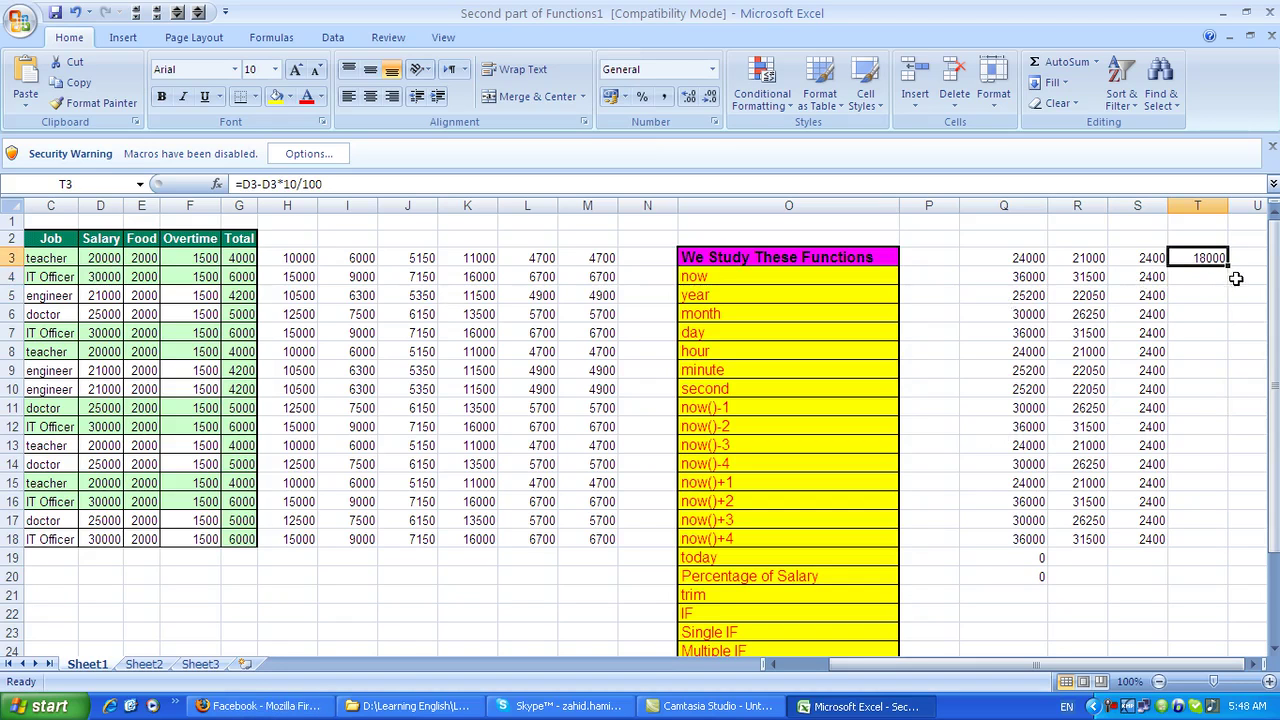
pyautogui.moveTo(1226, 268); pyautogui.dragTo(1216, 552)
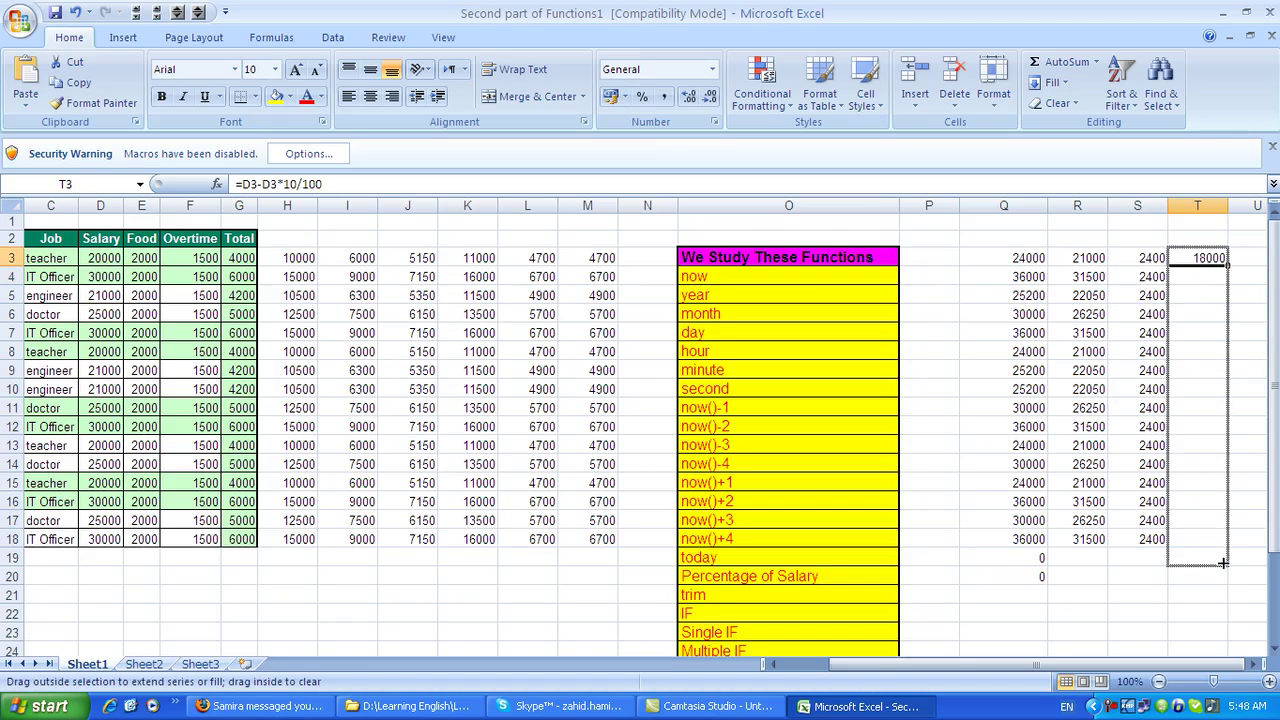
# Step: Enter =D3-D3*20/100 in U3 and fill it down to U18 (16000…)
pyautogui.click(1238, 260)
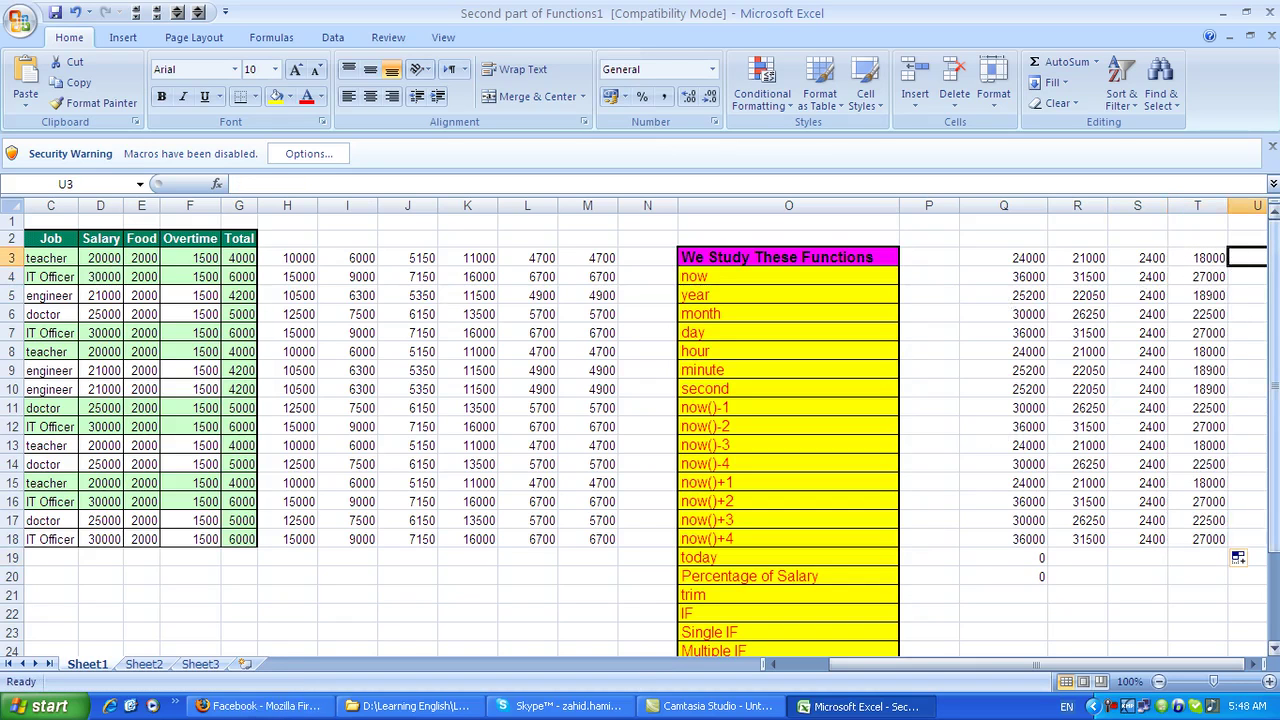
pyautogui.write('=d3')
pyautogui.write('d3')
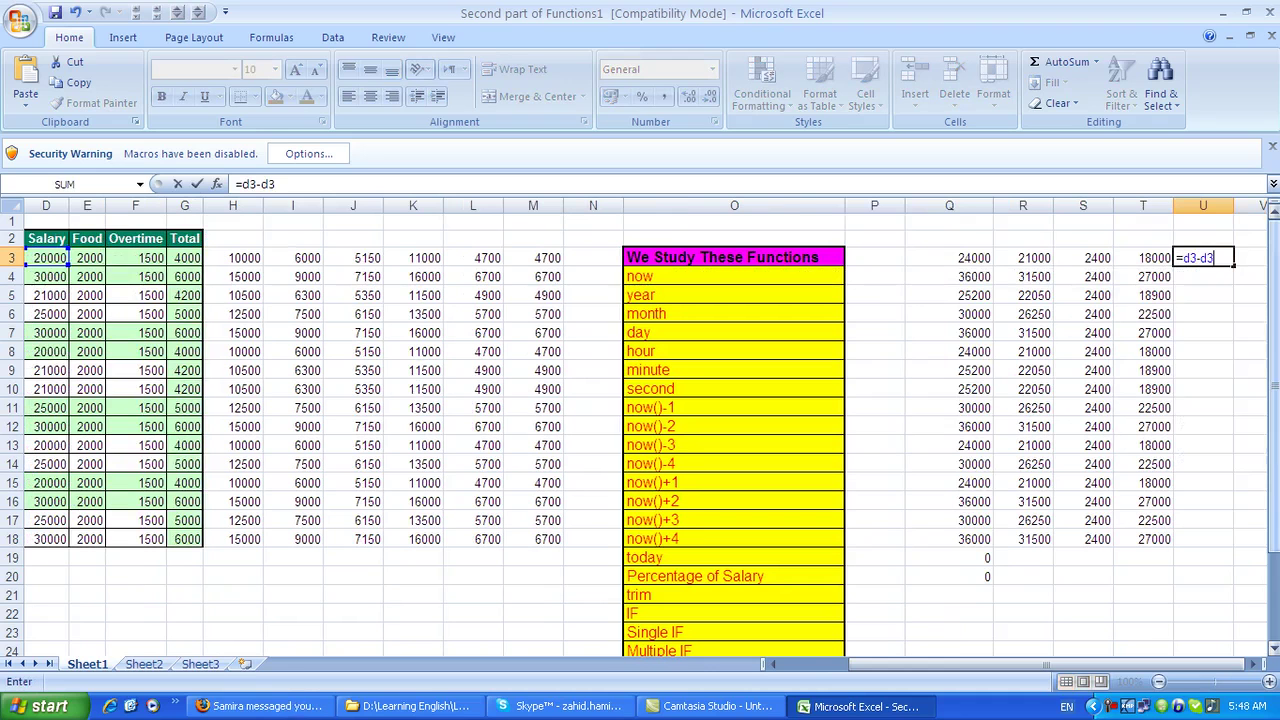
pyautogui.write('20')
pyautogui.write('/100')
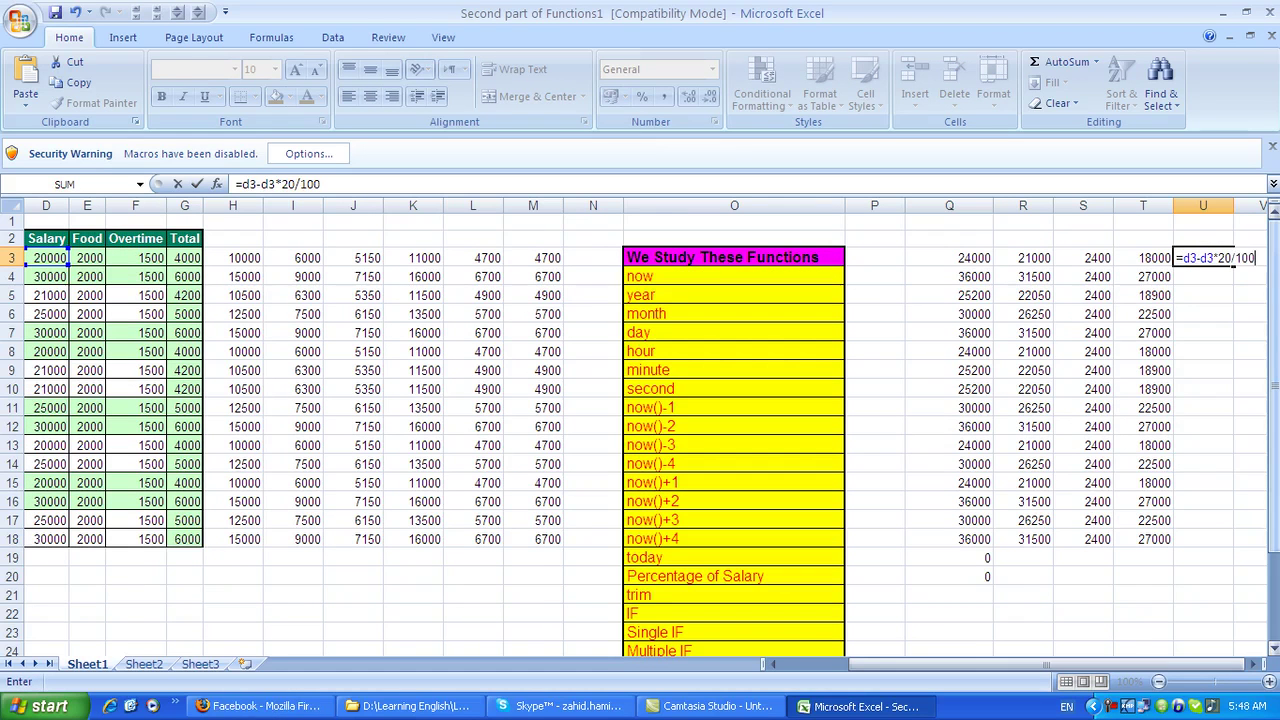
pyautogui.press('Return')
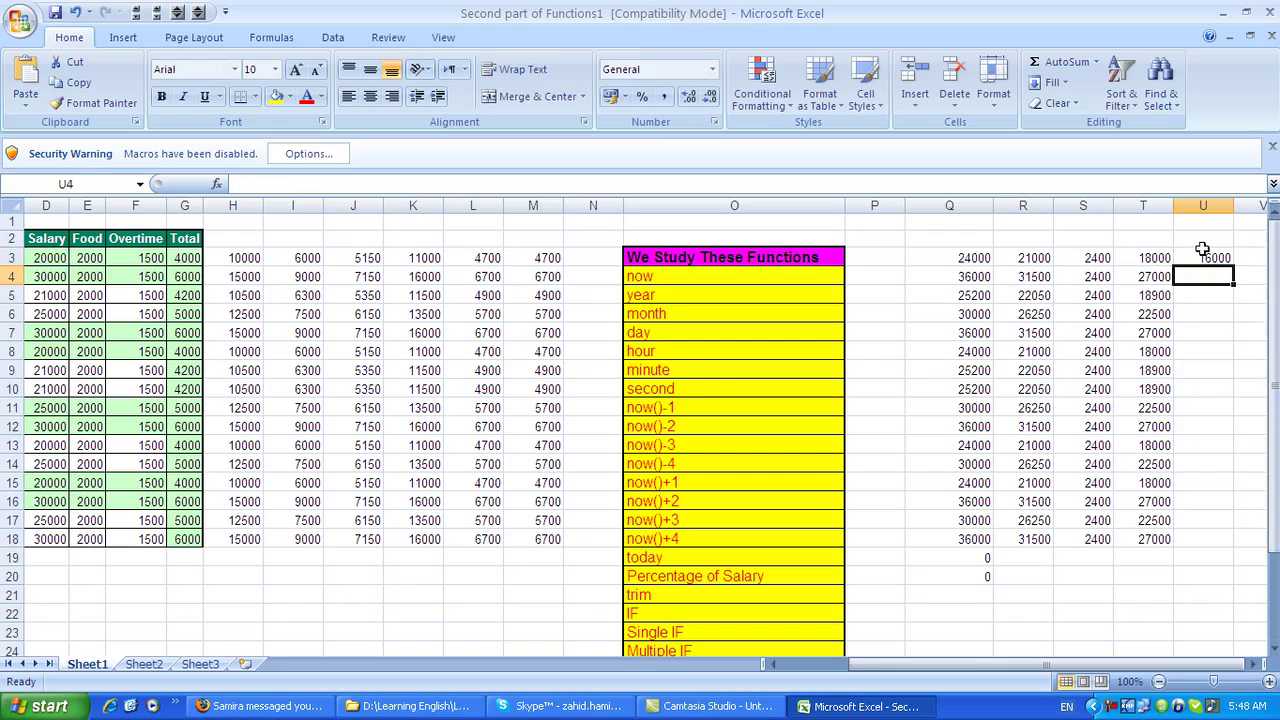
pyautogui.click(1212, 258)
pyautogui.moveTo(1233, 265); pyautogui.dragTo(1230, 548)
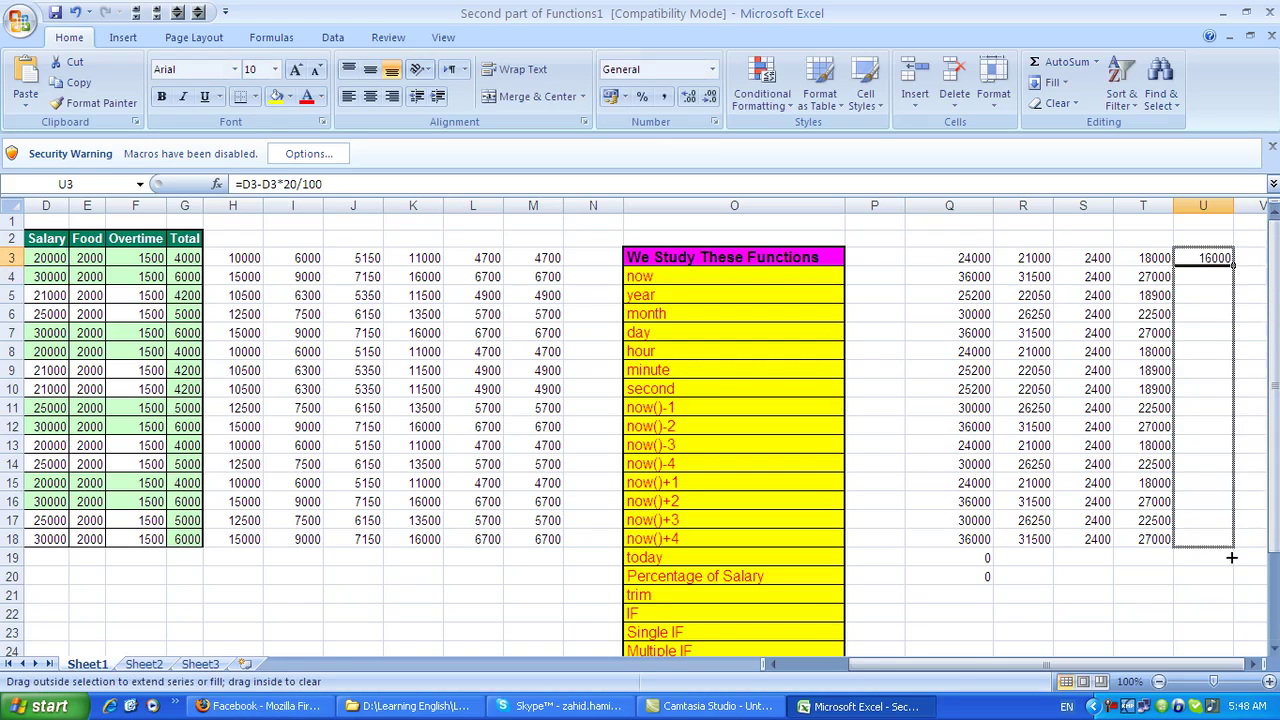
pyautogui.click(1143, 464)
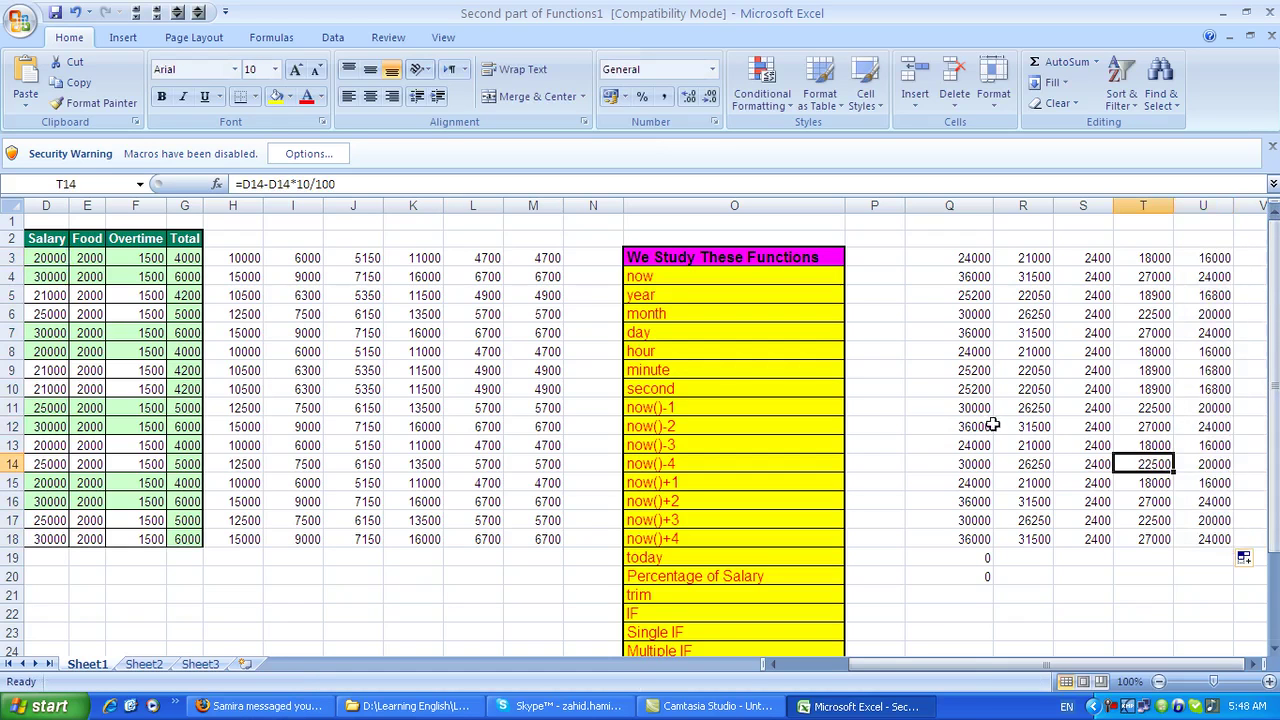
pyautogui.click(866, 257)
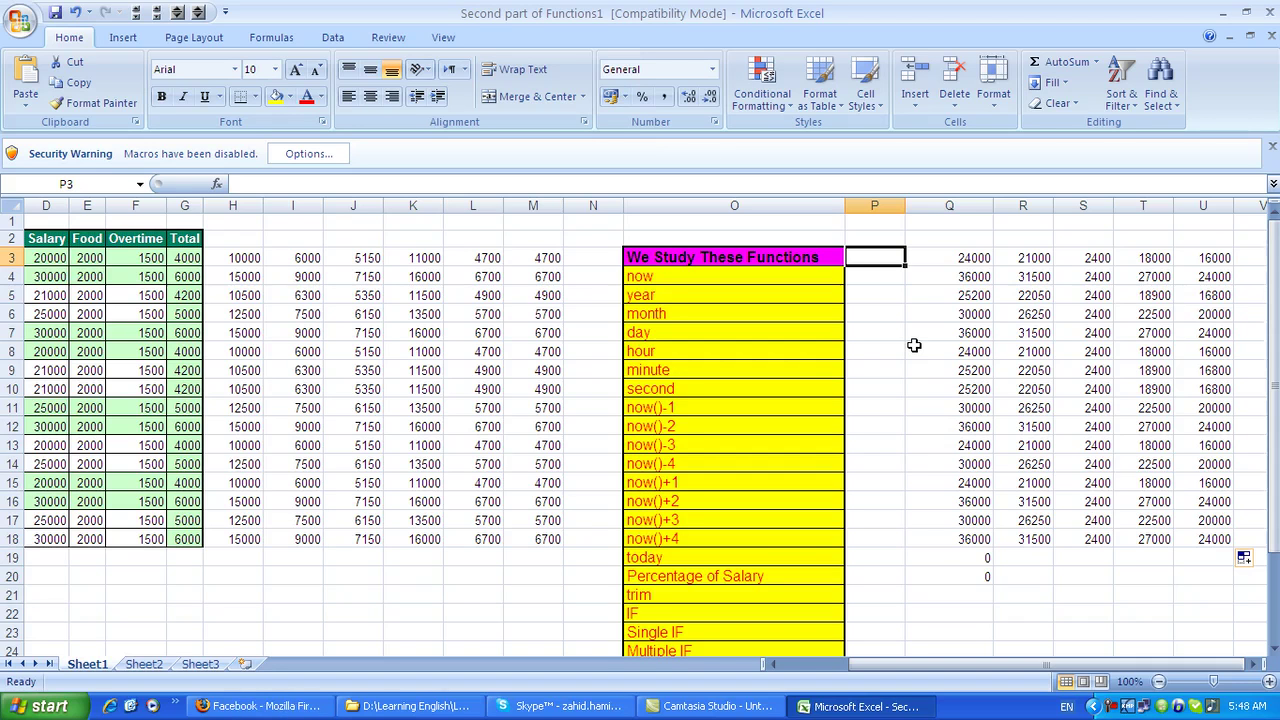
# Step: Enter =D3+1000 in P3, correcting it from +100, and fill it down to P18 (21000, 31000…)
pyautogui.write('=d3')
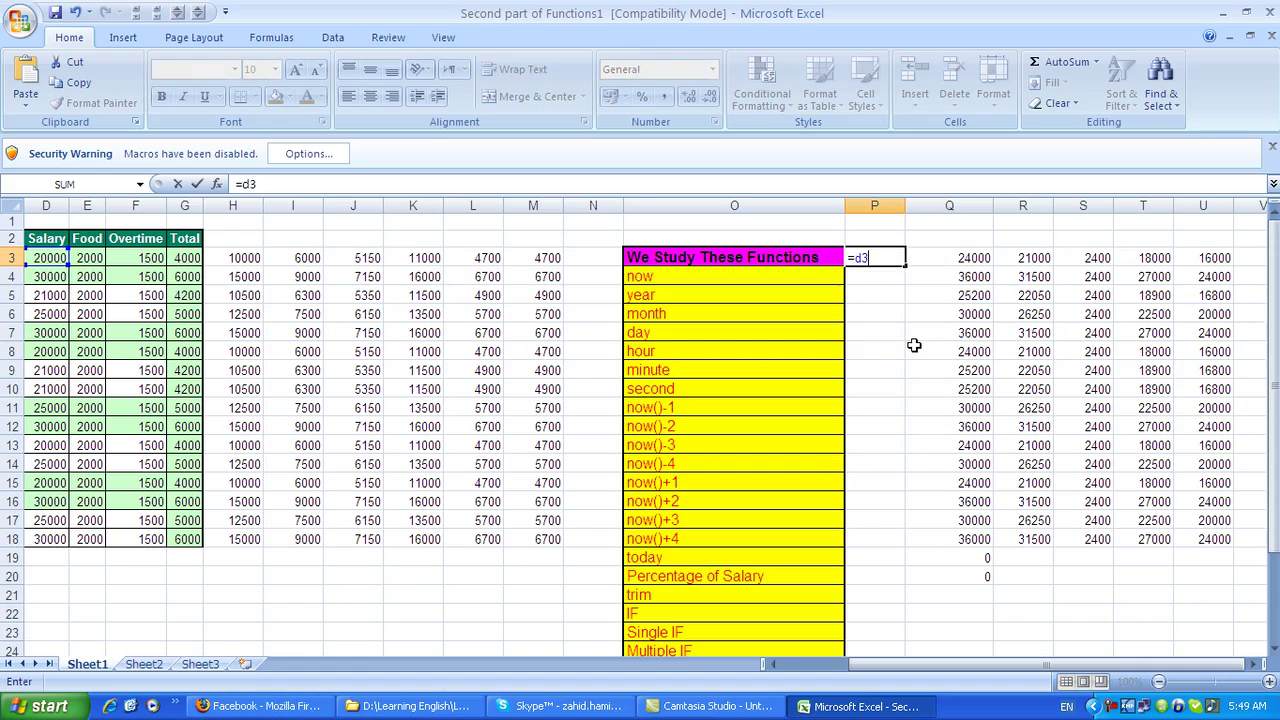
pyautogui.write('+100')
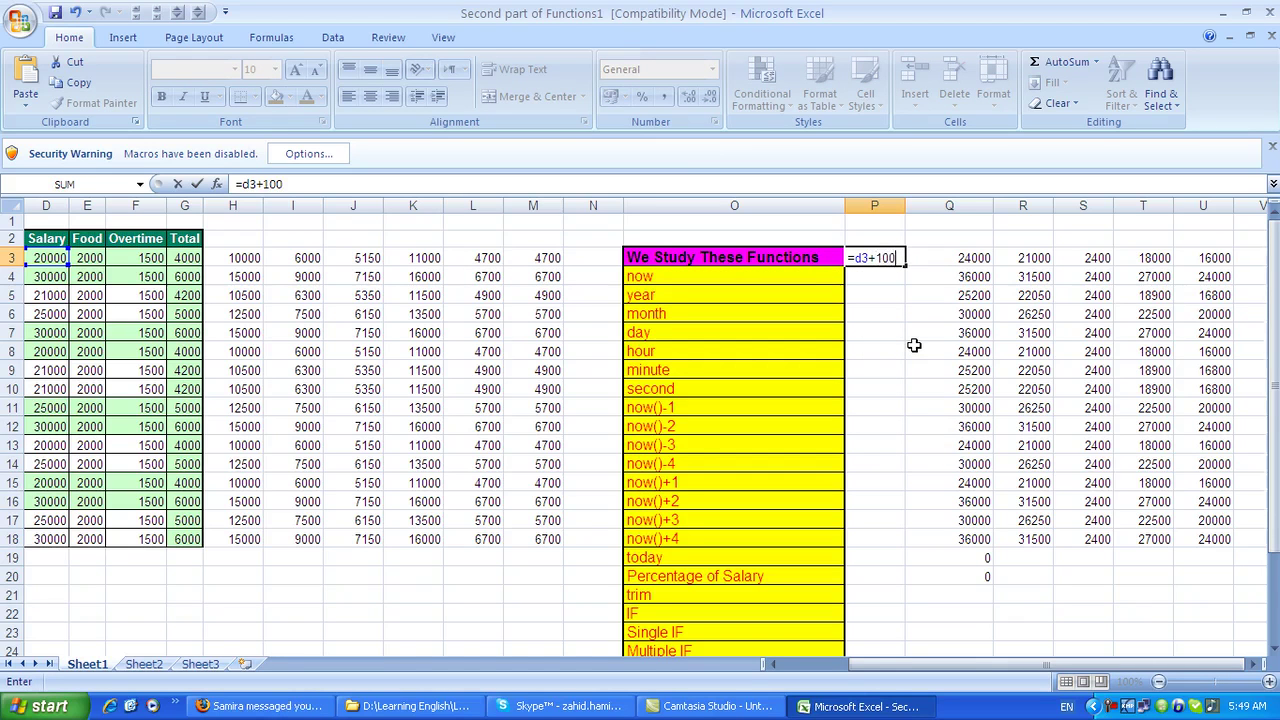
pyautogui.press('Return')
pyautogui.press('Up')
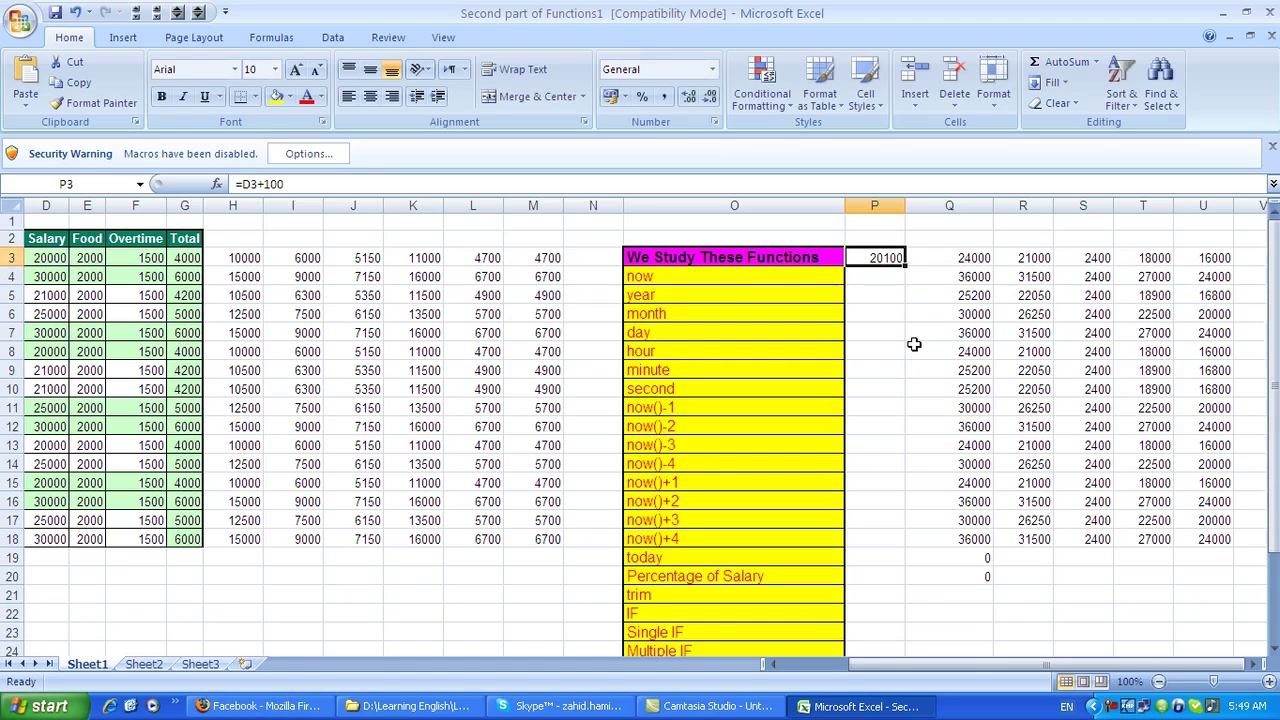
pyautogui.doubleClick(879, 254)
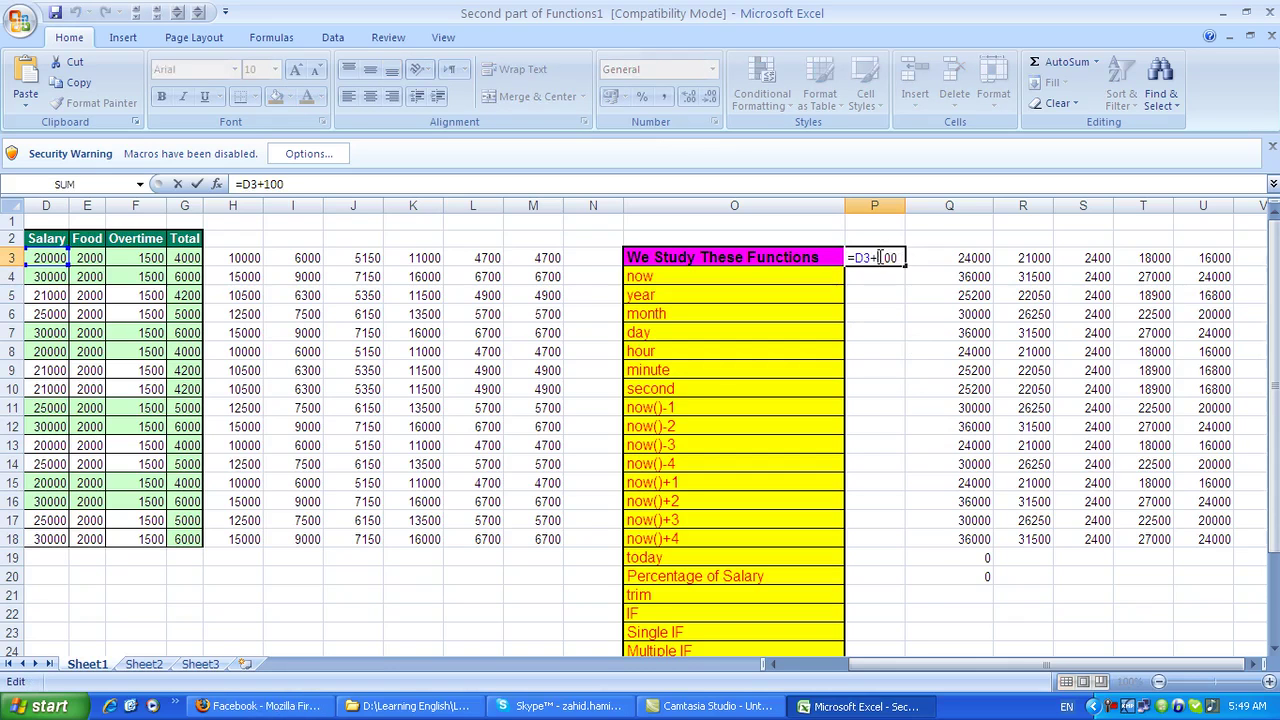
pyautogui.write('0')
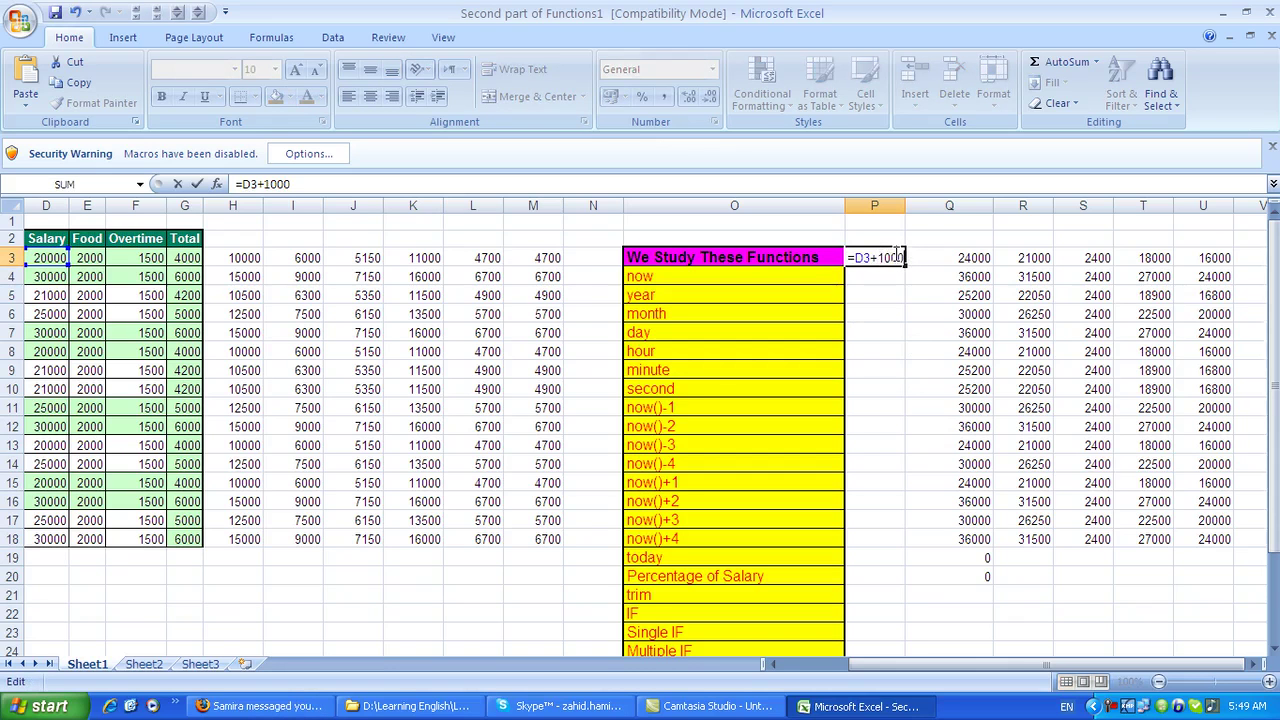
pyautogui.press('Return')
pyautogui.click(896, 256)
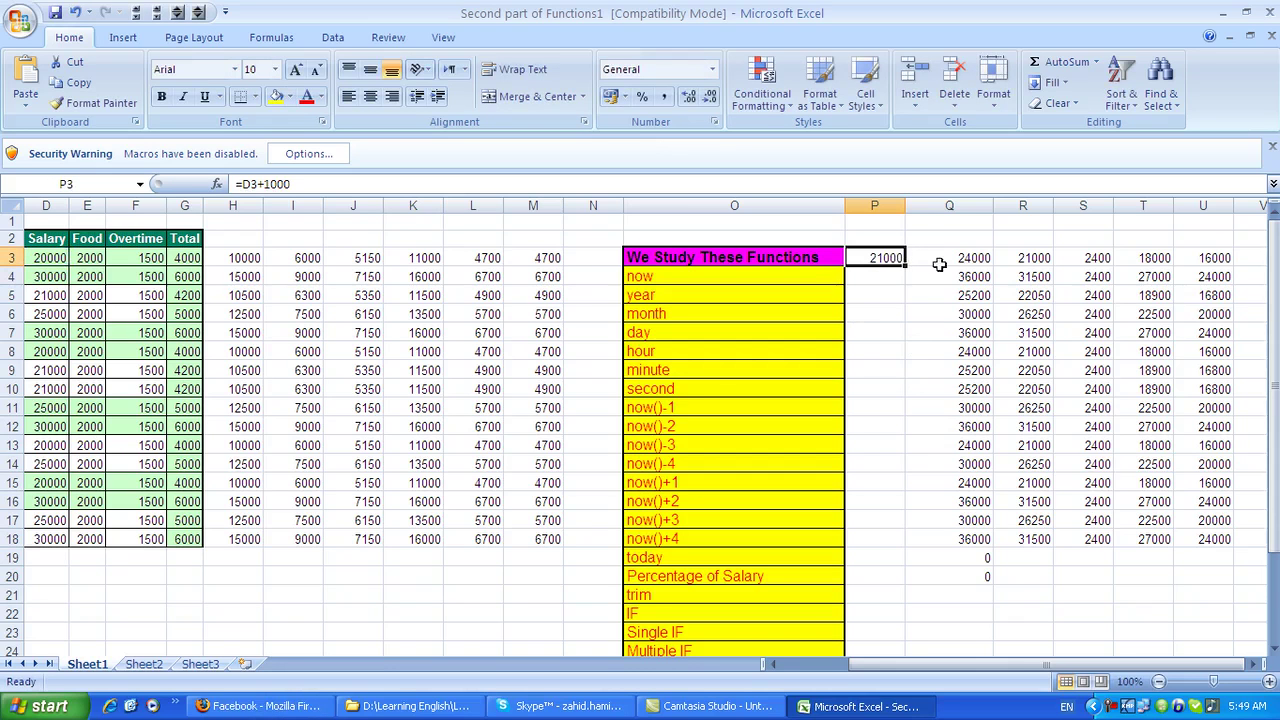
pyautogui.moveTo(905, 266); pyautogui.dragTo(897, 548)
pyautogui.click(922, 252)
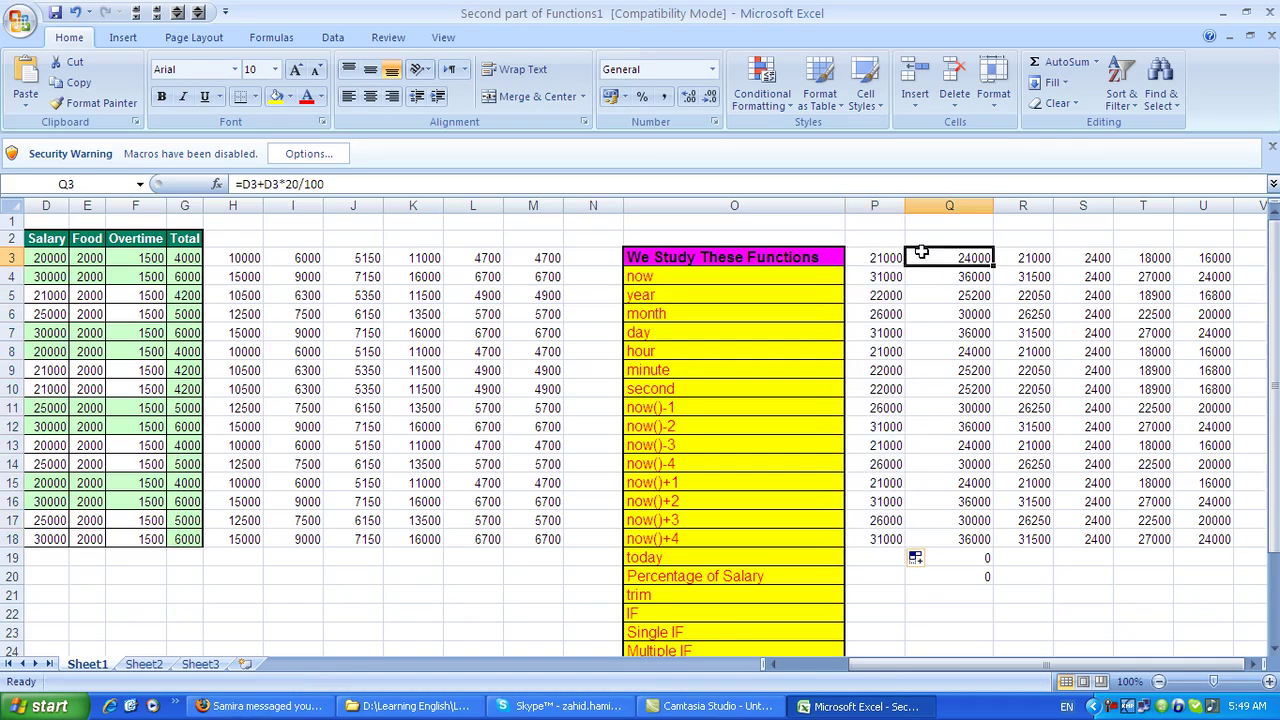
pyautogui.scroll(-2, 868, 309)
pyautogui.scroll(-2, 868, 309)
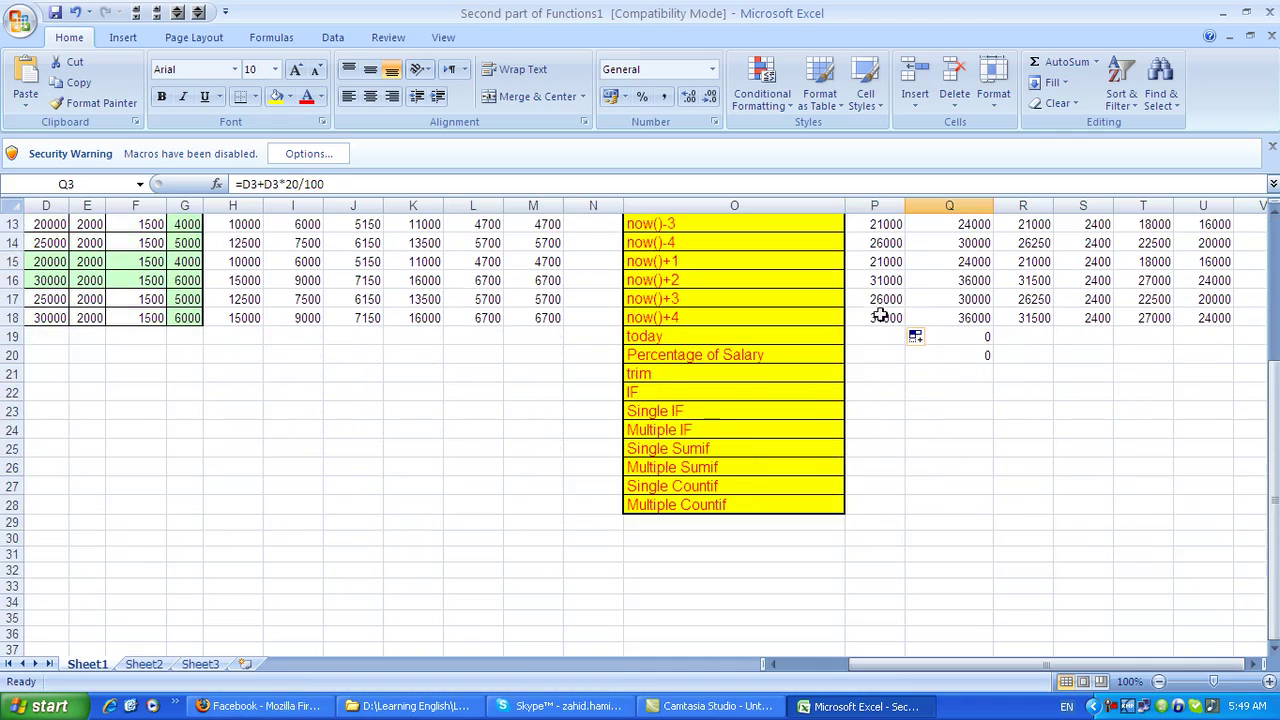
# Step: Clear the old numbers from H3:M18
pyautogui.click(488, 376)
pyautogui.click(353, 370)
pyautogui.click(355, 358)
pyautogui.scroll(-3, 698, 426)
pyautogui.click(370, 317)
pyautogui.scroll(2, 377, 309)
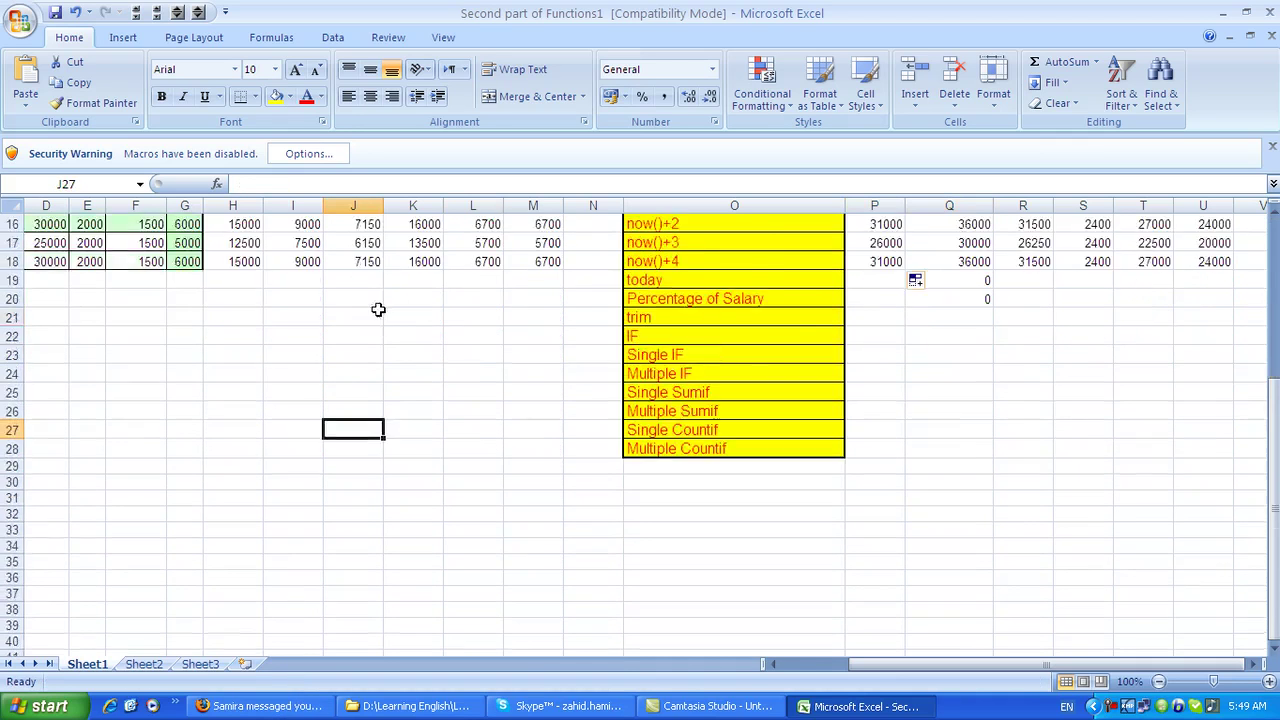
pyautogui.scroll(5, 377, 309)
pyautogui.moveTo(222, 252); pyautogui.dragTo(527, 538)
pyautogui.press('Delete')
# Step: Enter =D3+500 in I3 and fill it down to I18
pyautogui.click(413, 380)
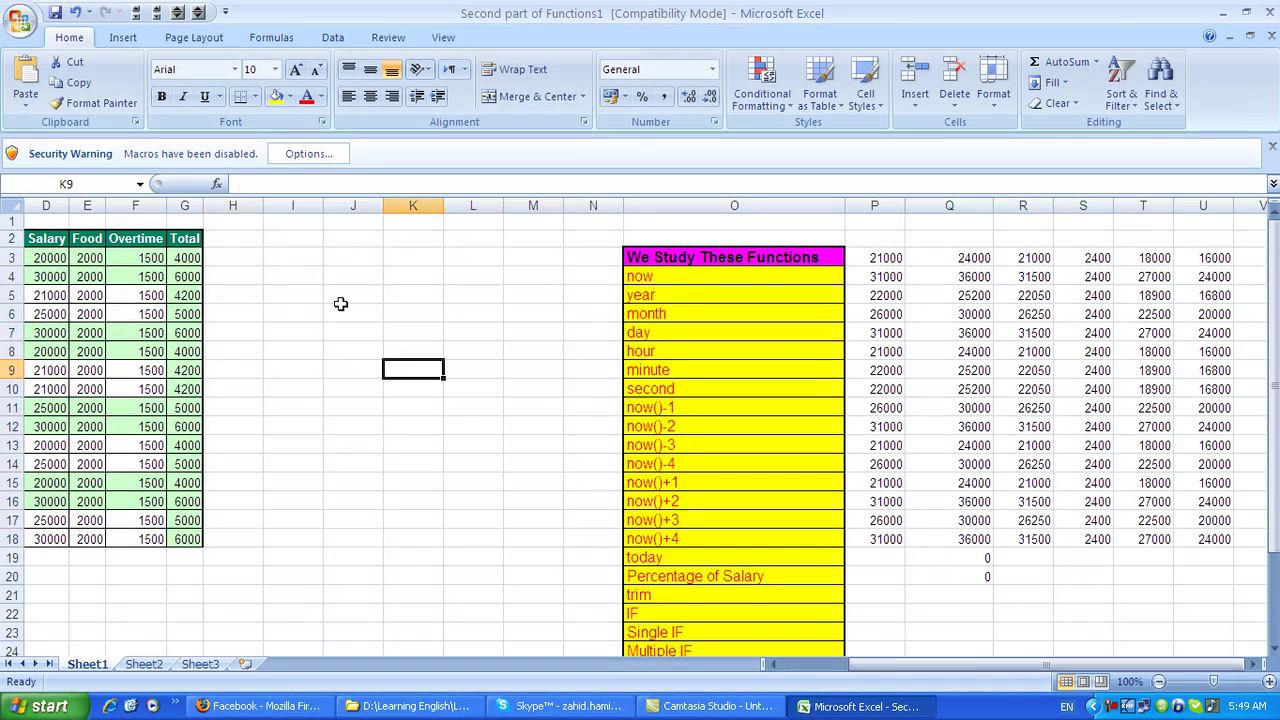
pyautogui.click(222, 252)
pyautogui.click(285, 258)
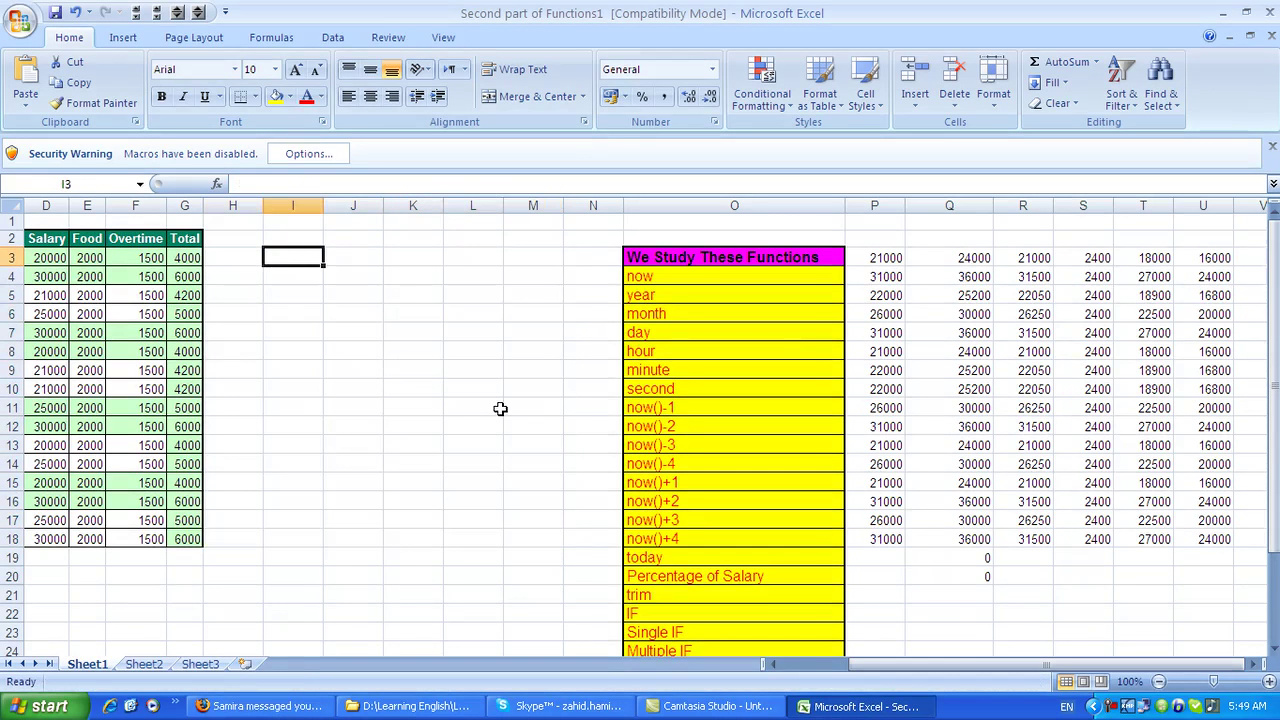
pyautogui.write('=d3+500')
pyautogui.press('Return')
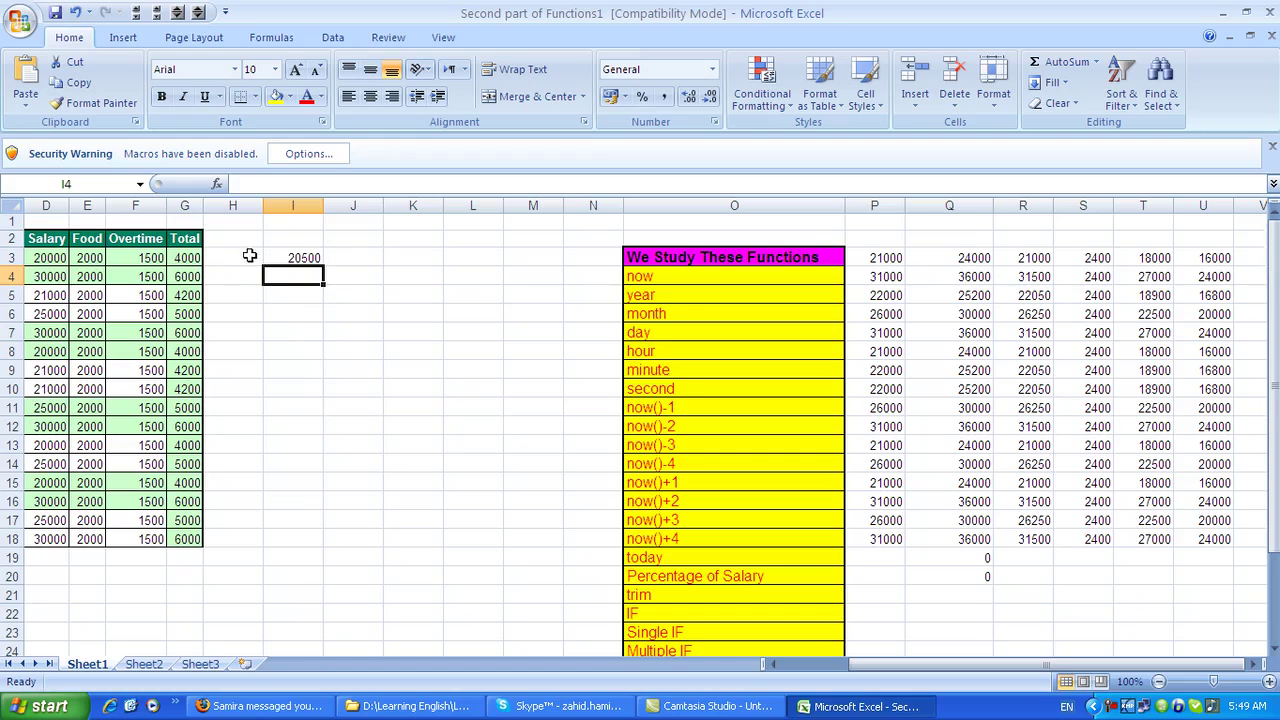
pyautogui.click(300, 262)
pyautogui.moveTo(321, 269); pyautogui.dragTo(310, 547)
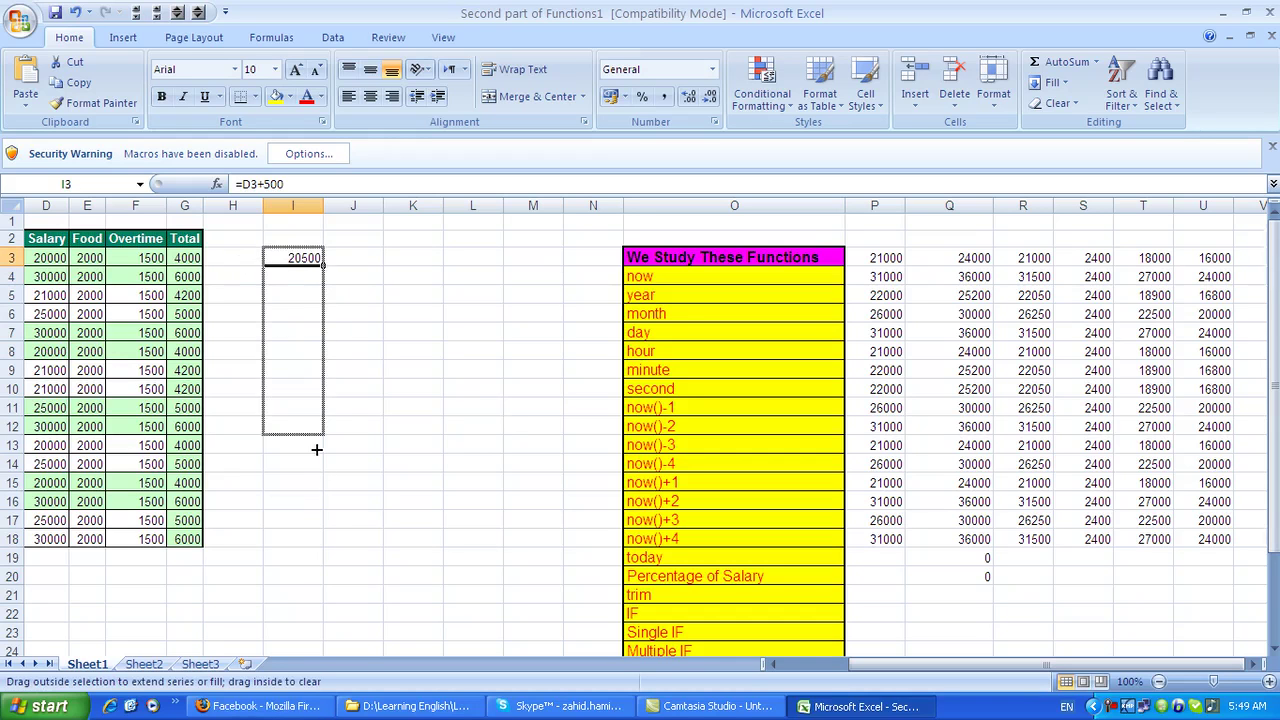
pyautogui.click(310, 365)
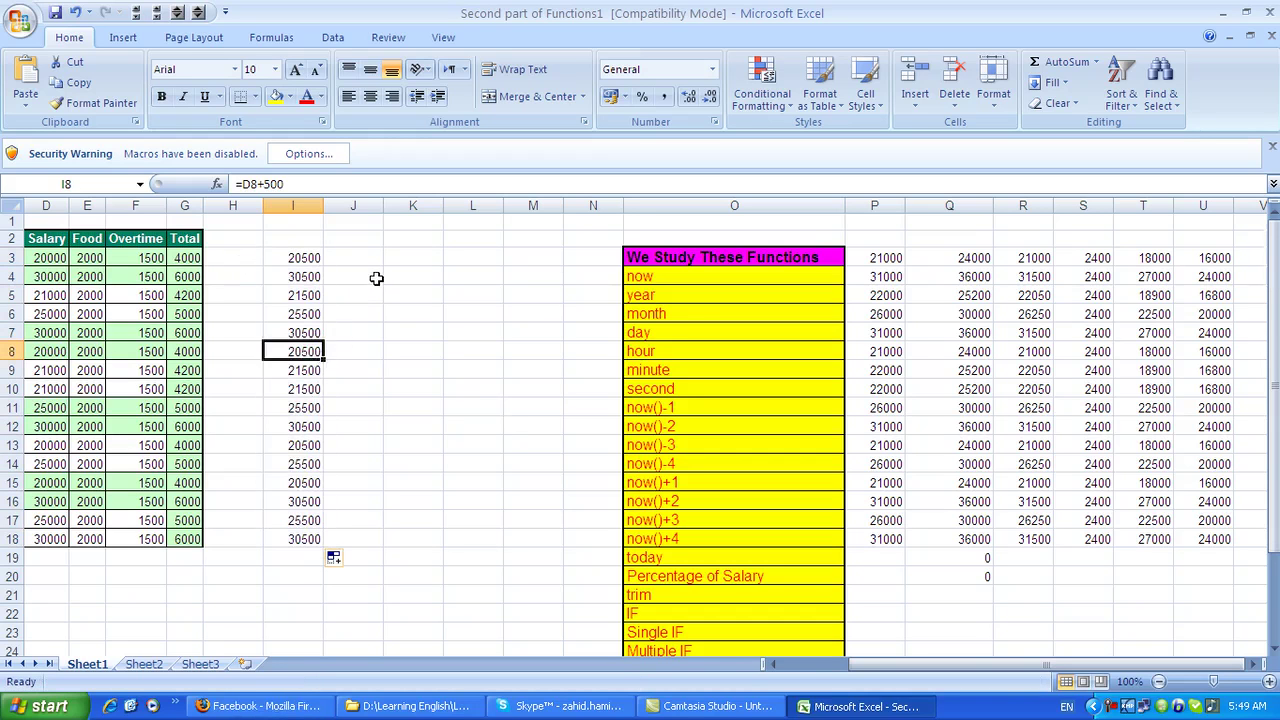
pyautogui.click(371, 258)
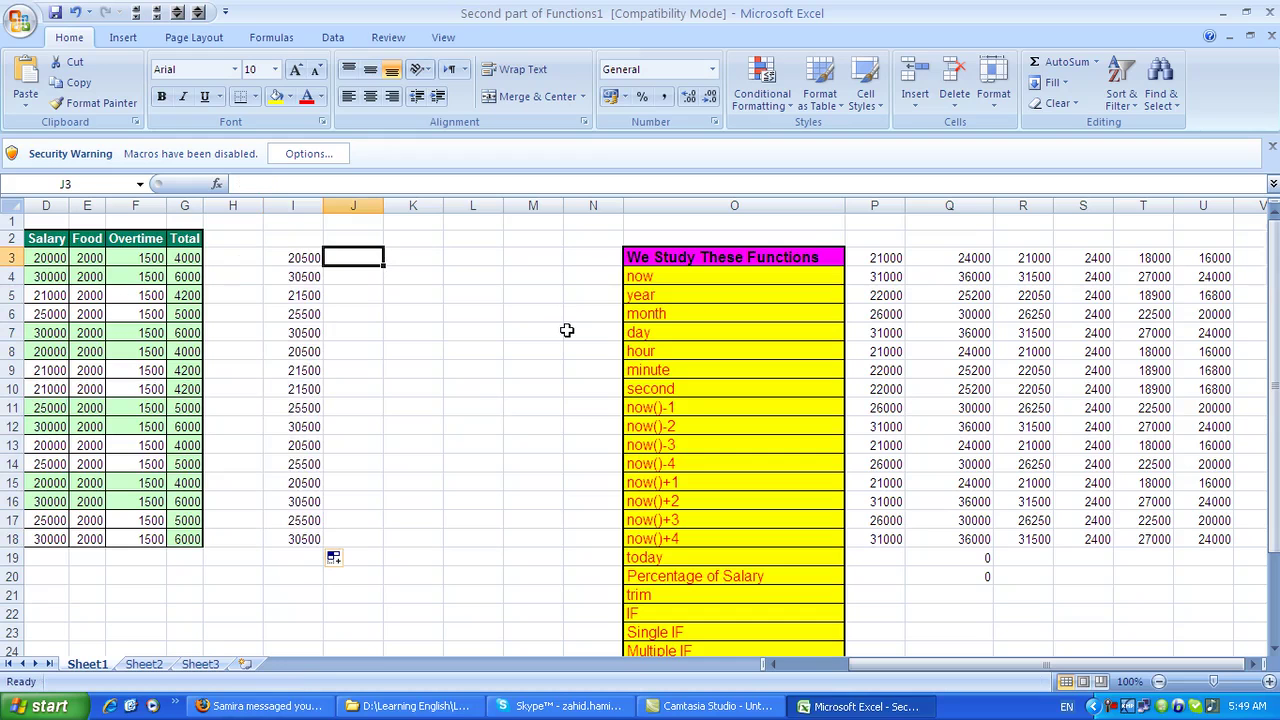
# Step: Enter =F3+1000 in J3 and fill it down to J18
pyautogui.write('=')
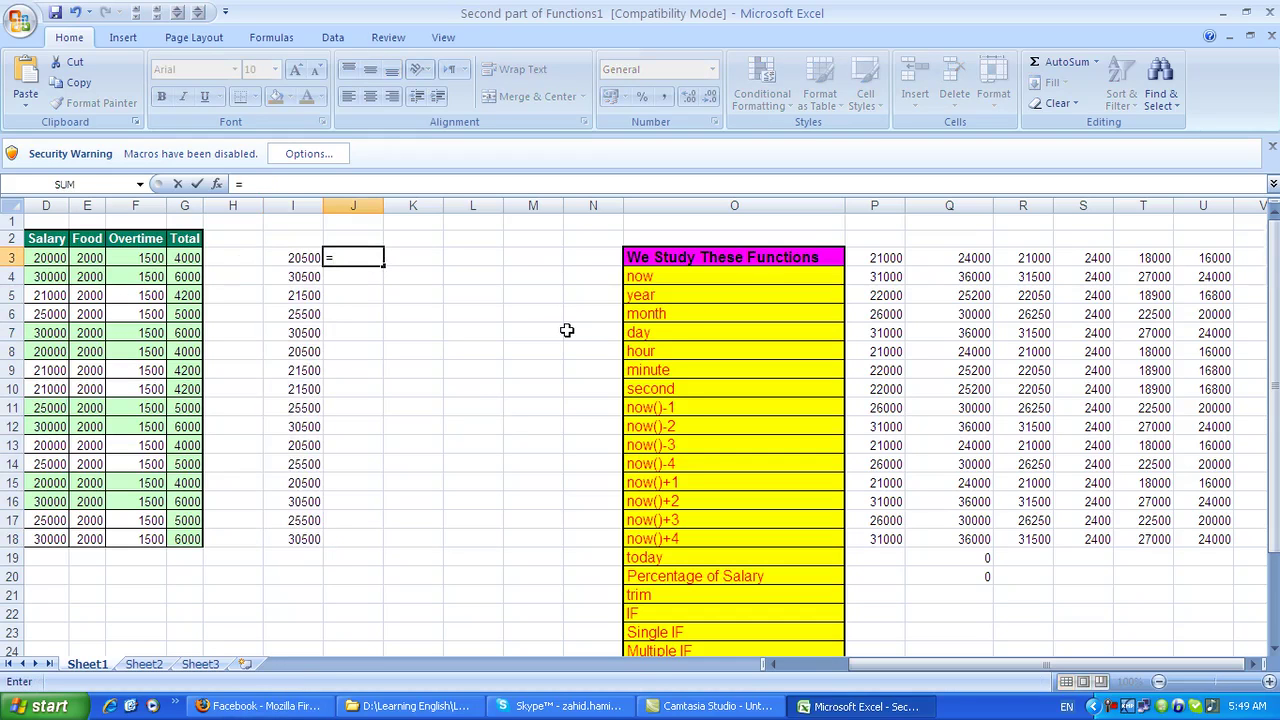
pyautogui.write('f3+1000')
pyautogui.press('Return')
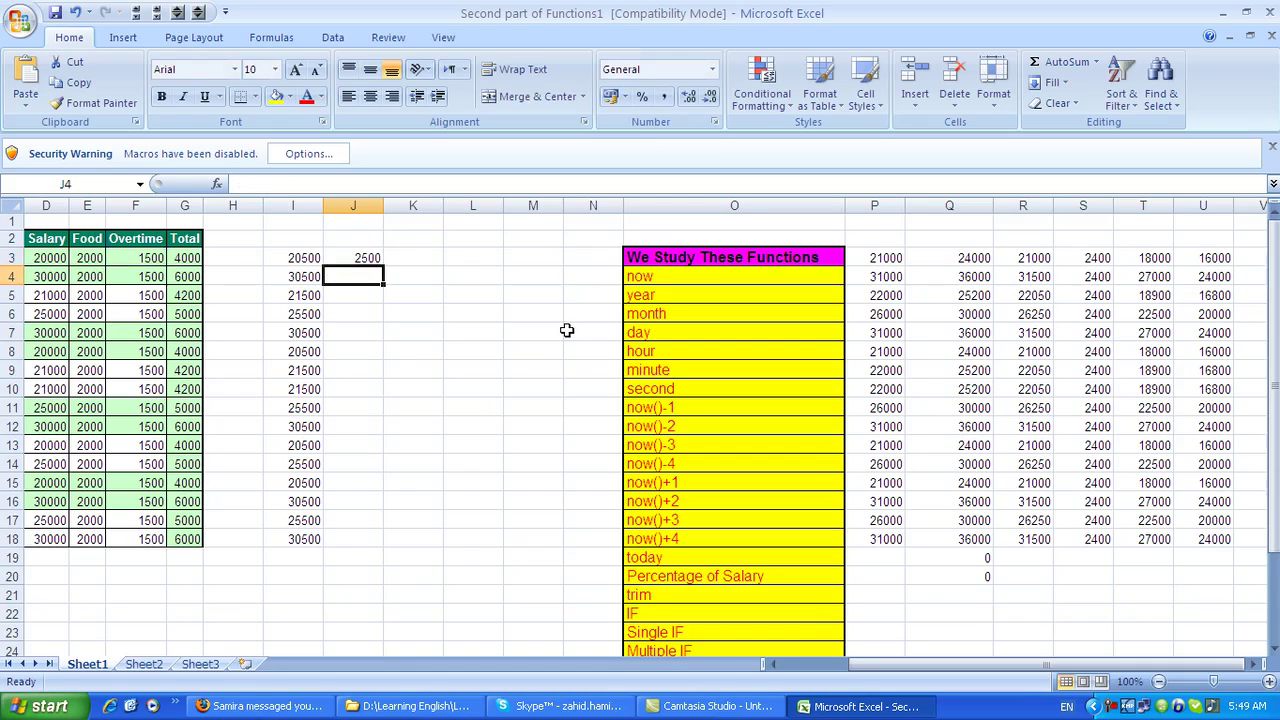
pyautogui.click(369, 258)
pyautogui.moveTo(383, 267); pyautogui.dragTo(358, 540)
pyautogui.click(355, 351)
# Step: Enter the total =D3+E3+F3 in K3 and fill it down to K18
pyautogui.click(410, 257)
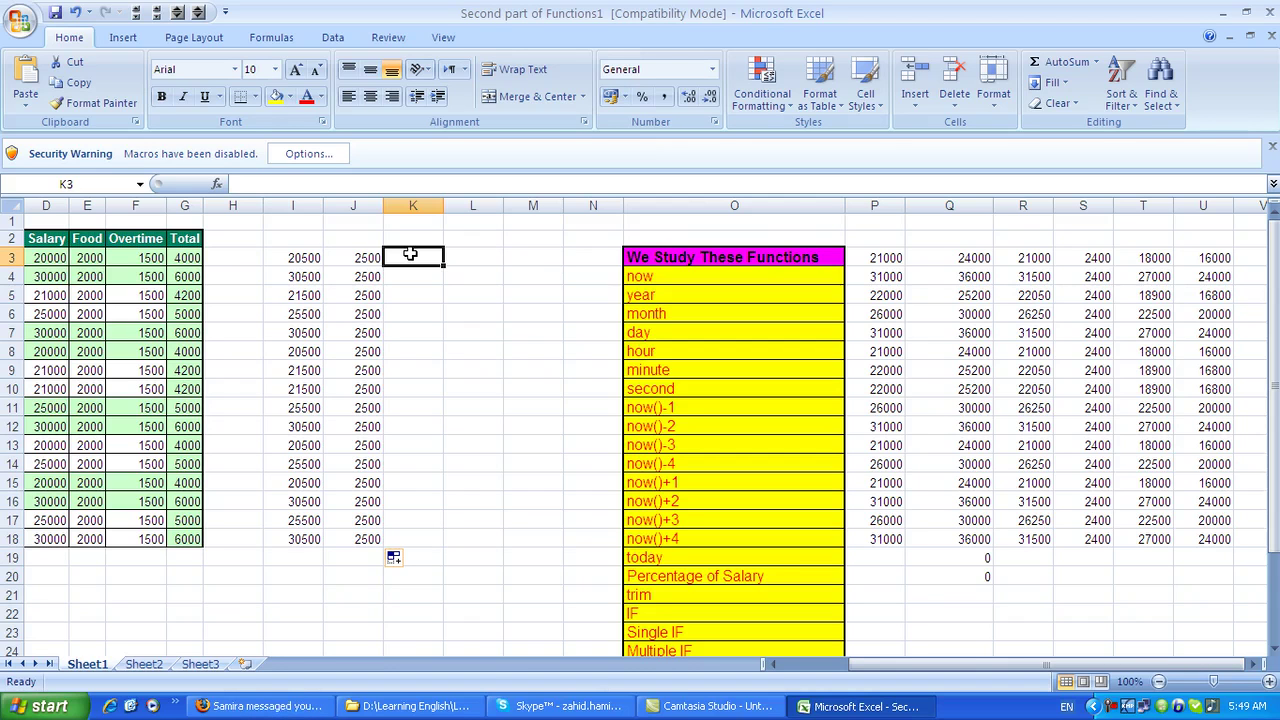
pyautogui.write('=')
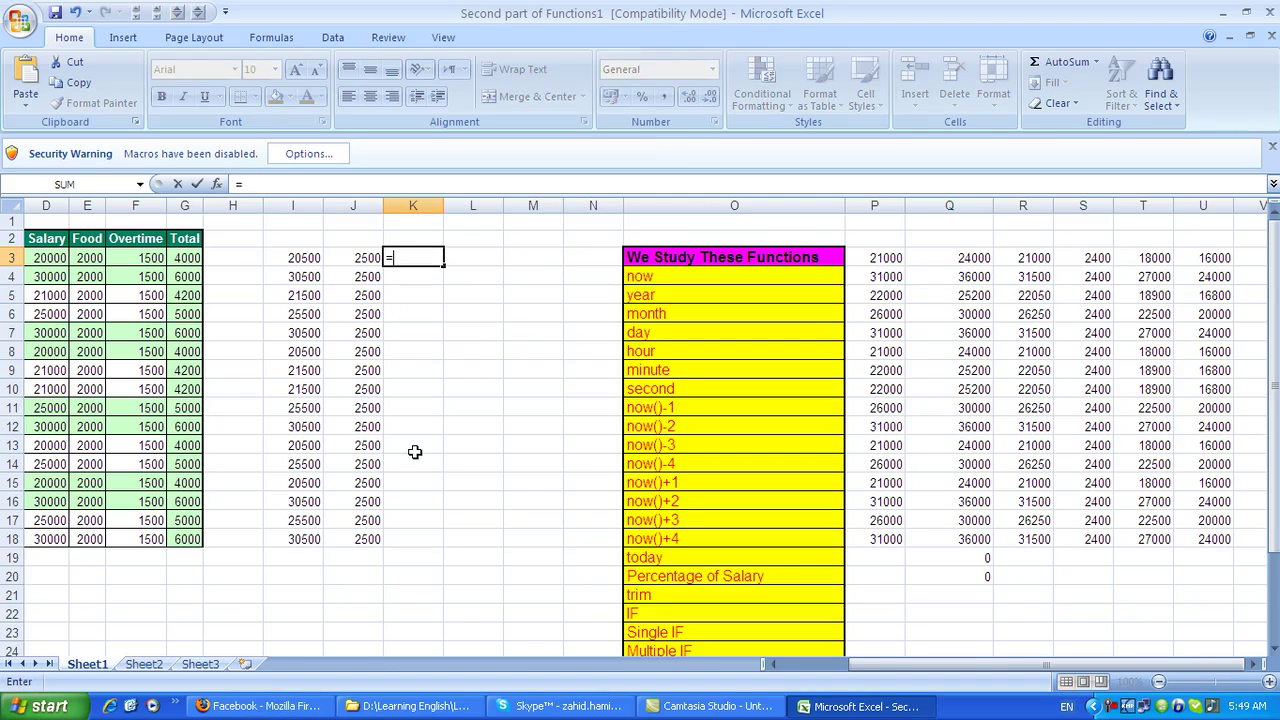
pyautogui.write('d3+e3+f3')
pyautogui.press('Return')
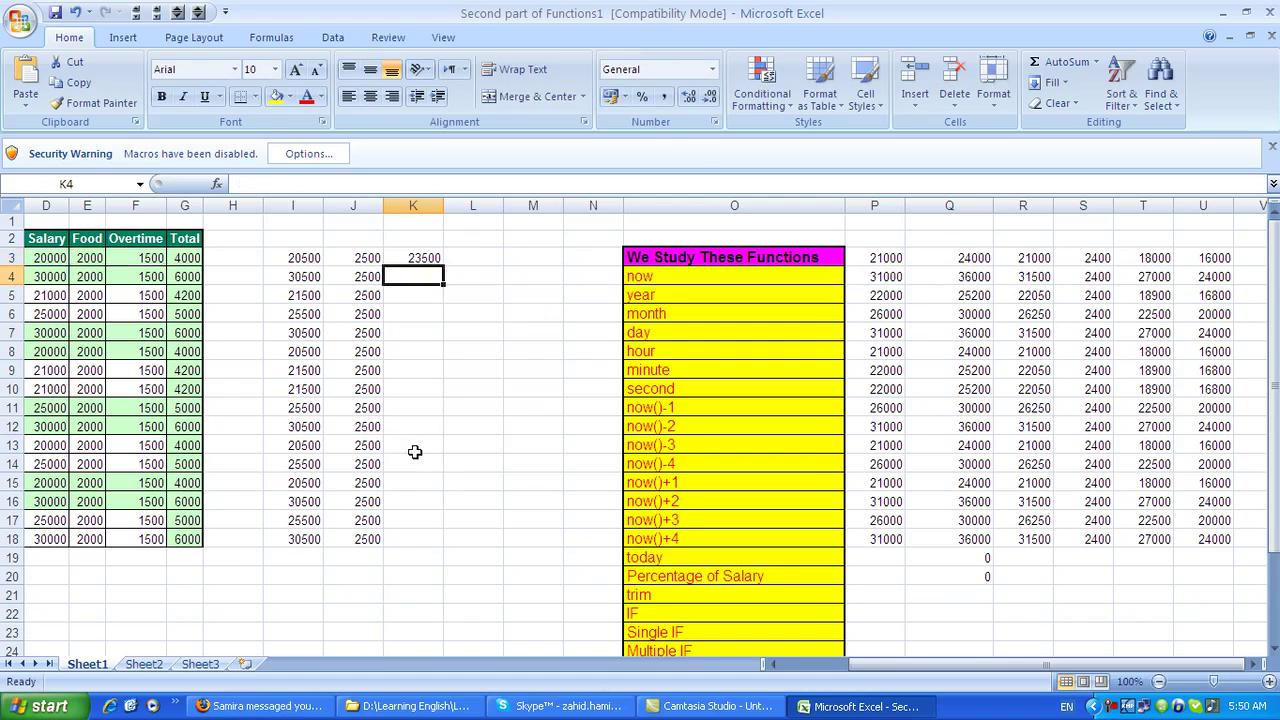
pyautogui.click(420, 258)
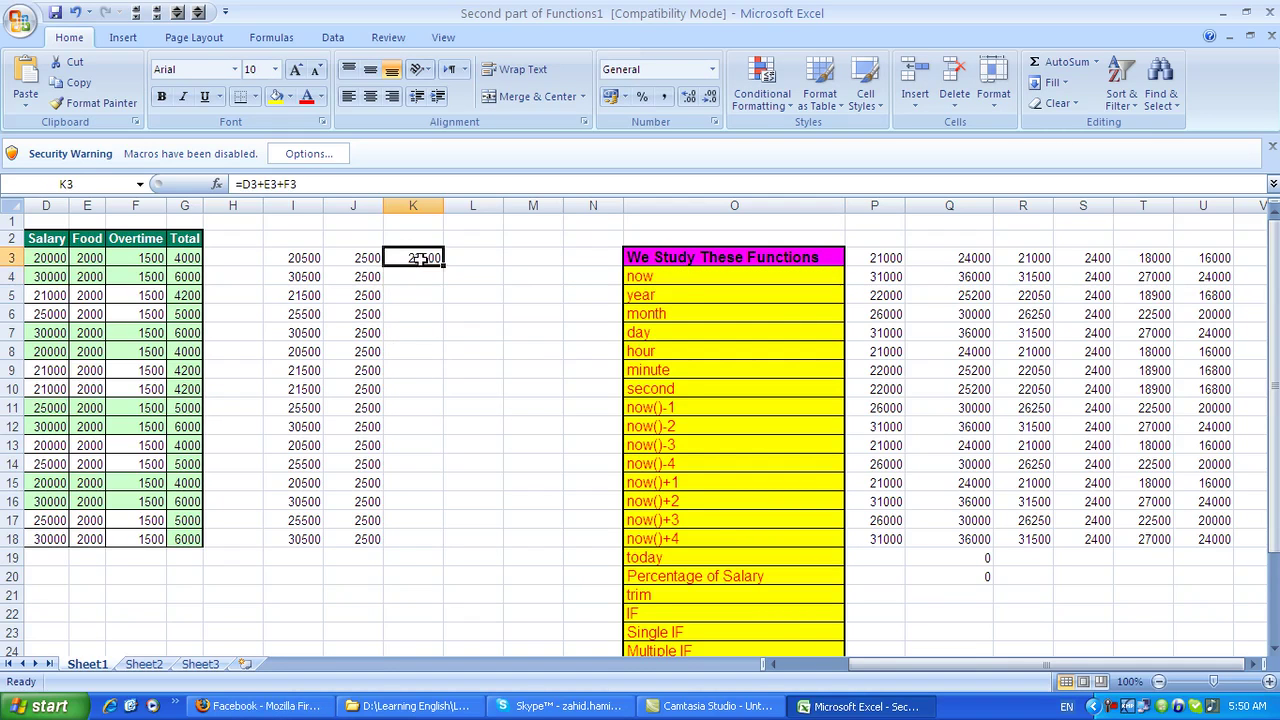
pyautogui.moveTo(443, 266); pyautogui.dragTo(427, 360)
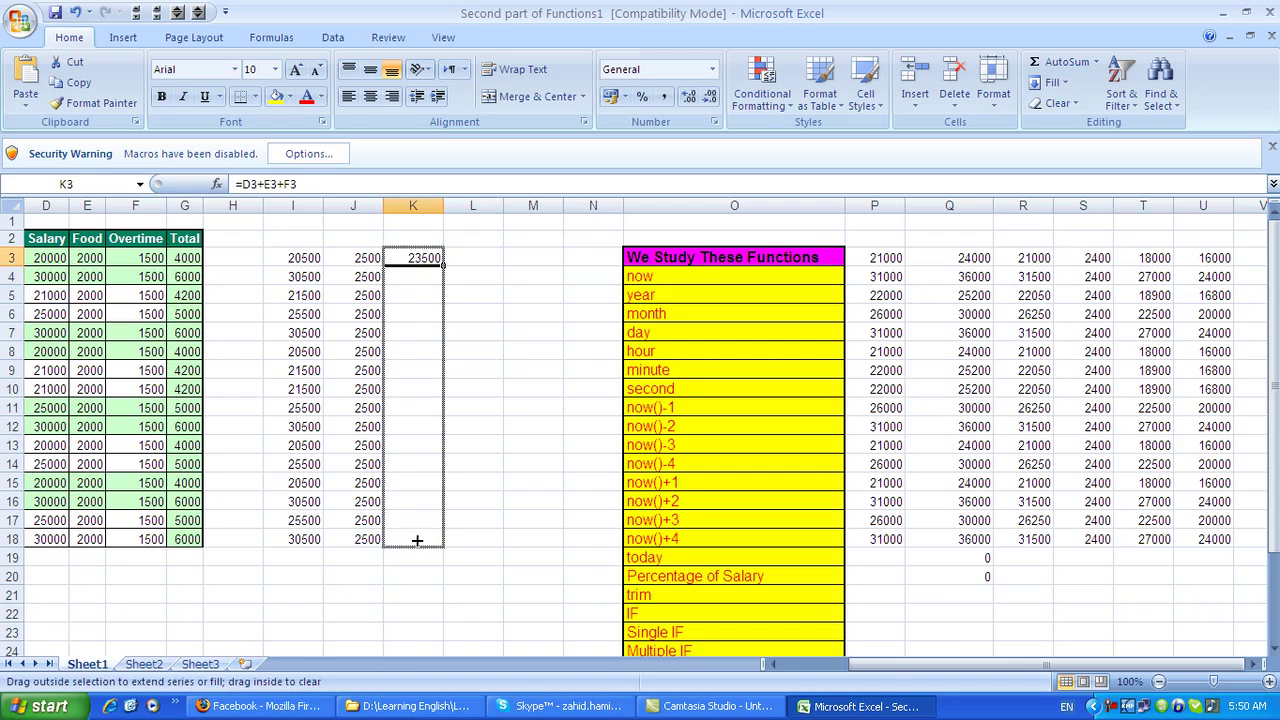
pyautogui.moveTo(417, 532); pyautogui.dragTo(417, 540)
pyautogui.click(488, 426)
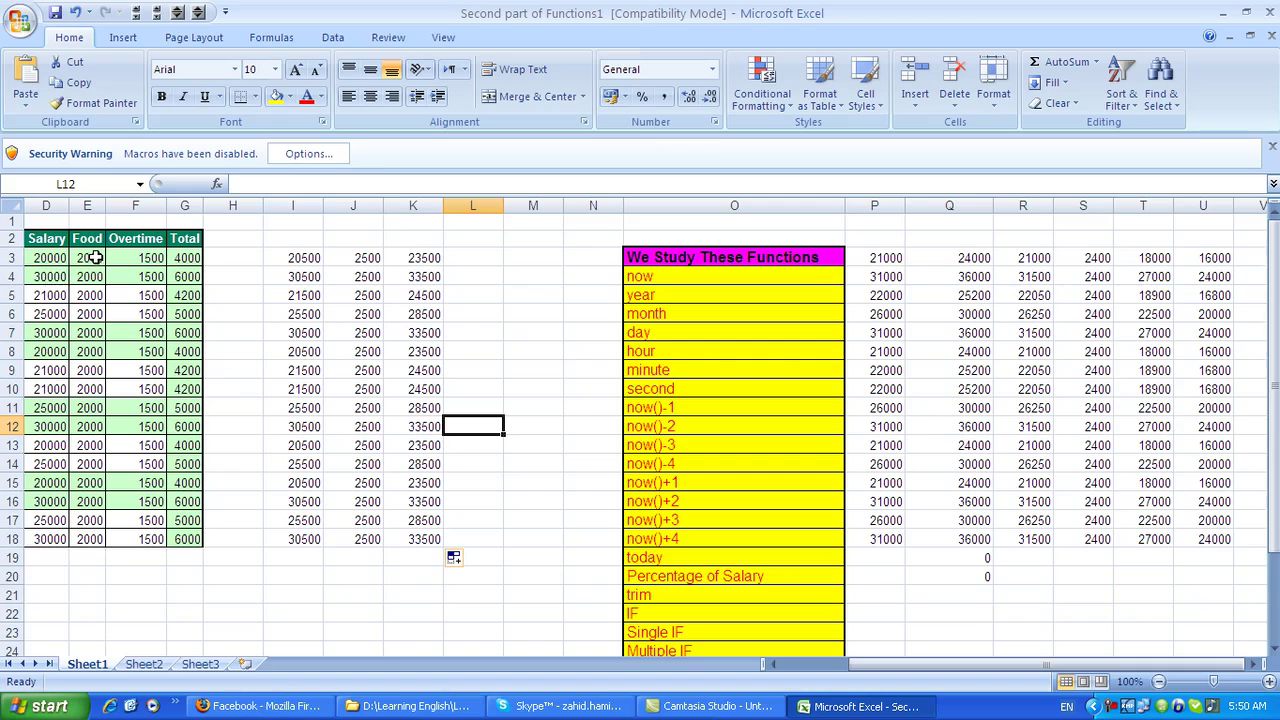
# Step: Type the first sample name with extra spaces into Q24 and correct it
pyautogui.click(512, 289)
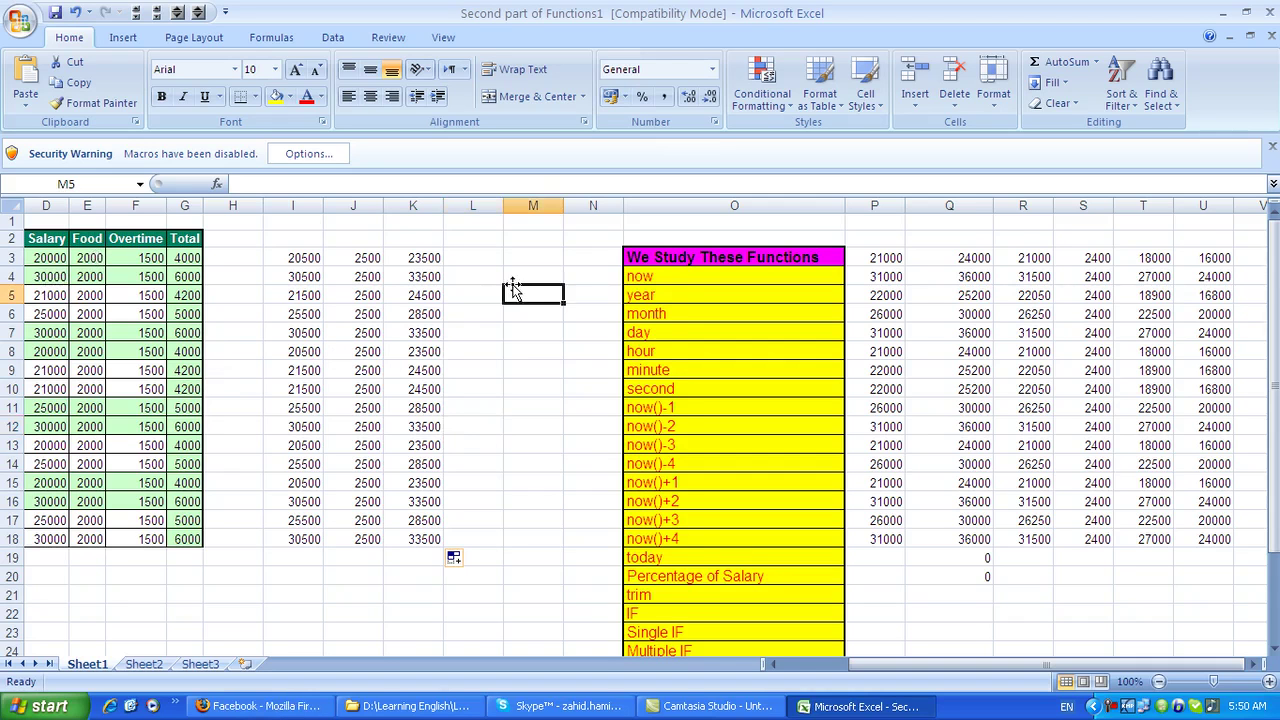
pyautogui.scroll(-3, 512, 289)
pyautogui.scroll(-1, 512, 289)
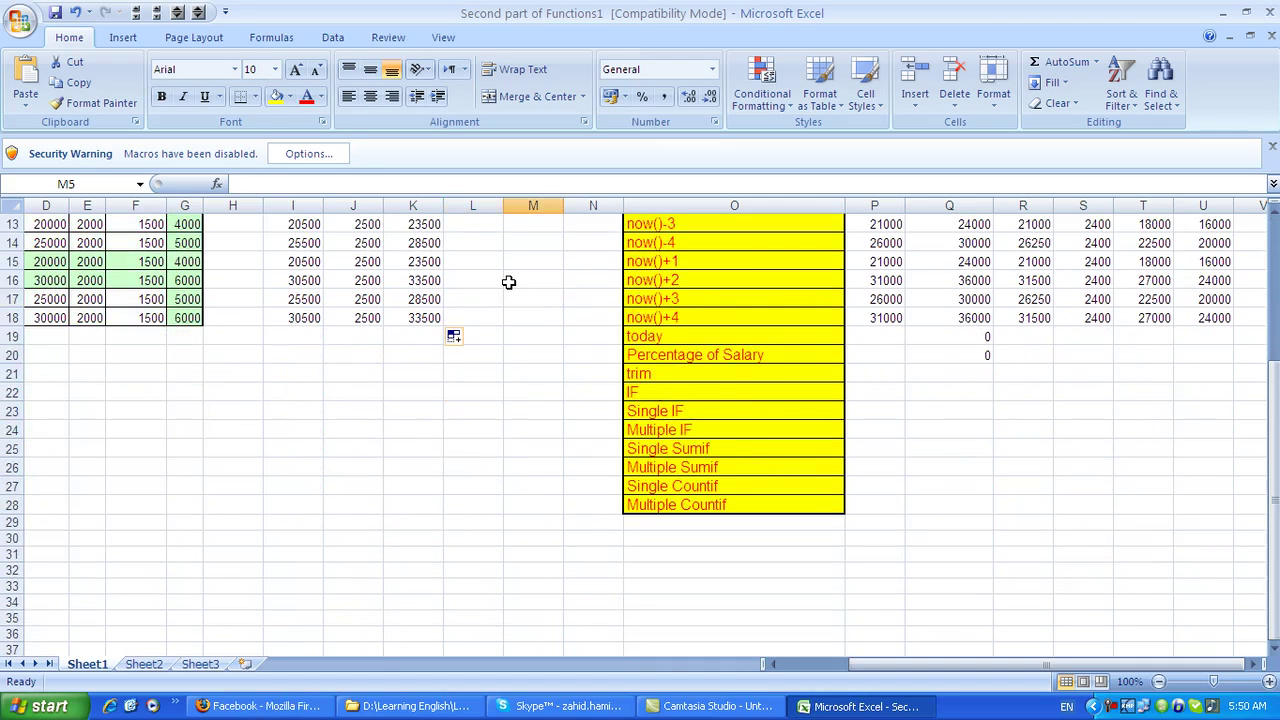
pyautogui.click(644, 373)
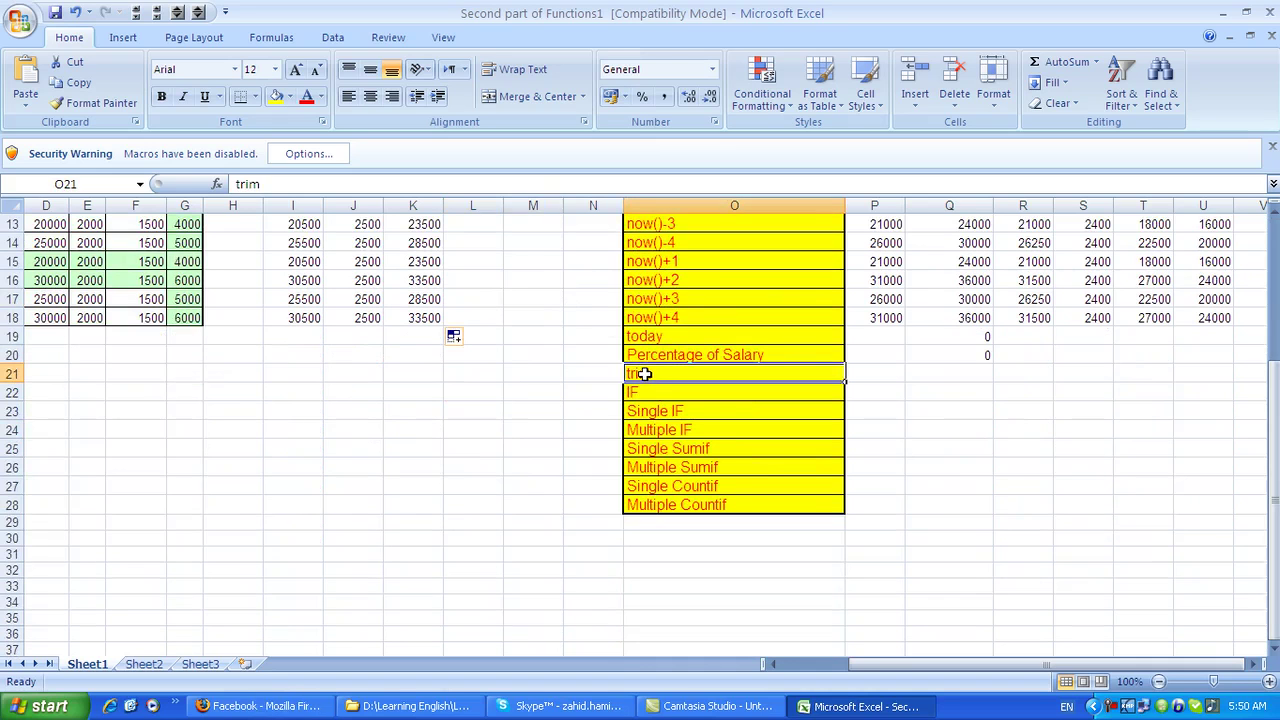
pyautogui.click(317, 412)
pyautogui.click(949, 393)
pyautogui.click(950, 466)
pyautogui.click(950, 429)
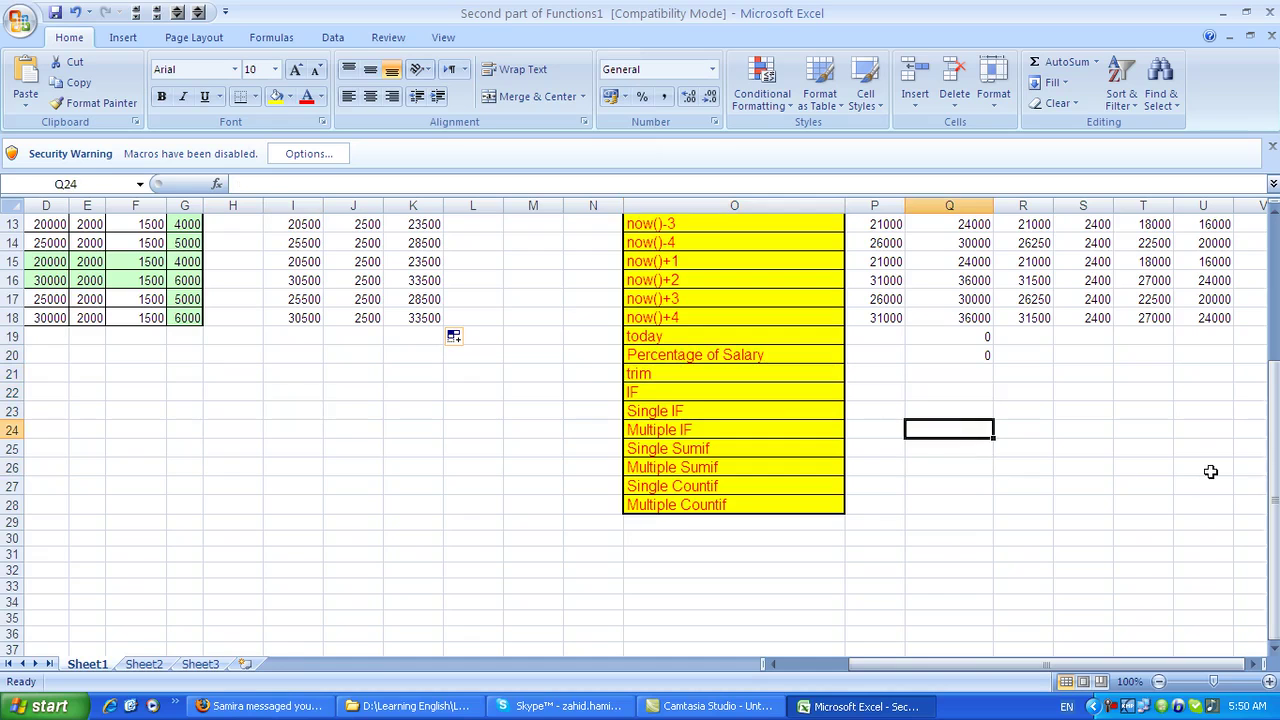
pyautogui.write('karim   jamil')
pyautogui.press('Return')
pyautogui.press('Up')
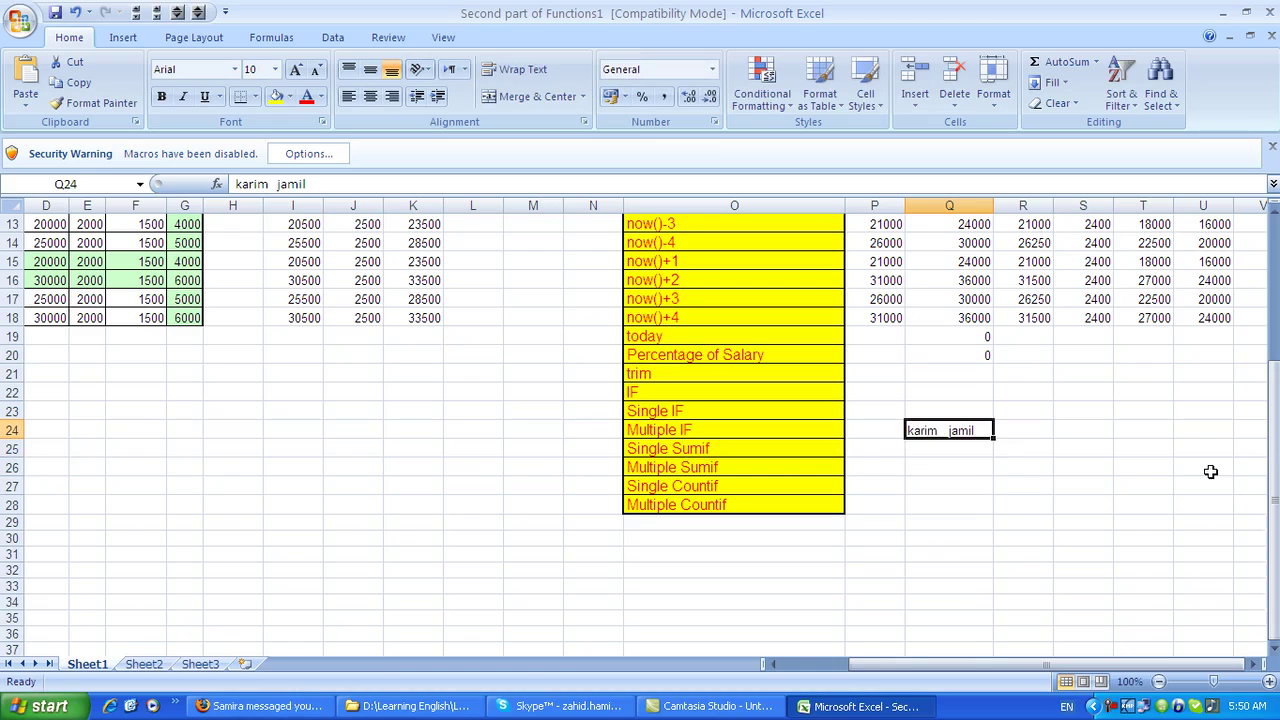
pyautogui.doubleClick(981, 430)
pyautogui.press('Return')
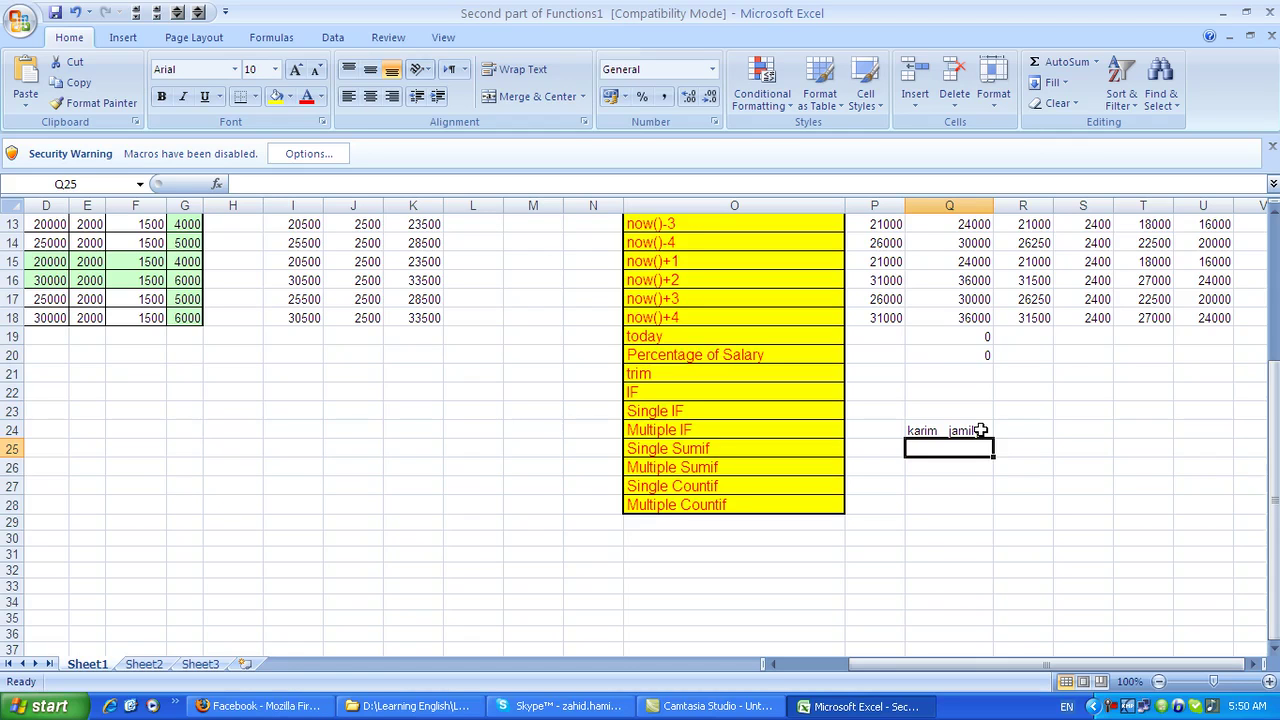
# Step: Type three more space-padded sample names into Q25:Q27, fixing typos
pyautogui.write('samr')
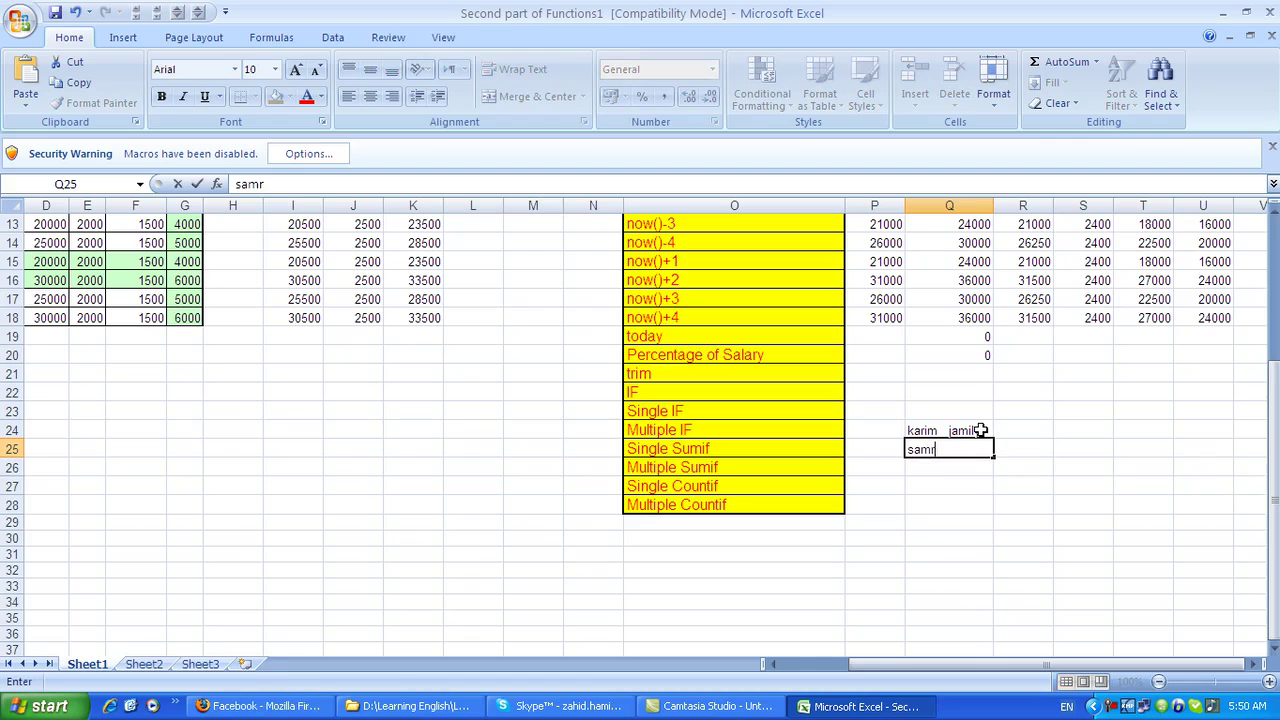
pyautogui.write('ir perwani')
pyautogui.press('Return')
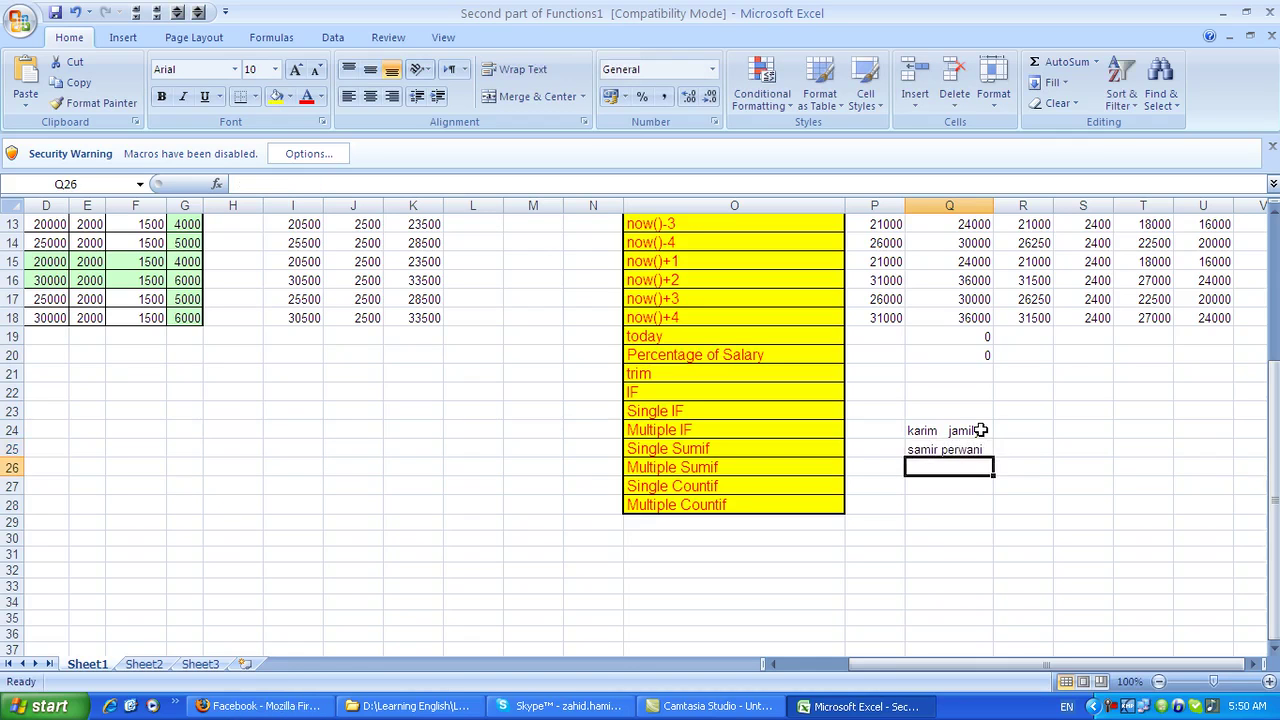
pyautogui.write('ramin    sharifi')
pyautogui.press('Return')
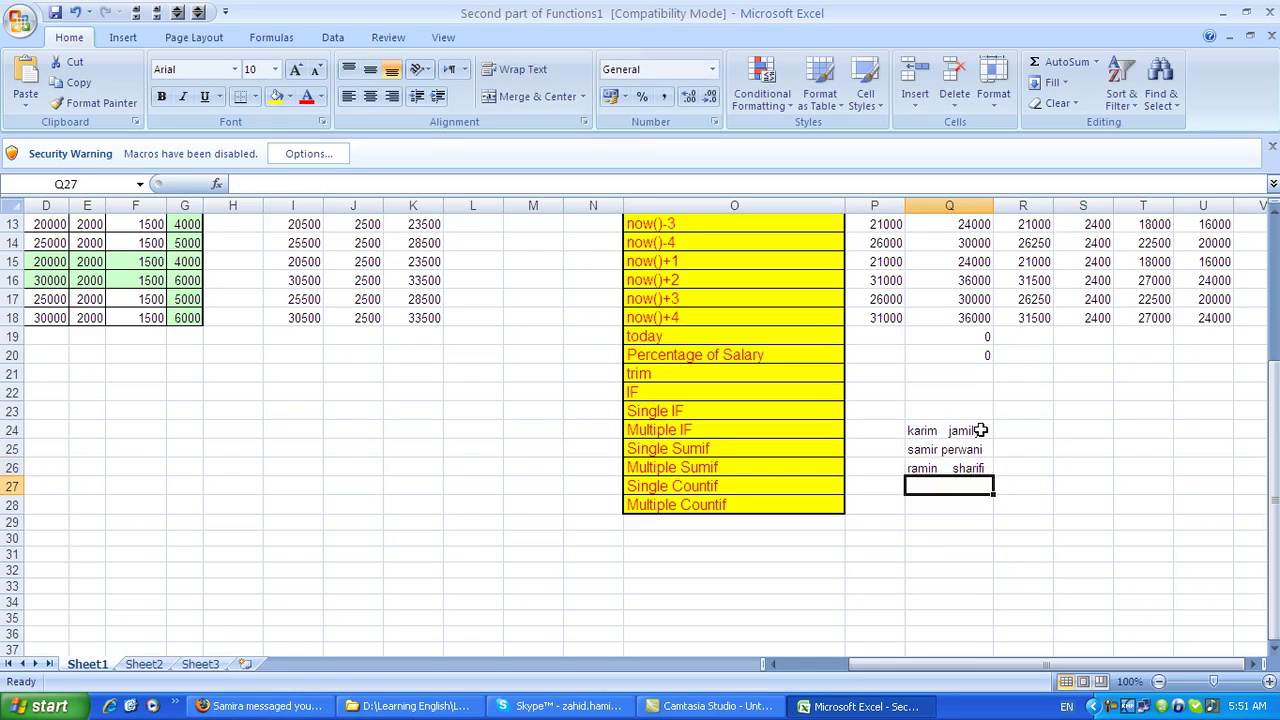
pyautogui.write('Zahid    Hamid')
pyautogui.press('Return')
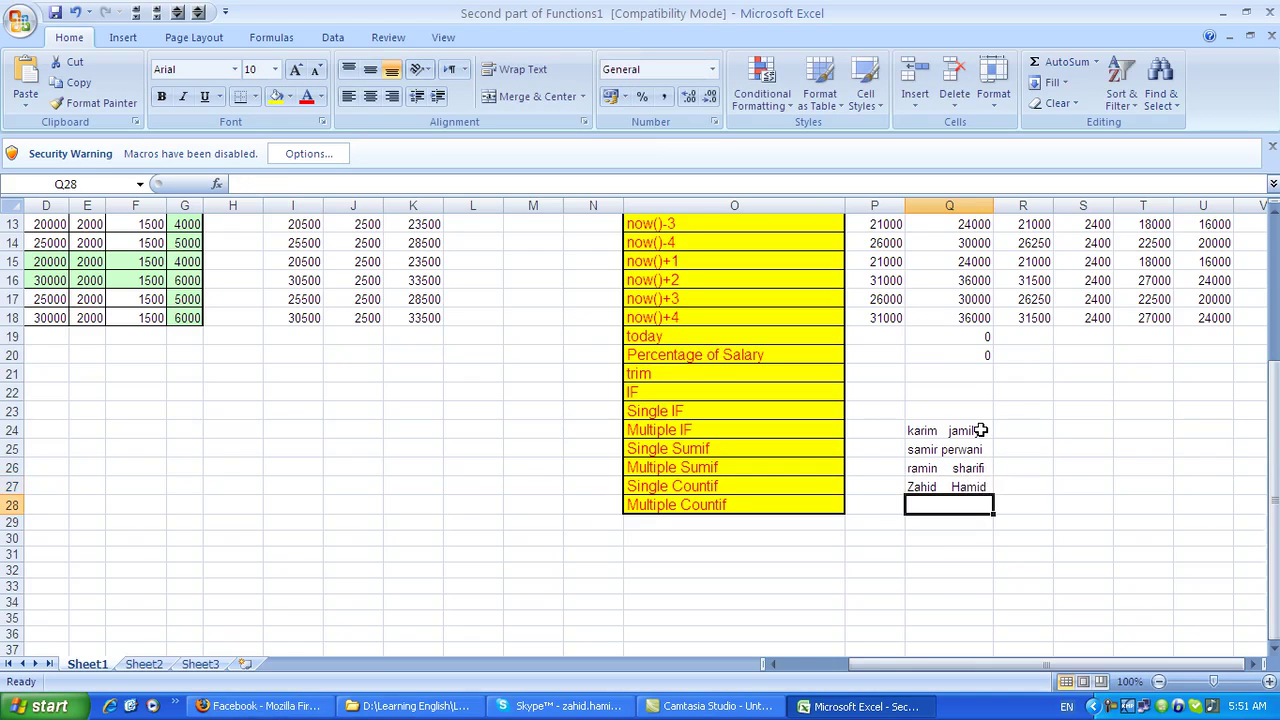
pyautogui.doubleClick(974, 486)
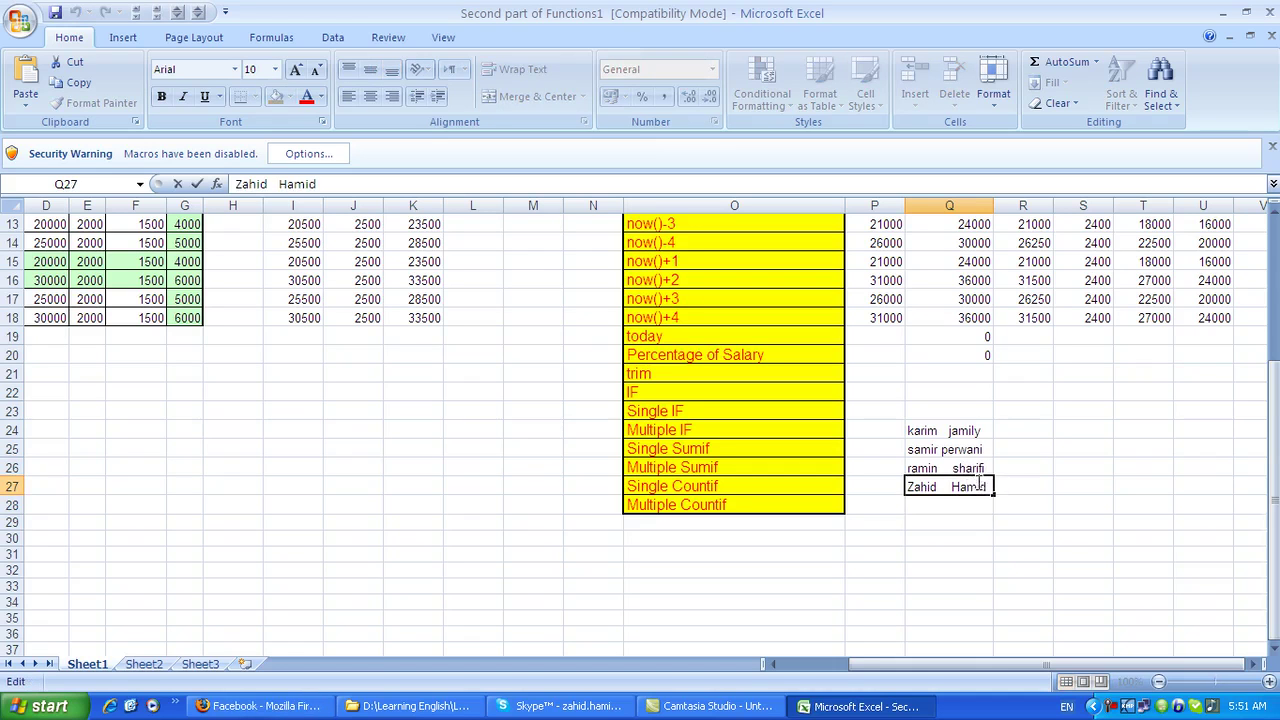
pyautogui.write('i')
pyautogui.press('Return')
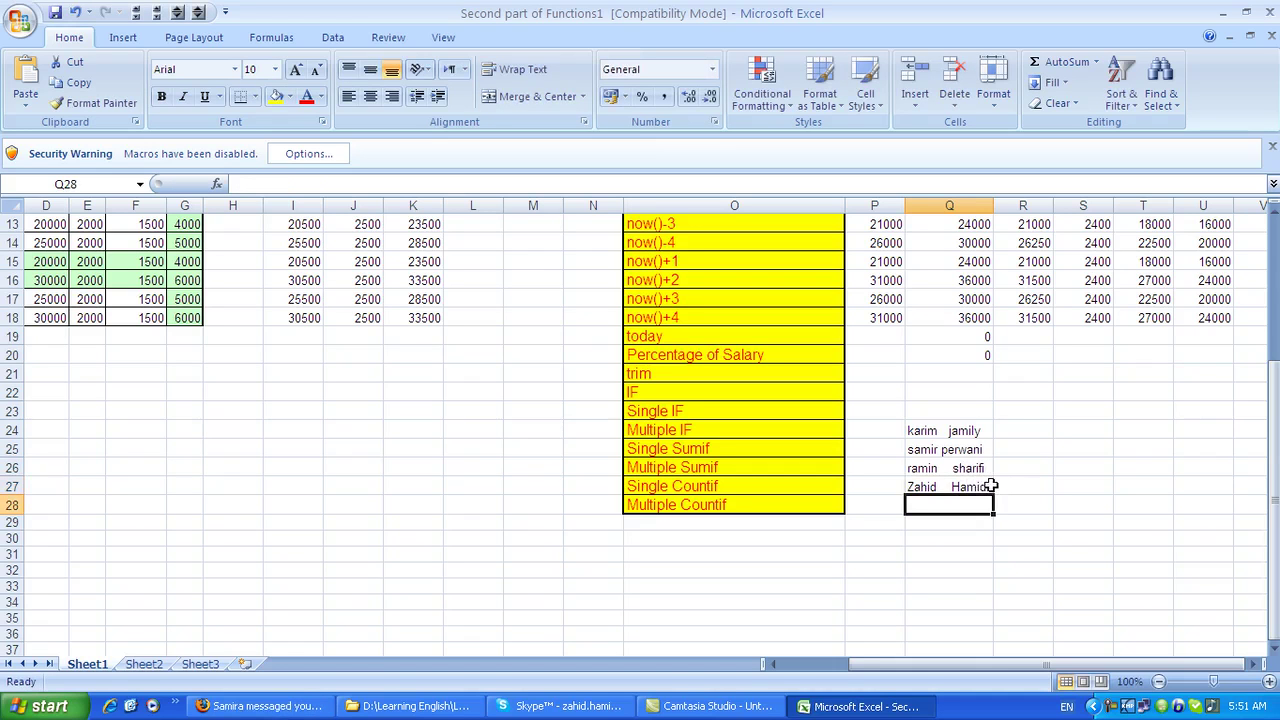
pyautogui.click(1020, 423)
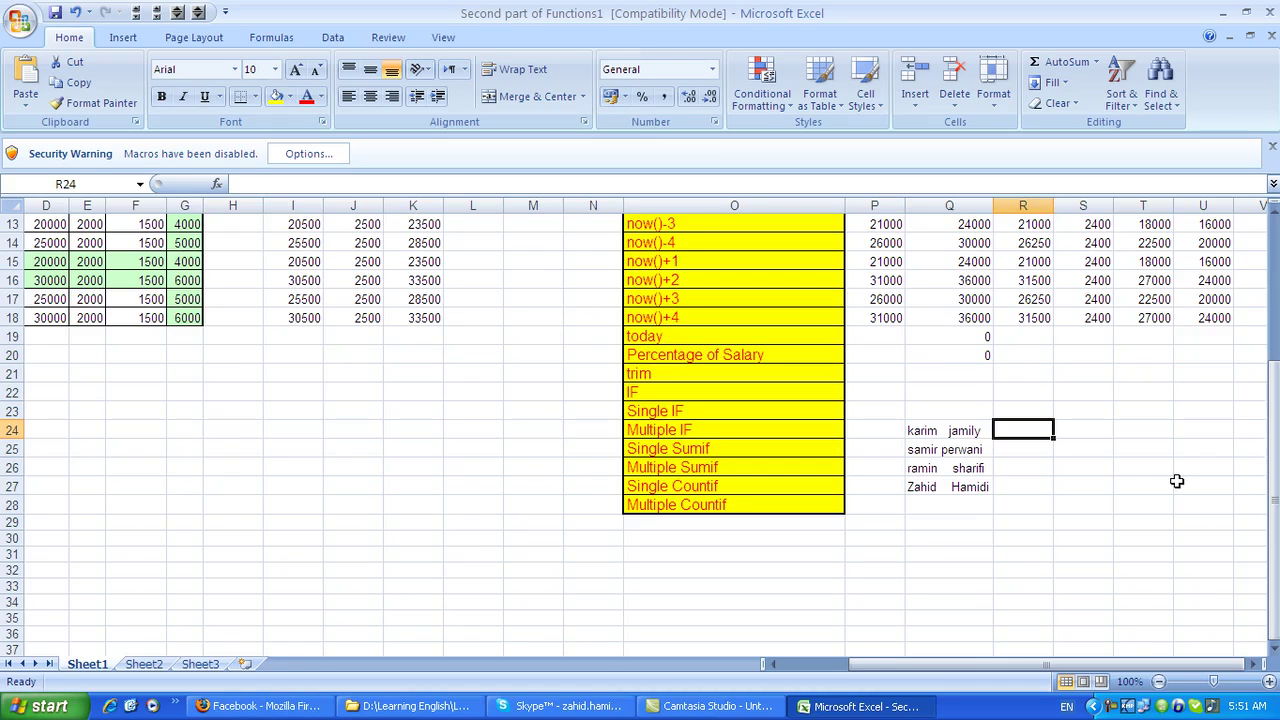
# Step: Enter =TRIM(Q24) in R24, correcting the misspelled function name
pyautogui.write('=tirm(')
pyautogui.press('Left')
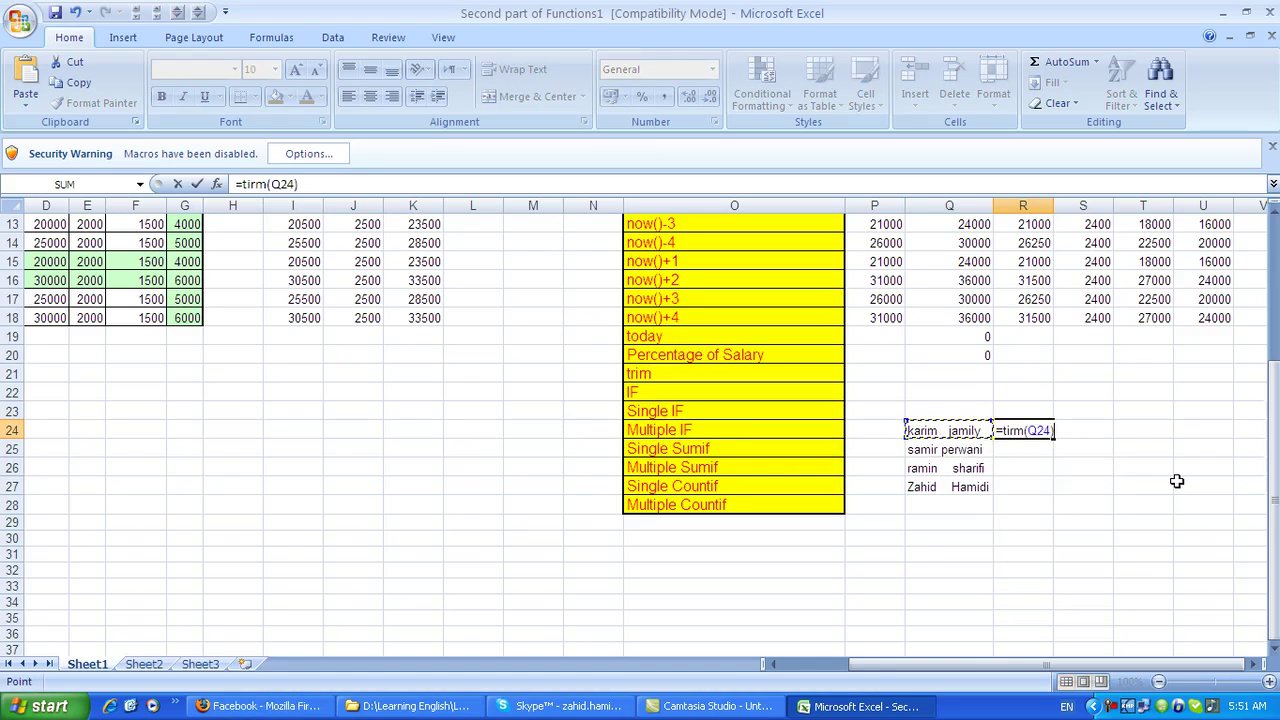
pyautogui.press('Return')
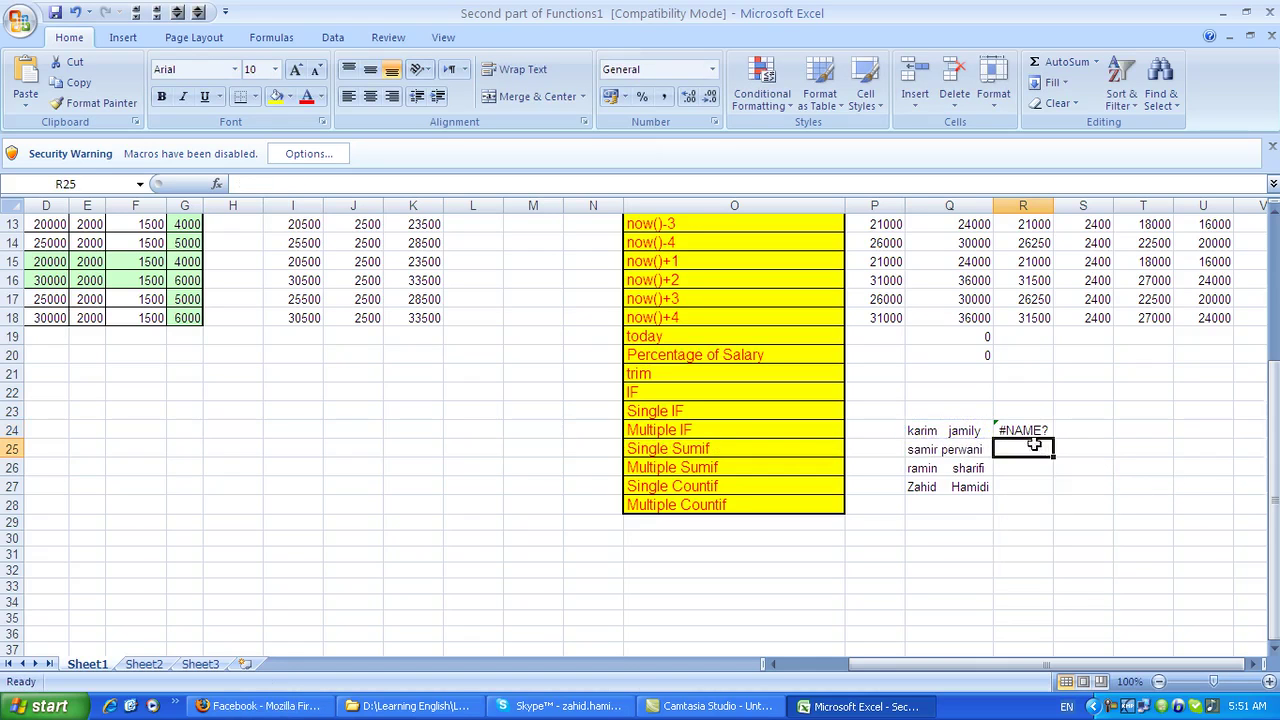
pyautogui.click(1031, 440)
pyautogui.doubleClick(1034, 432)
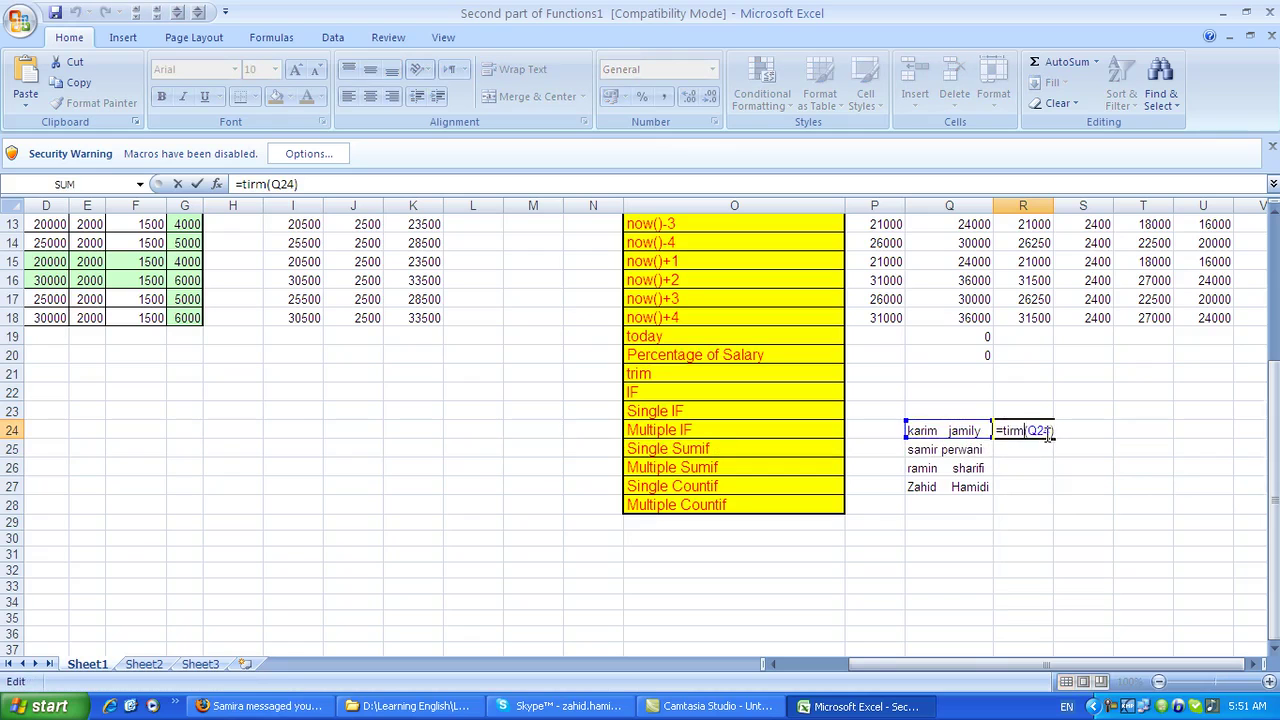
pyautogui.press('BackSpace')
pyautogui.press('BackSpace')
pyautogui.press('BackSpace')
pyautogui.write('rim')
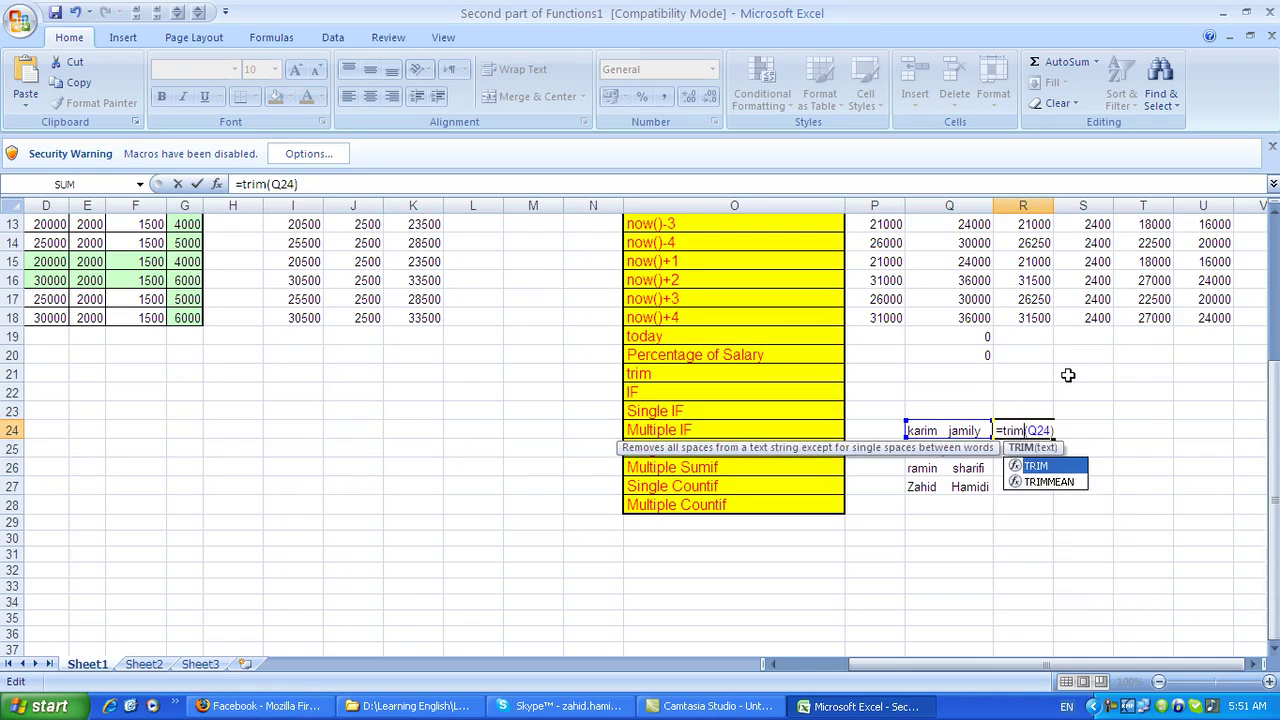
pyautogui.press('Return')
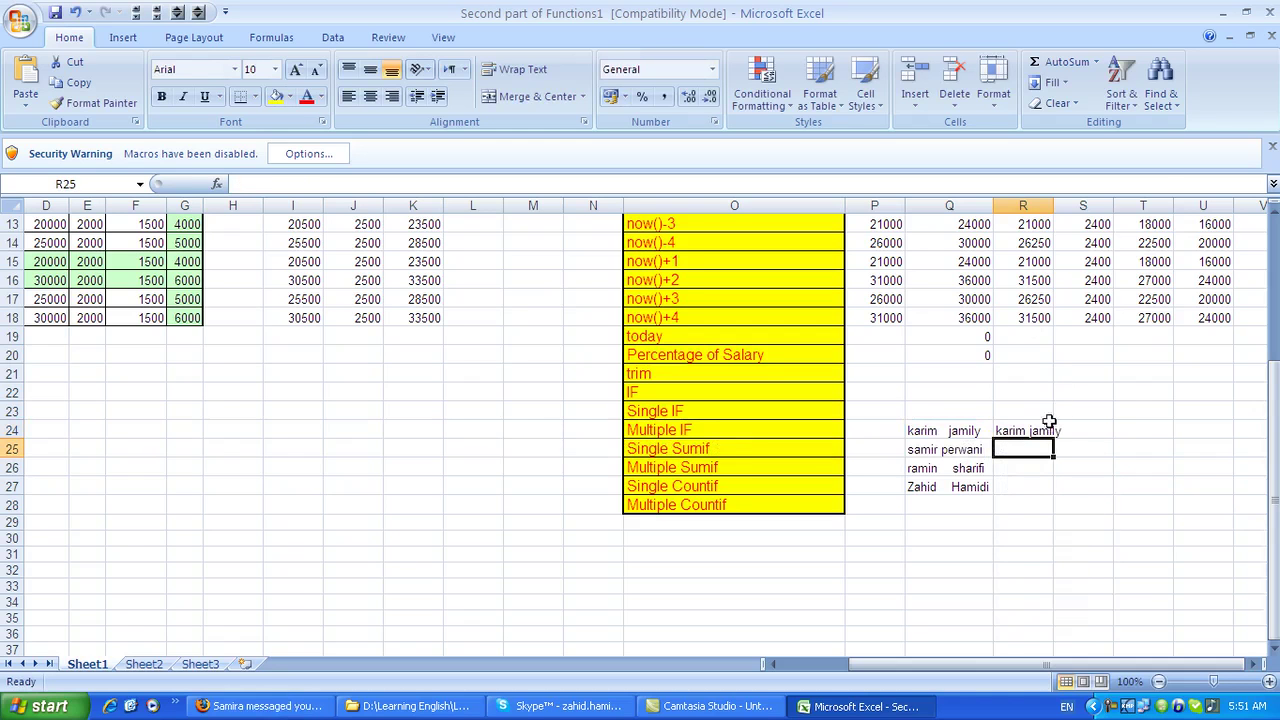
# Step: Widen column R and fill the TRIM formula down to R27
pyautogui.moveTo(1053, 204); pyautogui.dragTo(1076, 204)
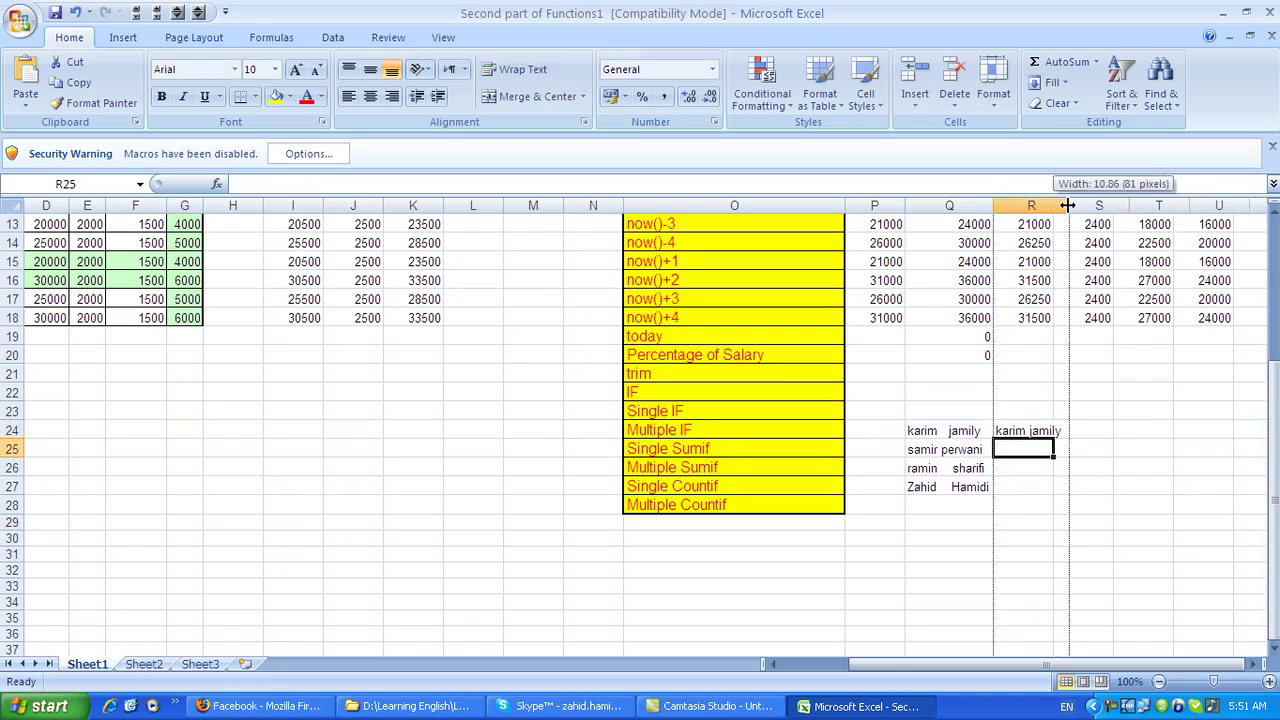
pyautogui.click(1048, 428)
pyautogui.moveTo(1075, 437); pyautogui.dragTo(1078, 500)
pyautogui.click(1028, 512)
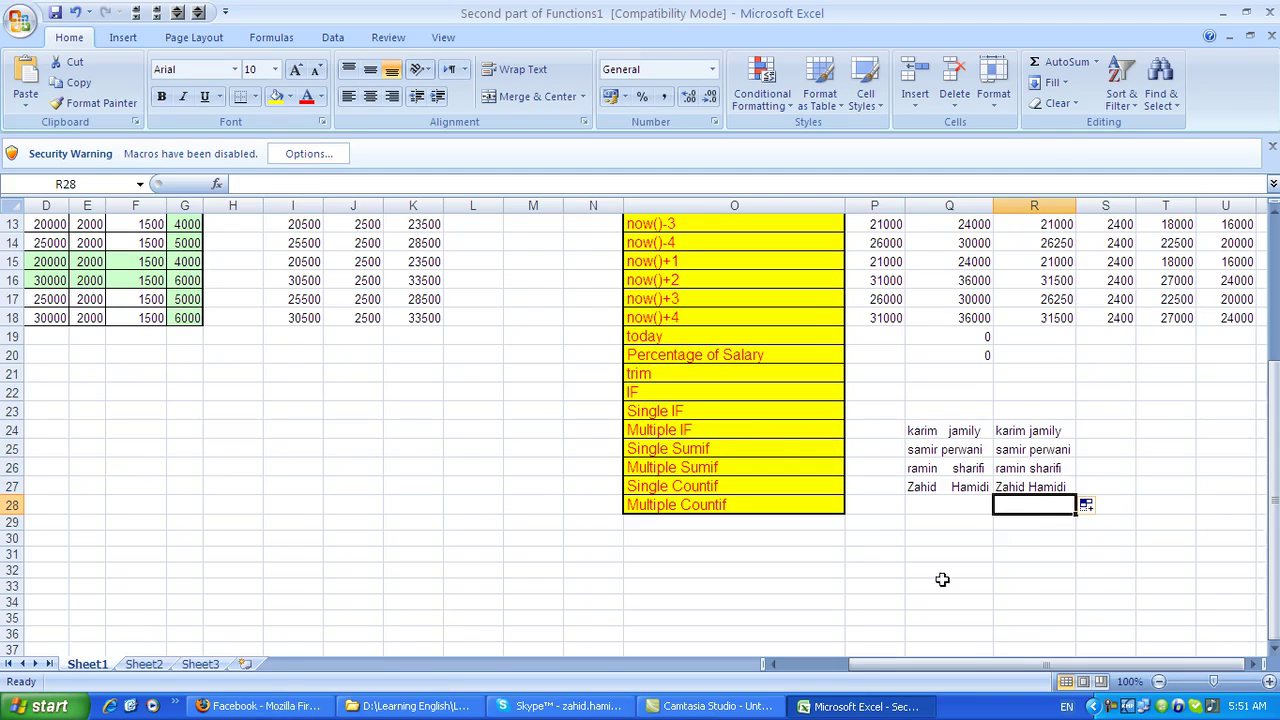
pyautogui.click(650, 377)
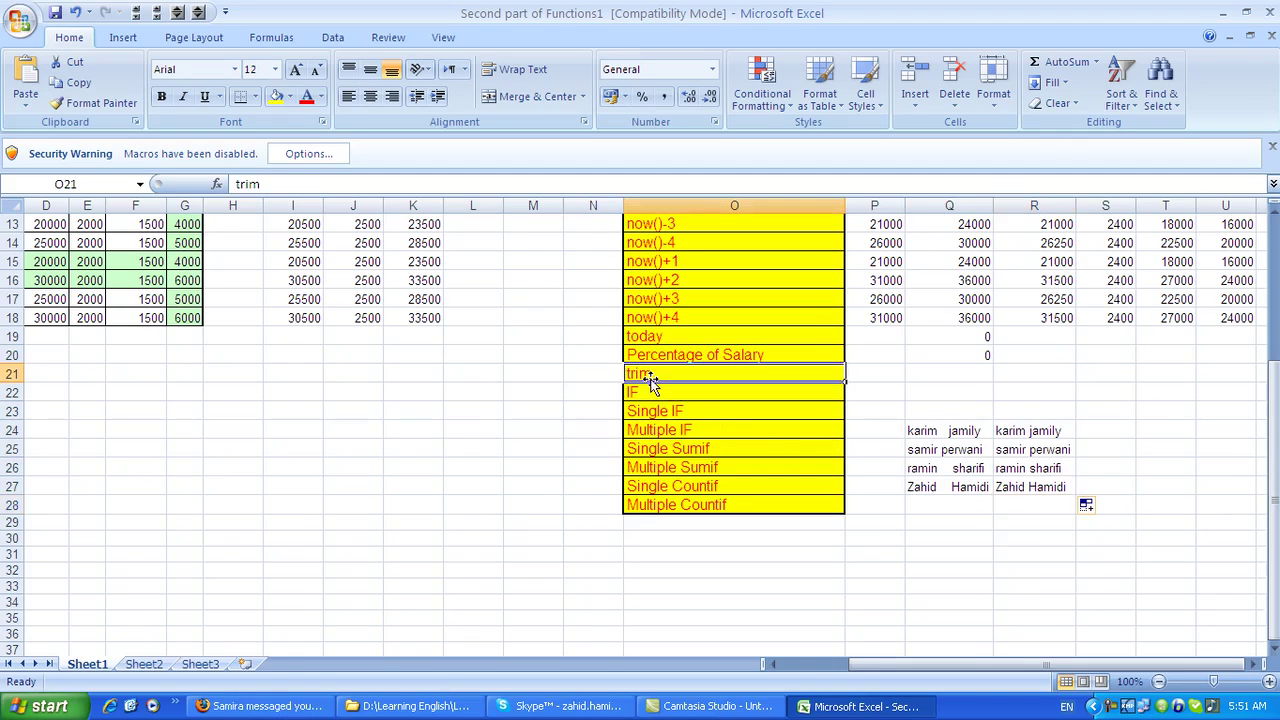
pyautogui.click(406, 428)
pyautogui.scroll(2, 403, 420)
# Step: Clear the leftover values in I2:M19 and columns P to U
pyautogui.scroll(2, 401, 418)
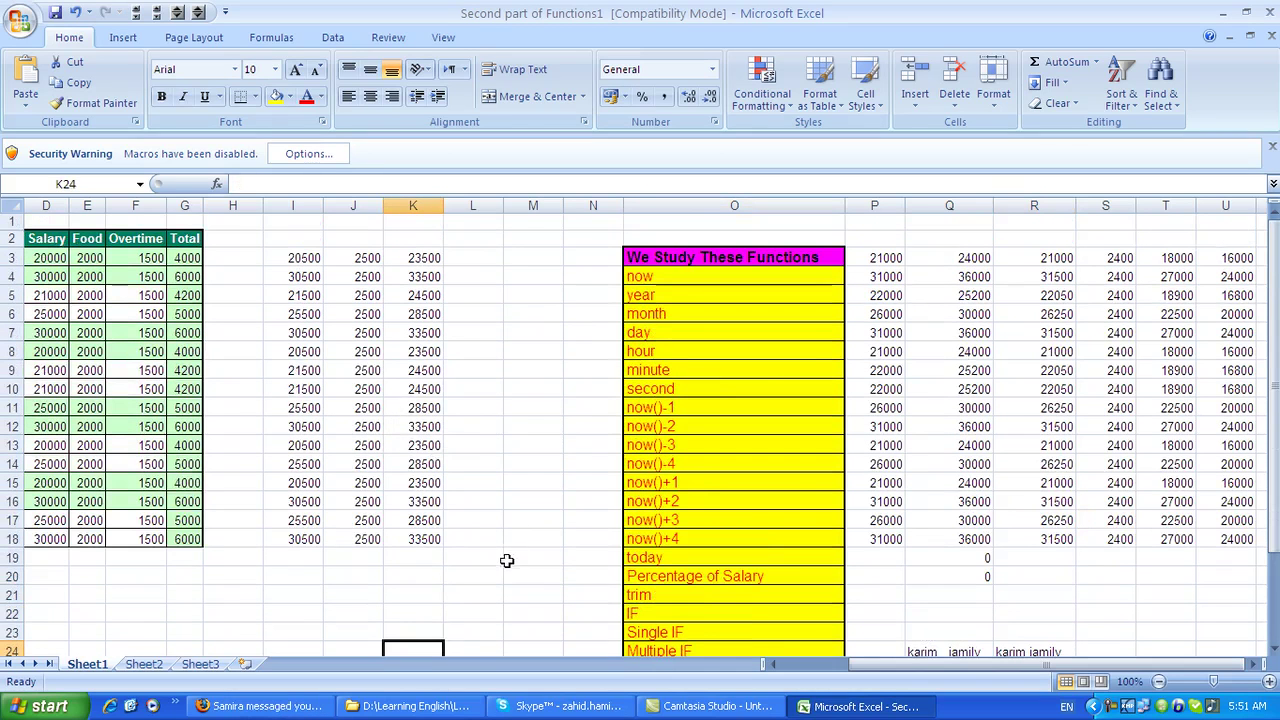
pyautogui.moveTo(506, 557); pyautogui.dragTo(289, 252)
pyautogui.press('Delete')
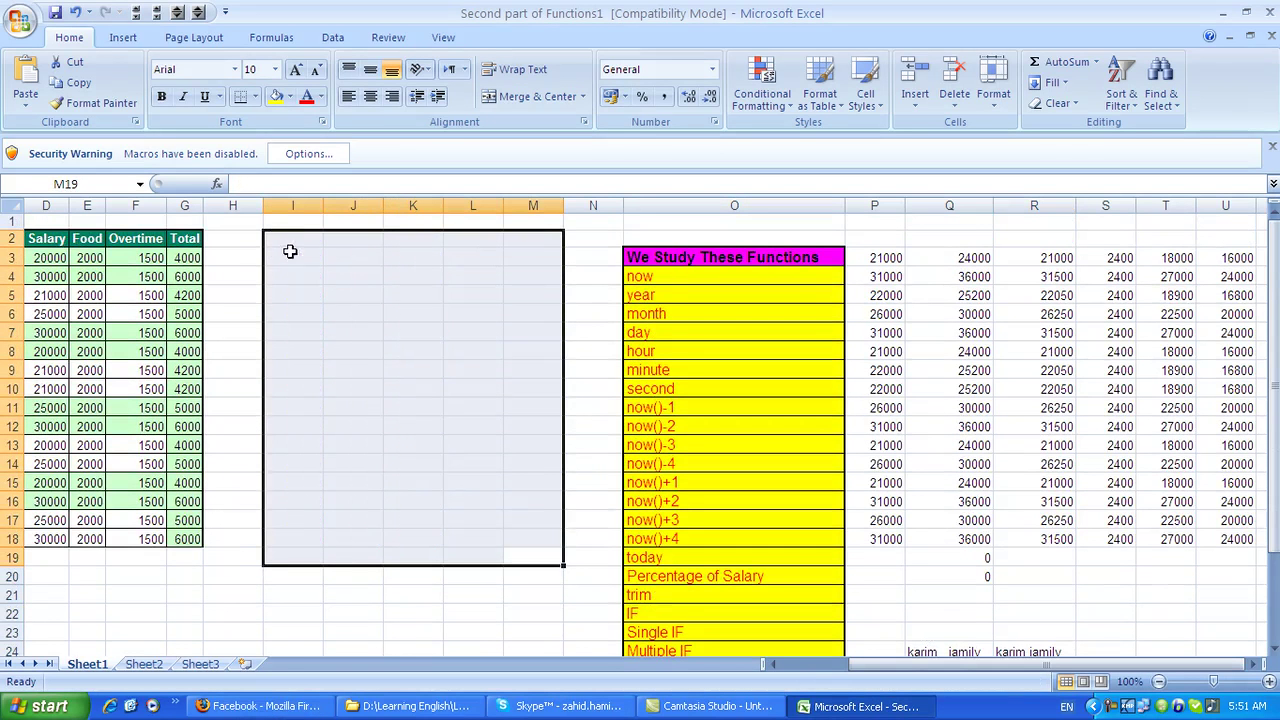
pyautogui.moveTo(885, 238)
pyautogui.mouseDown()
pyautogui.moveTo(988, 295)
pyautogui.moveTo(1190, 640)
pyautogui.mouseUp()
pyautogui.press('Delete')
pyautogui.click(1133, 533)
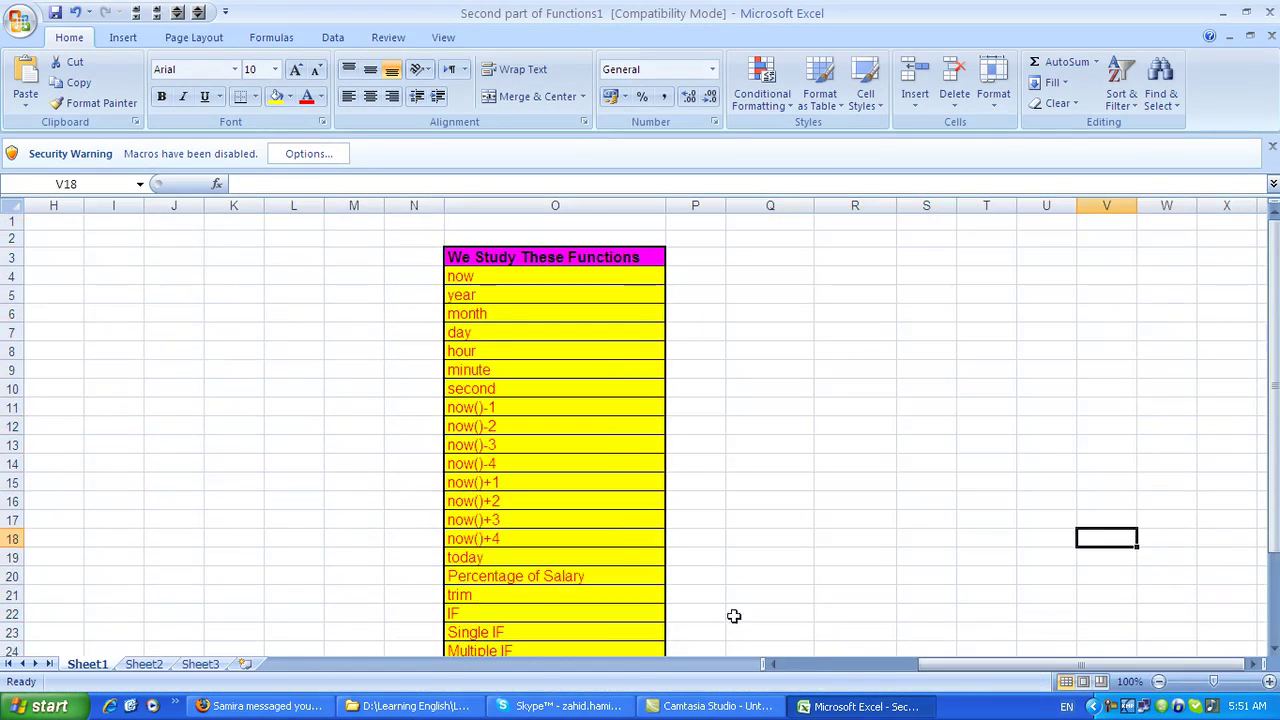
pyautogui.moveTo(960, 665); pyautogui.dragTo(808, 668)
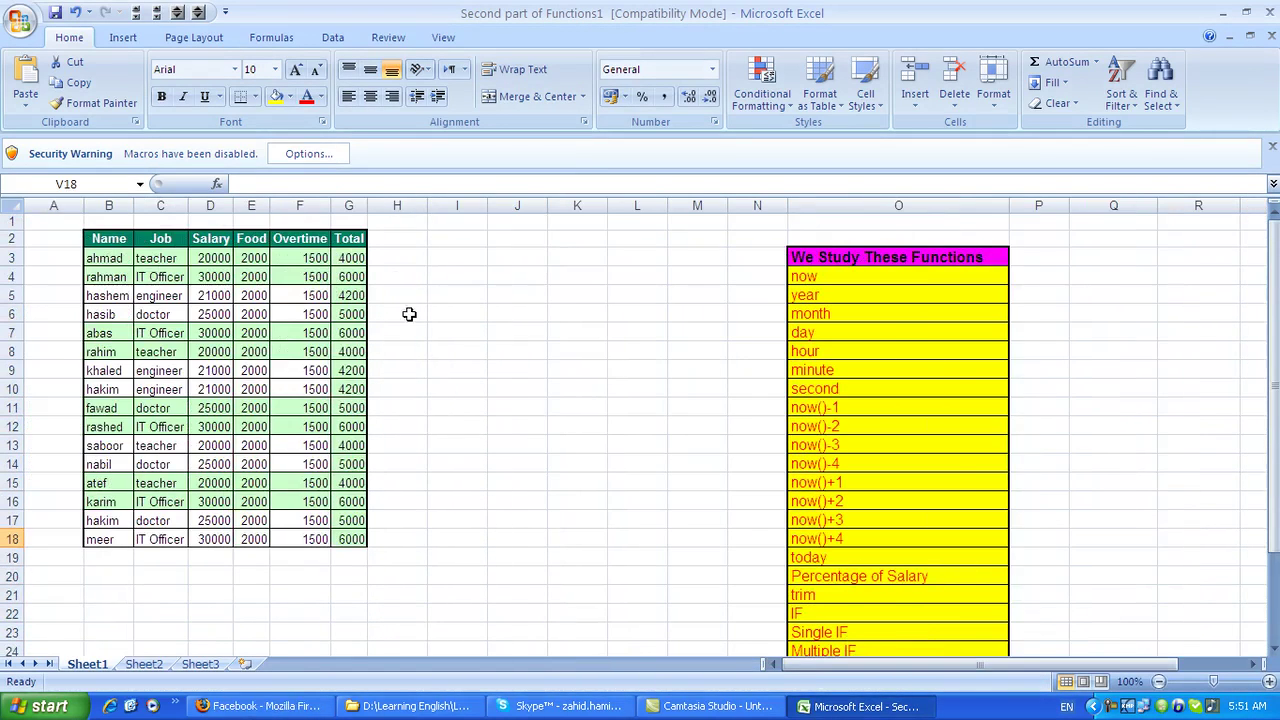
# Step: Enter =D3+1000 in H3 and fill it down to H18
pyautogui.click(395, 259)
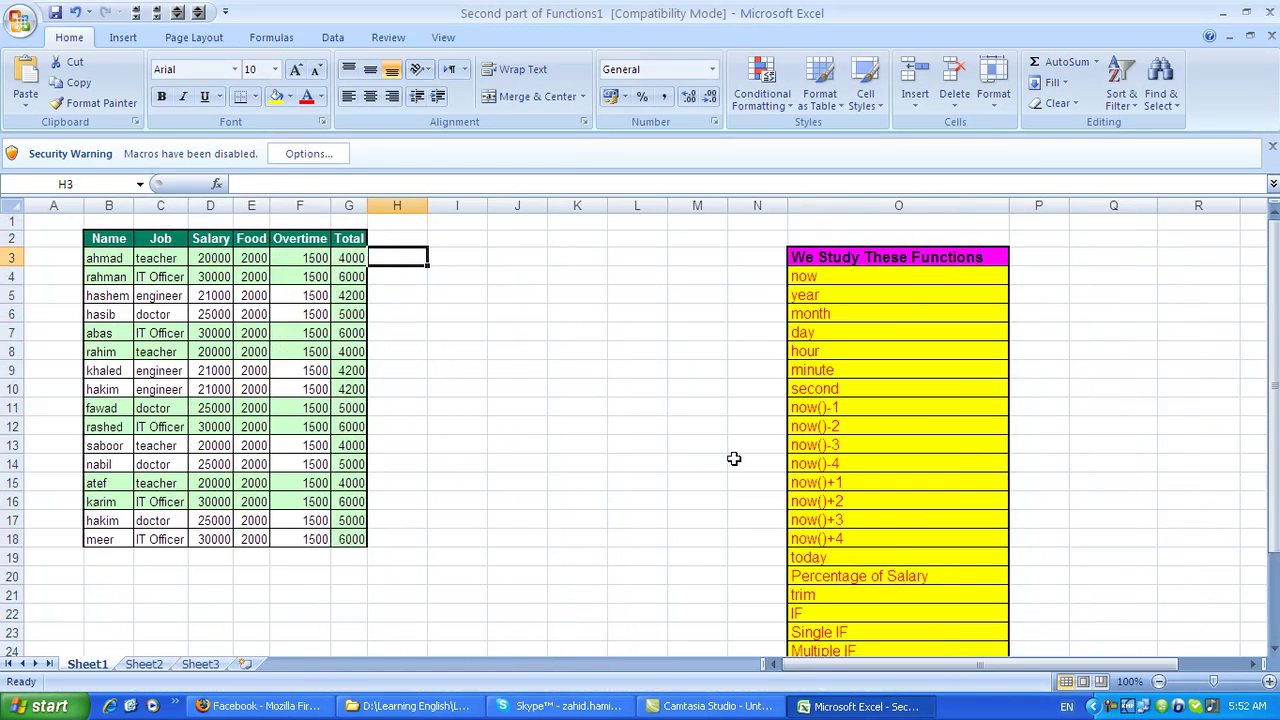
pyautogui.write('=d3+1000')
pyautogui.press('Return')
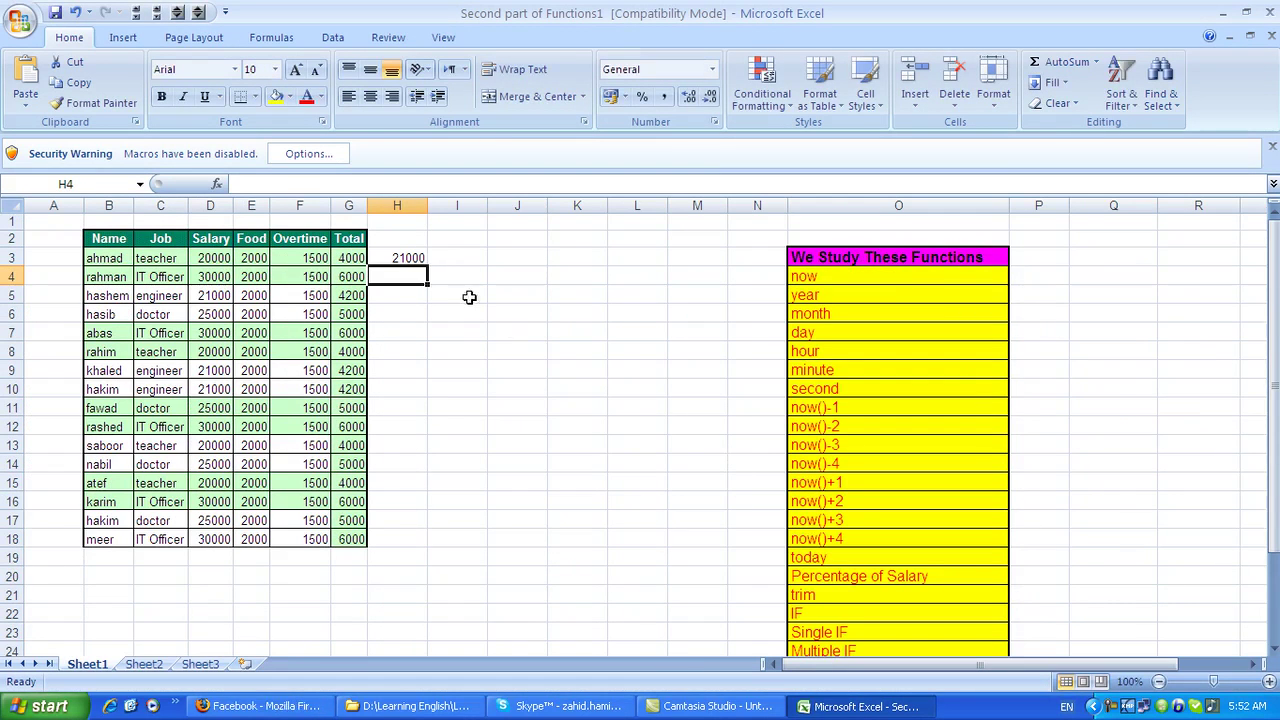
pyautogui.click(398, 258)
pyautogui.moveTo(427, 267); pyautogui.dragTo(427, 548)
pyautogui.click(469, 350)
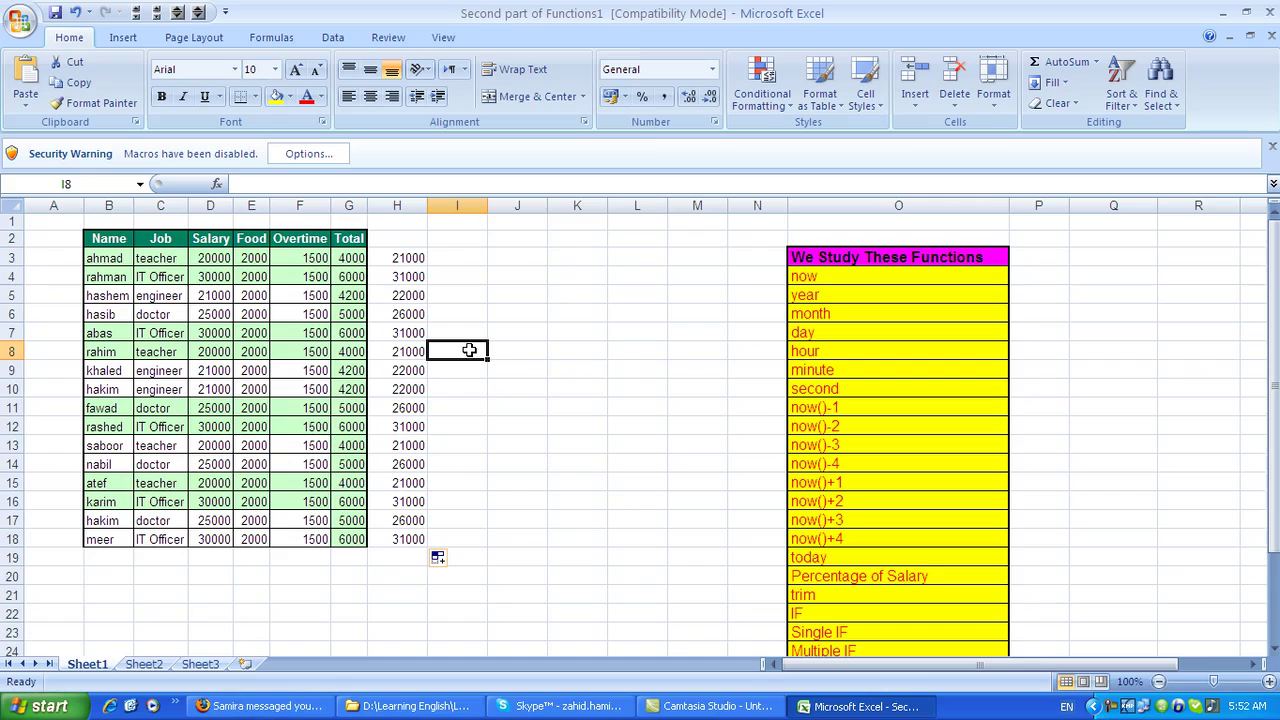
pyautogui.press('Up')
pyautogui.press('Up')
pyautogui.press('Up')
pyautogui.press('Up')
pyautogui.press('Up')
pyautogui.press('Up')
pyautogui.press('Down')
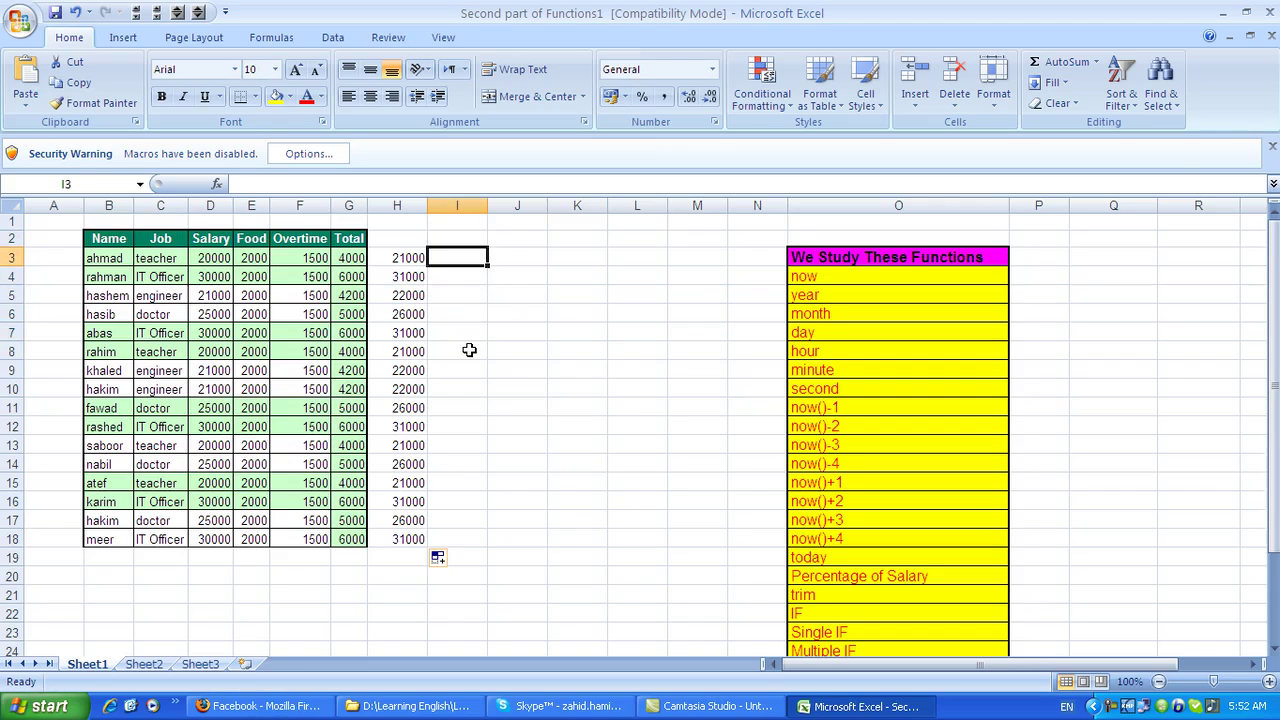
# Step: Enter =IF(C3="IT Officer",D3+1000) in I3 and fill it down to I18
pyautogui.write('=if(')
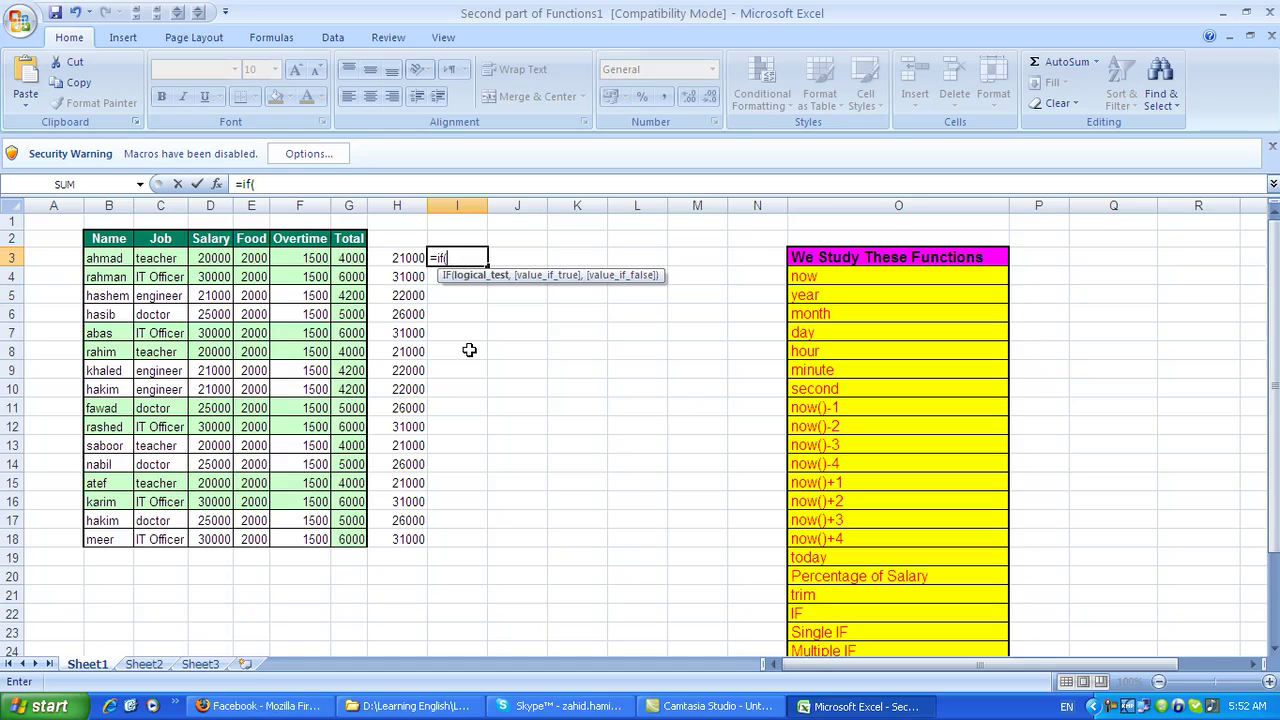
pyautogui.write('c3="I')
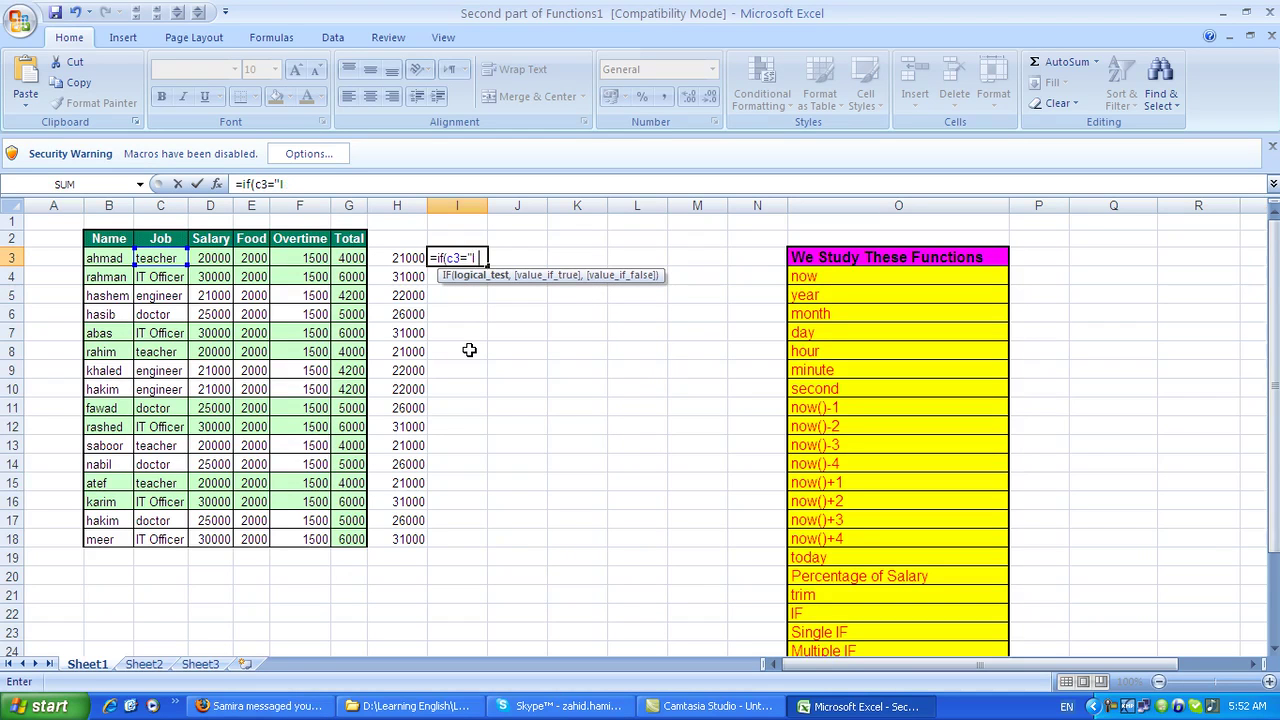
pyautogui.write('T')
pyautogui.write(' Officer",d3+')
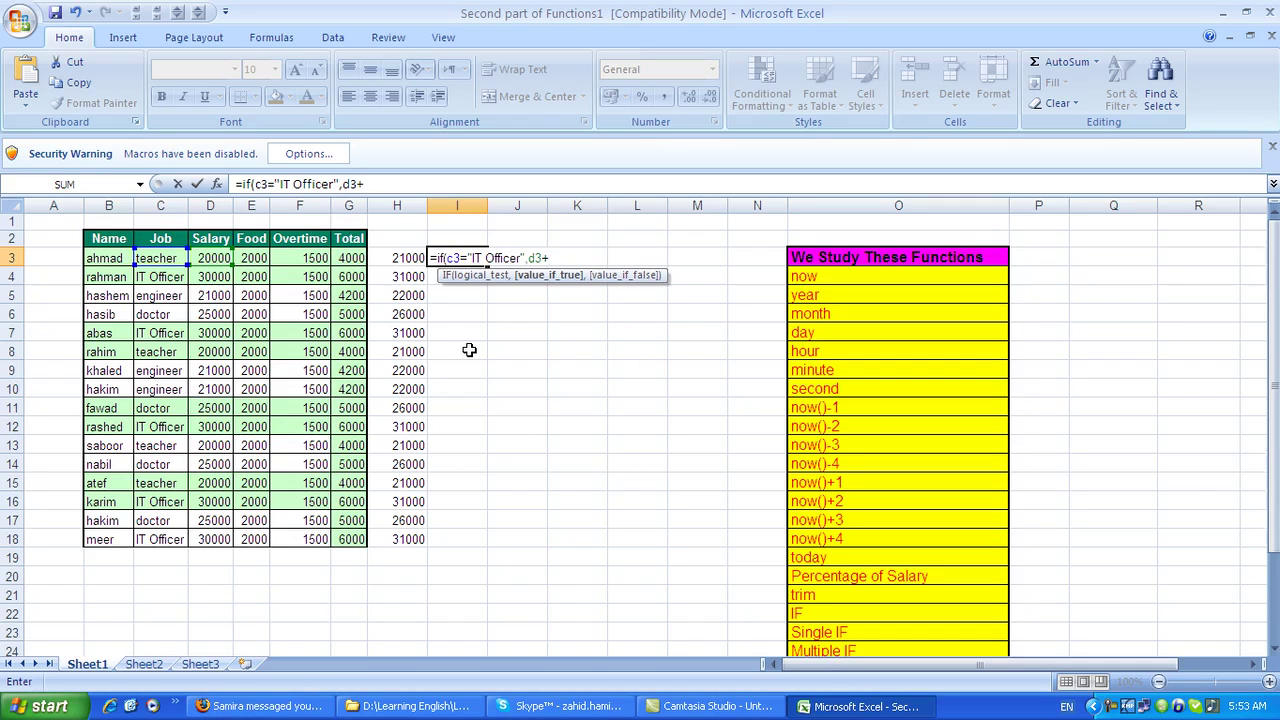
pyautogui.write('1000')
pyautogui.write(')')
pyautogui.press('Return')
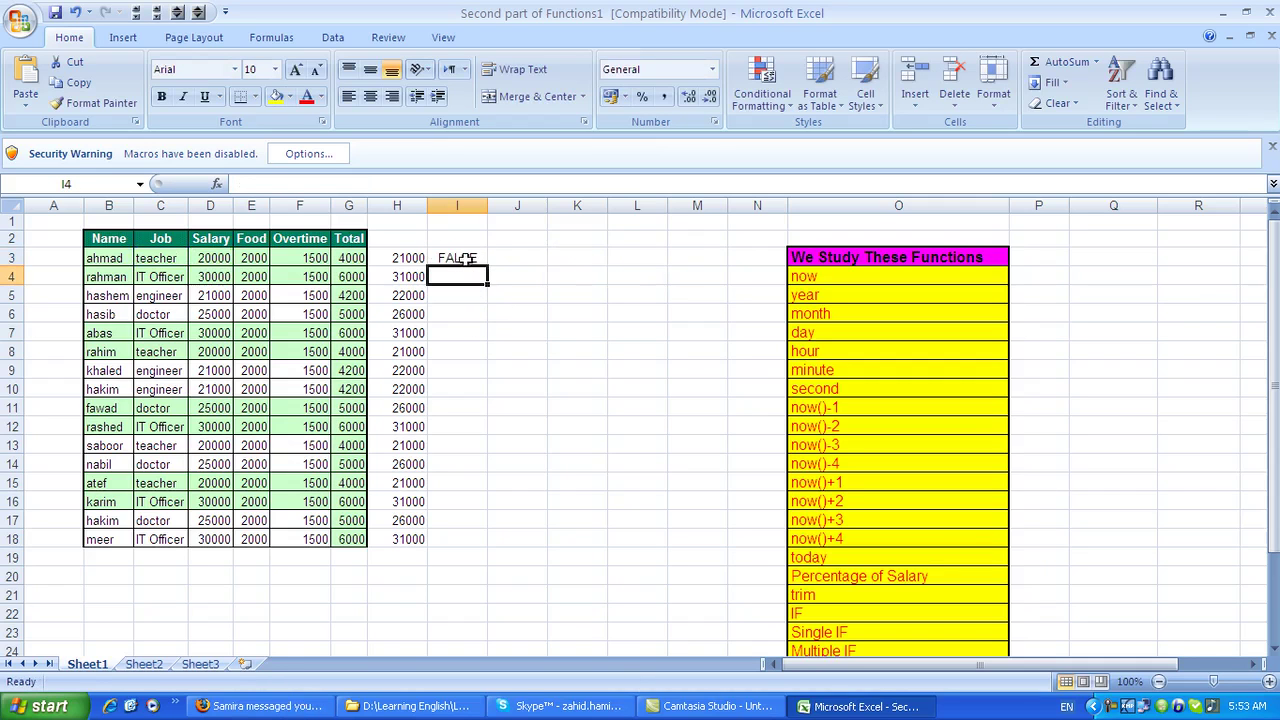
pyautogui.click(462, 259)
pyautogui.moveTo(487, 267); pyautogui.dragTo(484, 541)
pyautogui.click(554, 402)
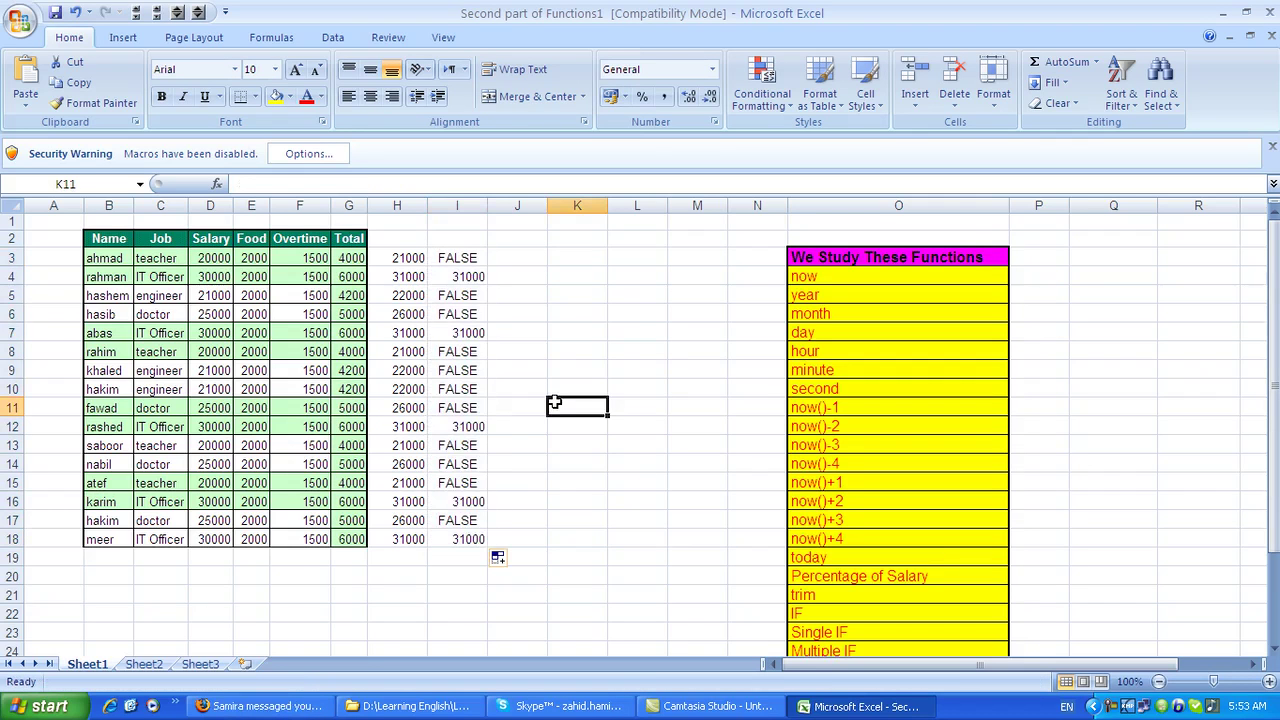
# Step: Check job titles and salaries against the IF results in column I
pyautogui.click(166, 280)
pyautogui.click(206, 279)
pyautogui.click(476, 286)
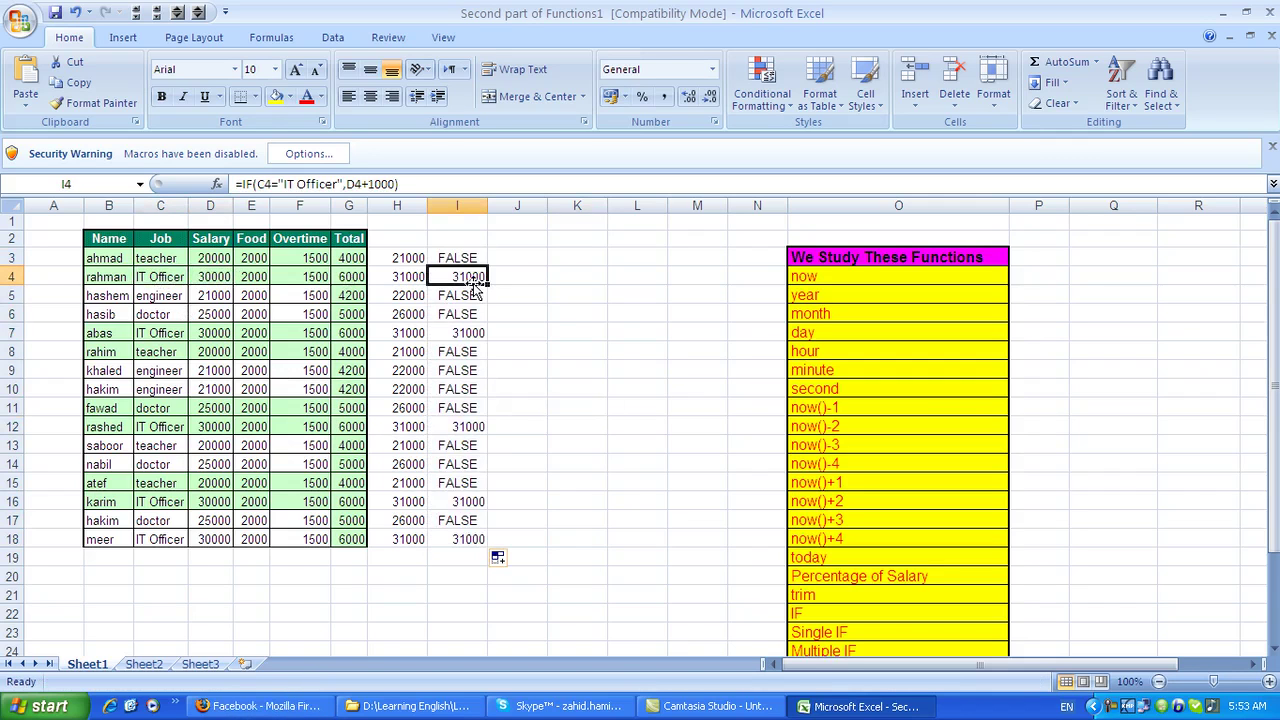
pyautogui.click(451, 258)
pyautogui.click(457, 389)
pyautogui.click(457, 464)
pyautogui.click(457, 539)
pyautogui.click(585, 368)
pyautogui.click(508, 266)
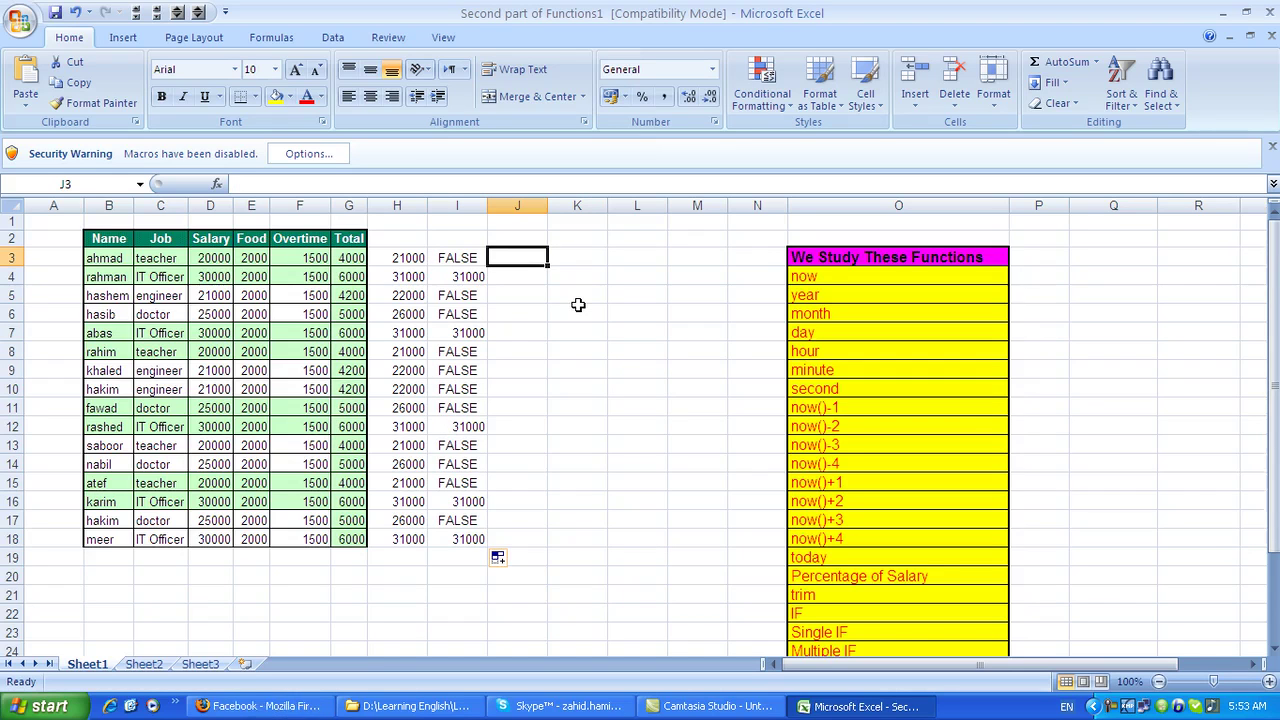
# Step: Enter =IF(C3="teacher",D3+2000) in J3 and fill it down to J18
pyautogui.write('=')
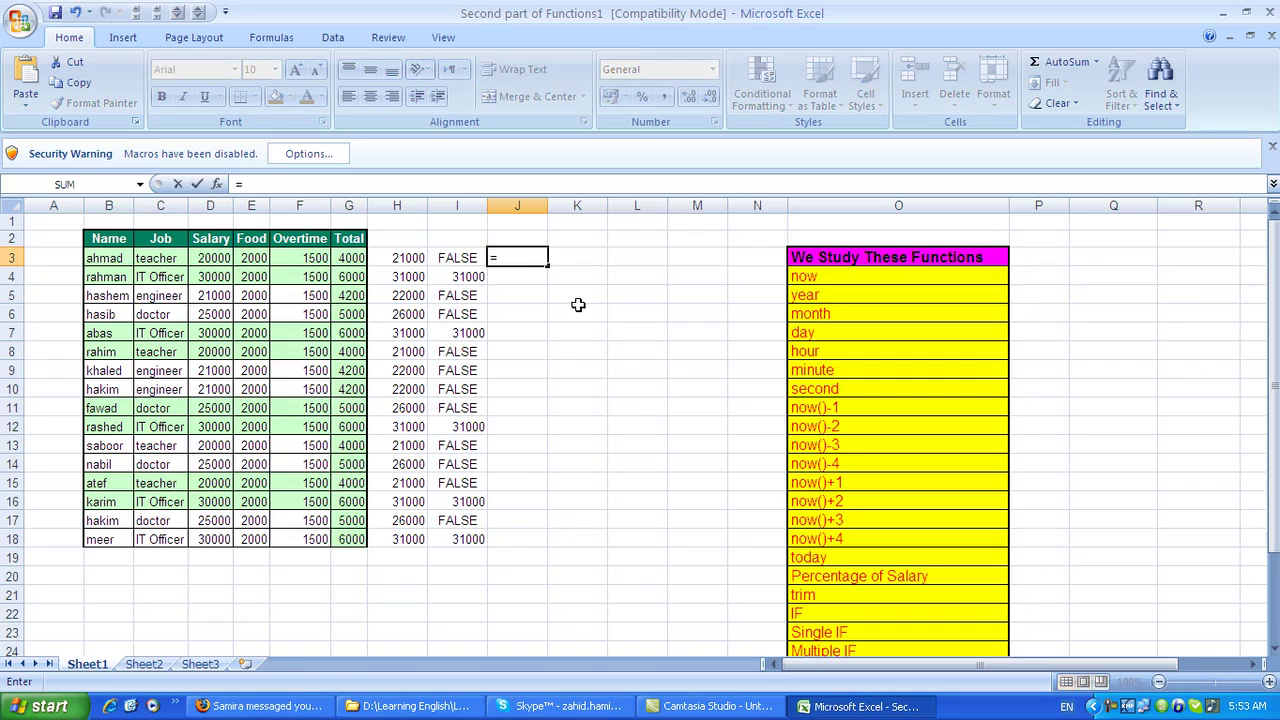
pyautogui.write('if(')
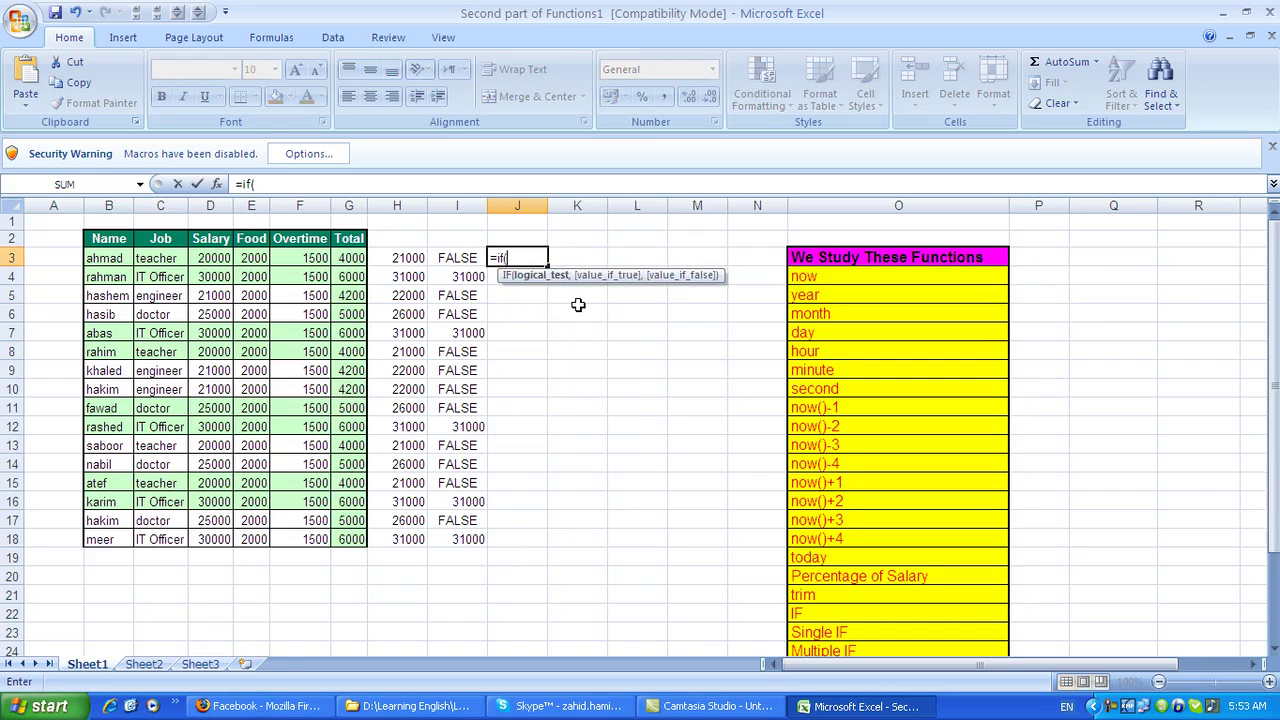
pyautogui.write('c3="teacher",d3+')
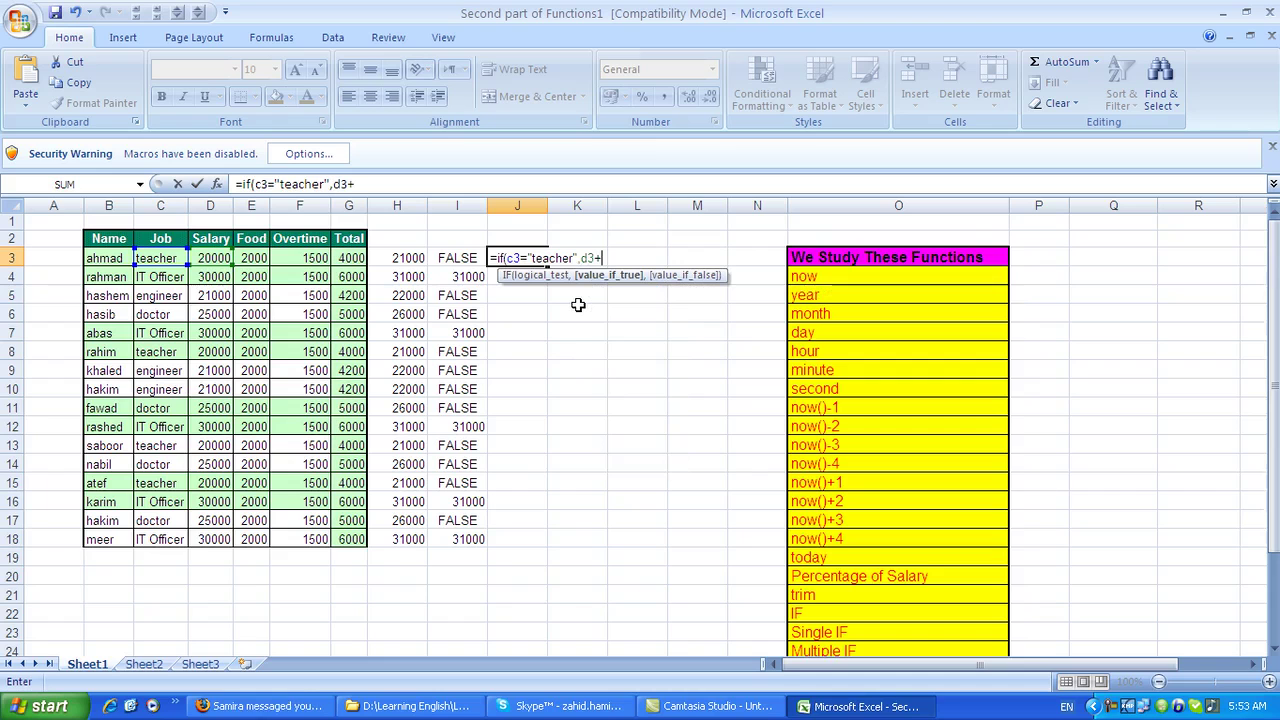
pyautogui.write('2000')
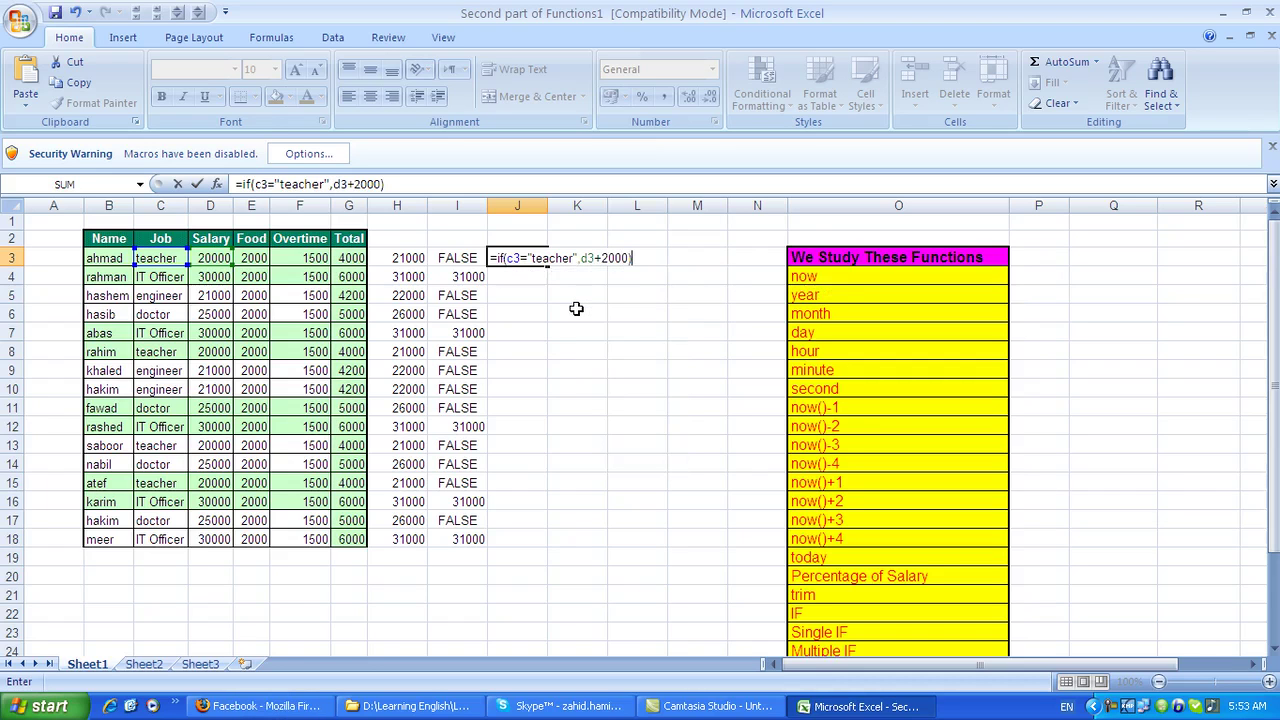
pyautogui.press('Return')
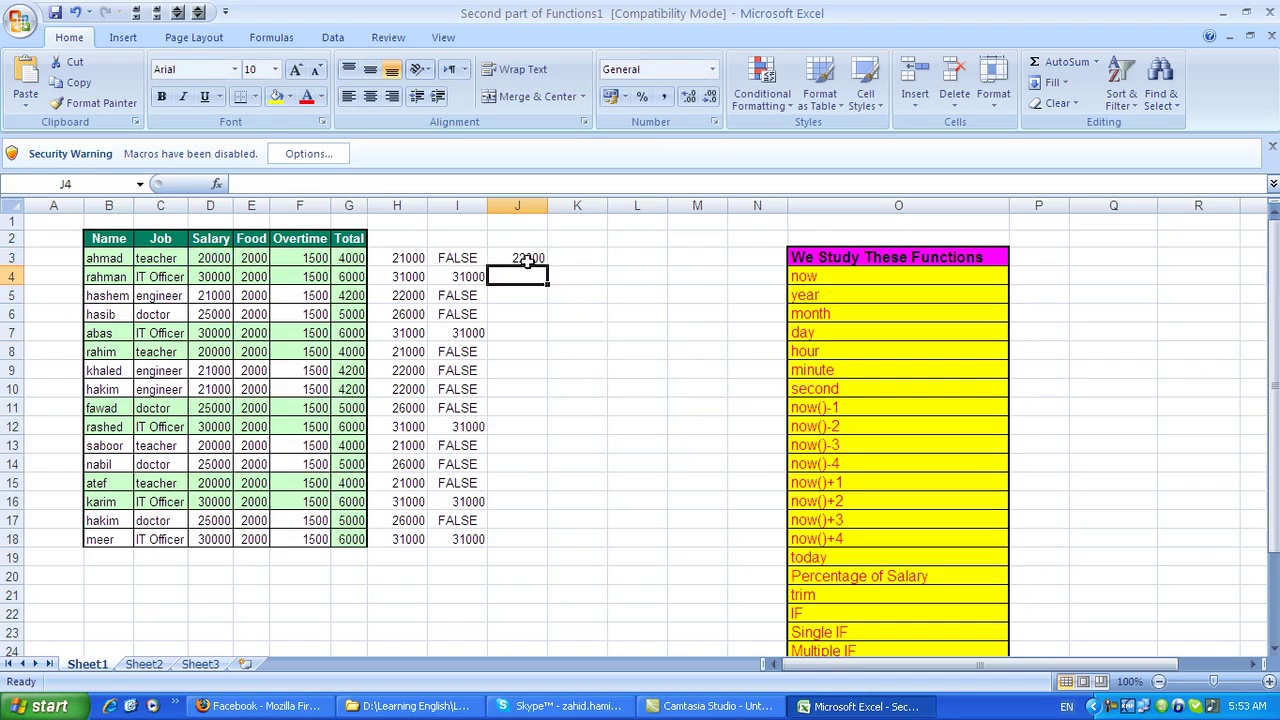
pyautogui.click(533, 268)
pyautogui.moveTo(546, 265); pyautogui.dragTo(508, 537)
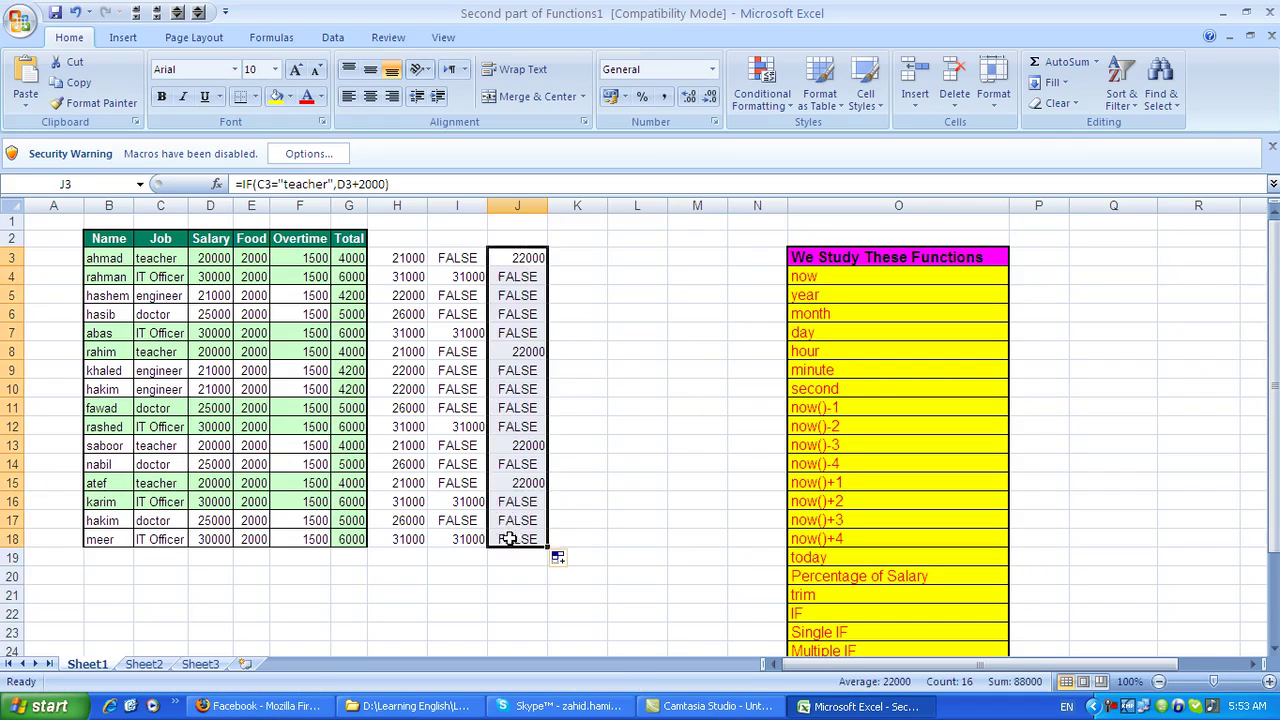
pyautogui.click(565, 256)
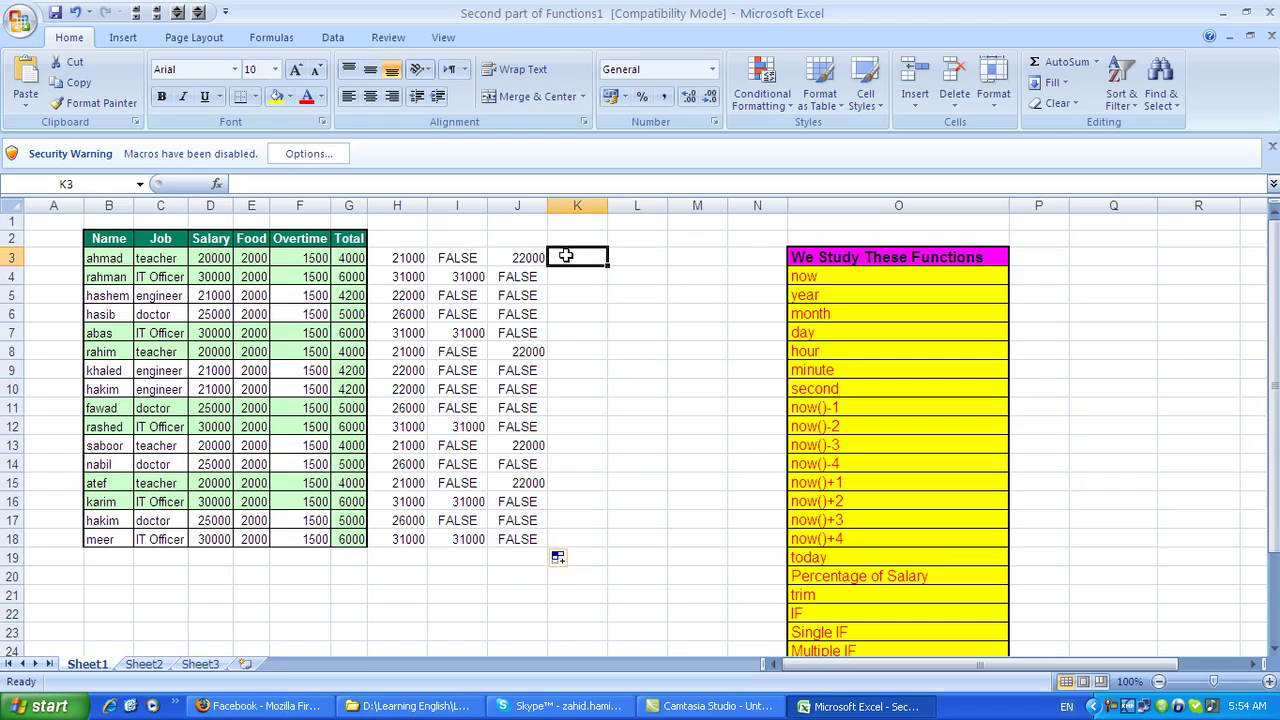
pyautogui.write('=if(')
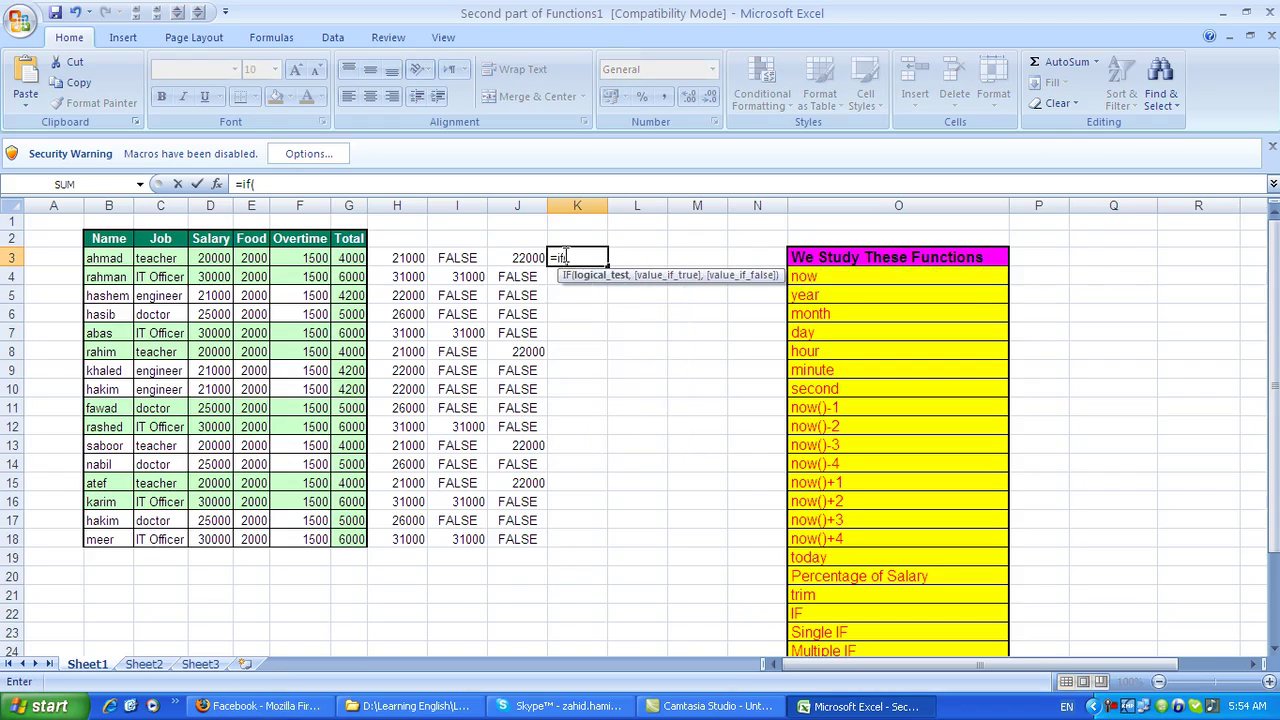
pyautogui.write('c3="eng')
# Step: Finish typing =if(c3="engineer",d3-500 in K3, fixing the 5000 typo to 500
pyautogui.press('BackSpace')
pyautogui.write('gineer"')
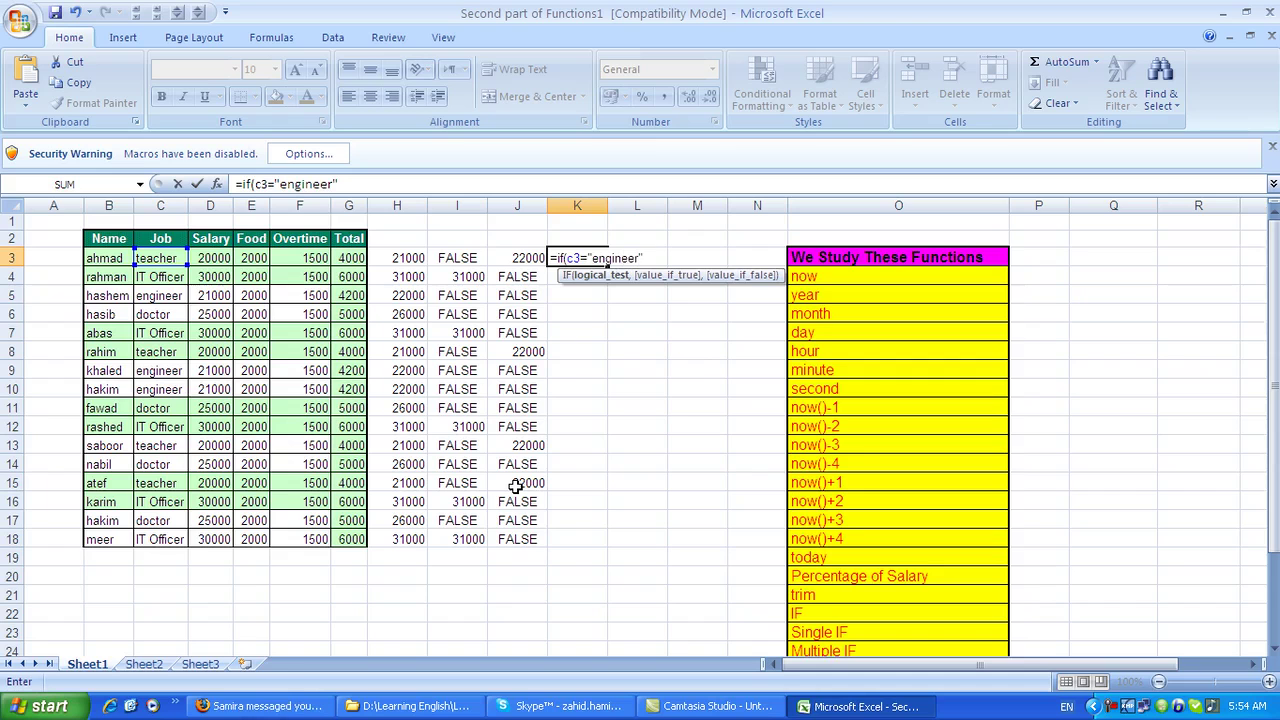
pyautogui.write(',d3')
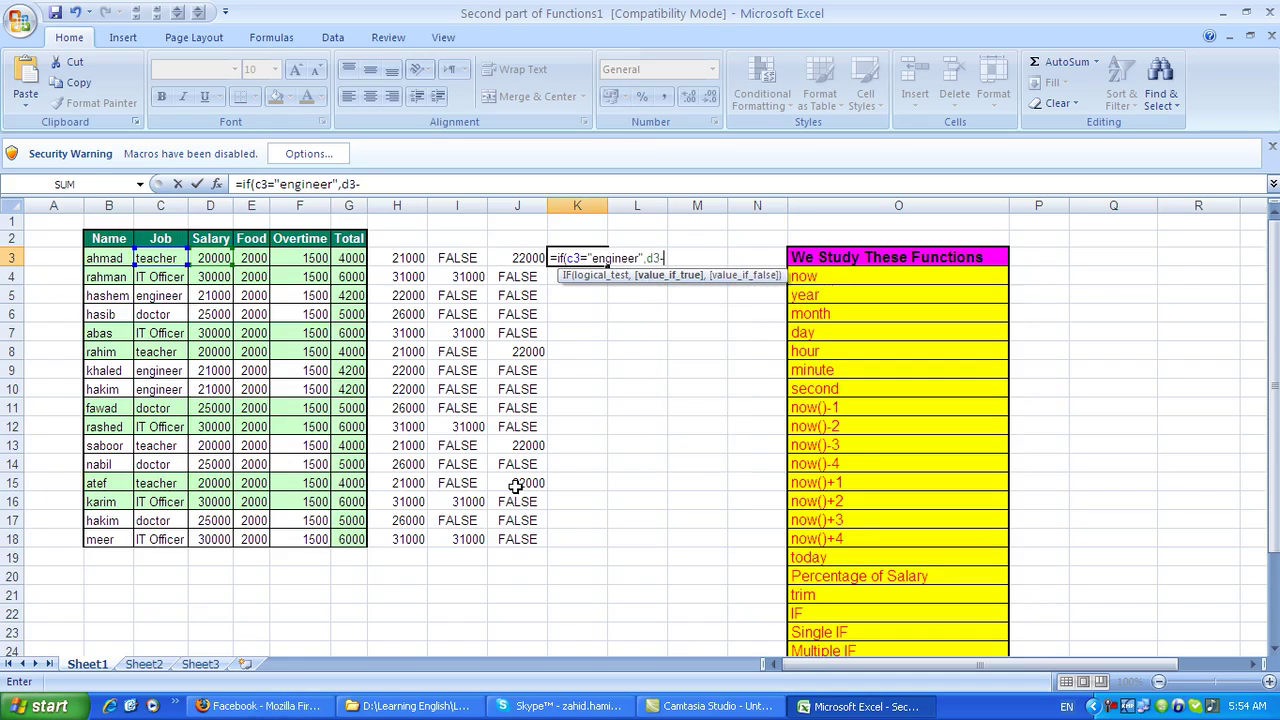
pyautogui.write('-5000')
pyautogui.press('BackSpace')
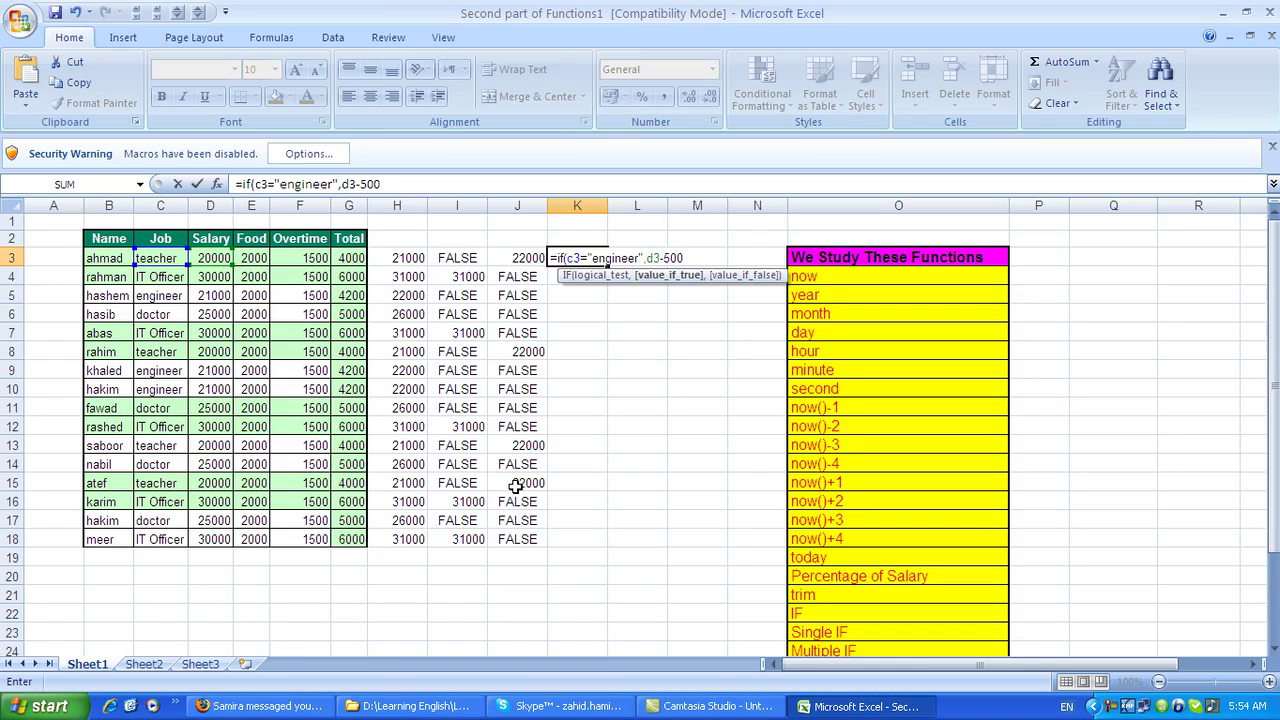
# Step: Complete K3 as =IF(C3="engineer",D3-500," ") and fill it down to K18
pyautogui.write(',')
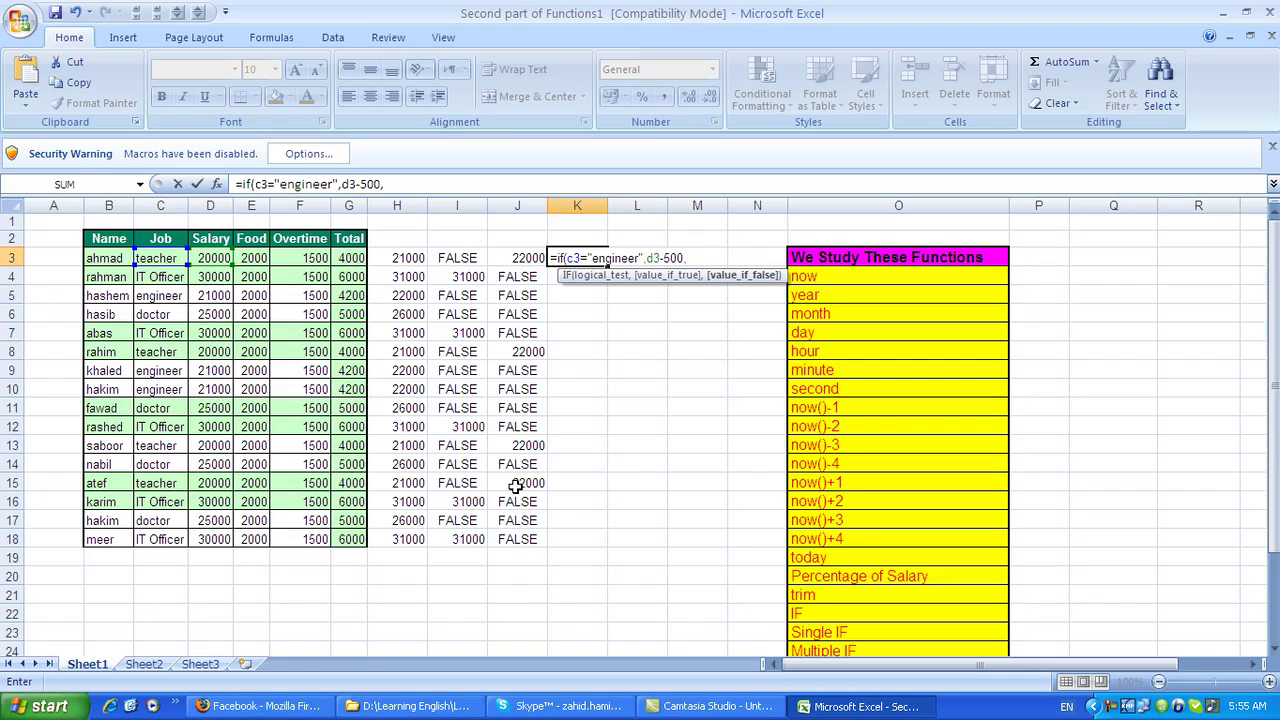
pyautogui.write('" ")')
pyautogui.press('Return')
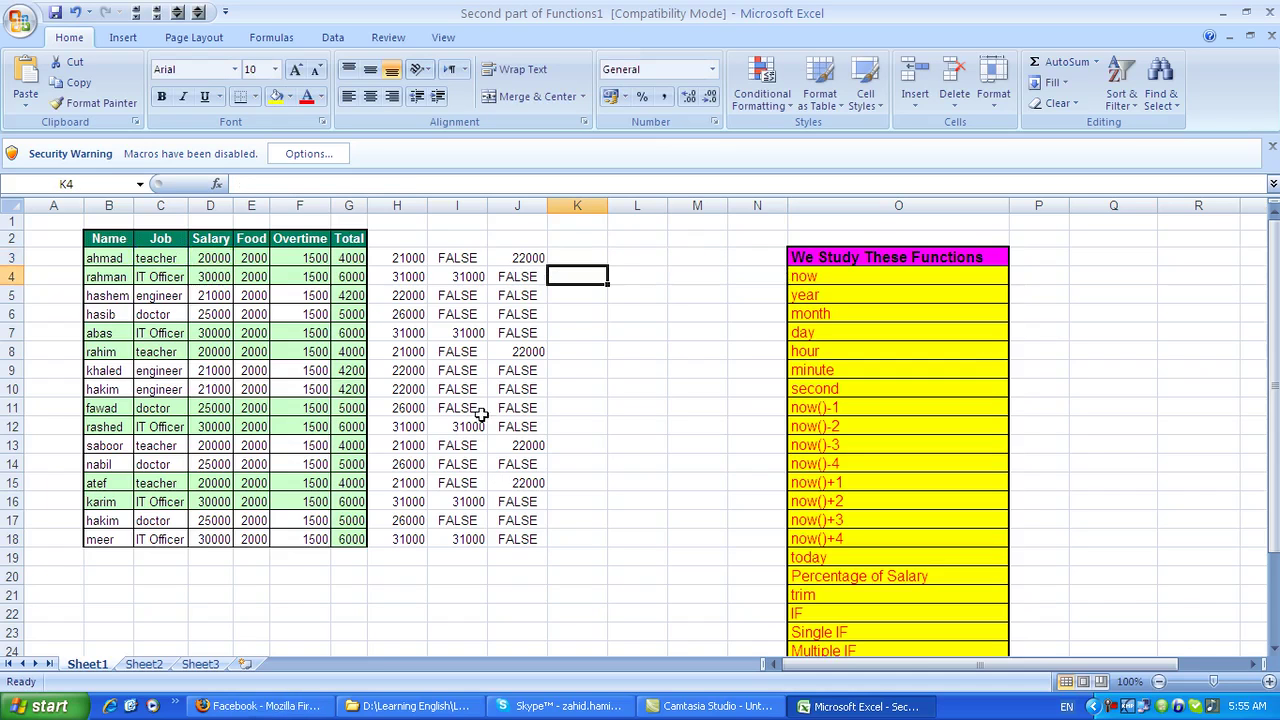
pyautogui.click(588, 260)
pyautogui.moveTo(606, 266); pyautogui.dragTo(571, 539)
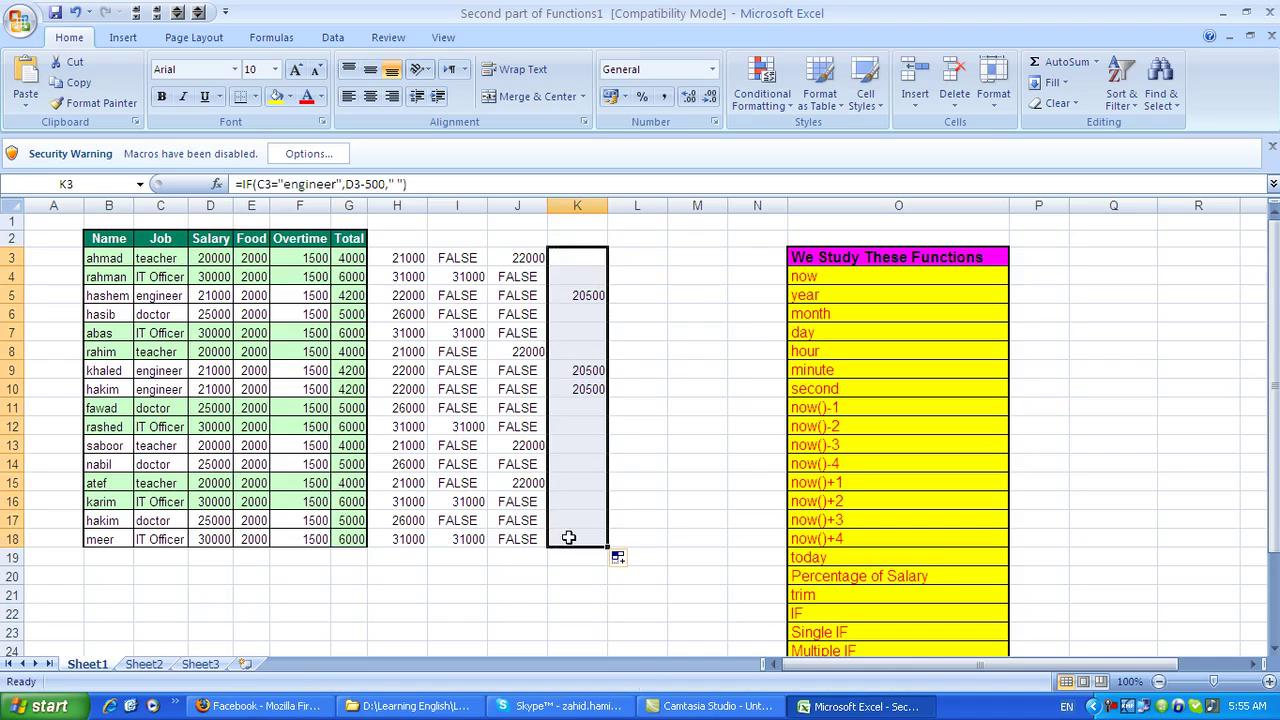
# Step: Start the doctor pay formula =IF(C3="doctor",D3+E3+F3) in L3
pyautogui.click(652, 292)
pyautogui.press('Up')
pyautogui.press('Up')
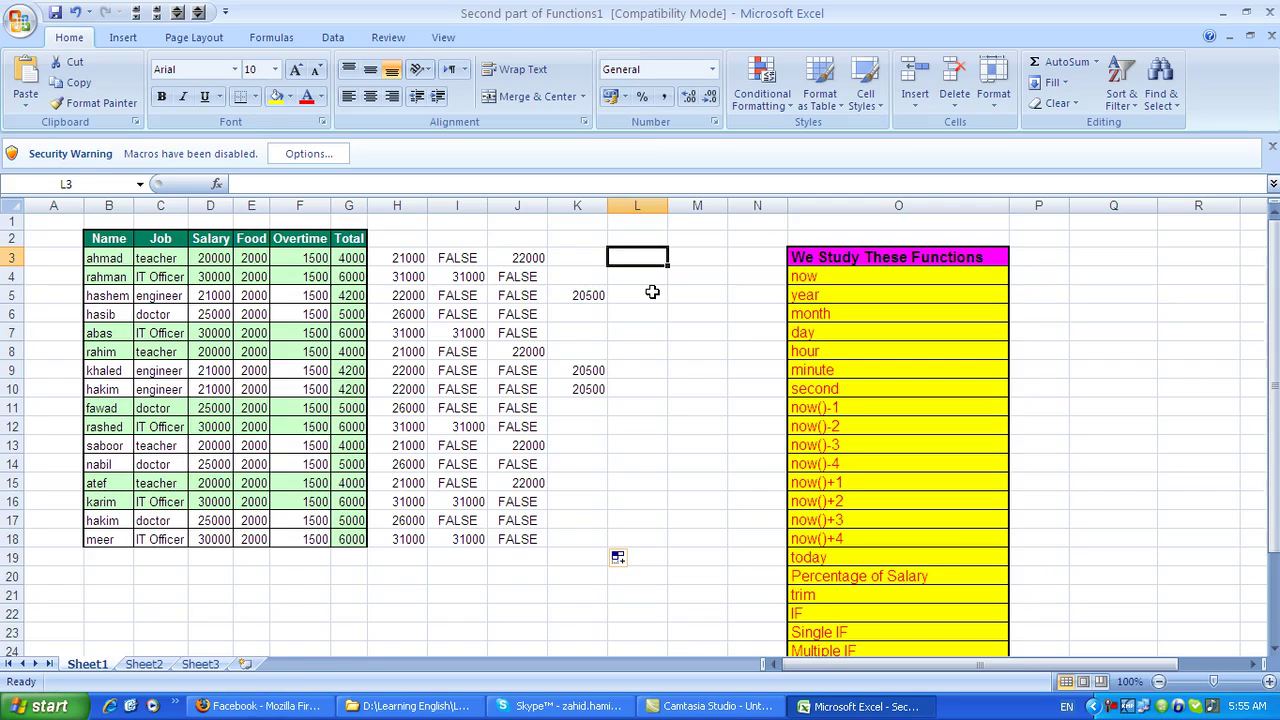
pyautogui.write('=if(c3="doctor",')
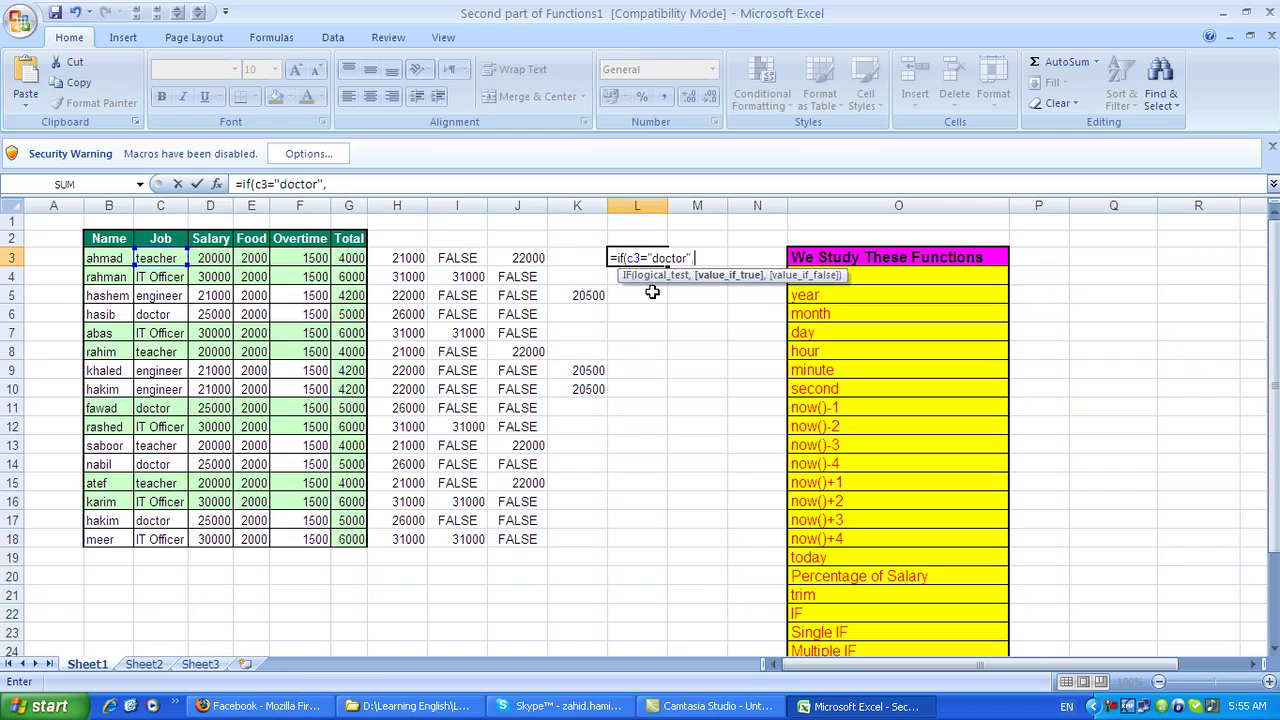
pyautogui.write('d3+e3+f3)')
# Step: Finish L3 as =IF(C3="doctor",D3+E3+F3,D3) and fill it down to L18
pyautogui.press('BackSpace')
pyautogui.write(',')
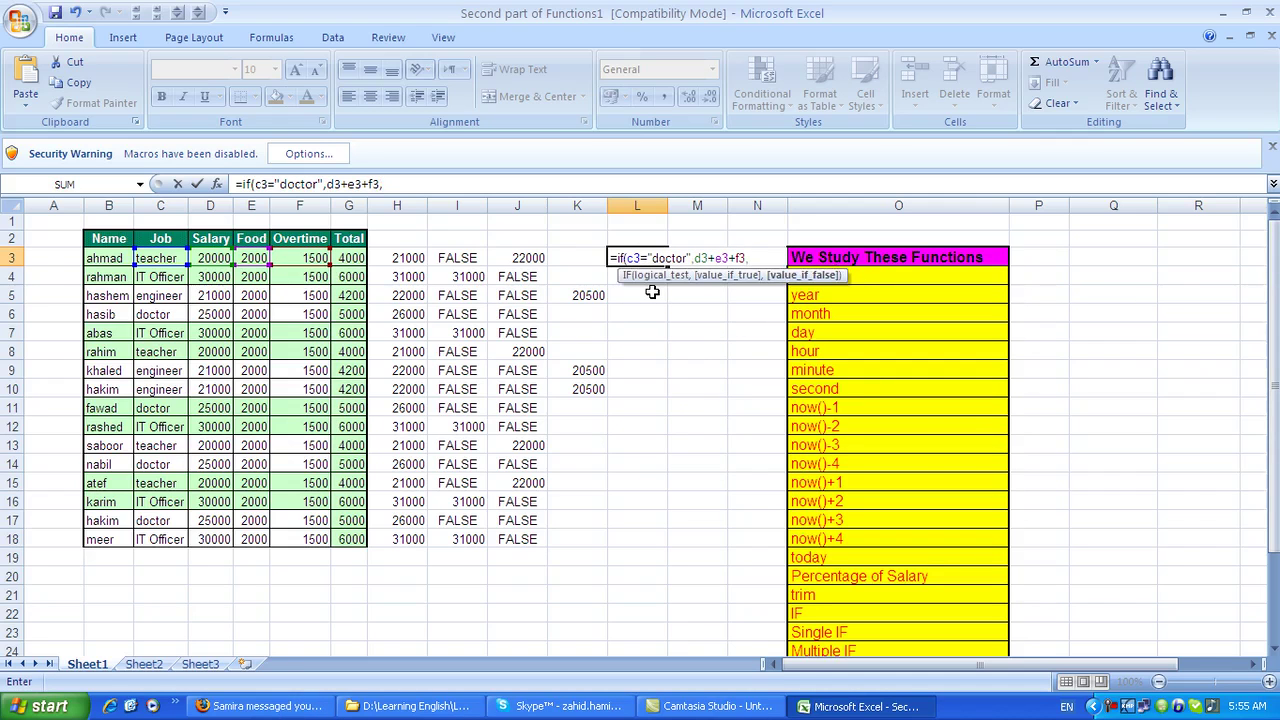
pyautogui.write('d3')
pyautogui.press('Return')
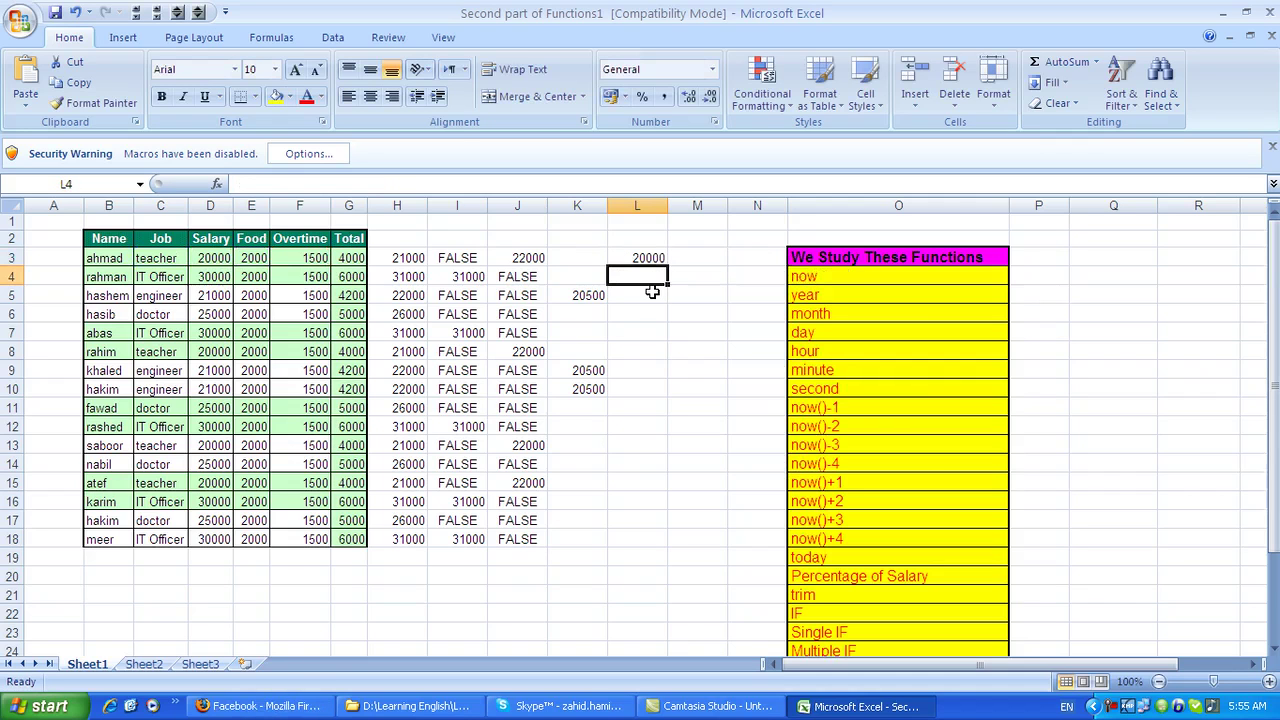
pyautogui.click(638, 260)
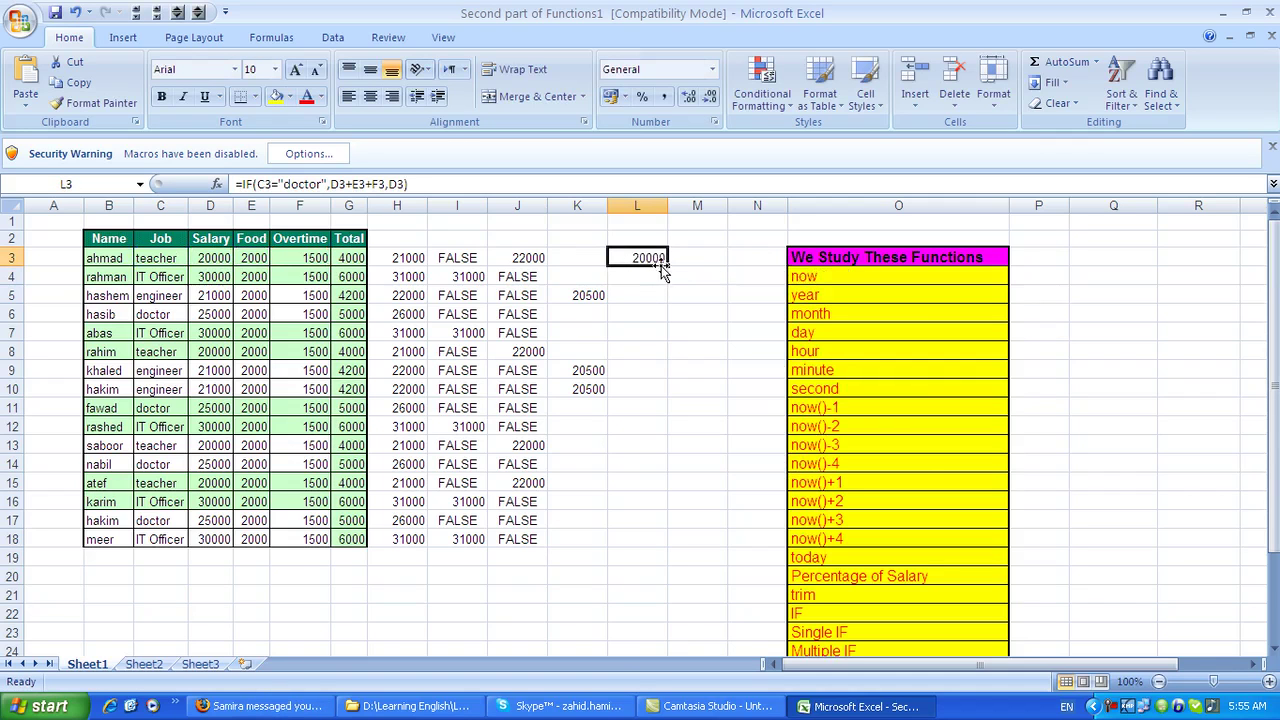
pyautogui.moveTo(669, 265); pyautogui.dragTo(648, 548)
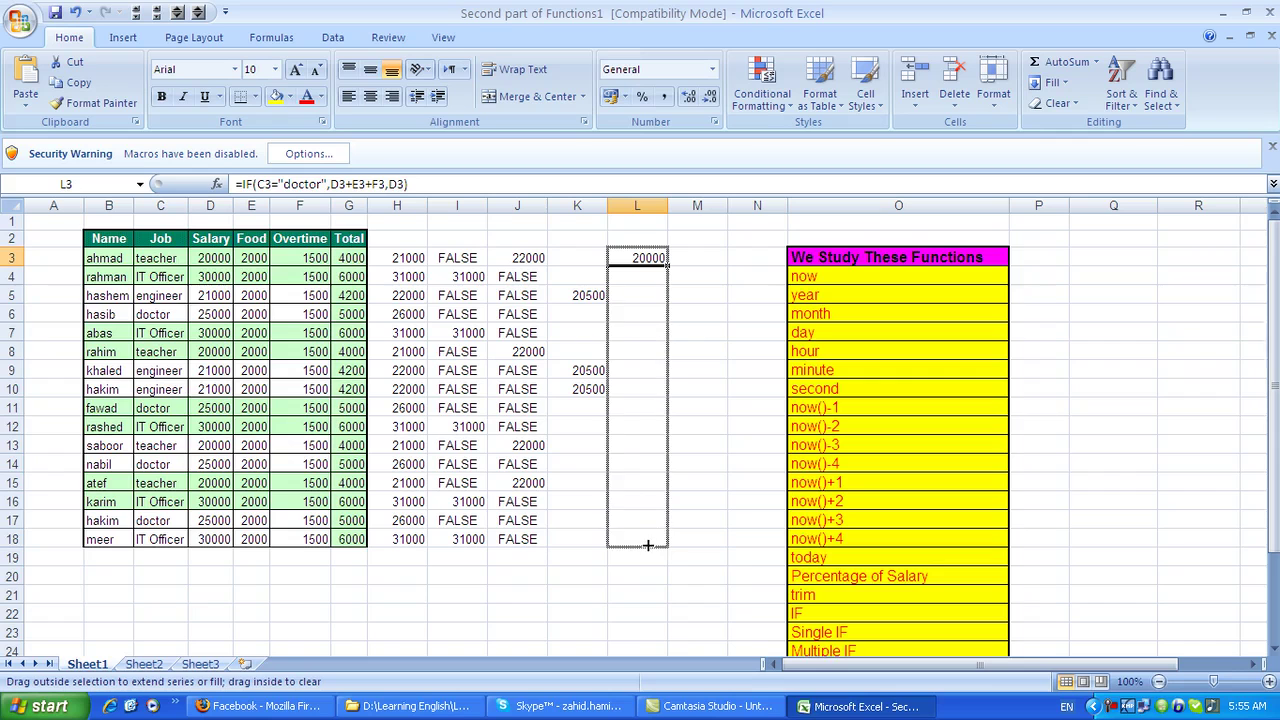
# Step: Verify row 6's doctor pay against its salary, food and overtime, then begin the IT Officer formula in M3
pyautogui.click(648, 427)
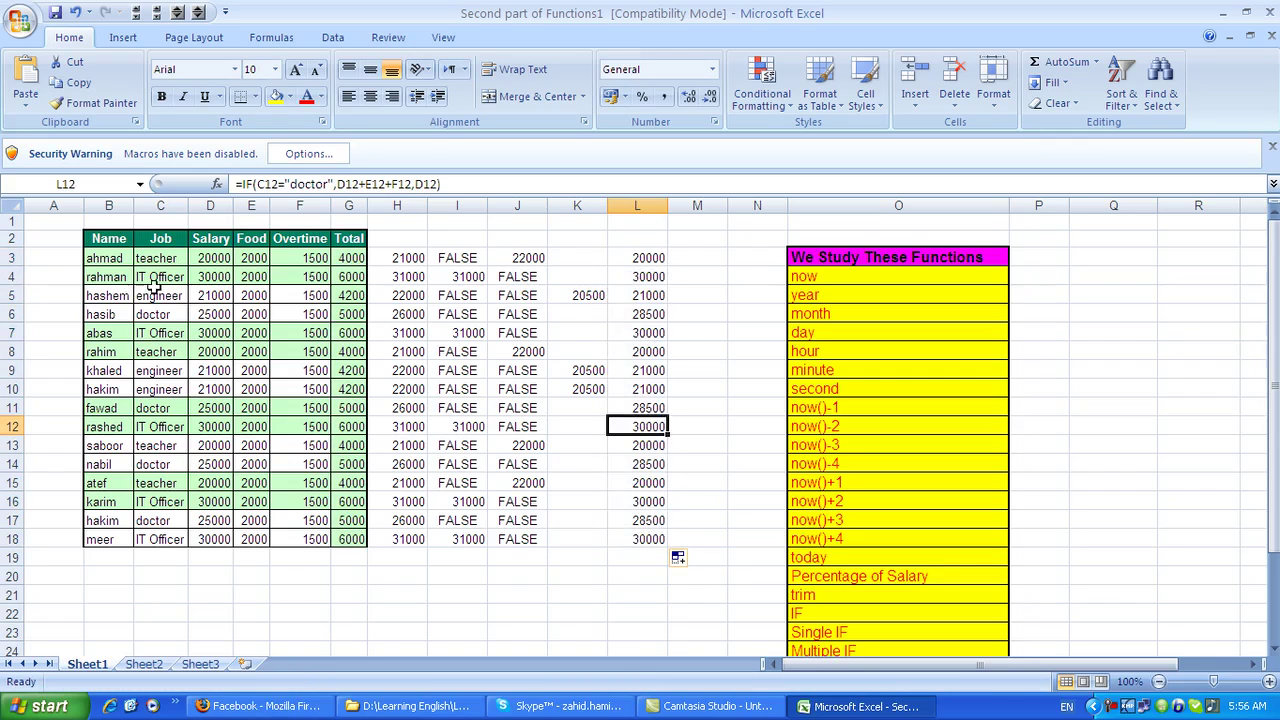
pyautogui.click(157, 313)
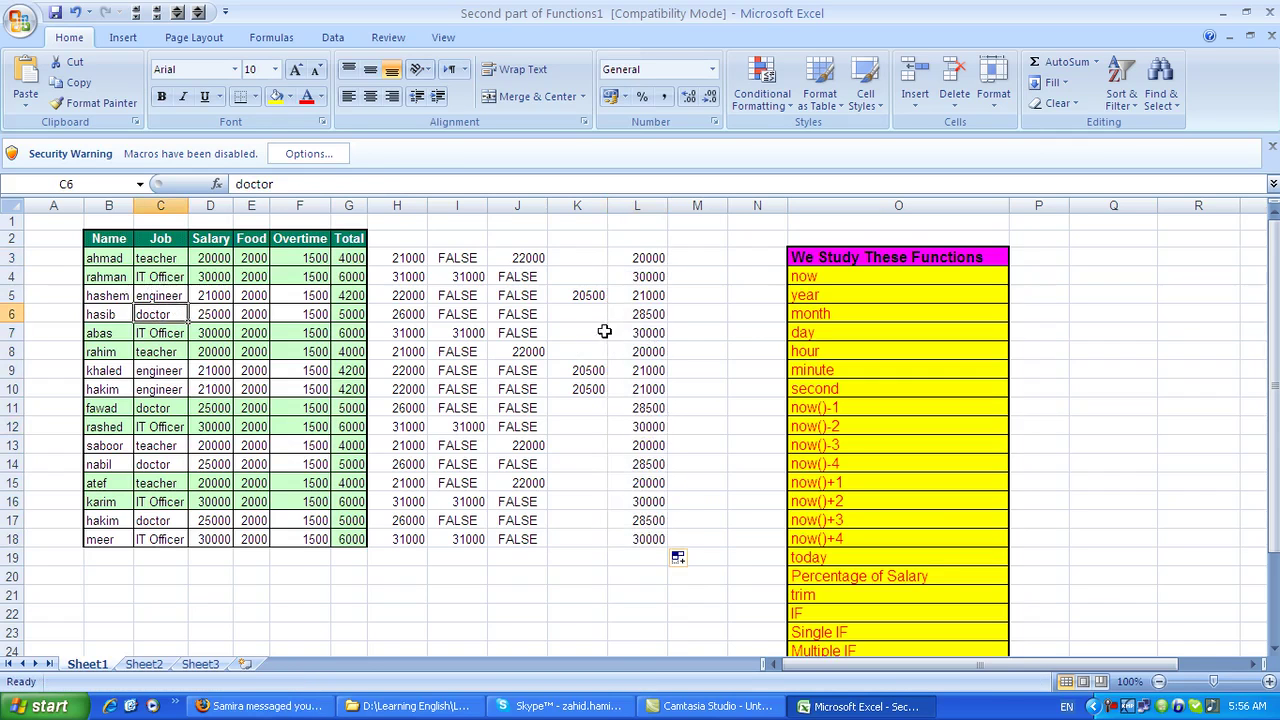
pyautogui.click(205, 315)
pyautogui.click(252, 314)
pyautogui.click(318, 314)
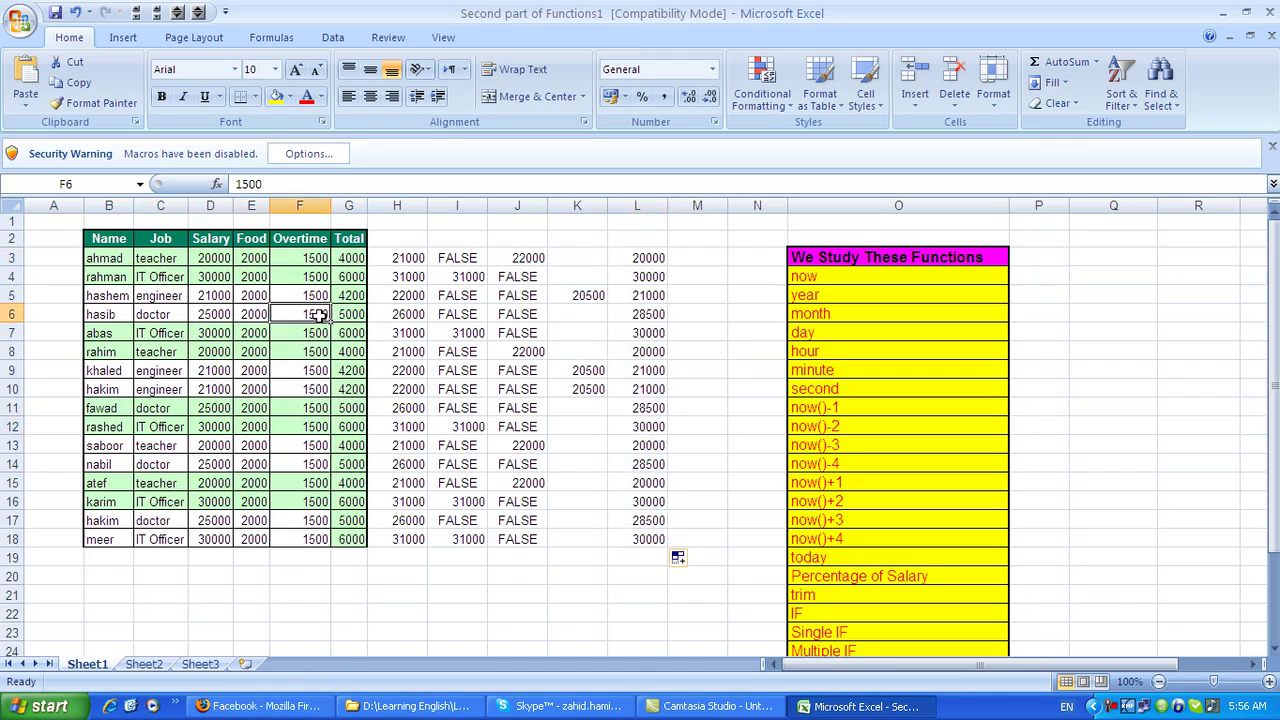
pyautogui.click(630, 334)
pyautogui.click(647, 314)
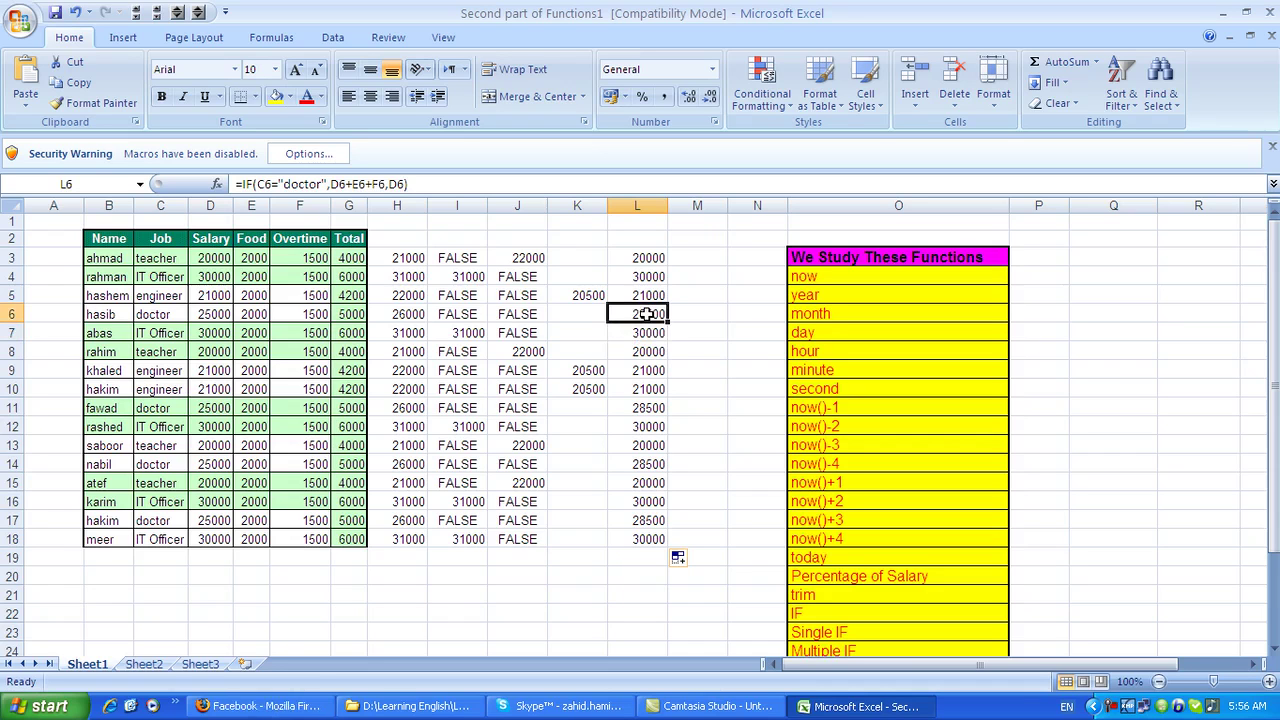
pyautogui.click(722, 262)
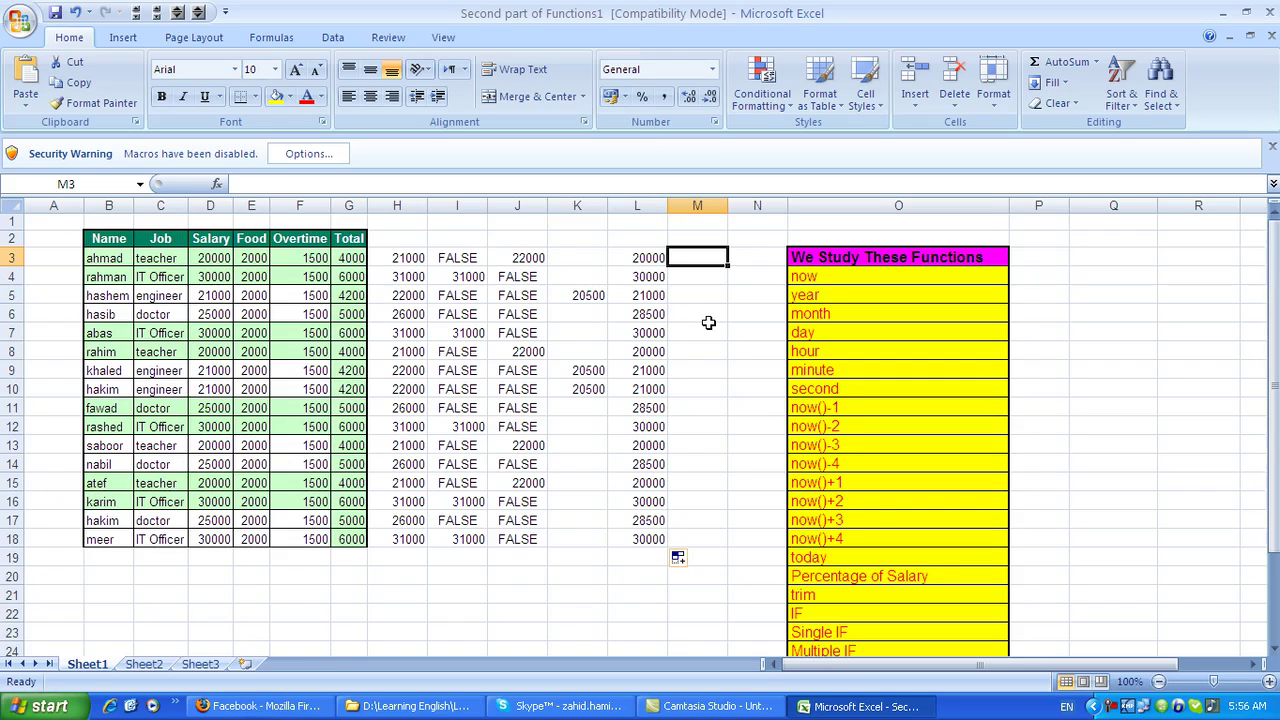
pyautogui.write('=if(')
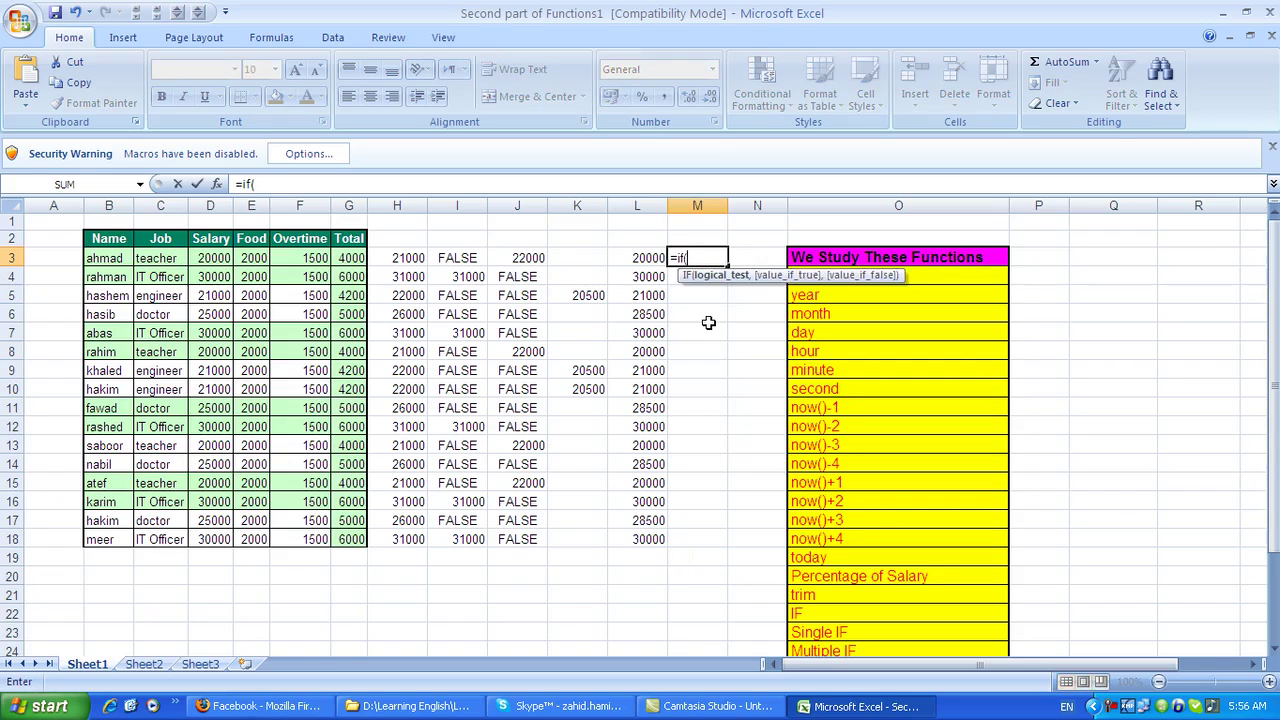
pyautogui.write('c3="IT Ofif')
# Step: Complete M3 as =IF(C3="IT Officer",D3*20/100,D3) and fill it down to M18
pyautogui.press('BackSpace')
pyautogui.press('BackSpace')
pyautogui.write('ficer"')
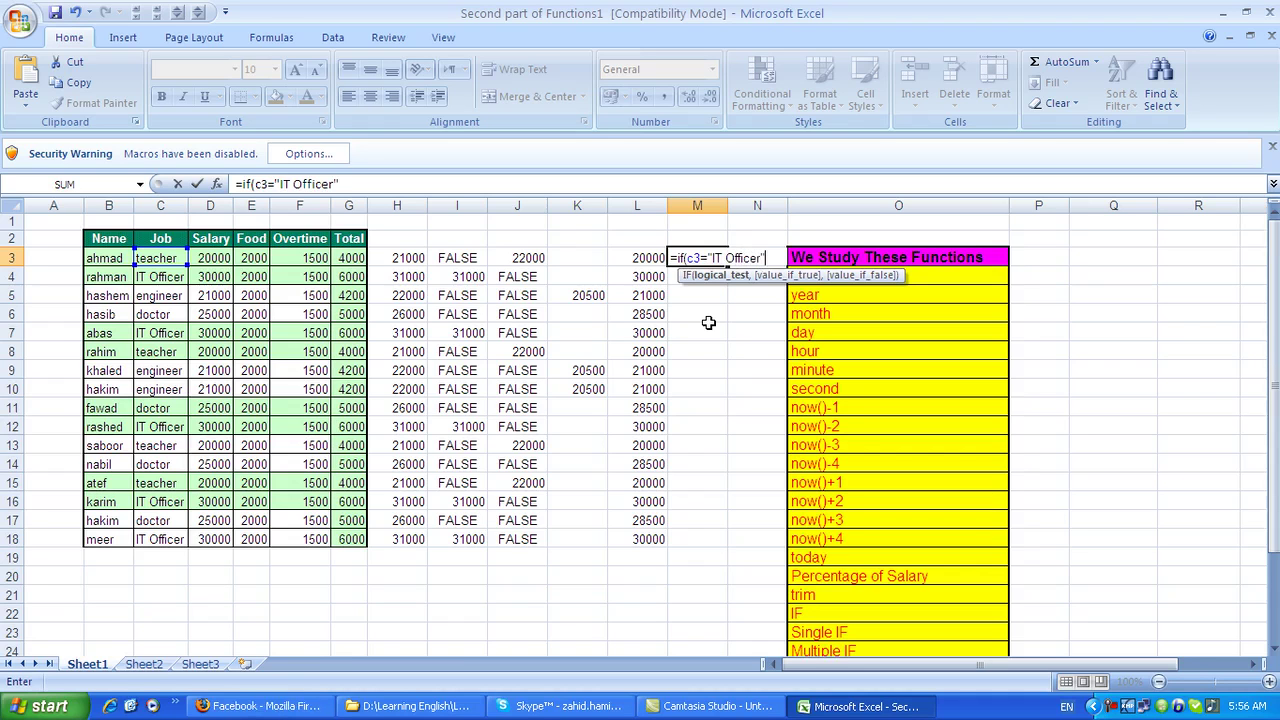
pyautogui.write(',')
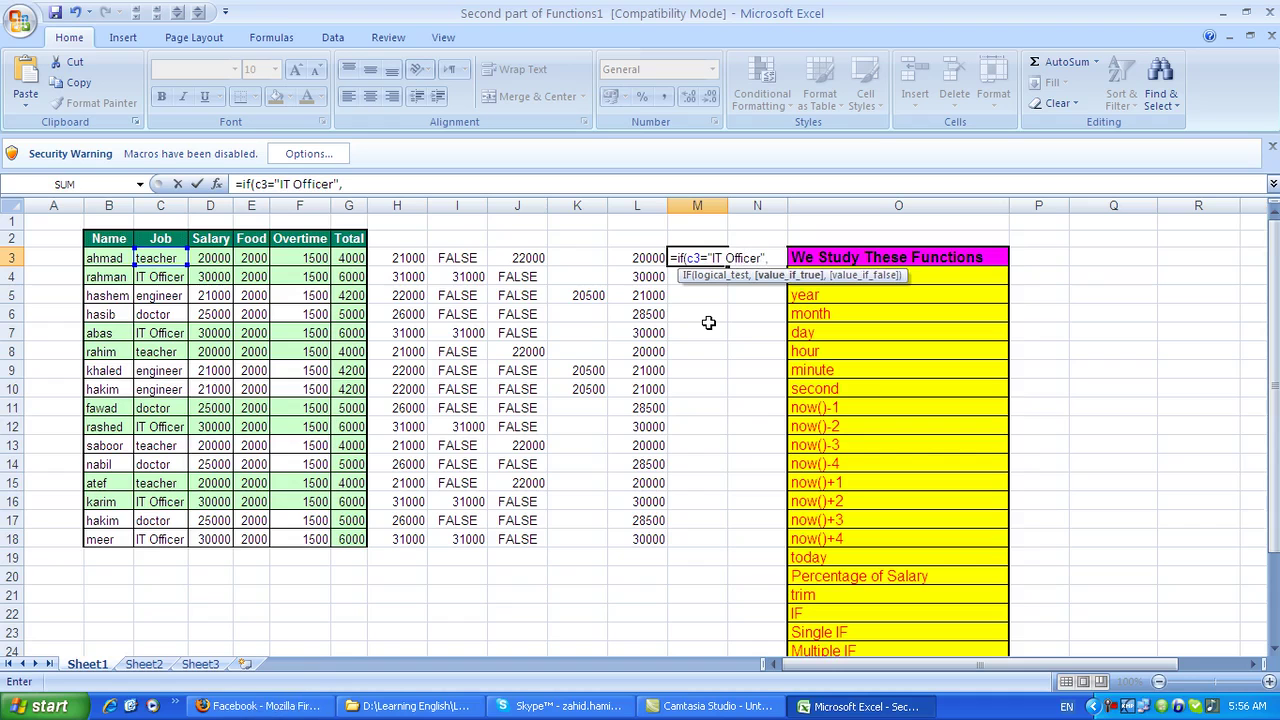
pyautogui.write('d3*20')
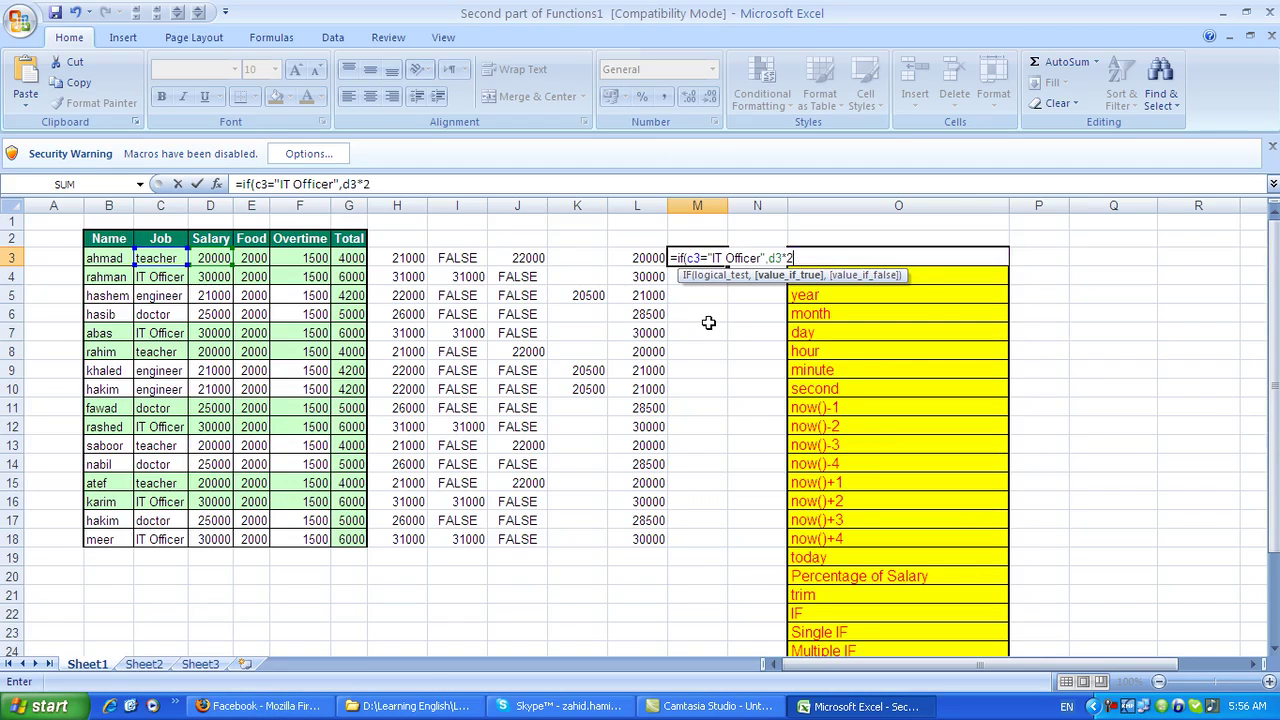
pyautogui.write('/100')
pyautogui.write(',')
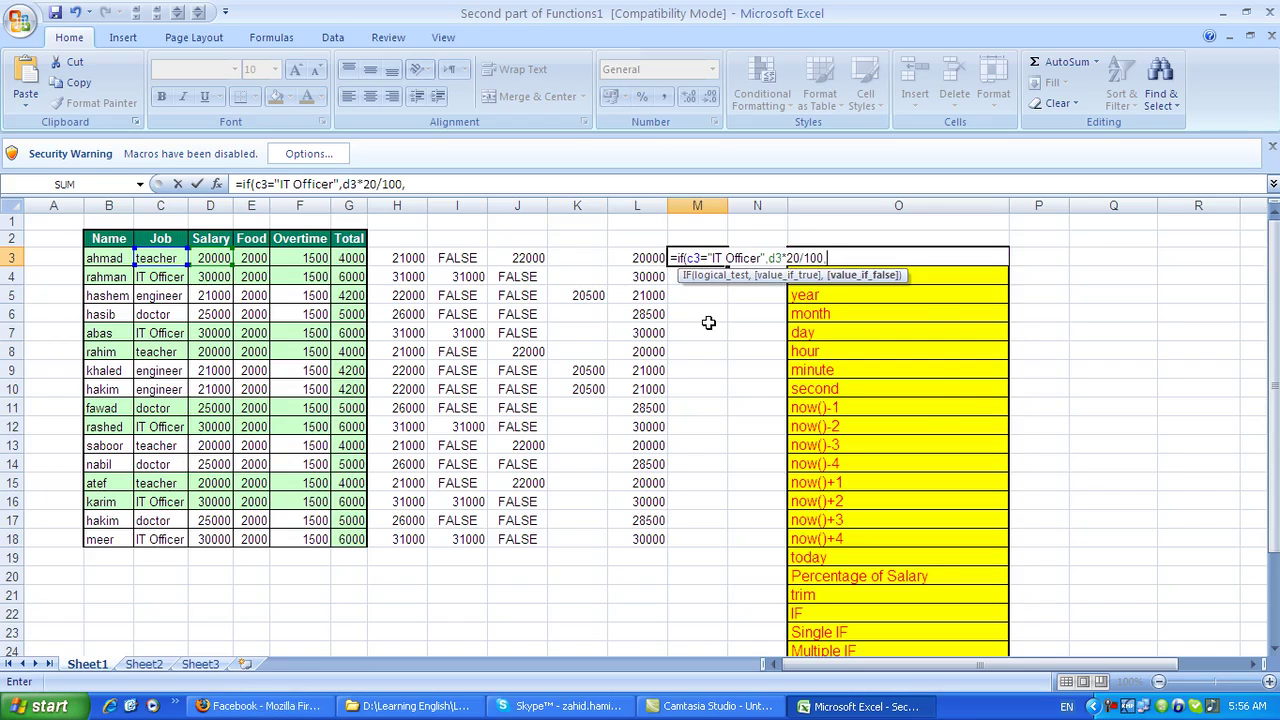
pyautogui.write('d3')
pyautogui.press('Return')
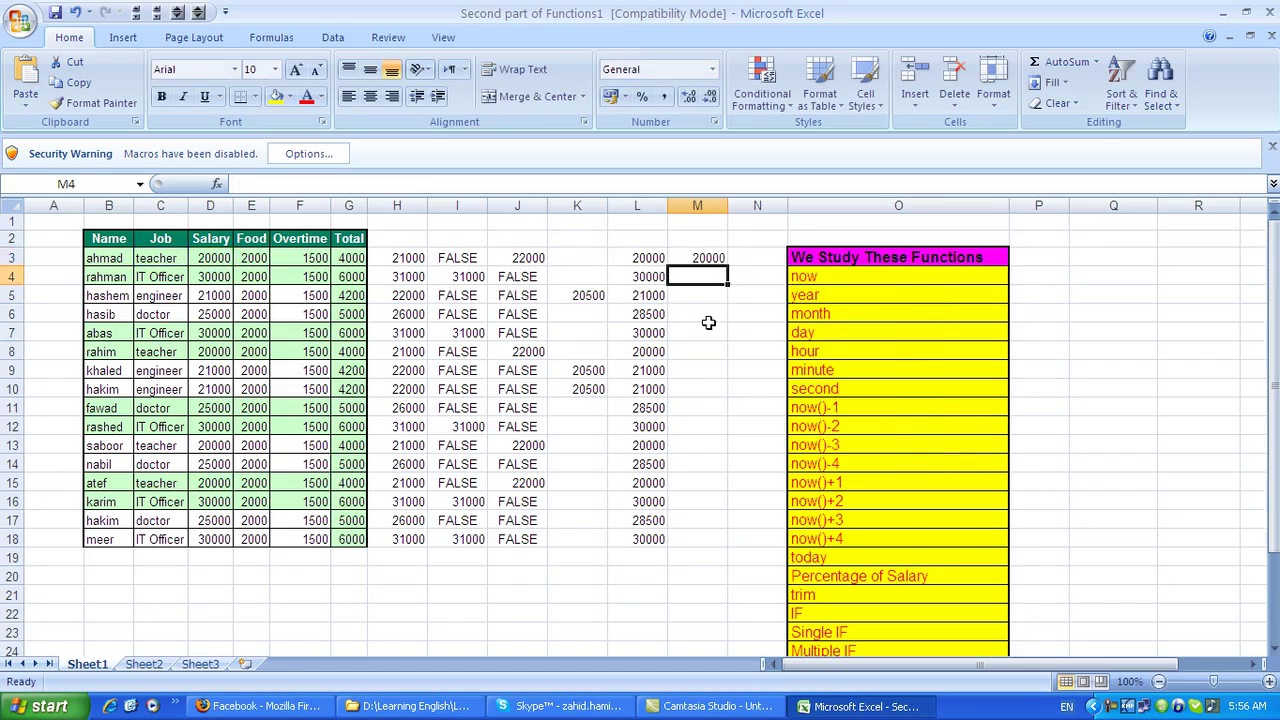
pyautogui.click(712, 258)
pyautogui.moveTo(728, 267); pyautogui.dragTo(705, 540)
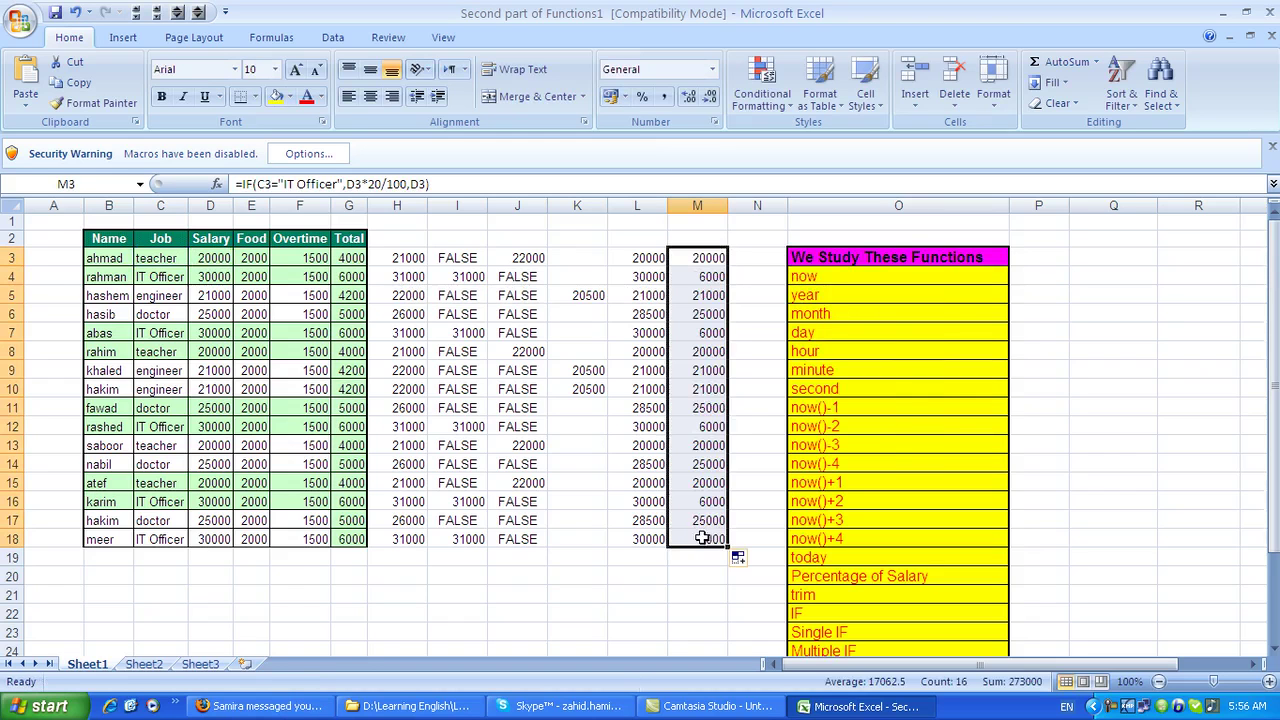
# Step: Check the copied IT Officer formula in row 4, then select P3
pyautogui.click(695, 276)
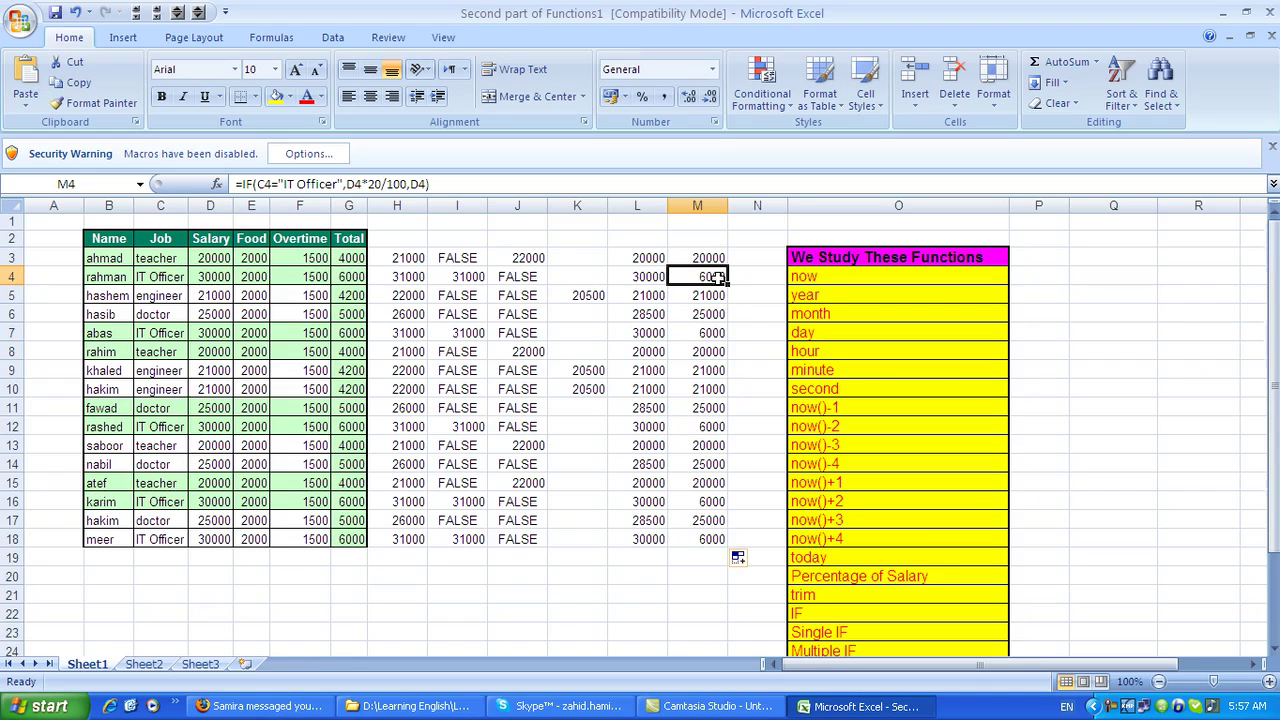
pyautogui.scroll(-2, 738, 285)
pyautogui.scroll(2, 740, 285)
pyautogui.click(1045, 258)
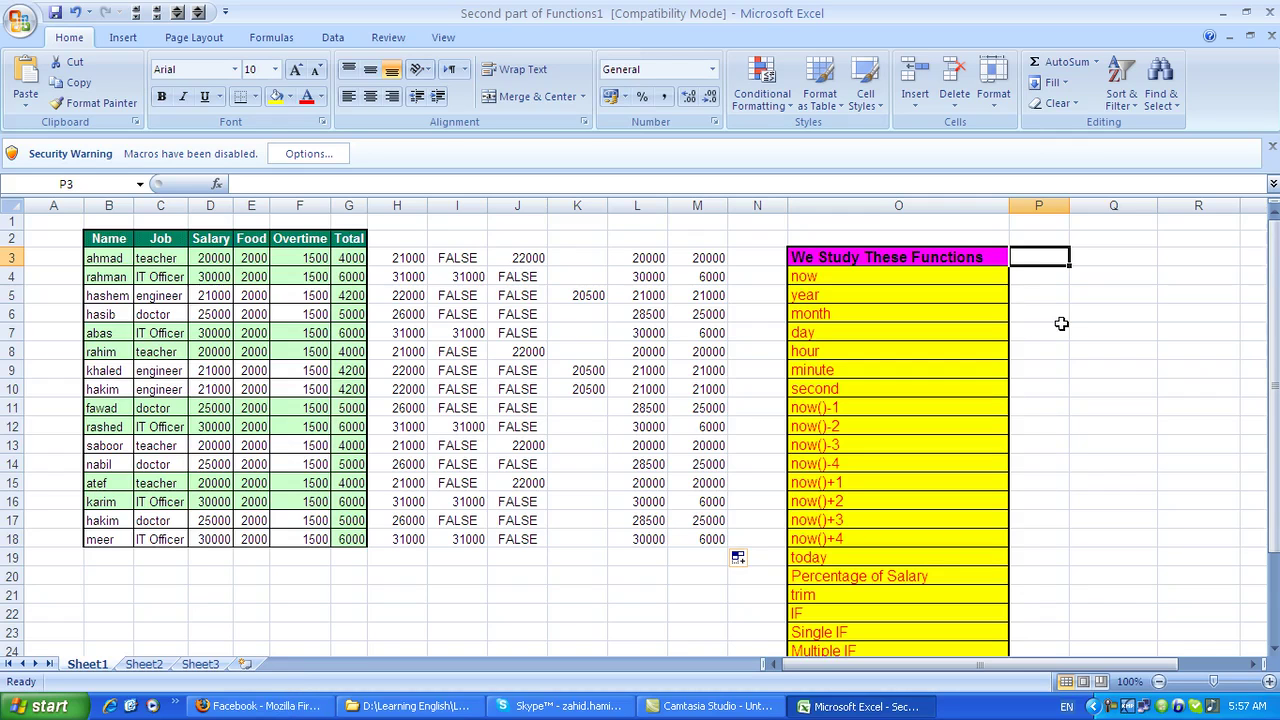
# Step: Enter the engineer bonus formula in P3: 20% salary, 10% food, 40% overtime, else 20% salary
pyautogui.write('=if(c3="engieneer",d3')
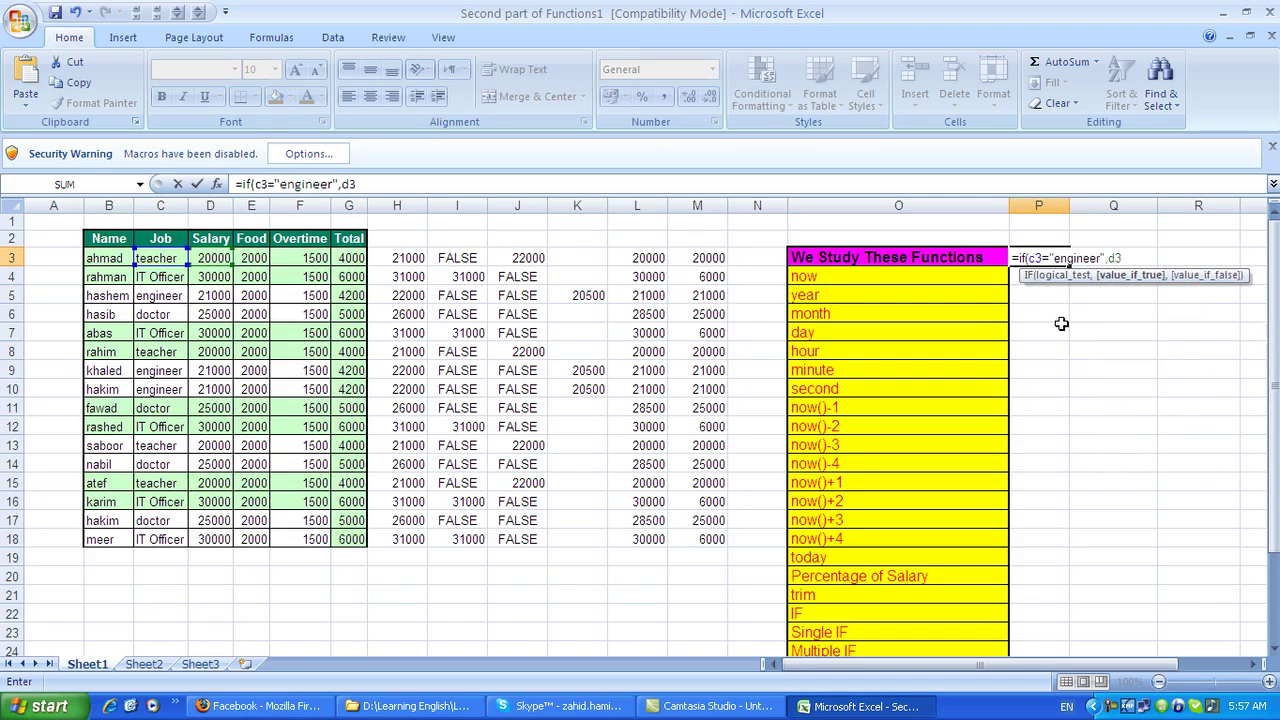
pyautogui.write('*20/')
pyautogui.write('100+e3')
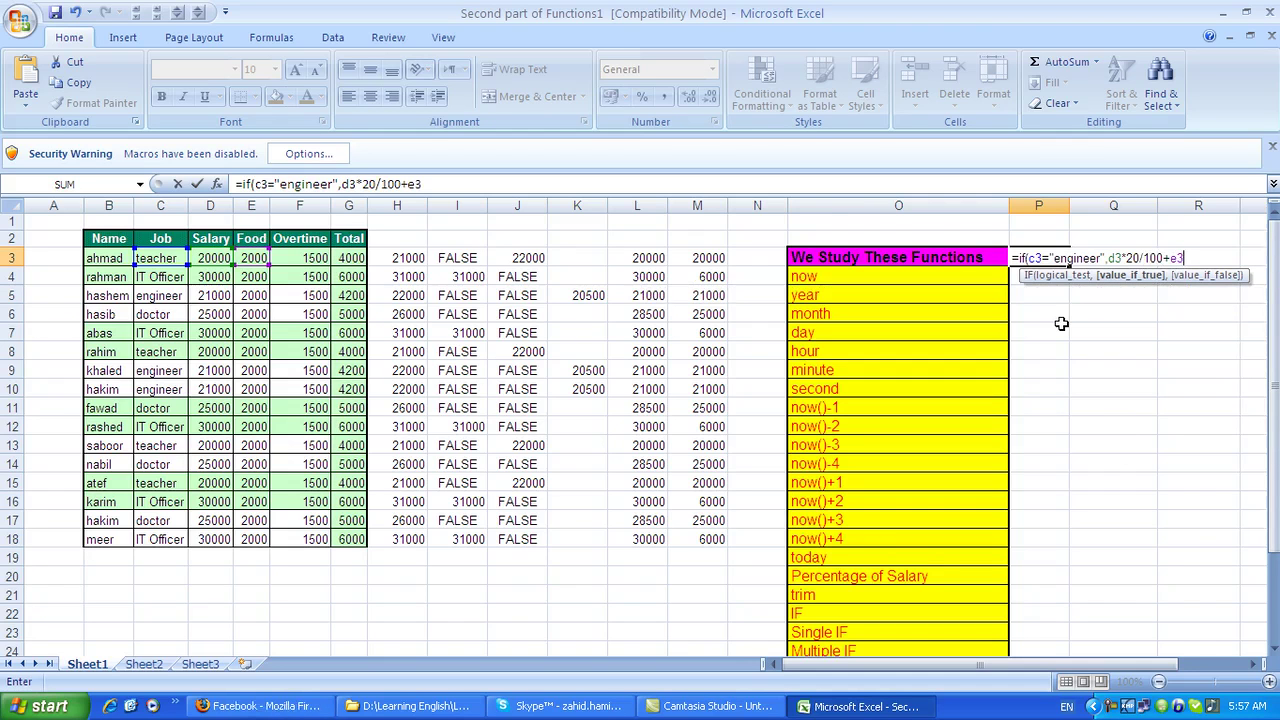
pyautogui.write('*10/100+')
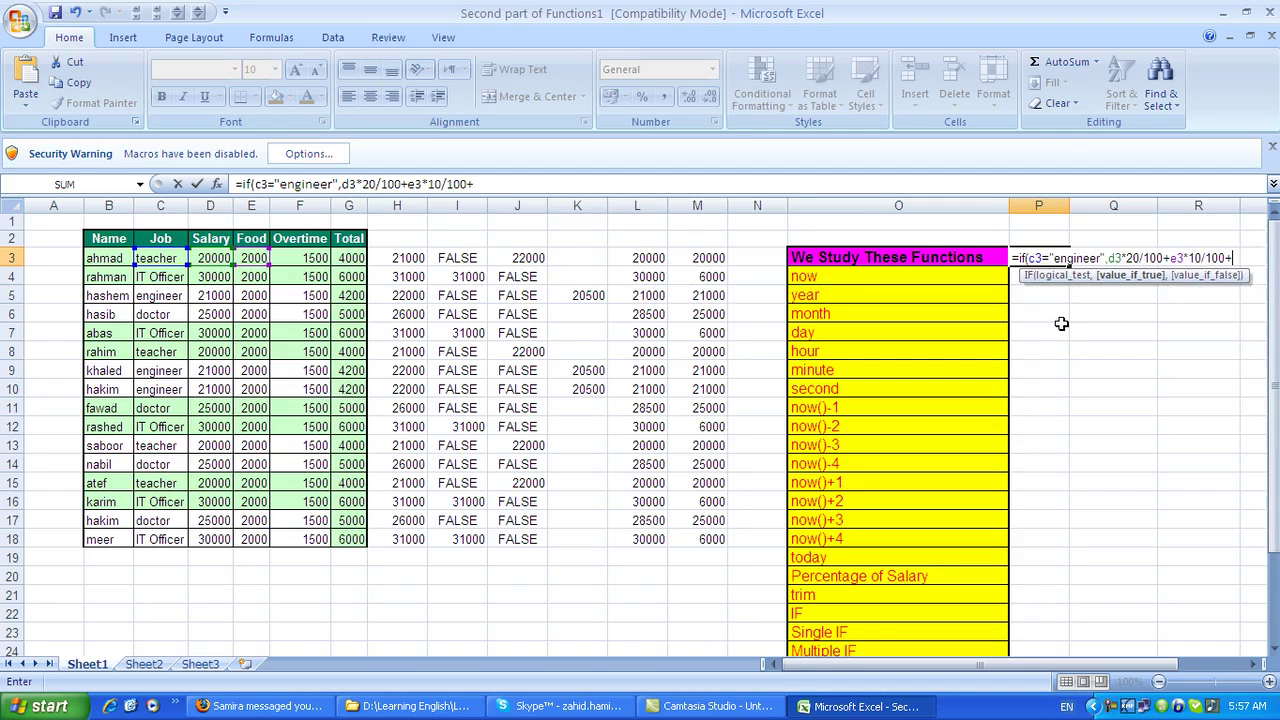
pyautogui.write('f3*40/100,d3*20/1o')
pyautogui.press('BackSpace')
pyautogui.write('00)')
pyautogui.press('Return')
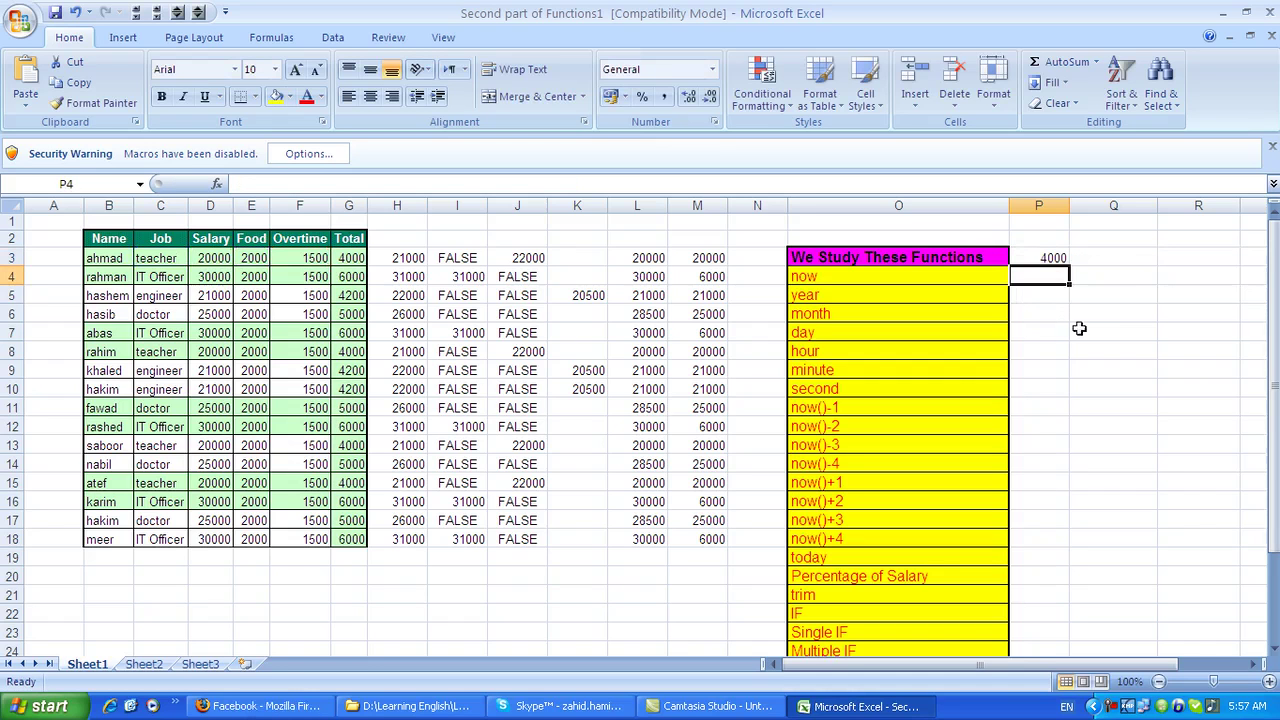
# Step: Fill the P3 formula down to row 19 and review it
pyautogui.click(1050, 259)
pyautogui.moveTo(1067, 262); pyautogui.dragTo(1054, 549)
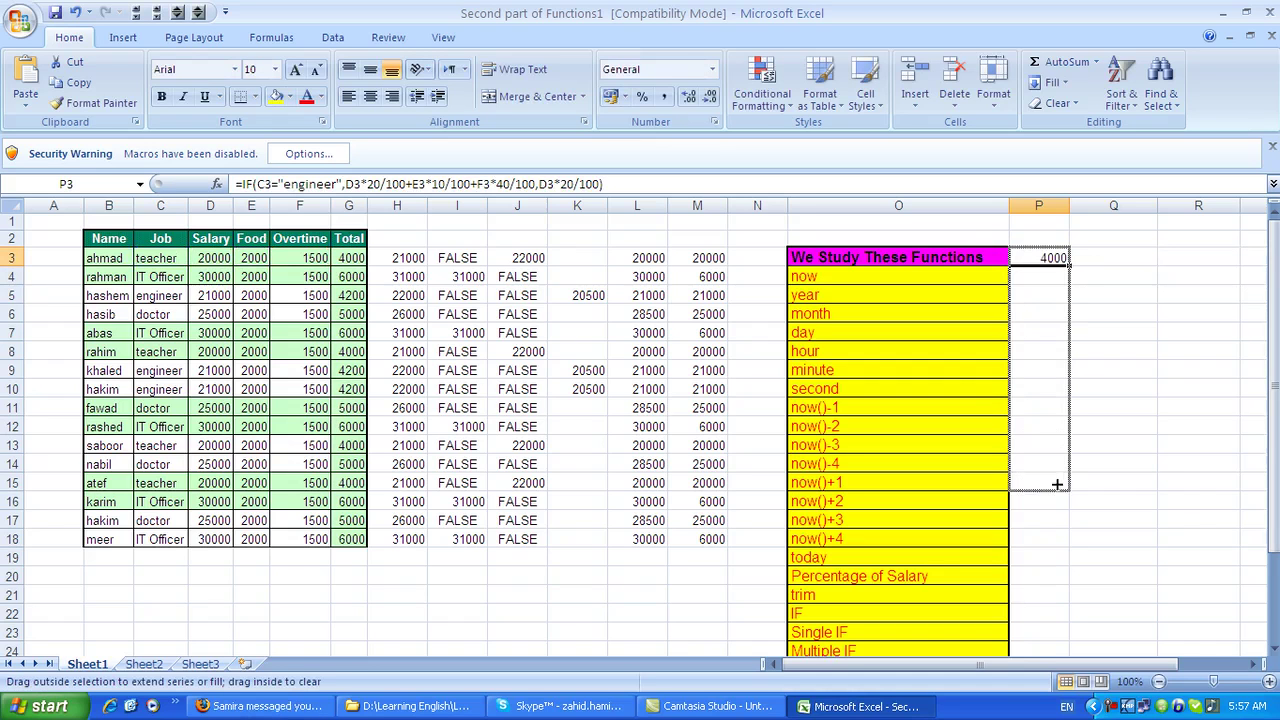
pyautogui.moveTo(1054, 549); pyautogui.dragTo(1054, 564)
pyautogui.click(1132, 369)
pyautogui.click(1045, 259)
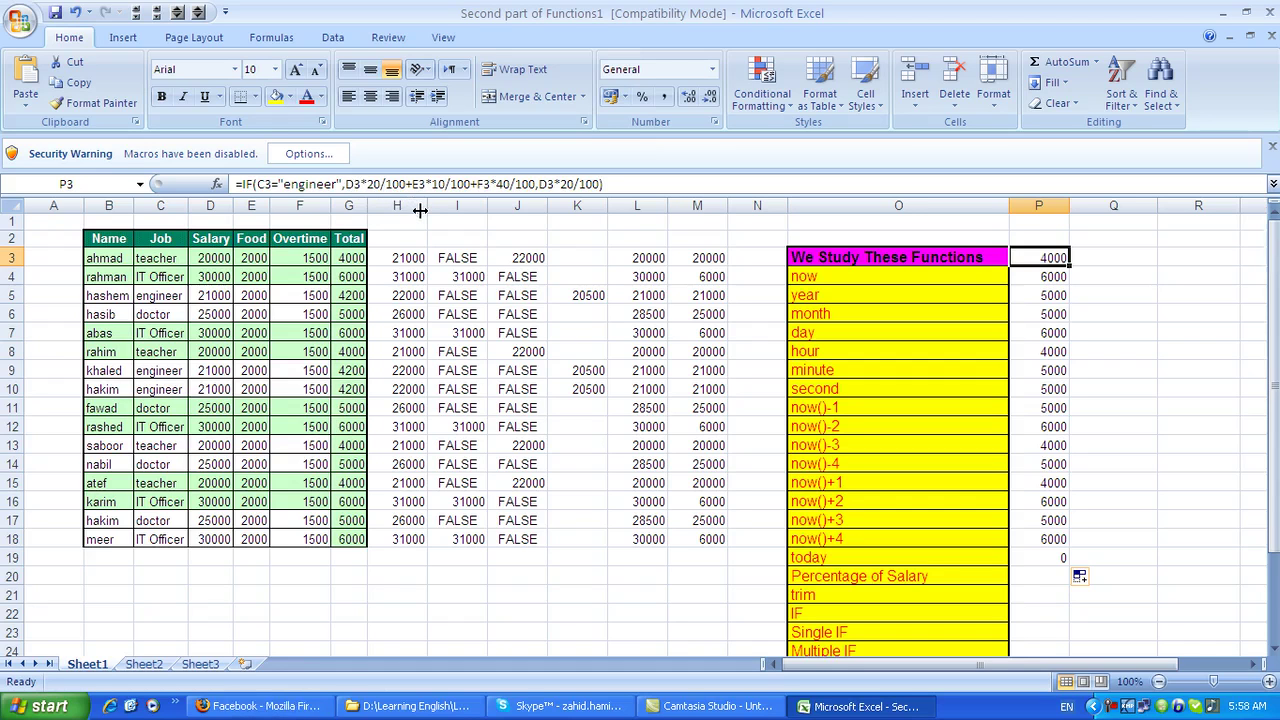
pyautogui.click(170, 294)
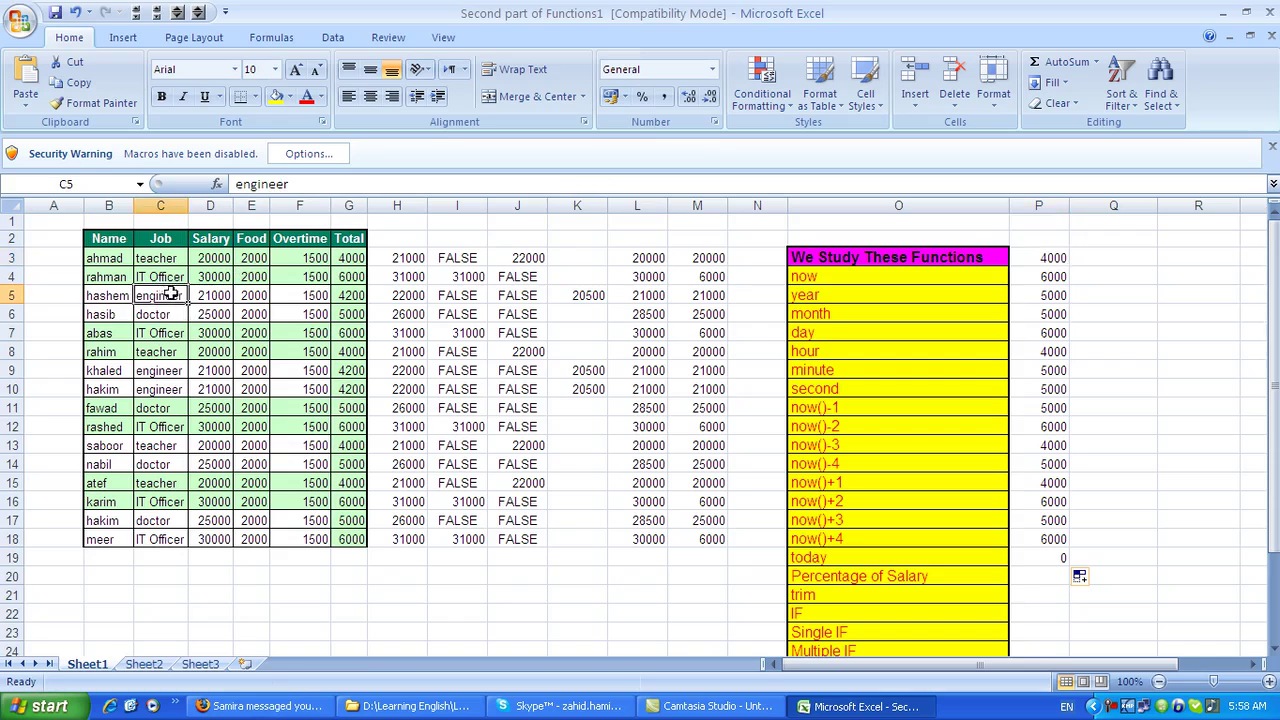
# Step: Point out the engineer job in C5, the food and overtime values, and row 6's copied formula
pyautogui.moveTo(172, 294); pyautogui.dragTo(215, 295)
pyautogui.click(680, 406)
pyautogui.click(256, 316)
pyautogui.click(308, 317)
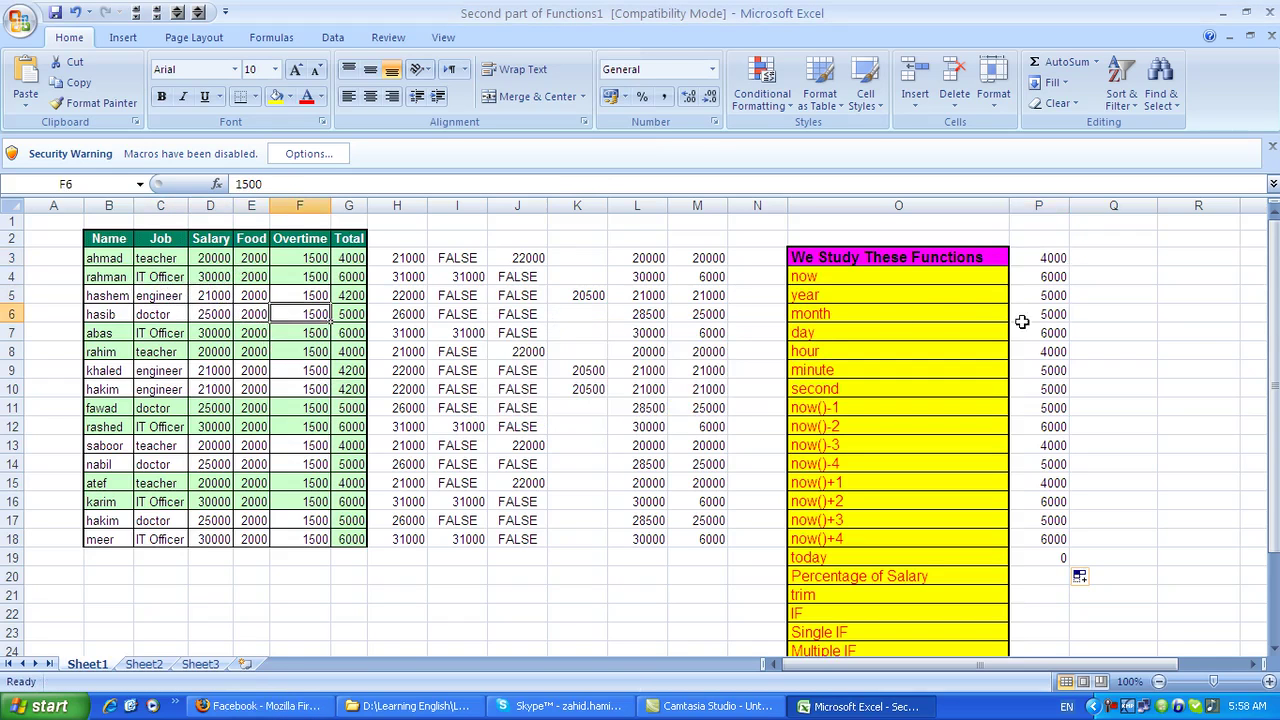
pyautogui.click(1056, 316)
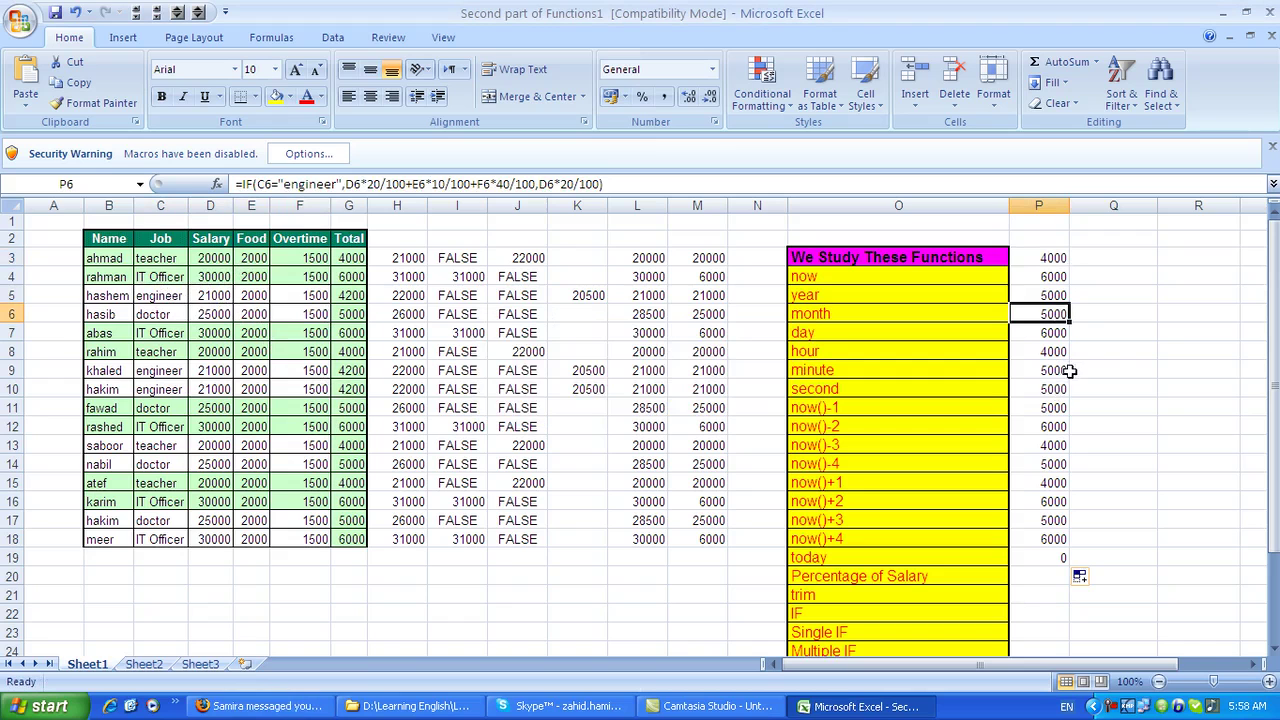
pyautogui.click(1126, 296)
pyautogui.click(1182, 390)
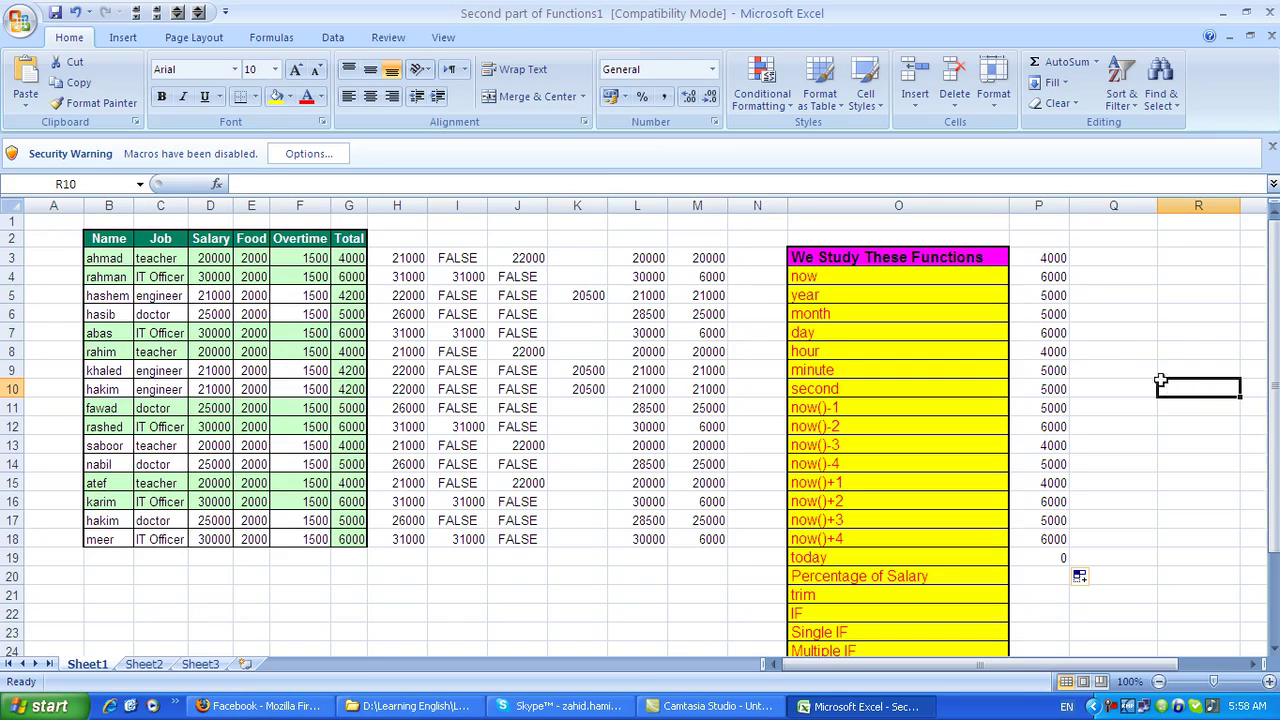
# Step: Point out D3, C4 and C6, review P3, and begin the teacher formula in Q3
pyautogui.click(212, 258)
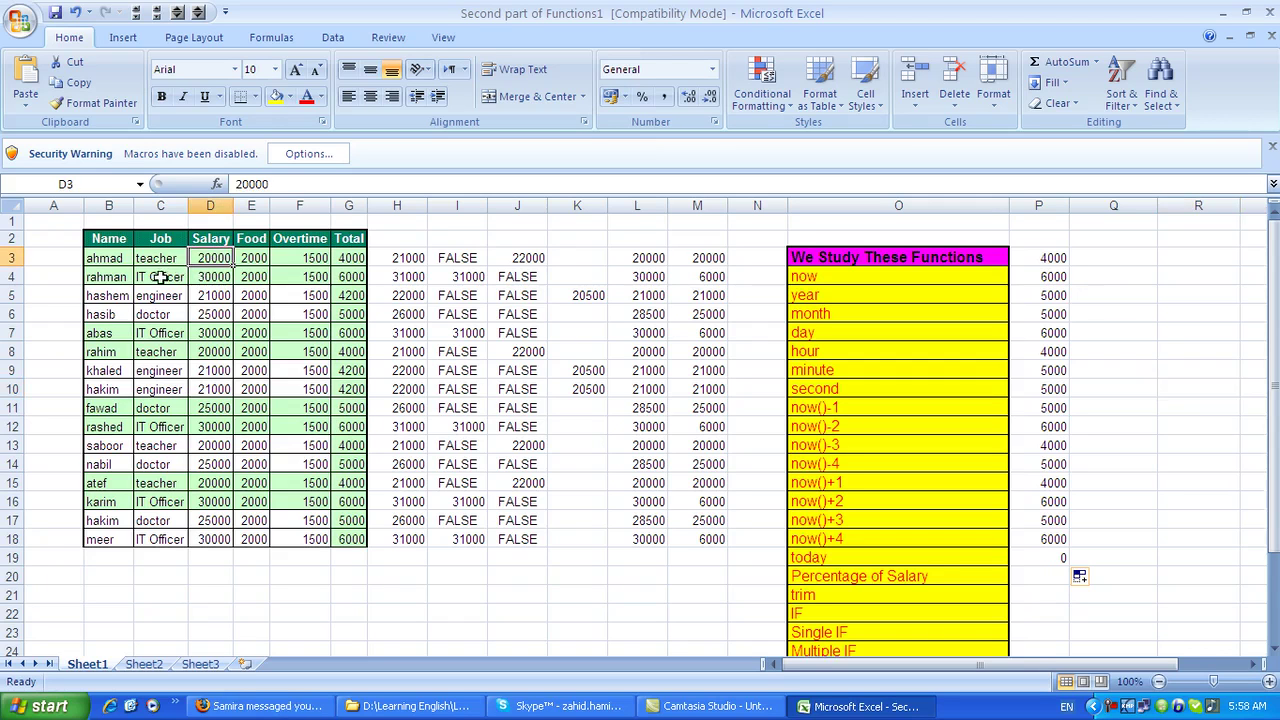
pyautogui.click(161, 278)
pyautogui.click(167, 318)
pyautogui.click(1055, 258)
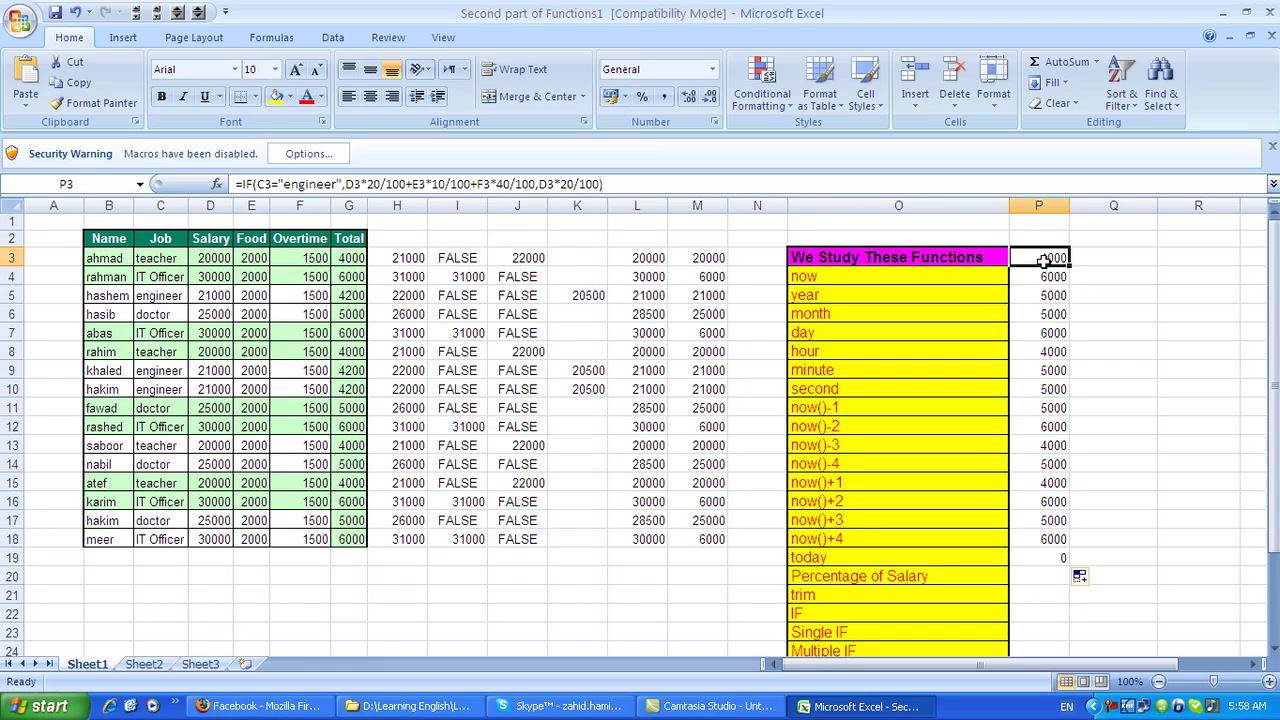
pyautogui.click(1115, 260)
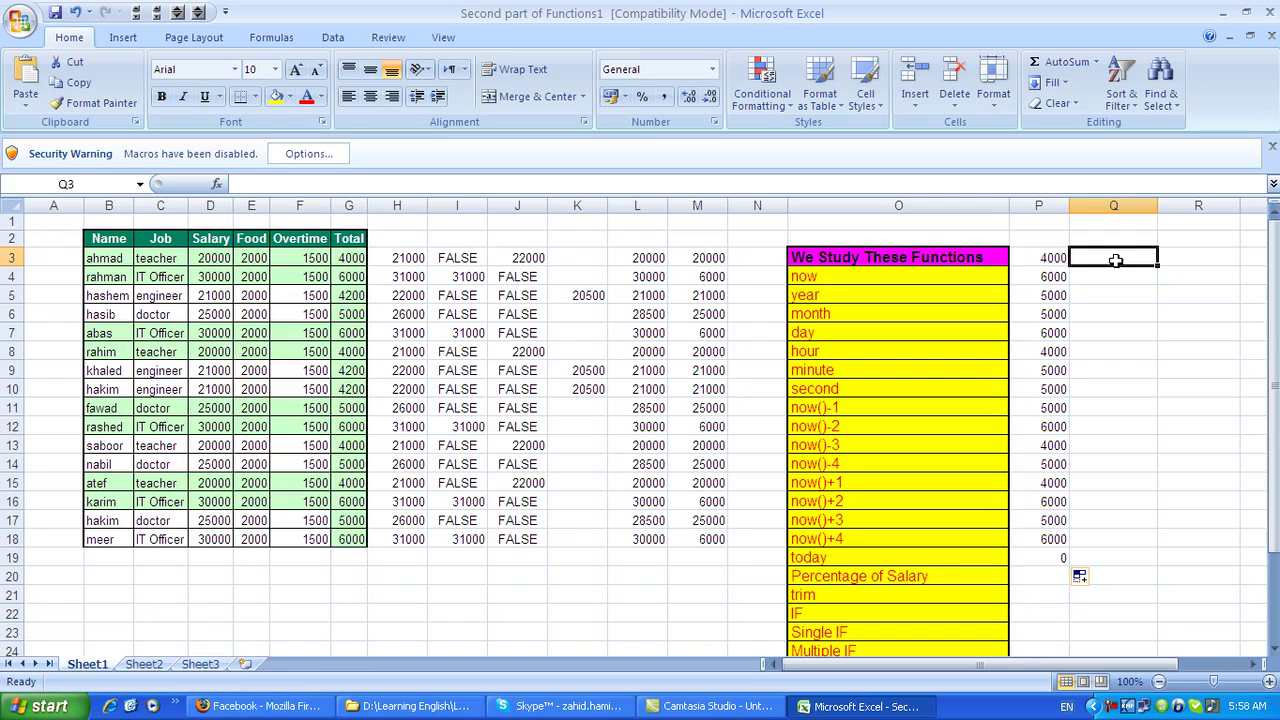
pyautogui.write('=if(')
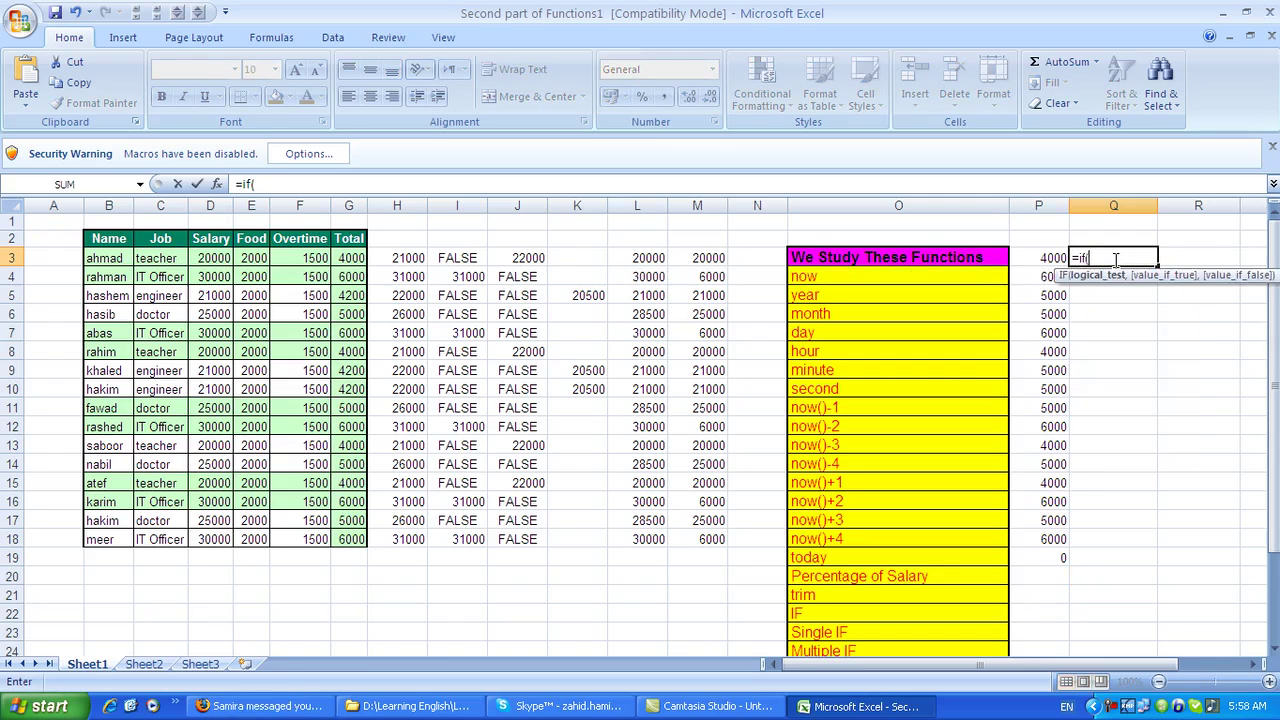
pyautogui.write('c3="t')
pyautogui.write('eacher')
pyautogui.write('"')
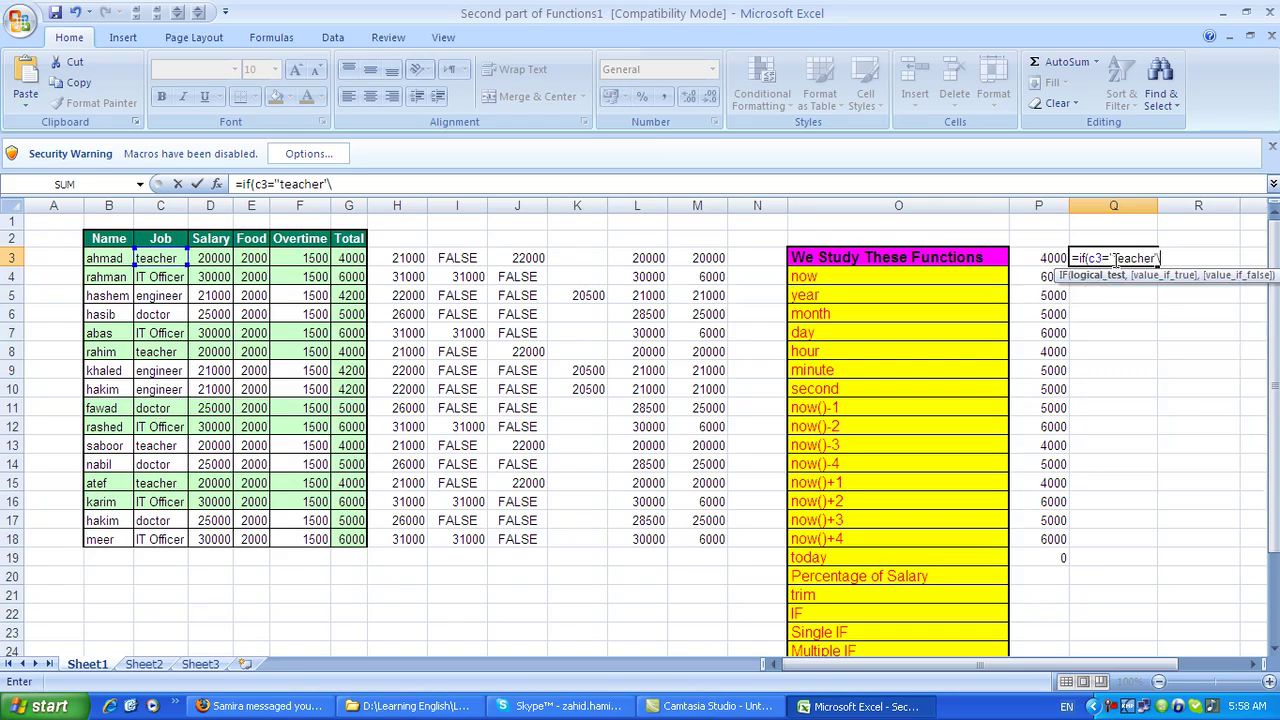
pyautogui.write('",d3')
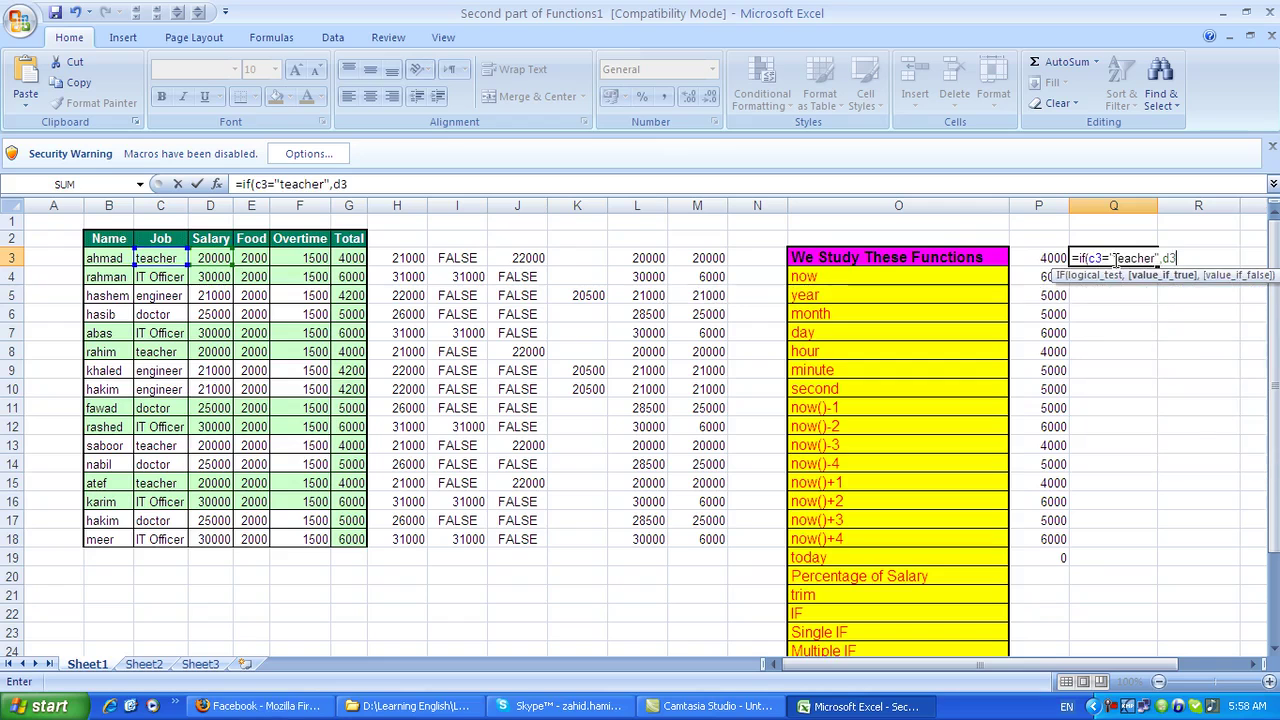
# Step: Finish Q3 as =IF(C3="teacher",D3+D3*10/100,"") and fill it down to Q18
pyautogui.press('BackSpace')
pyautogui.write('3')
pyautogui.write('+d3*10/100,"")')
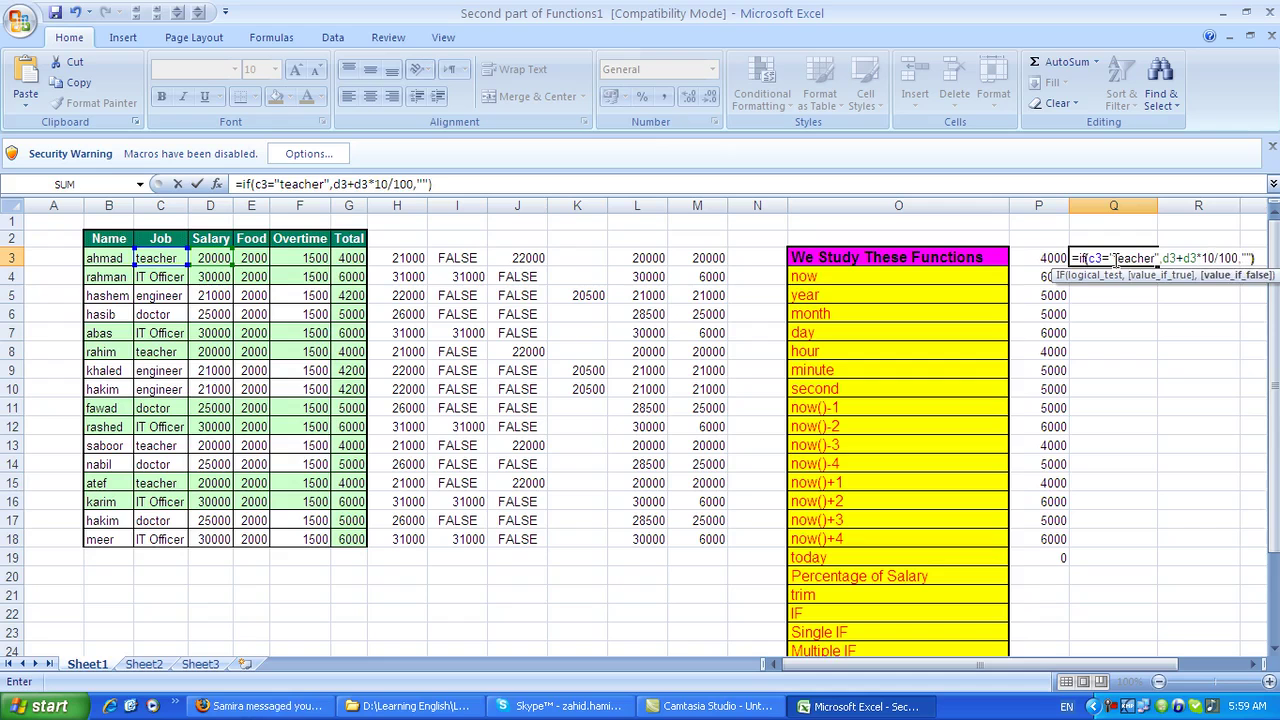
pyautogui.press('Return')
pyautogui.click(1114, 260)
pyautogui.moveTo(1157, 267)
pyautogui.mouseDown()
pyautogui.moveTo(1126, 451)
pyautogui.moveTo(1127, 545)
pyautogui.mouseUp()
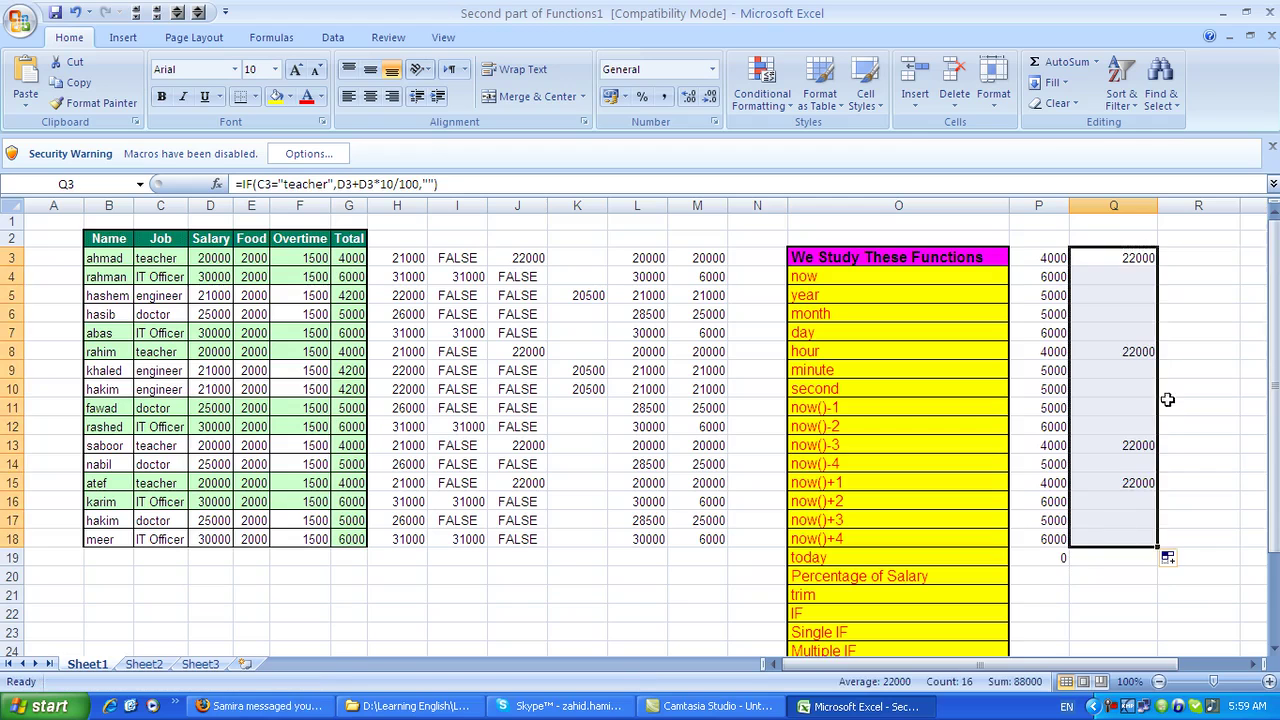
pyautogui.click(1194, 256)
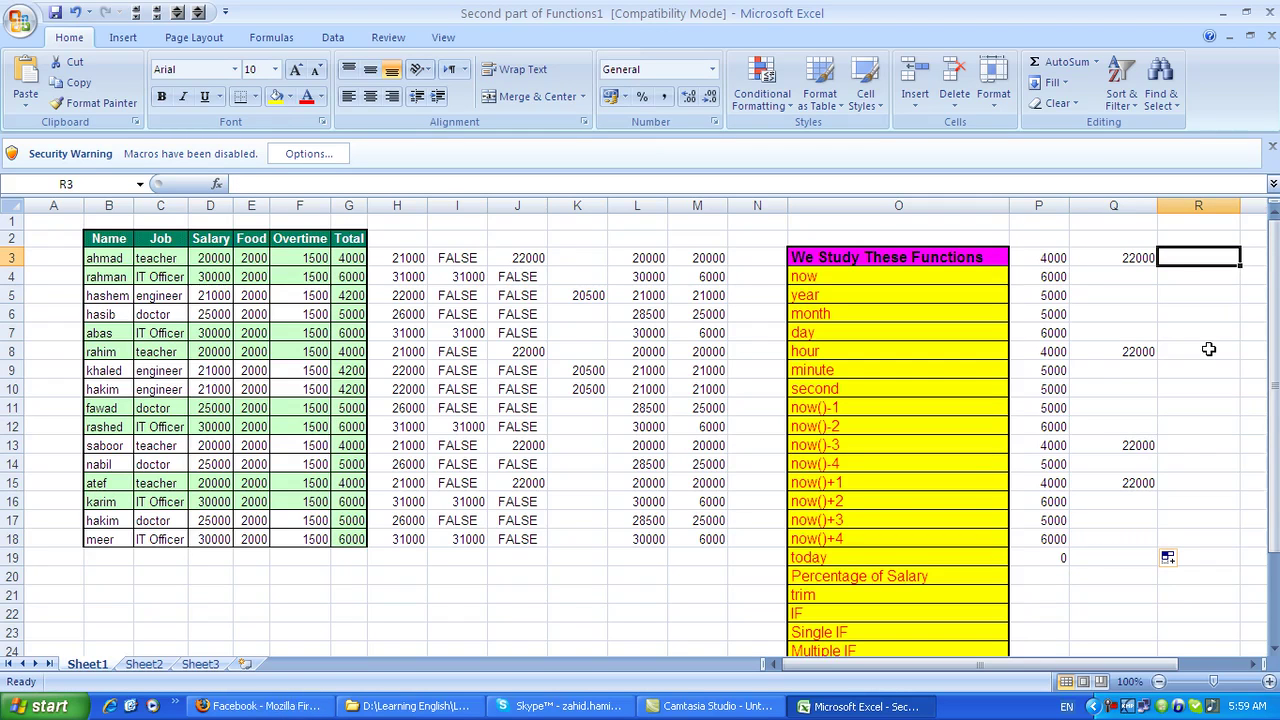
# Step: Enter =IF(C3="doctor",D3-D3*5%,"("&B3&")") in R3
pyautogui.write('=if(c3="doctor",d3-d3,')
pyautogui.press('BackSpace')
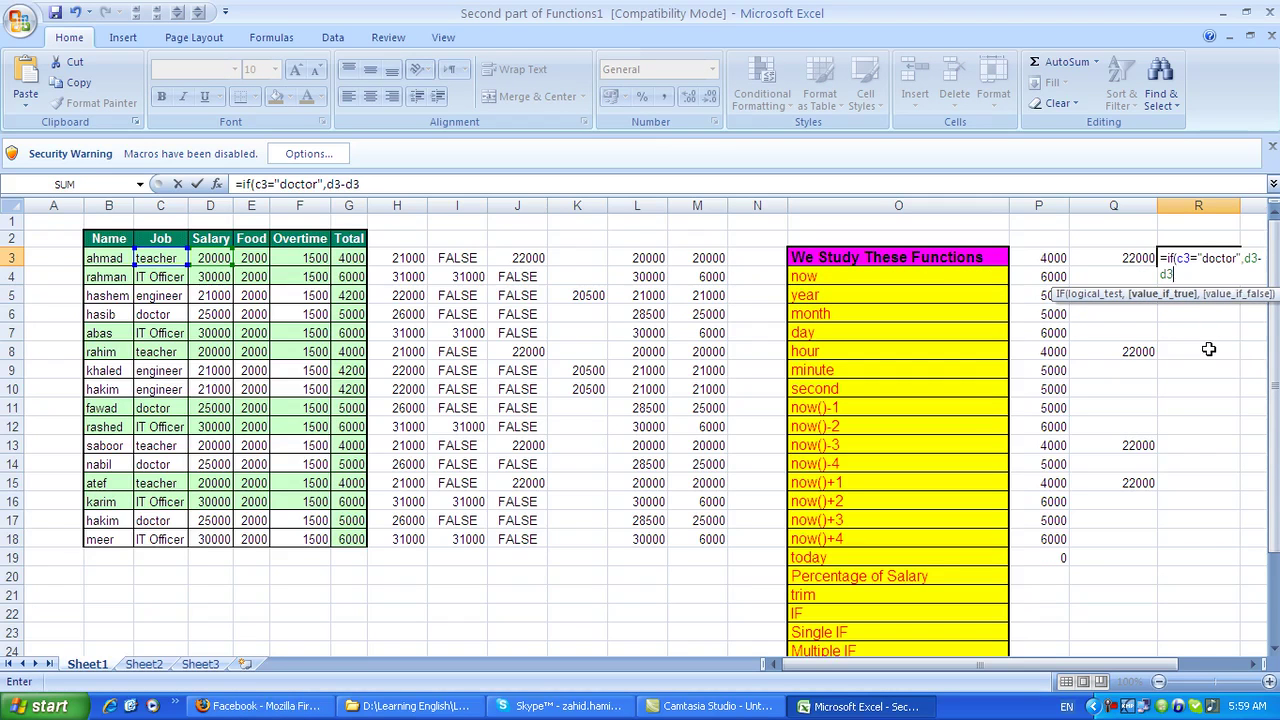
pyautogui.write('5%,')
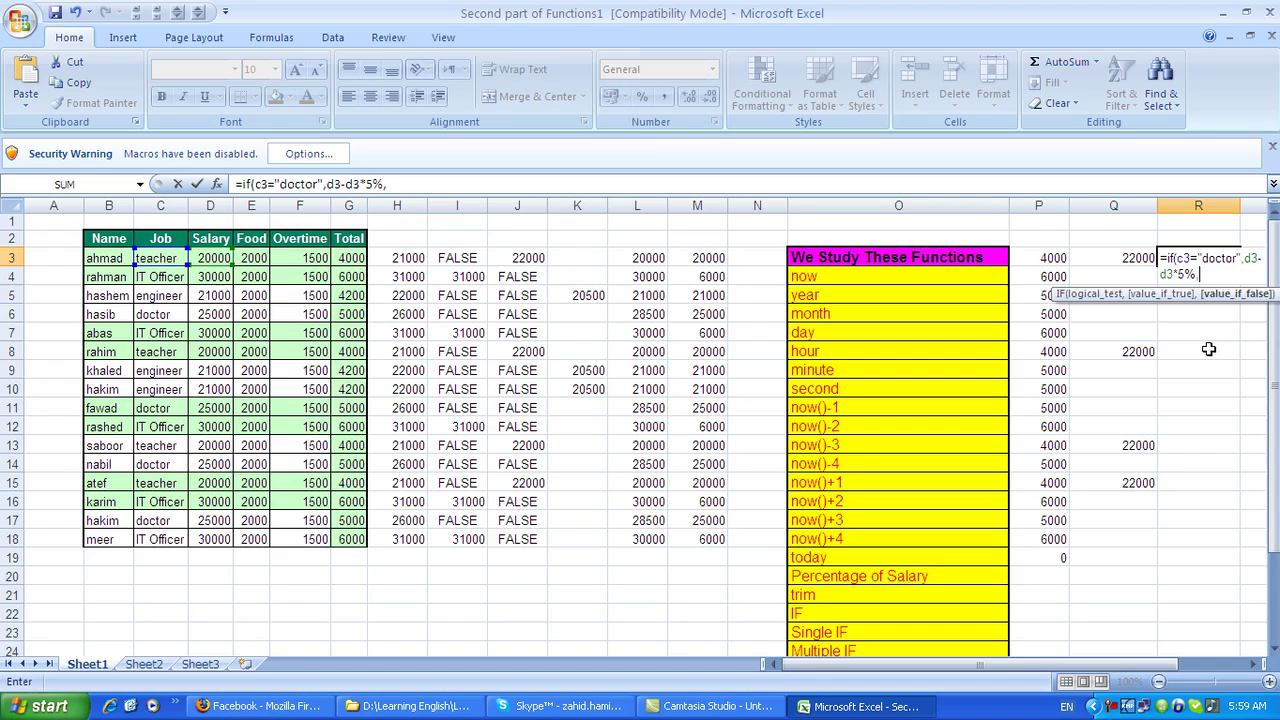
pyautogui.write('"(&')
pyautogui.write('b3&")')
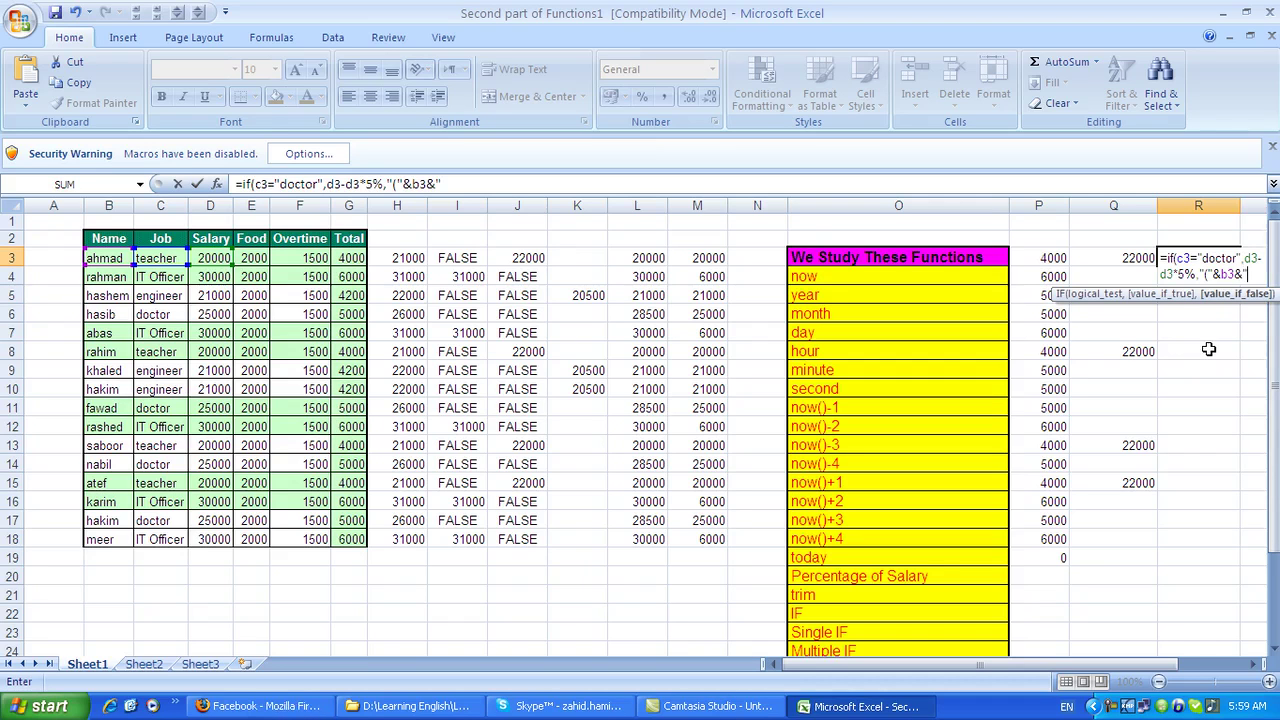
pyautogui.write('")')
pyautogui.press('Return')
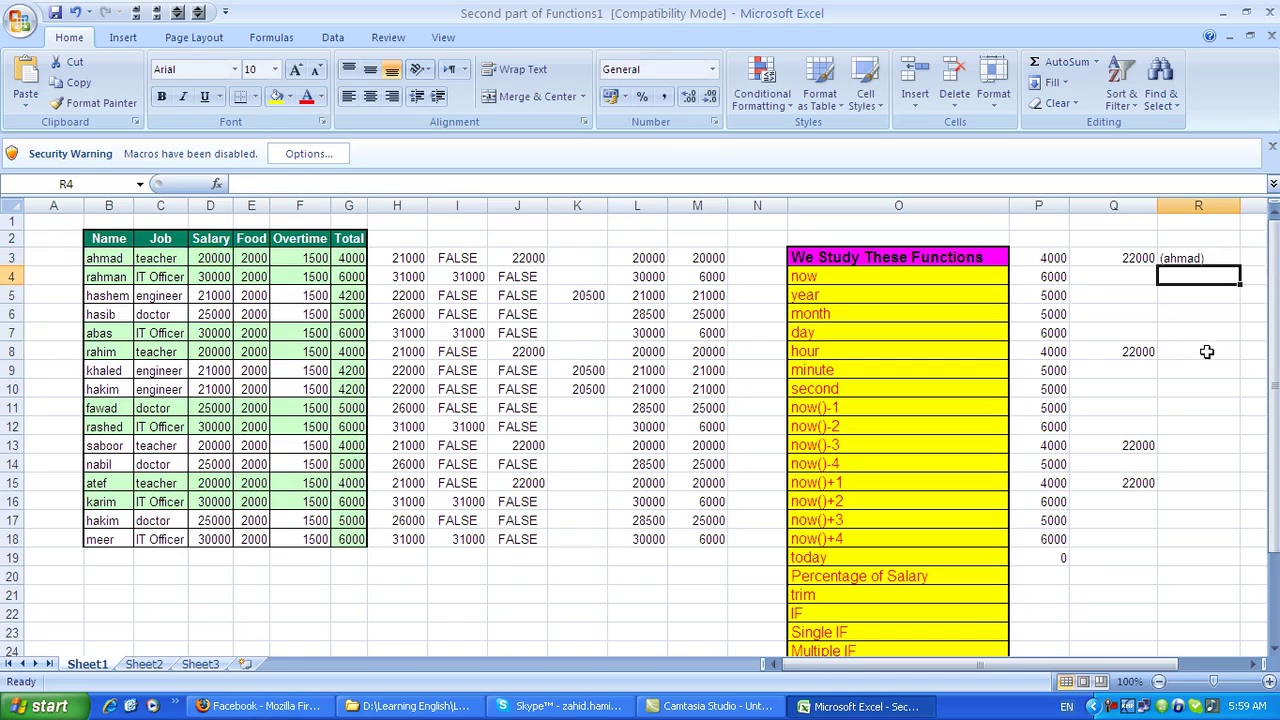
pyautogui.click(1205, 260)
# Step: Fill R3's doctor formula down to R18 and inspect the copied results in R6 and R7
pyautogui.moveTo(1240, 266); pyautogui.dragTo(1243, 546)
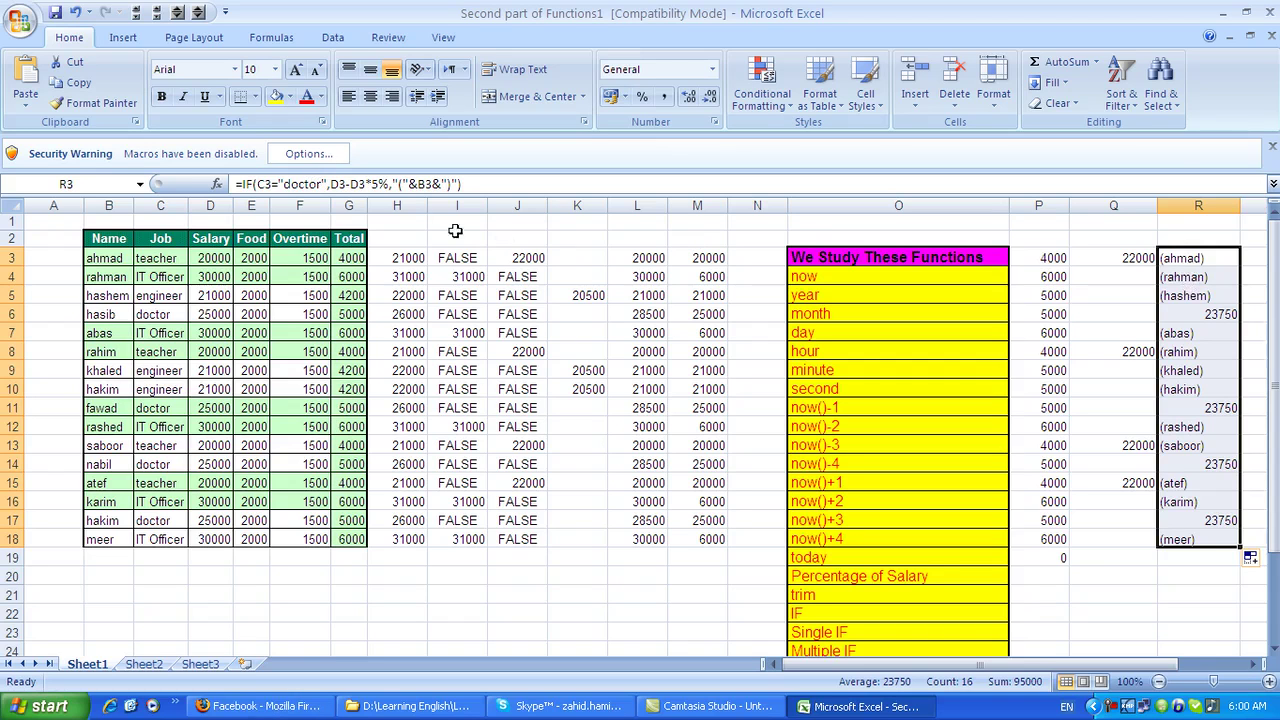
pyautogui.click(1190, 313)
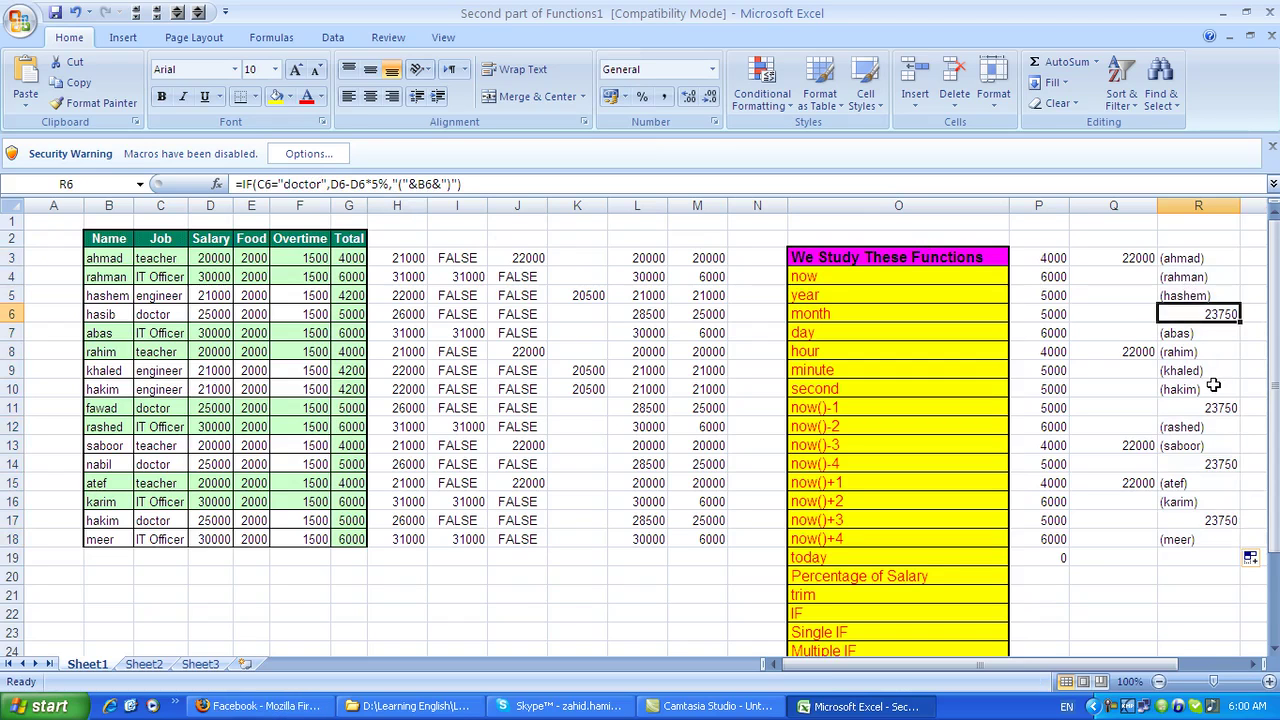
pyautogui.press('Up')
pyautogui.press('Up')
pyautogui.press('Up')
pyautogui.press('Down')
pyautogui.press('Down')
pyautogui.press('Down')
pyautogui.press('Down')
pyautogui.press('Down')
pyautogui.press('Down')
pyautogui.press('Down')
pyautogui.press('Down')
pyautogui.press('Down')
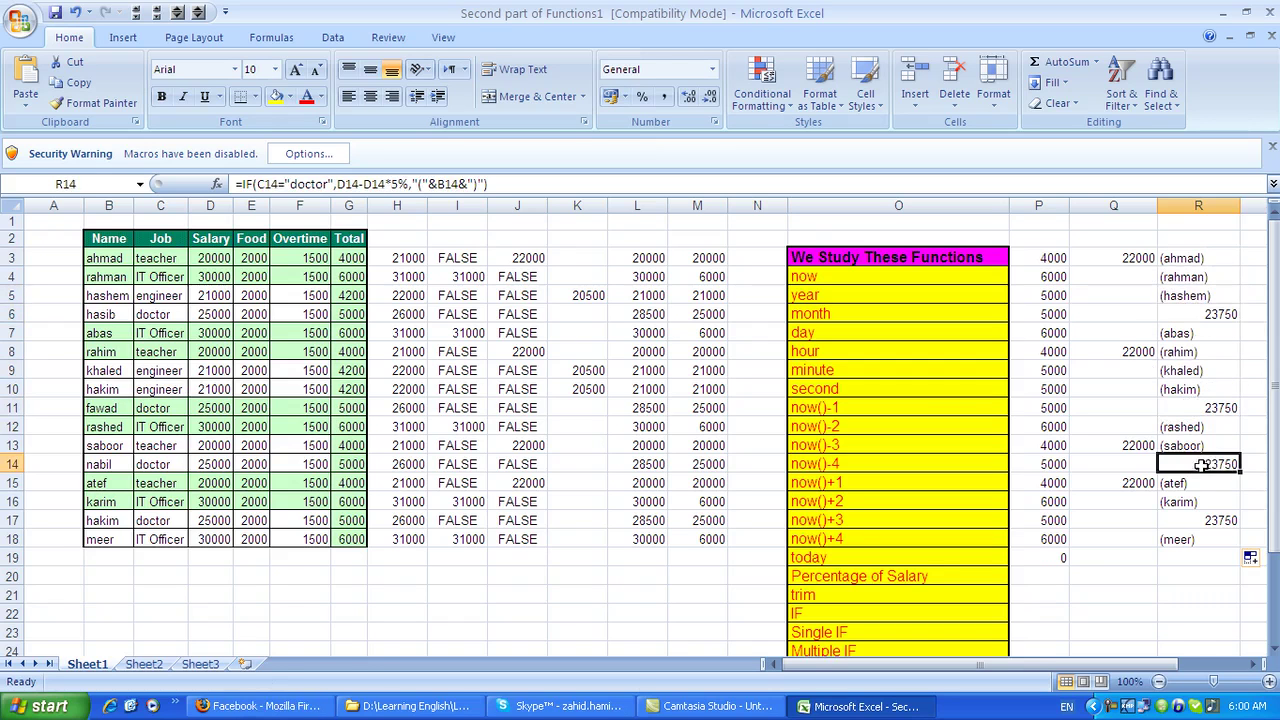
pyautogui.press('Down')
pyautogui.press('Down')
pyautogui.click(1200, 333)
pyautogui.click(1196, 257)
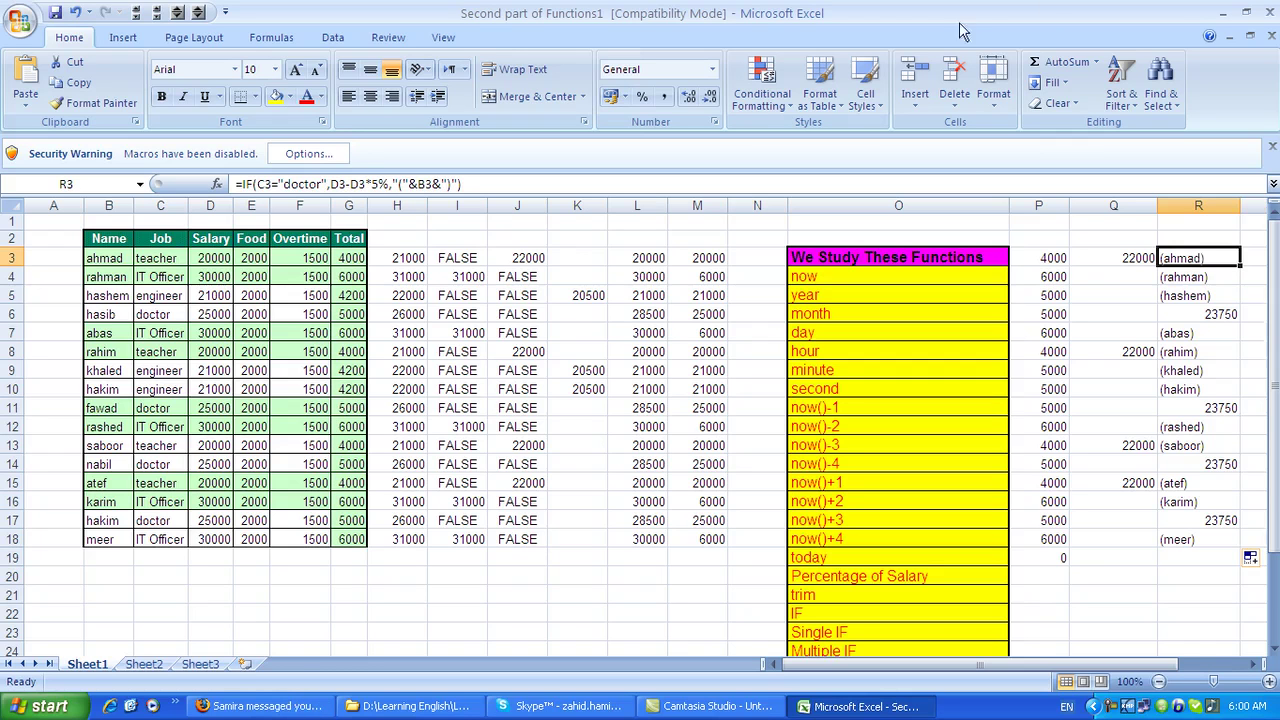
# Step: Select H2:N20 and delete the old calculation results
pyautogui.scroll(-2, 590, 510)
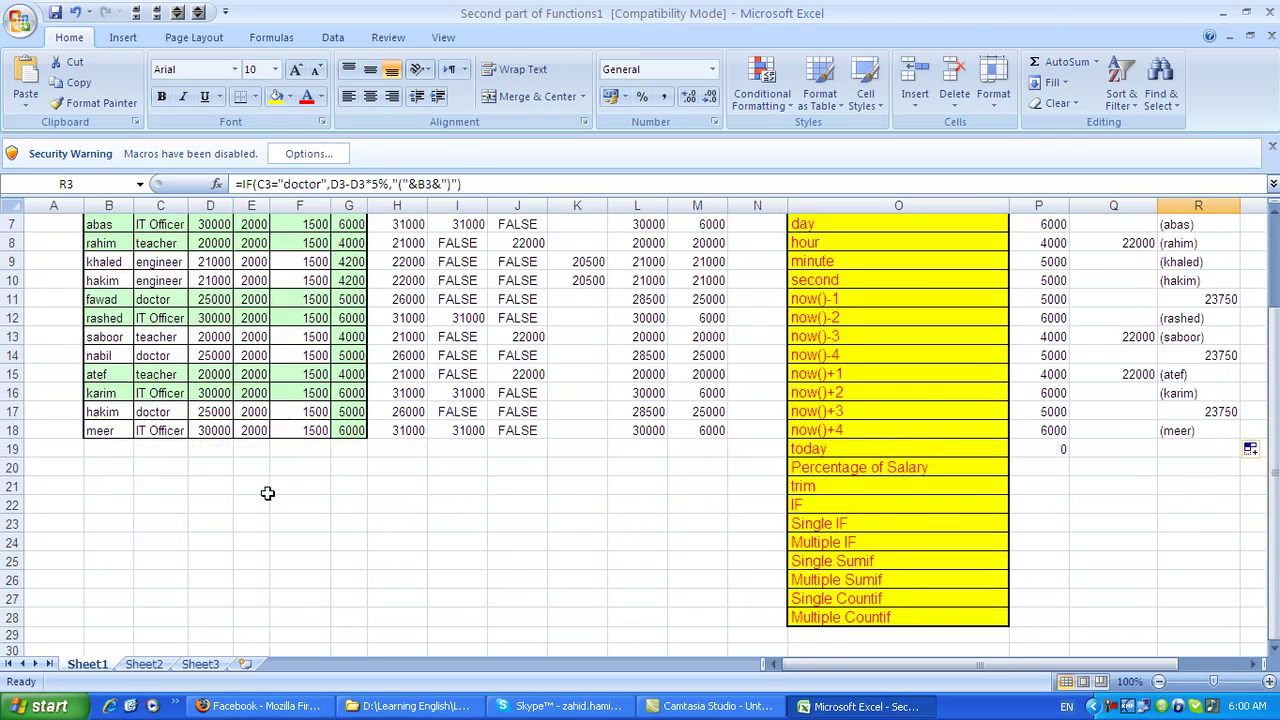
pyautogui.scroll(1, 260, 510)
pyautogui.click(200, 540)
pyautogui.scroll(1, 196, 532)
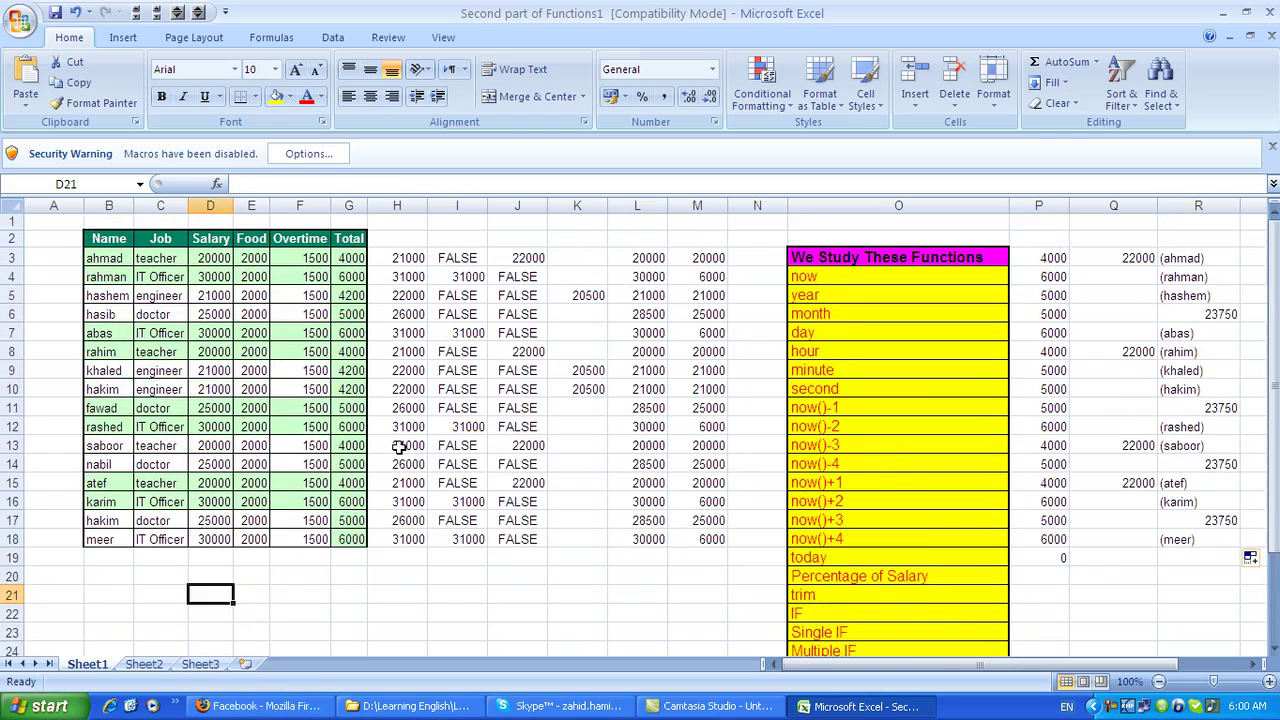
pyautogui.moveTo(745, 242); pyautogui.dragTo(416, 588)
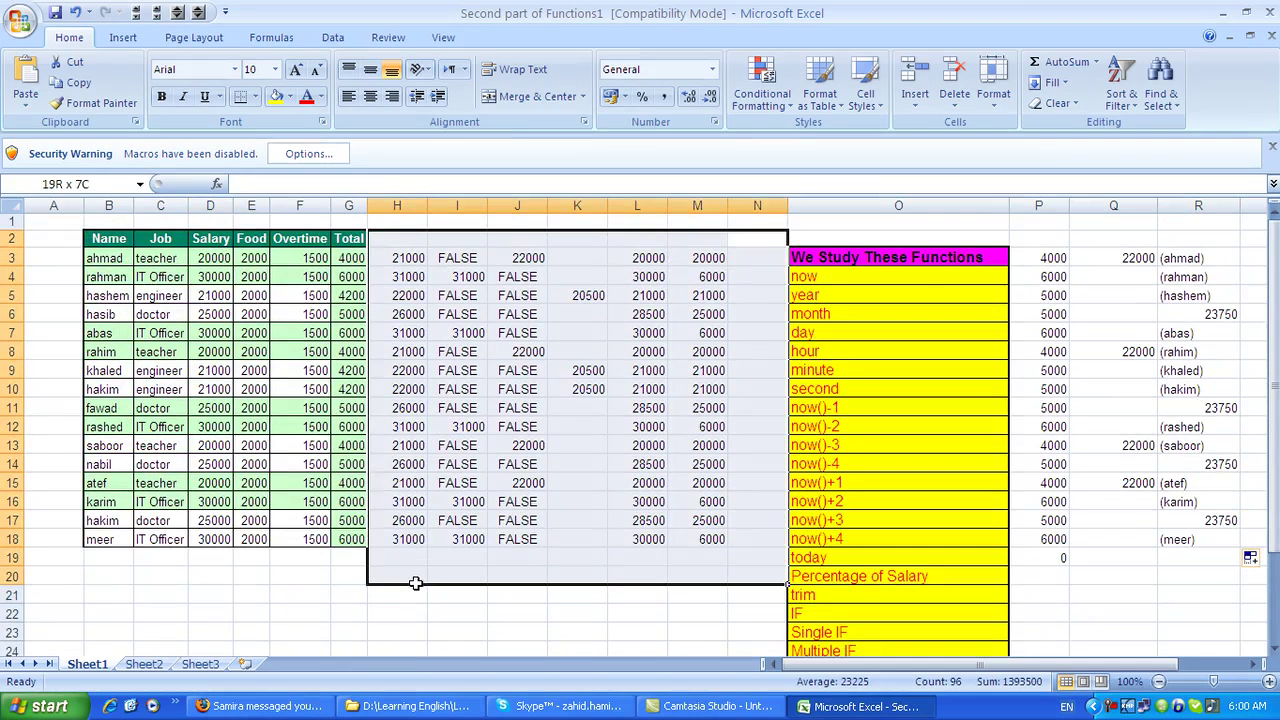
pyautogui.press('Delete')
pyautogui.click(412, 257)
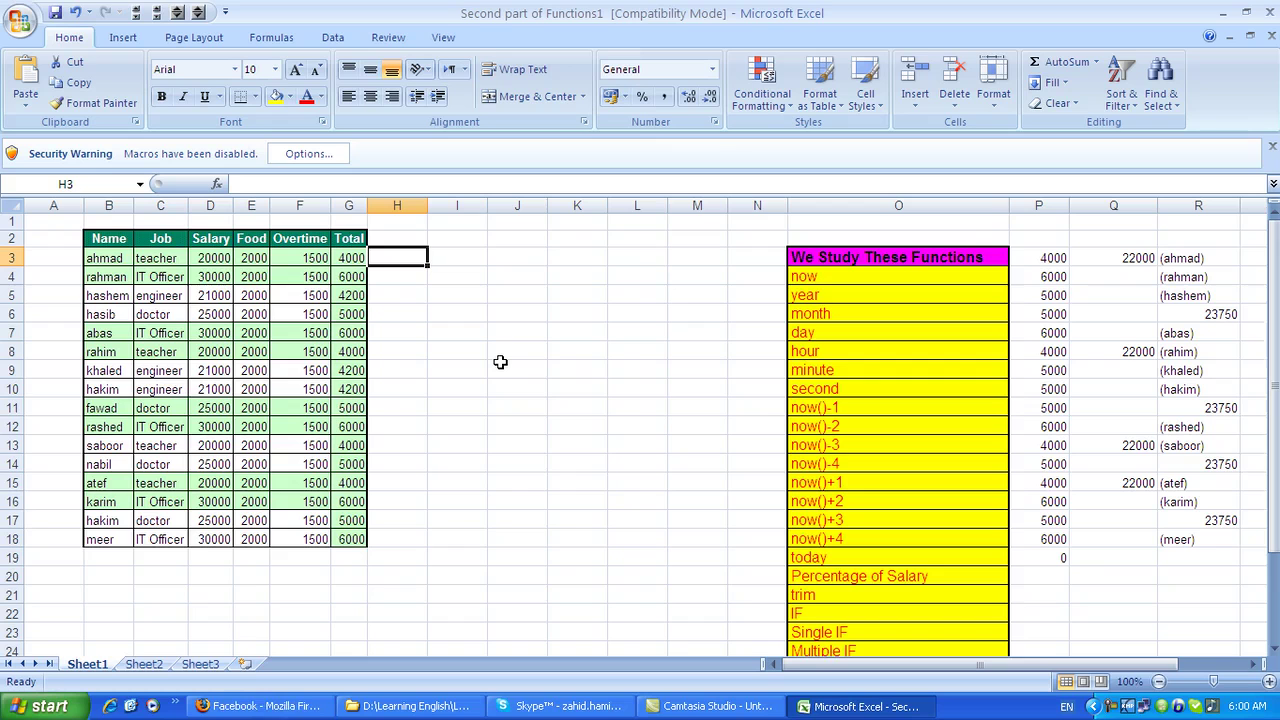
# Step: In H3, give IT Officers salary minus 20%, others "your pay will become Derease in the next month"
pyautogui.write('=if(')
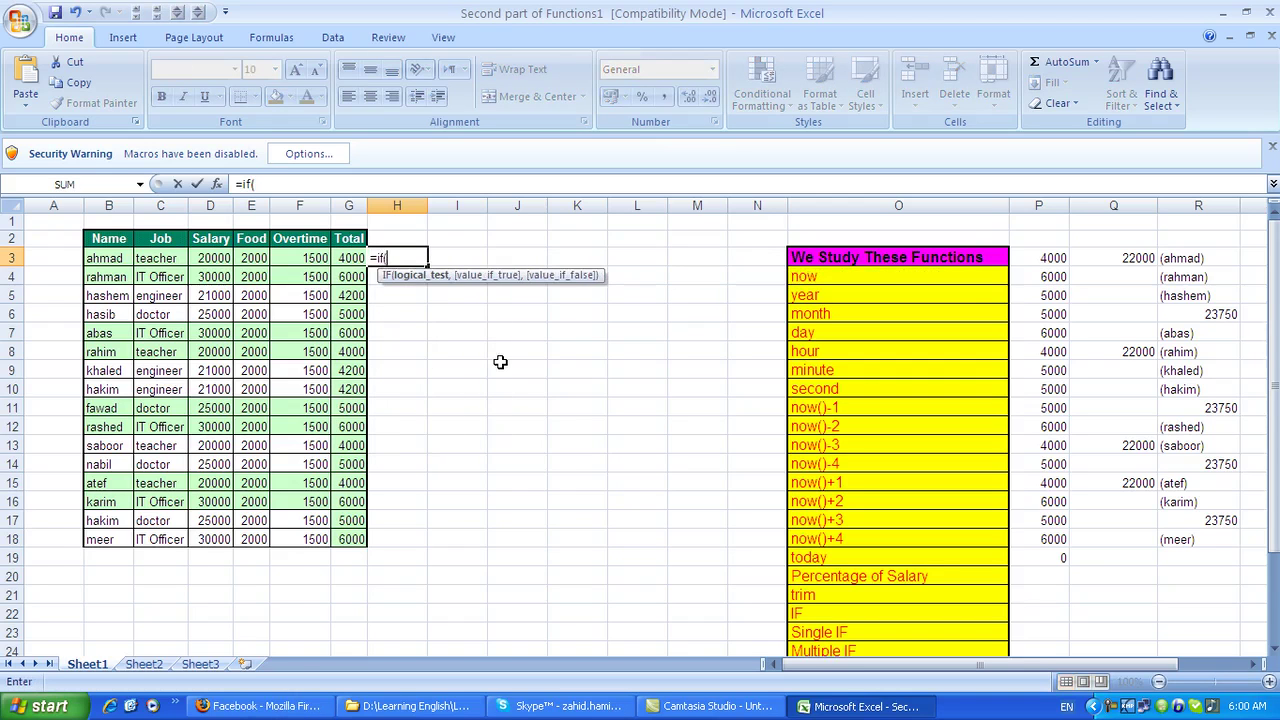
pyautogui.write('c3="')
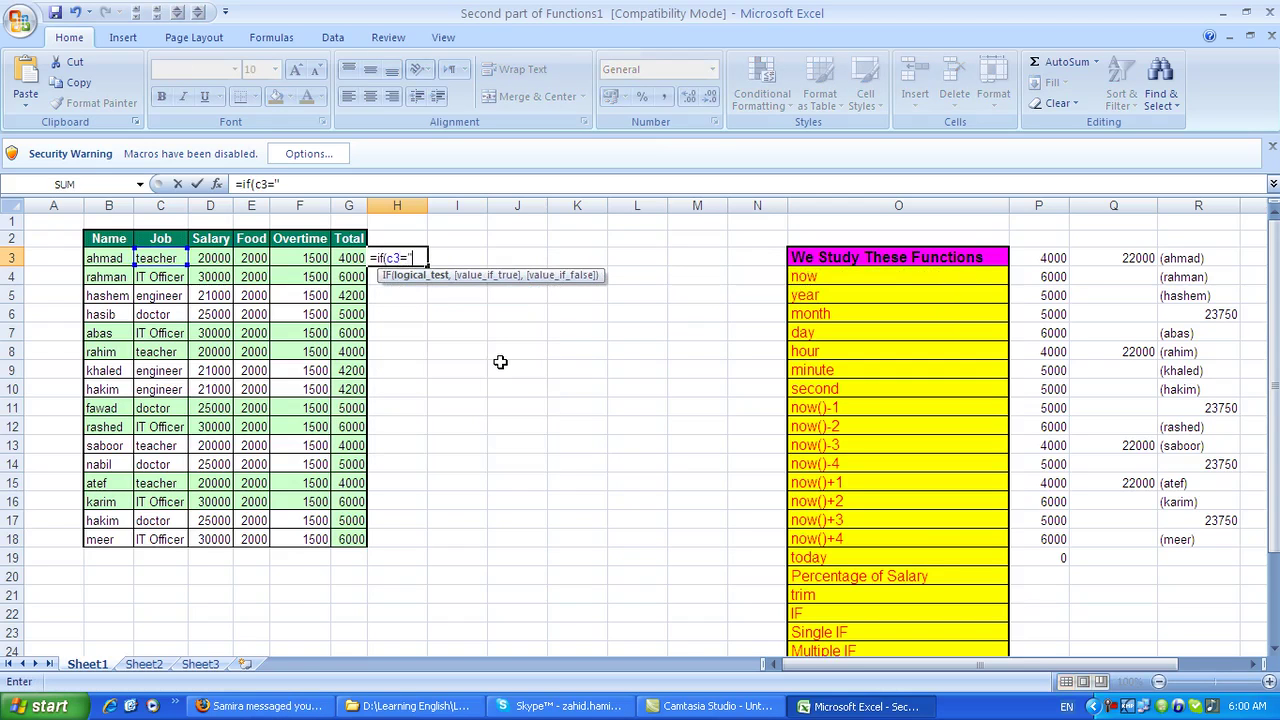
pyautogui.write('it')
pyautogui.press('BackSpace')
pyautogui.press('BackSpace')
pyautogui.write('IT Officer"')
pyautogui.write(',')
pyautogui.write(',d3')
pyautogui.write('d3-d3')
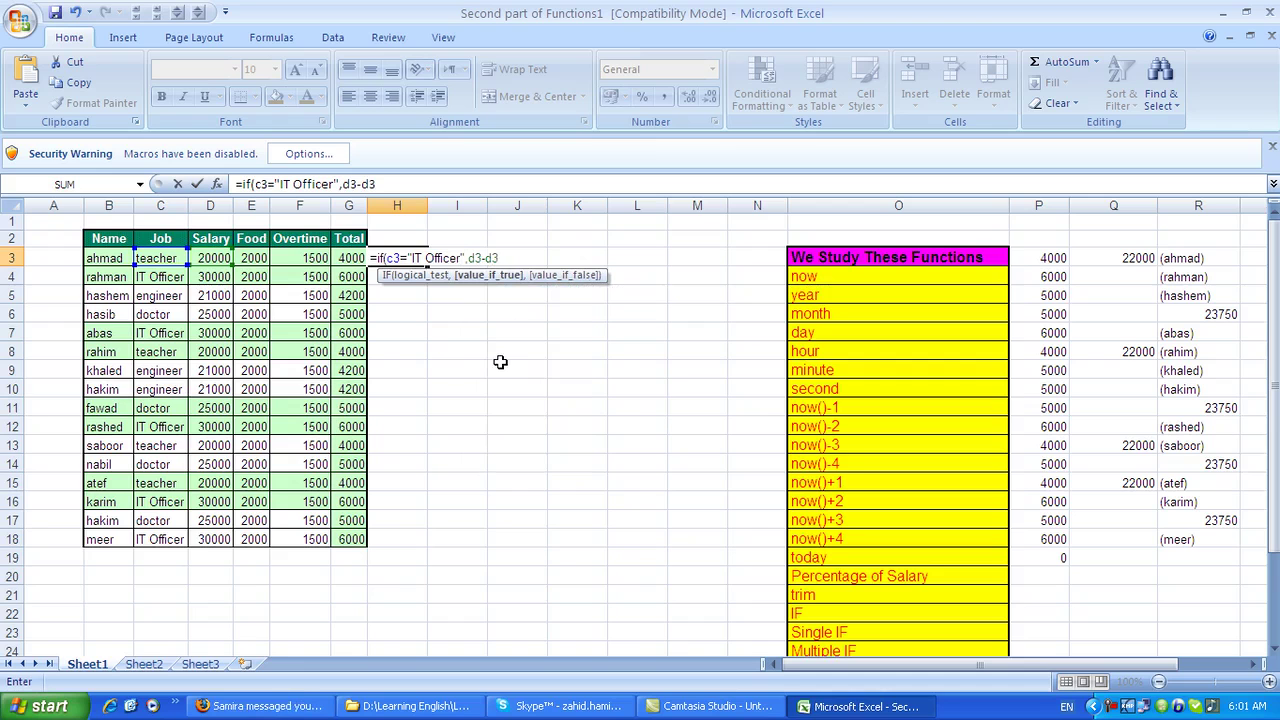
pyautogui.write('*20/100n')
pyautogui.press('BackSpace')
pyautogui.write('n')
pyautogui.press('BackSpace')
pyautogui.write(',"your pay will beod')
pyautogui.press('BackSpace')
pyautogui.press('BackSpace')
pyautogui.write('come Dereas')
pyautogui.press('BackSpace')
pyautogui.write('se in the next ')
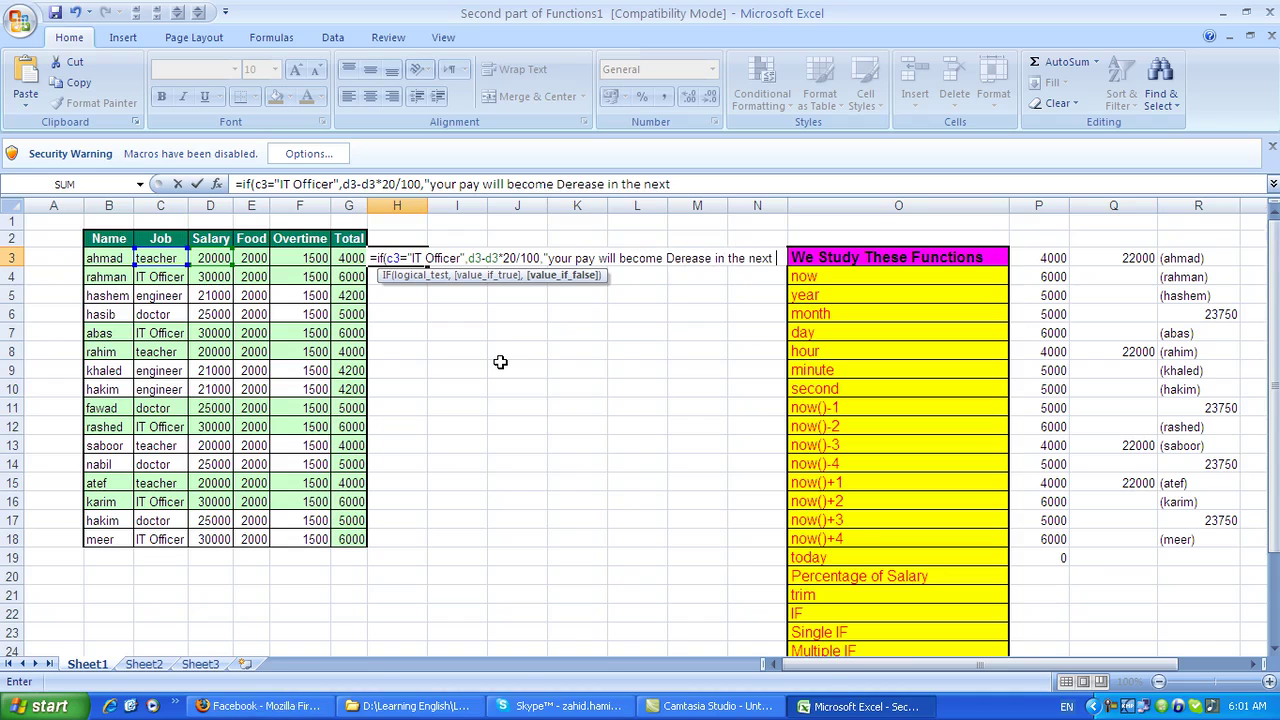
pyautogui.write('monh')
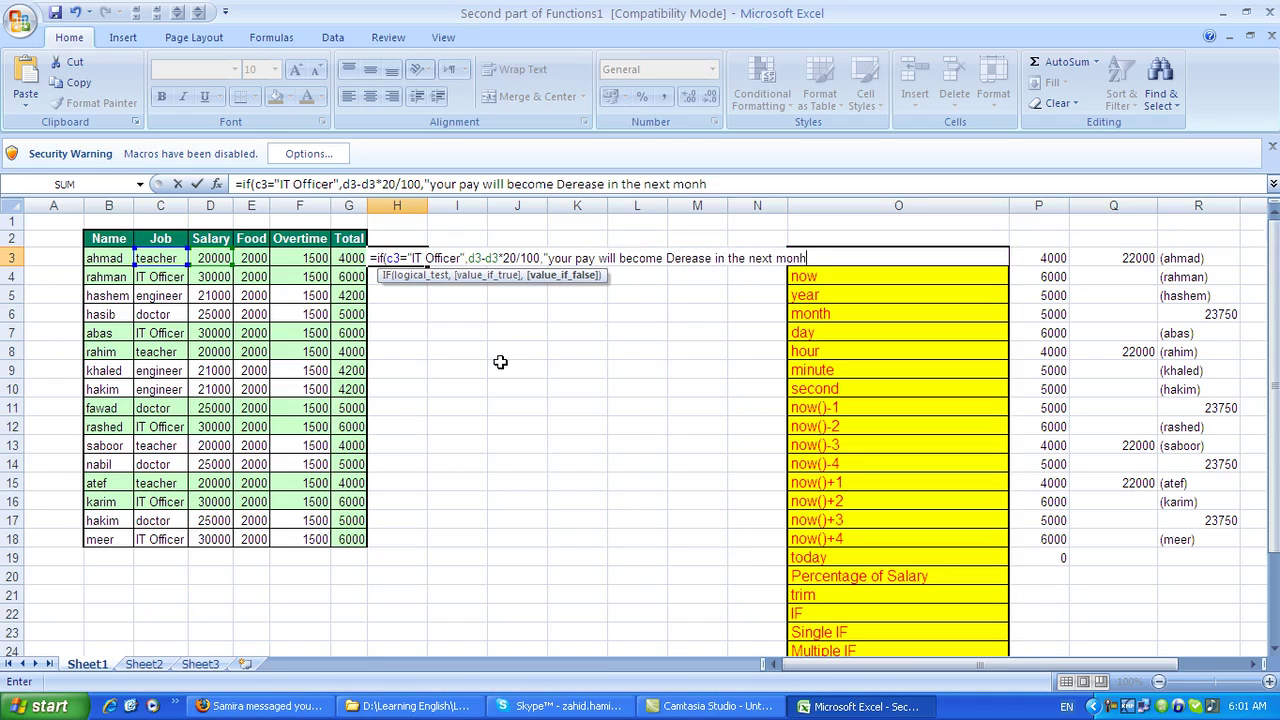
pyautogui.press('BackSpace')
pyautogui.write('th')
pyautogui.write('")')
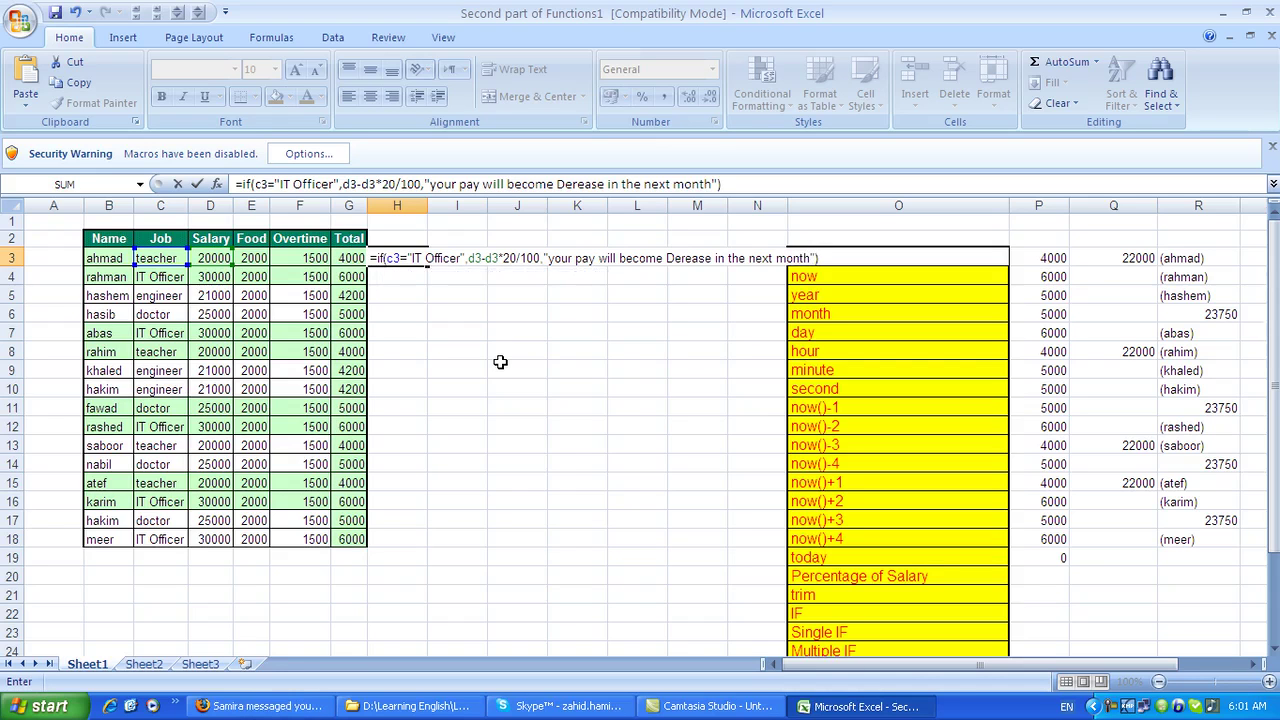
pyautogui.press('Return')
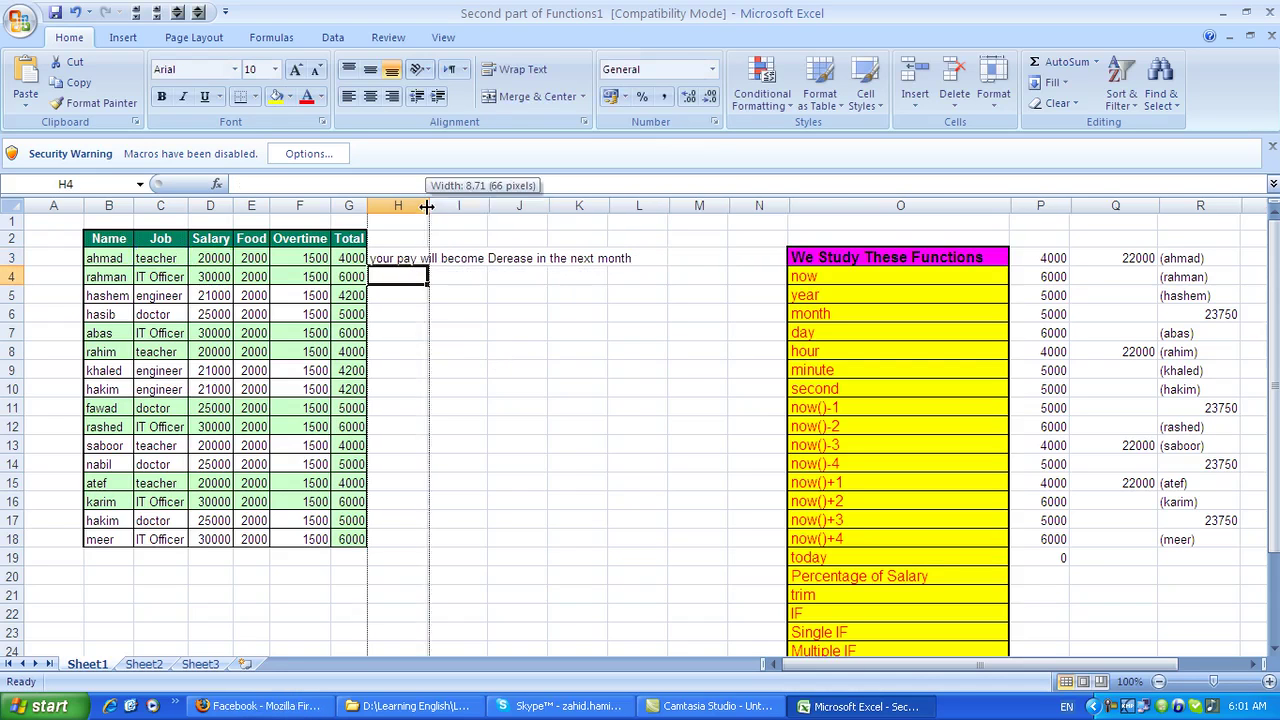
# Step: Widen column H and fill H3's IF formula down to H18
pyautogui.moveTo(428, 205); pyautogui.dragTo(656, 205)
pyautogui.click(539, 258)
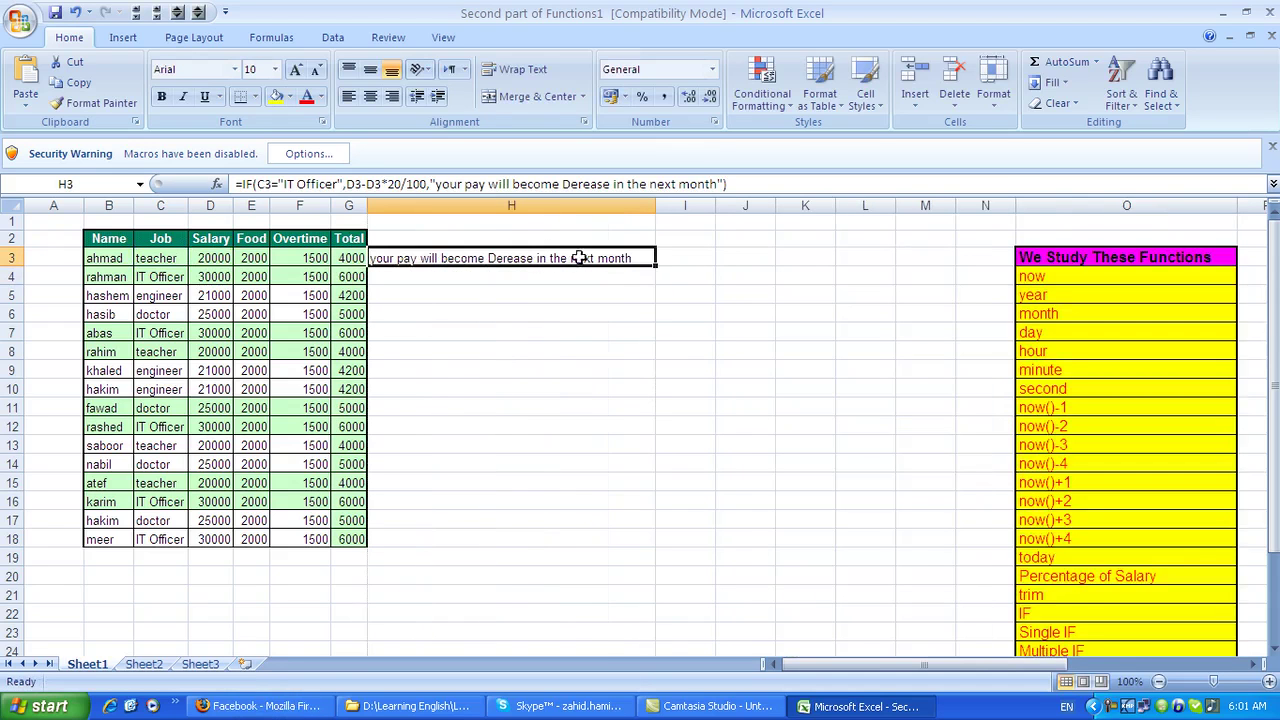
pyautogui.moveTo(655, 267); pyautogui.dragTo(629, 548)
pyautogui.click(563, 389)
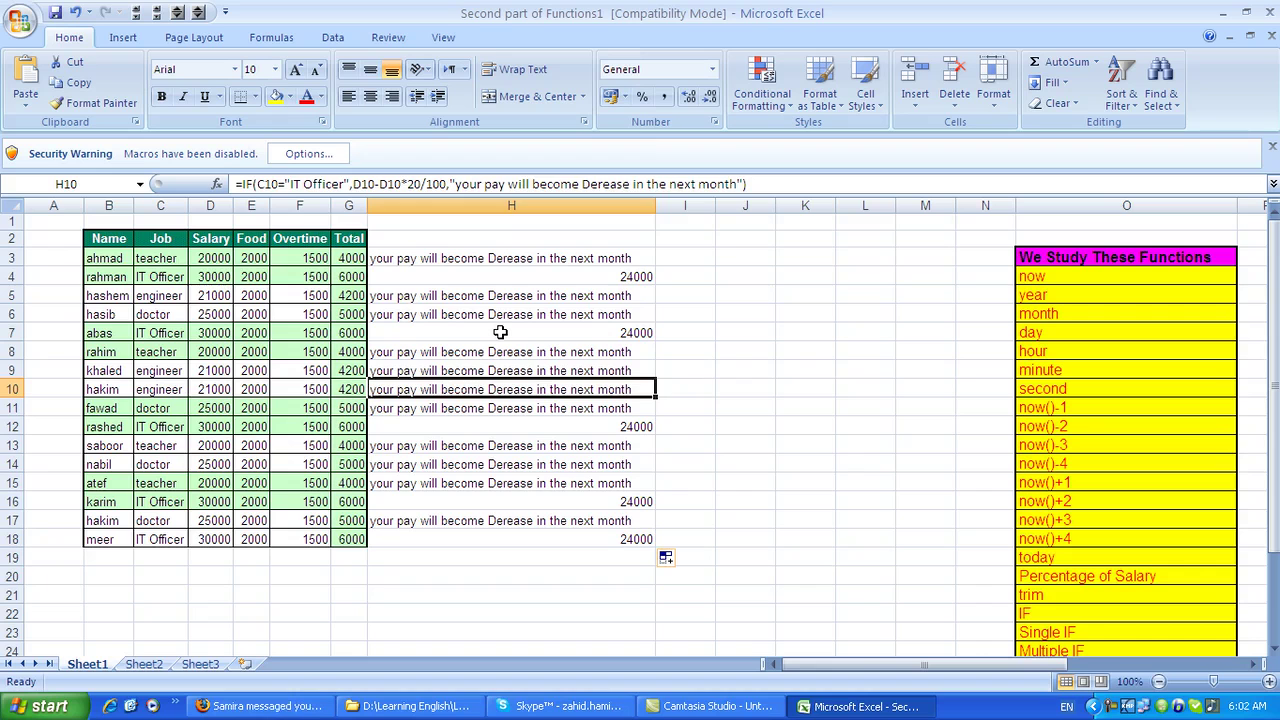
# Step: Check the result in H7, then move to I3 for the next formula
pyautogui.press('Right')
pyautogui.press('Right')
pyautogui.press('Up')
pyautogui.press('Up')
pyautogui.press('Up')
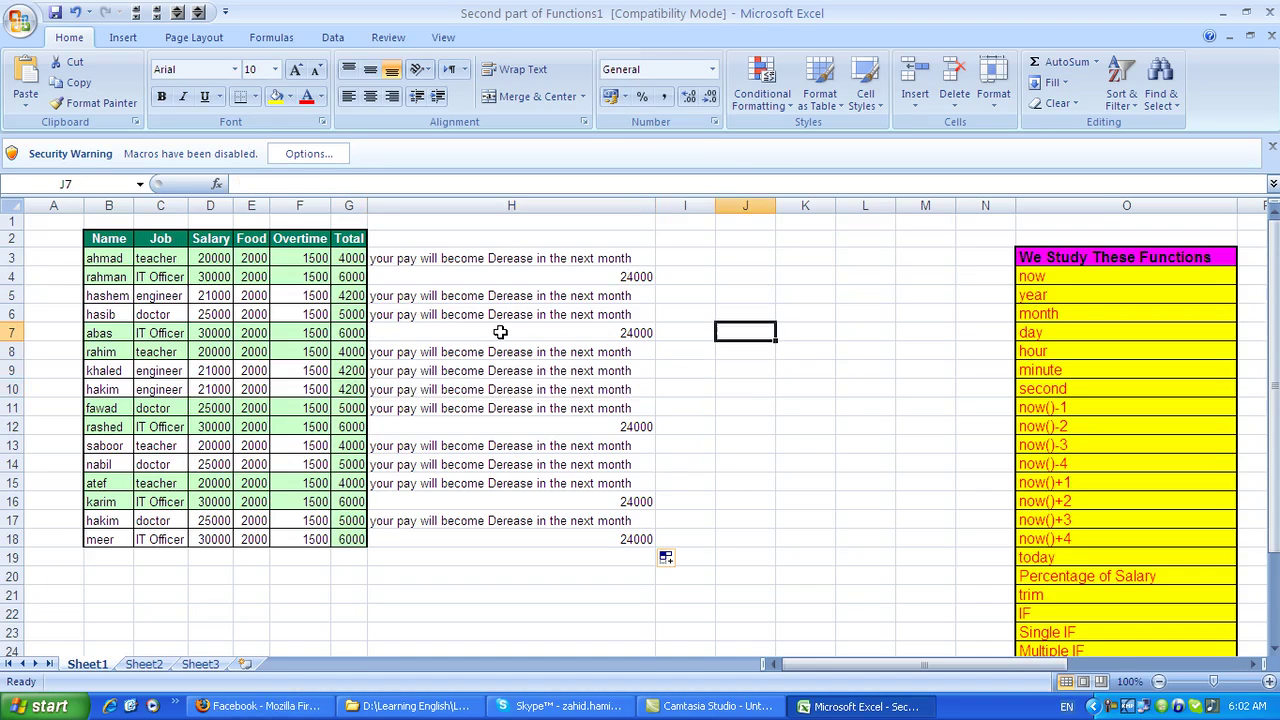
pyautogui.press('Left')
pyautogui.press('Left')
pyautogui.press('Right')
pyautogui.press('Up')
pyautogui.press('Up')
pyautogui.press('Up')
pyautogui.press('Up')
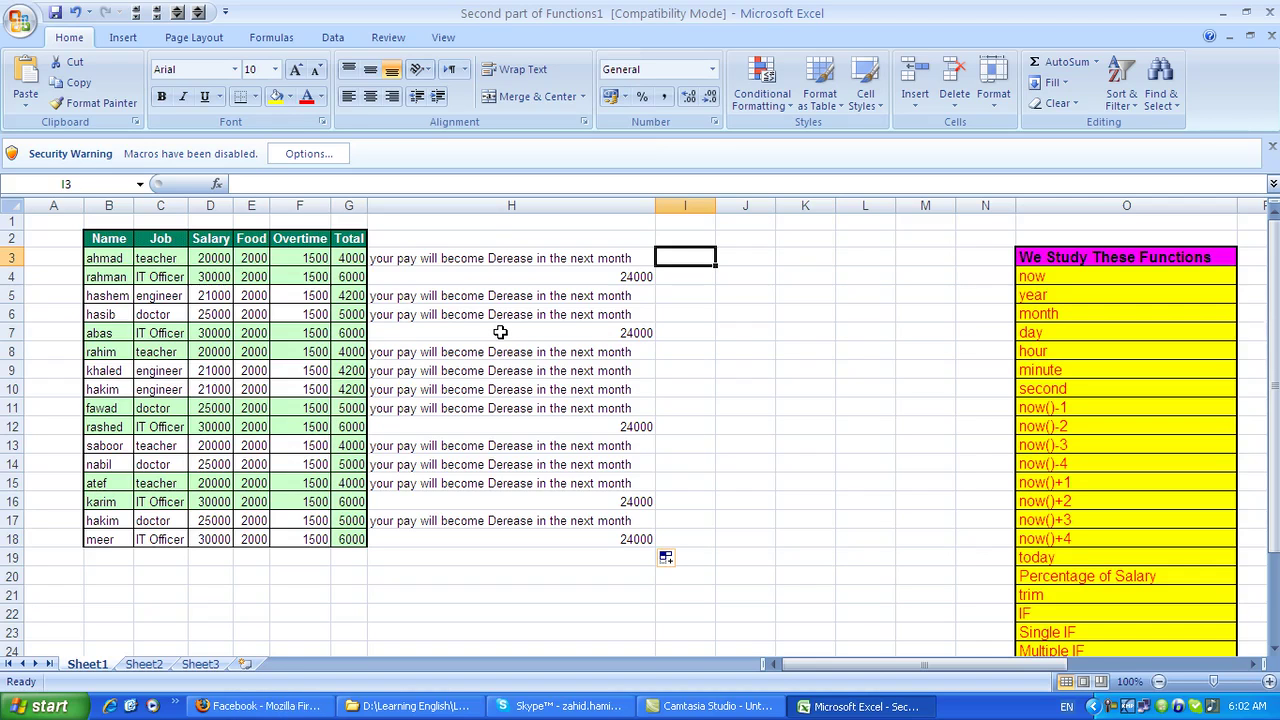
# Step: In I3, start an IF formula giving engineers 'you do your job very will for this we give some gift for you'
pyautogui.write('=if(')
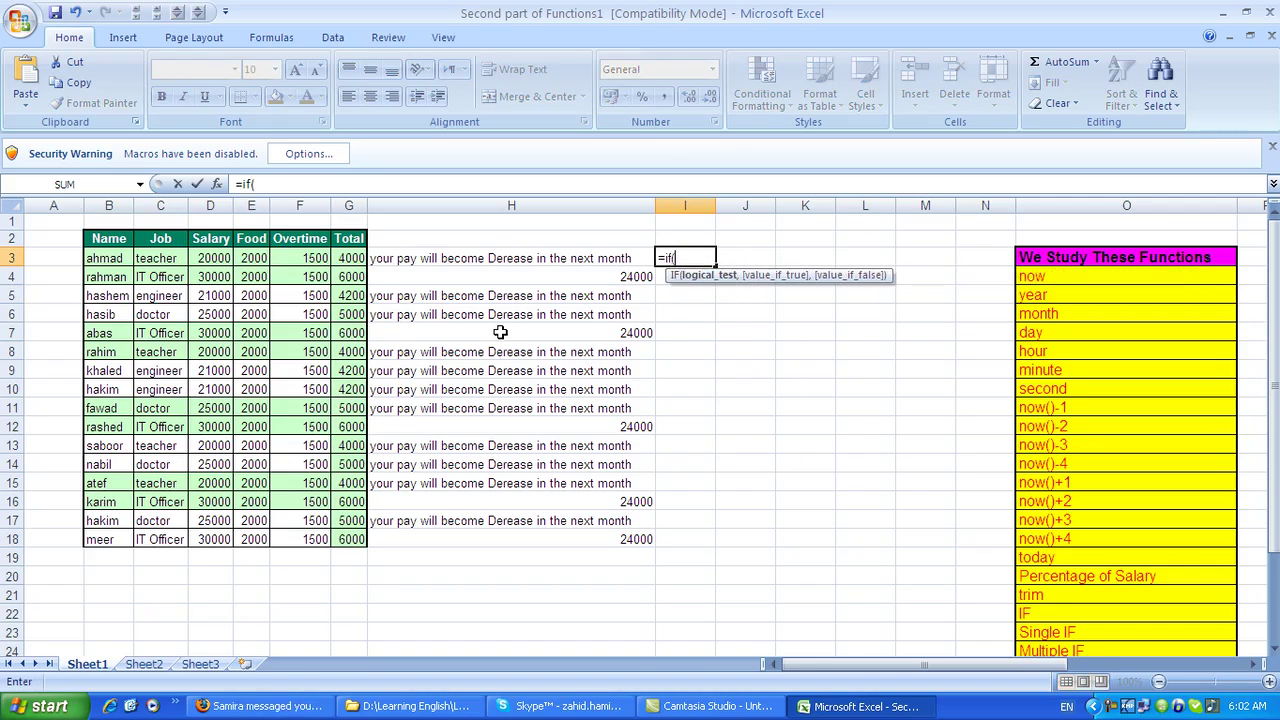
pyautogui.write('c3="')
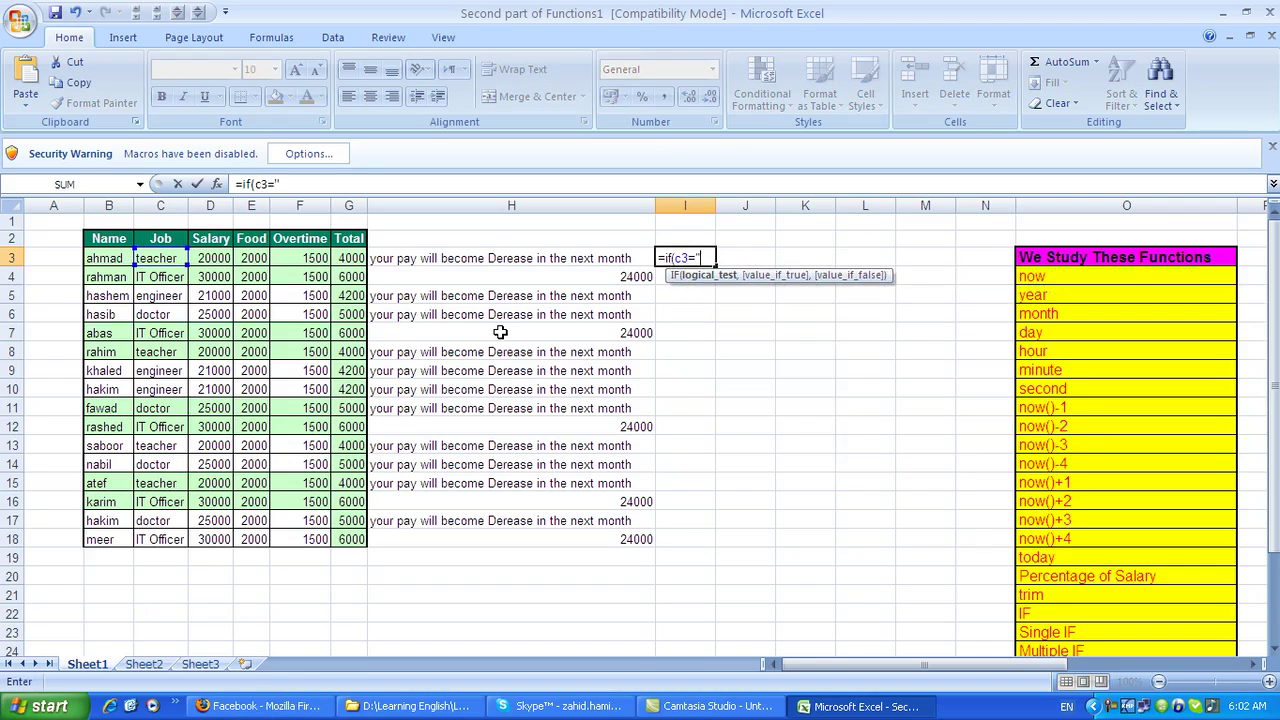
pyautogui.write('engineer"')
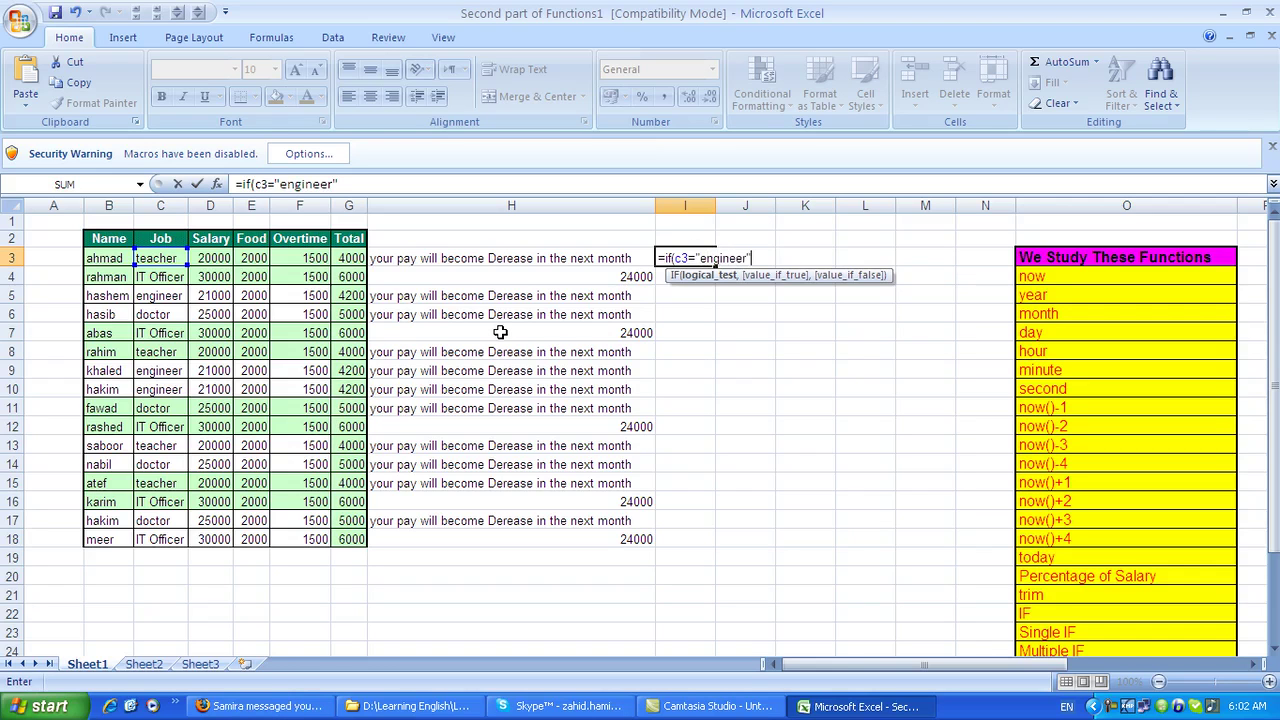
pyautogui.write(',"you do ')
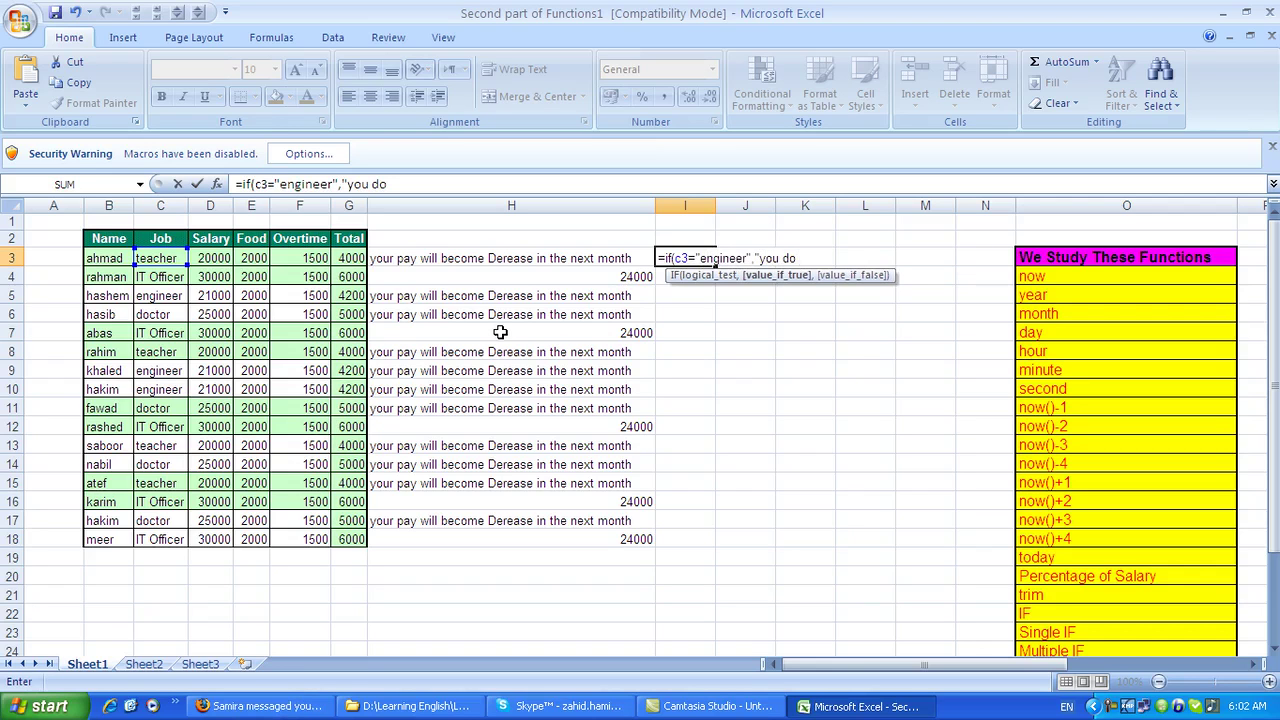
pyautogui.write('your jo')
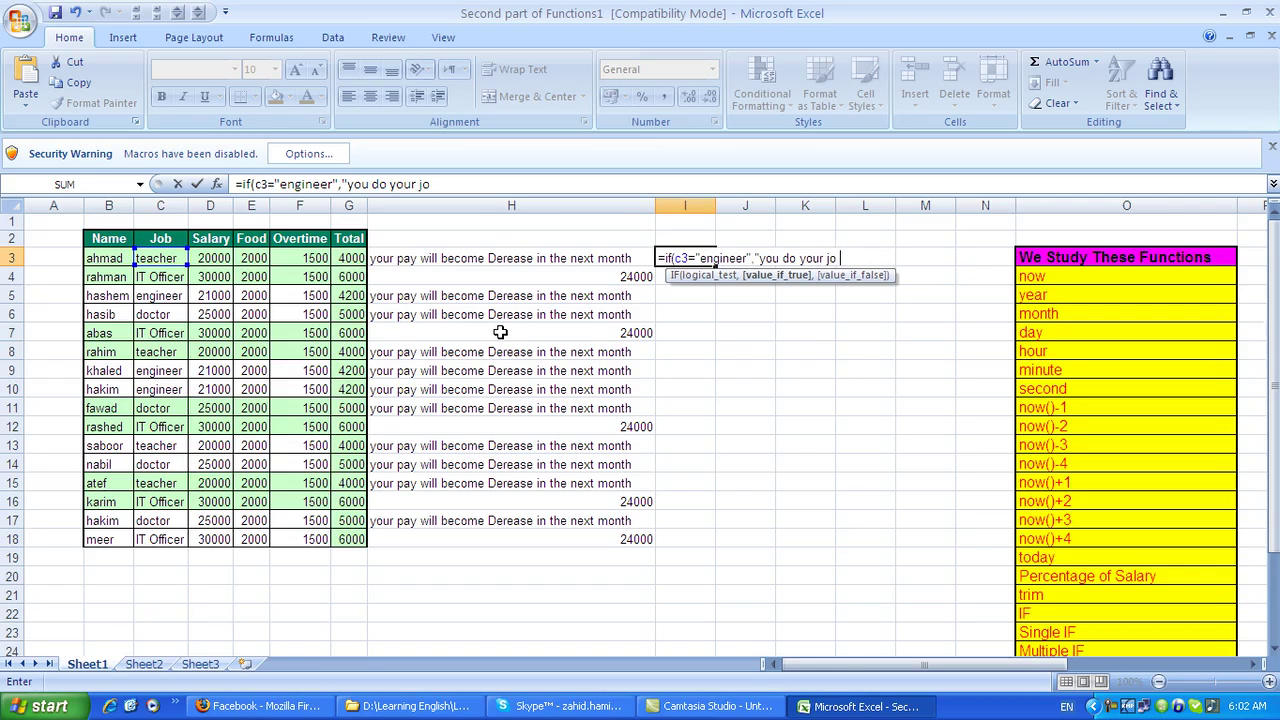
pyautogui.write('b very will ')
pyautogui.write('in this')
pyautogui.press('BackSpace')
pyautogui.press('BackSpace')
pyautogui.press('BackSpace')
pyautogui.press('BackSpace')
pyautogui.press('BackSpace')
pyautogui.press('BackSpace')
pyautogui.press('BackSpace')
pyautogui.press('BackSpace')
pyautogui.write('for this we ')
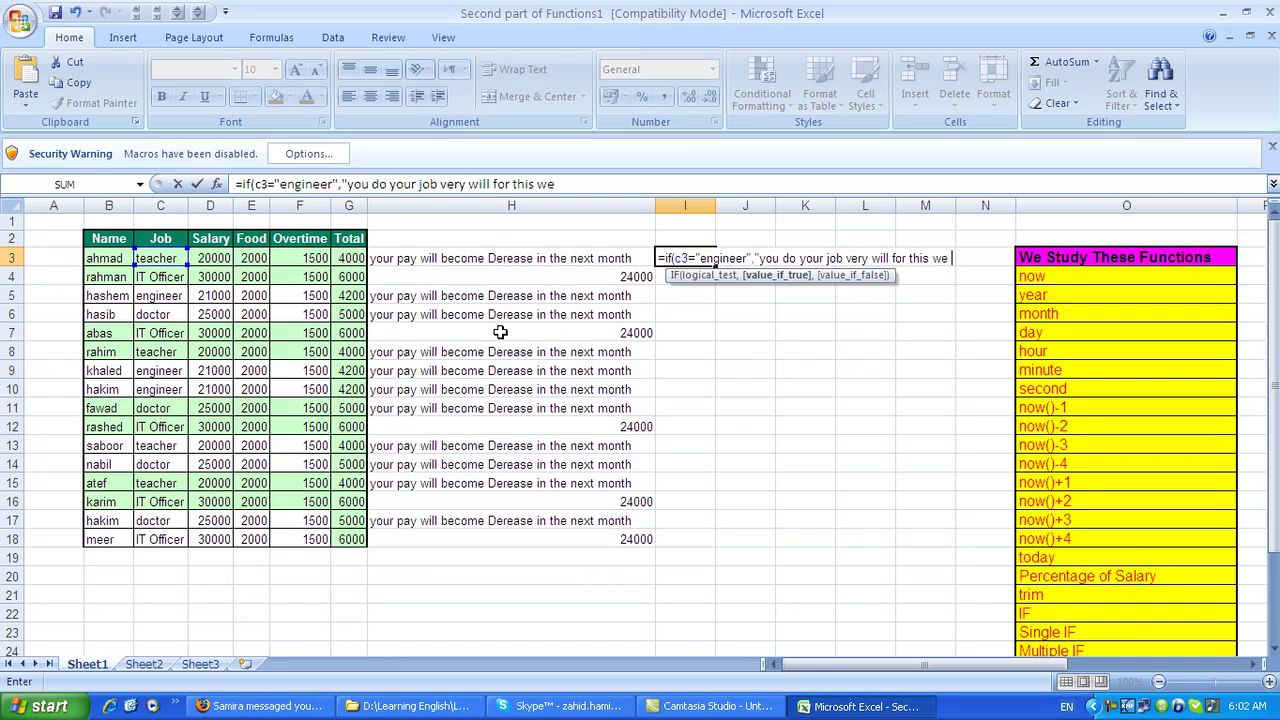
pyautogui.write('give some fi')
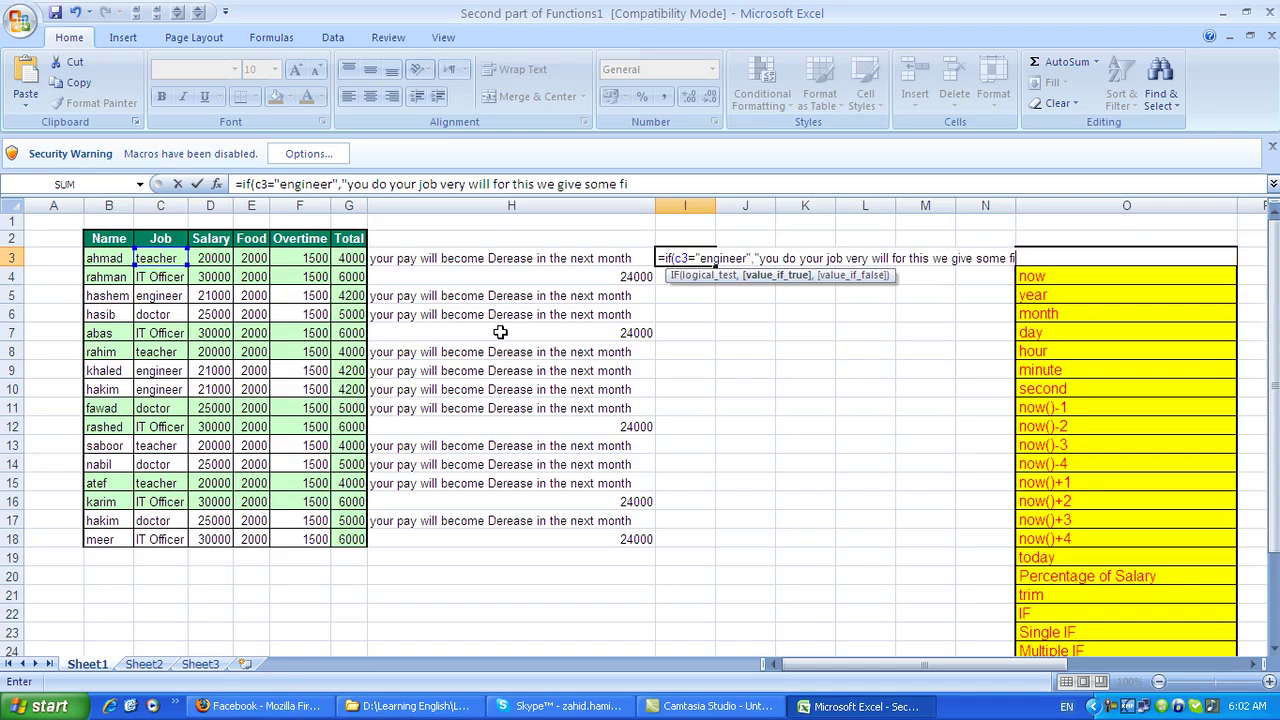
pyautogui.press('BackSpace')
pyautogui.press('BackSpace')
pyautogui.write('fi')
pyautogui.press('BackSpace')
pyautogui.press('BackSpace')
pyautogui.write('gift foo')
pyautogui.press('BackSpace')
pyautogui.write('r your')
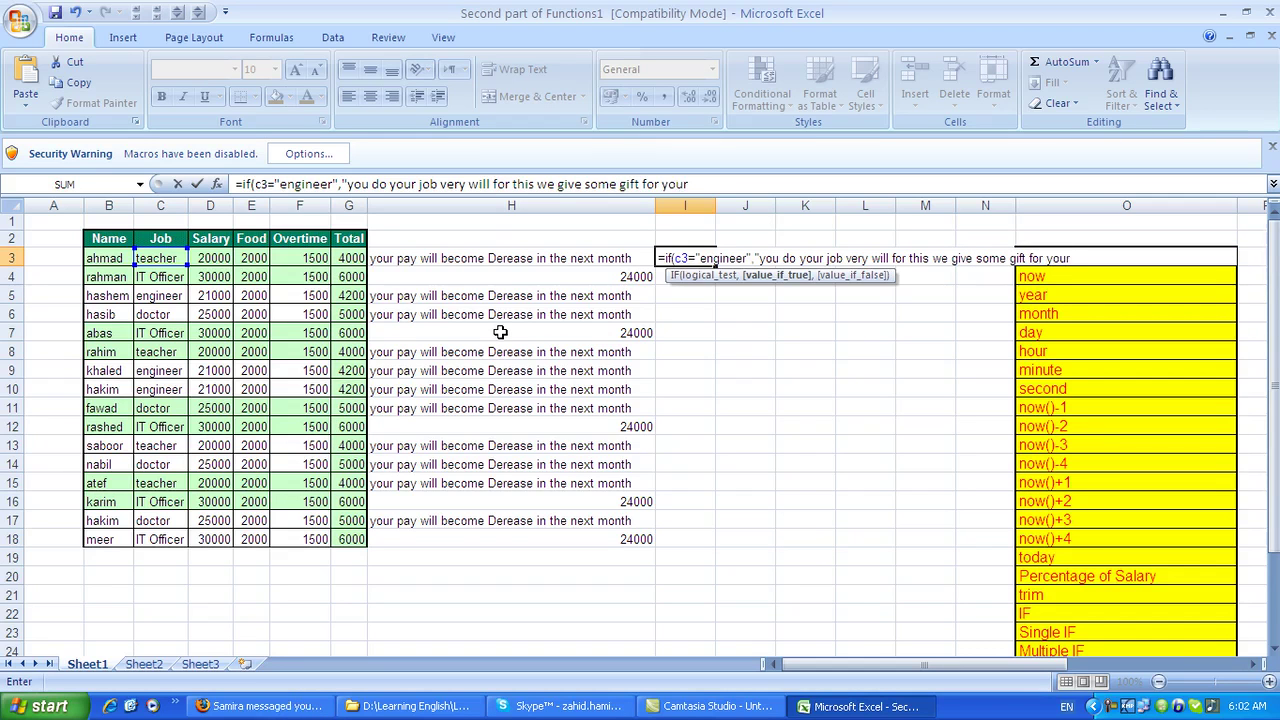
pyautogui.press('BackSpace')
# Step: Add the else message 'you must be like these persons' and commit the formula
pyautogui.write('",')
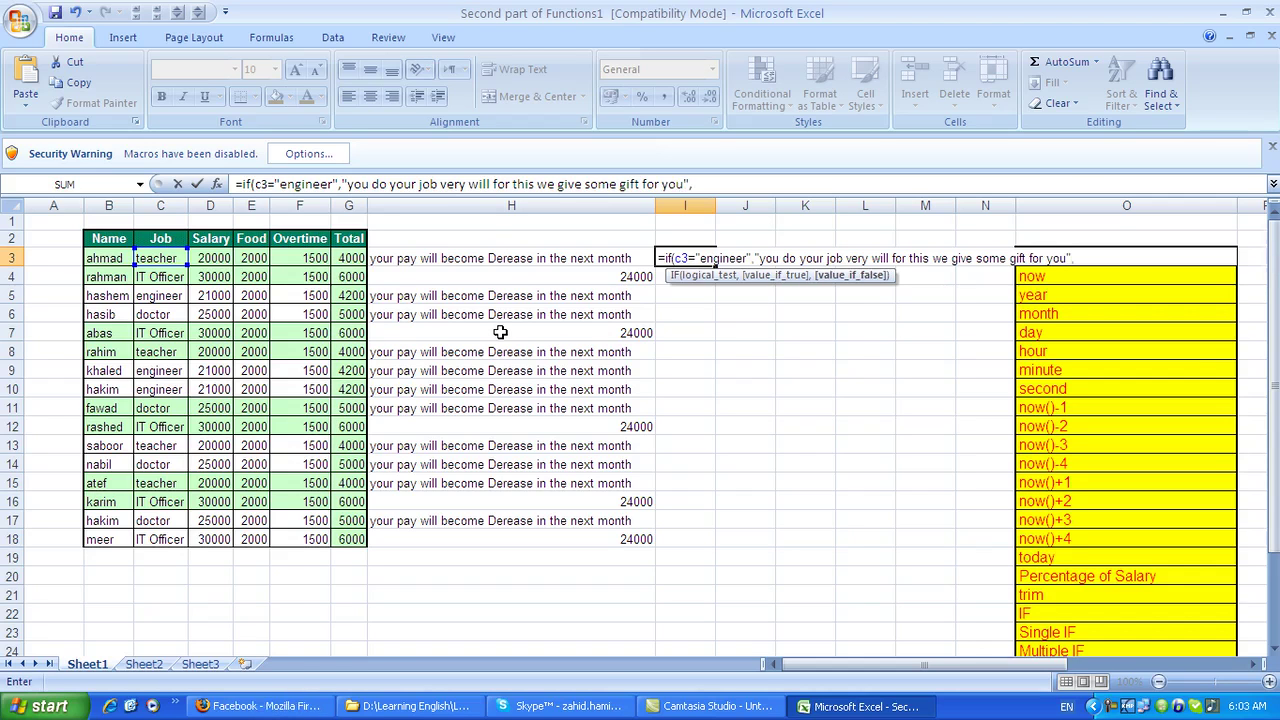
pyautogui.write('"you must be like th')
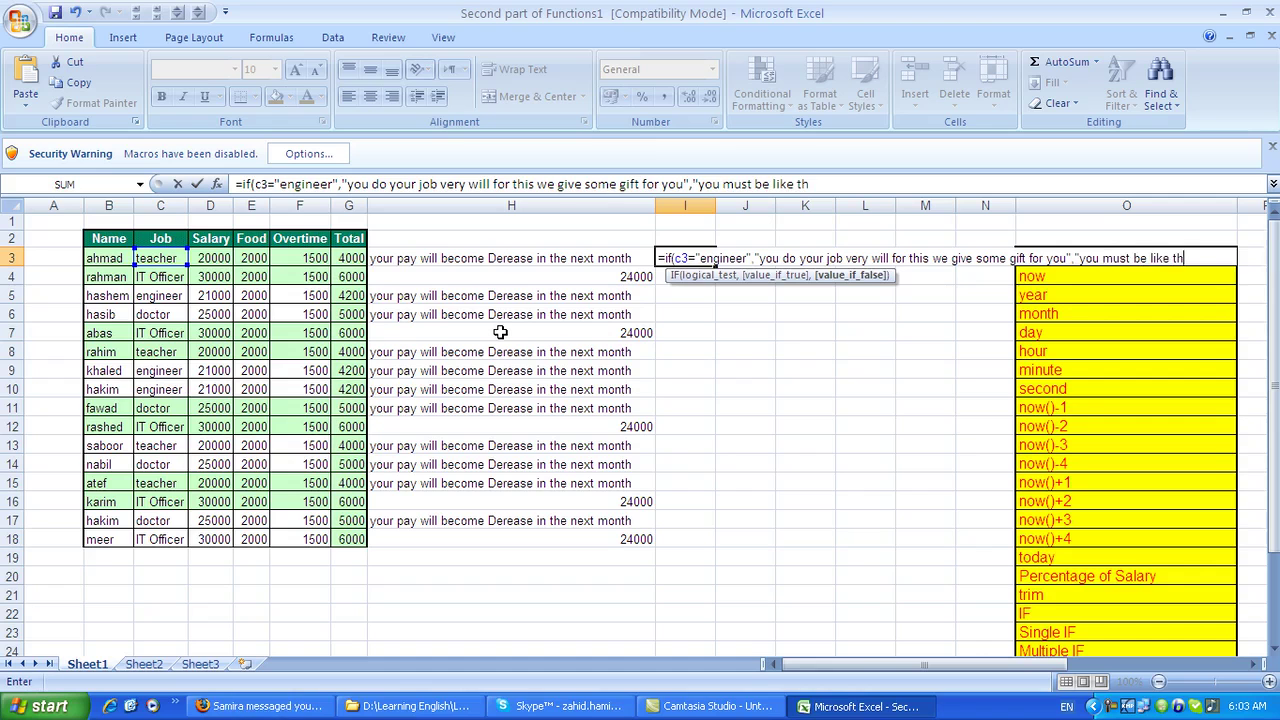
pyautogui.write('ese persons"')
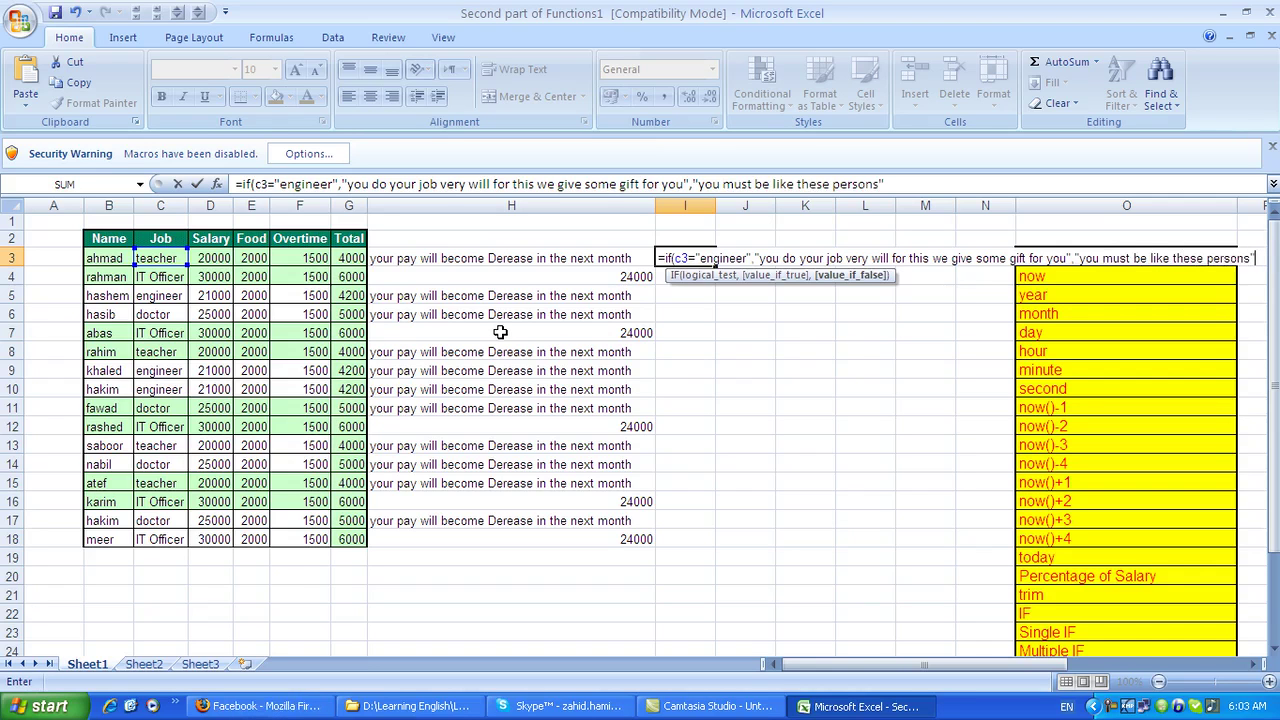
pyautogui.write(')')
pyautogui.press('Return')
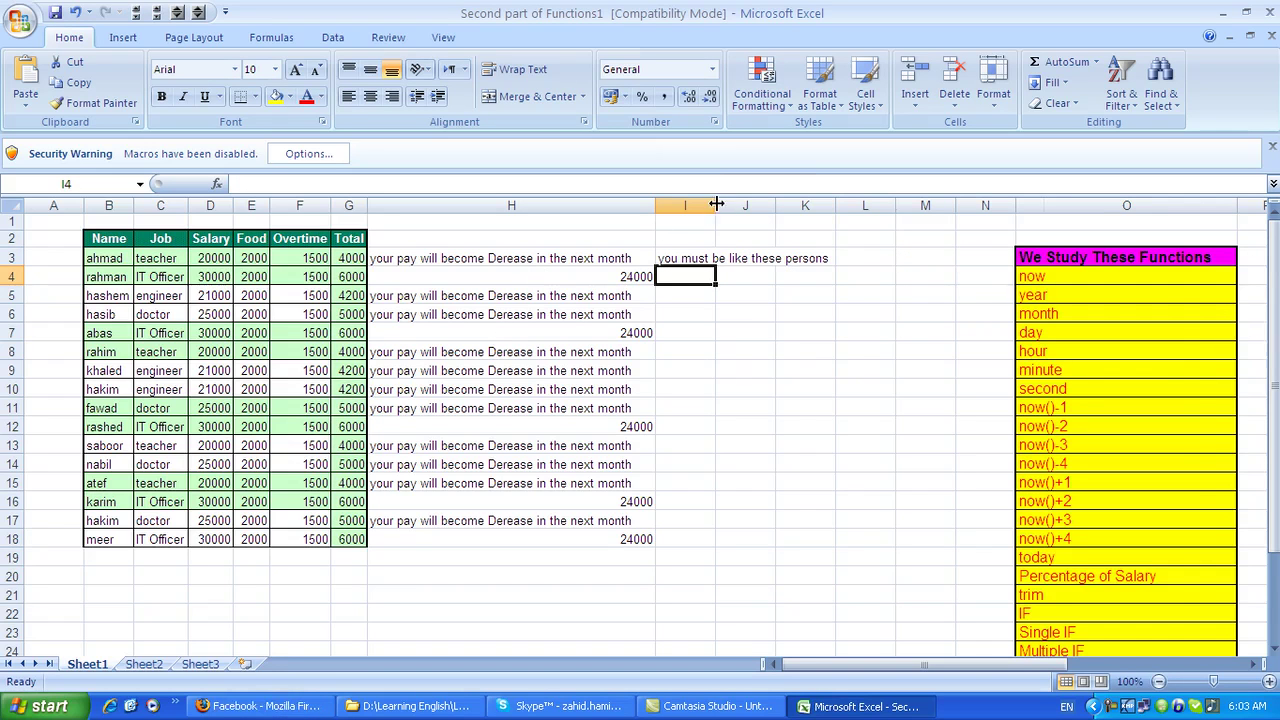
# Step: Widen column I and fill I3's engineer formula down to I18
pyautogui.moveTo(717, 204); pyautogui.dragTo(860, 204)
pyautogui.click(790, 260)
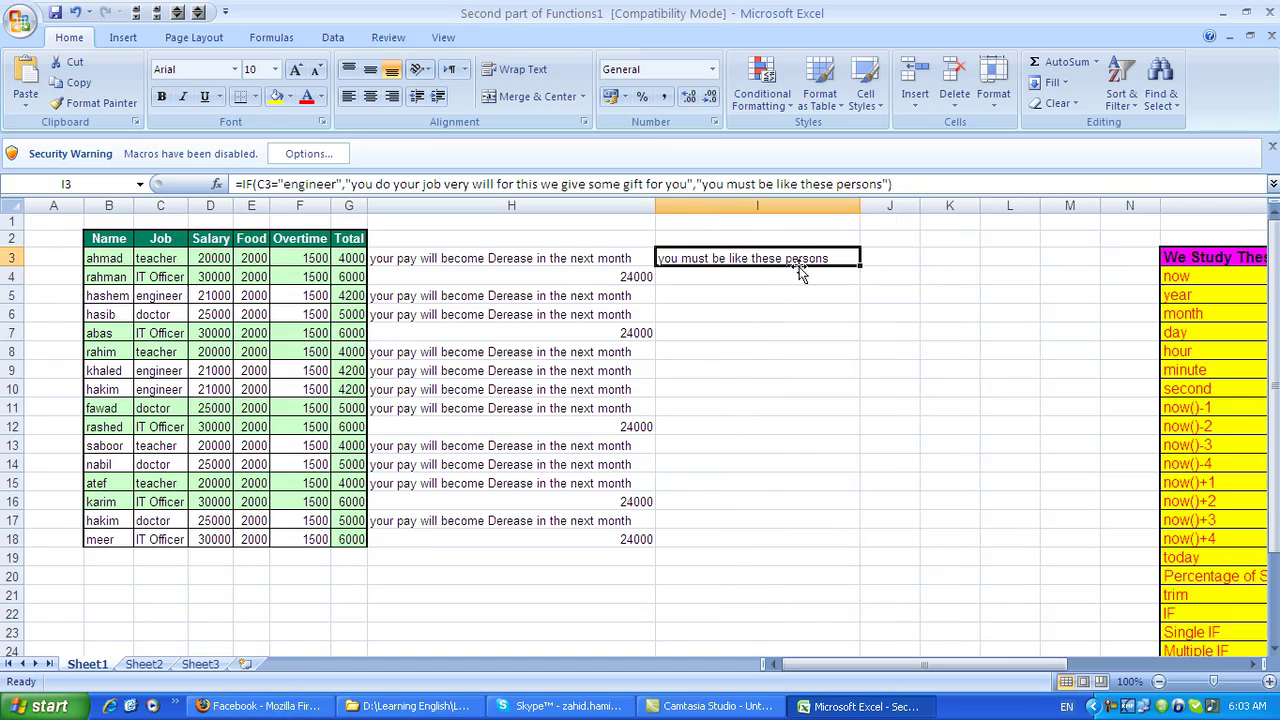
pyautogui.moveTo(859, 266); pyautogui.dragTo(837, 541)
pyautogui.click(810, 352)
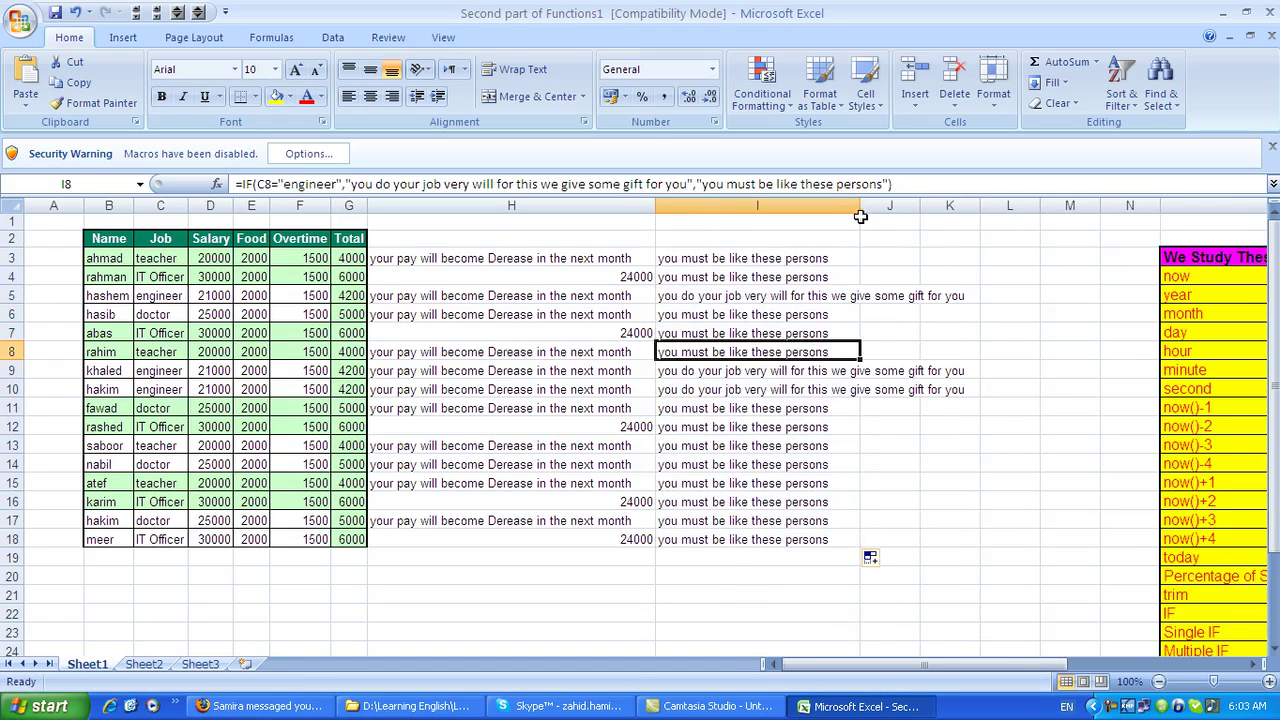
pyautogui.moveTo(860, 220); pyautogui.dragTo(1000, 220)
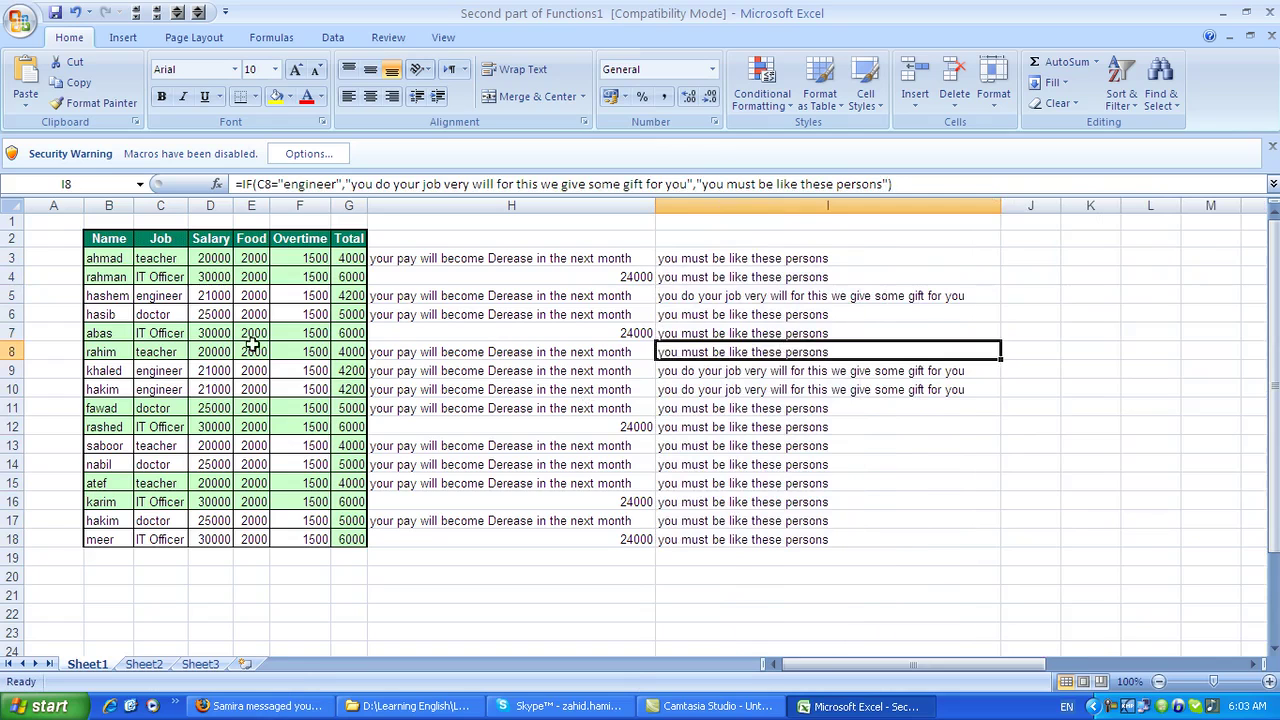
# Step: Verify the engineer in row 5 gets the gift message, then move to J2
pyautogui.click(181, 299)
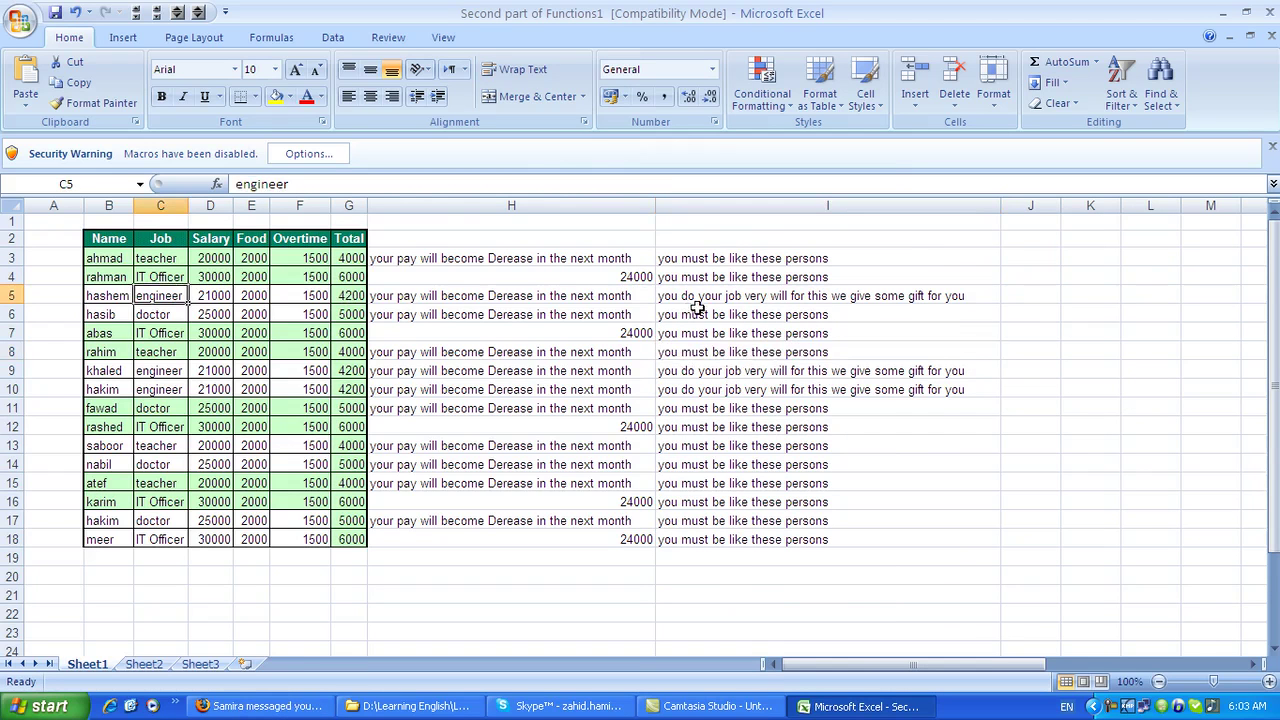
pyautogui.click(698, 298)
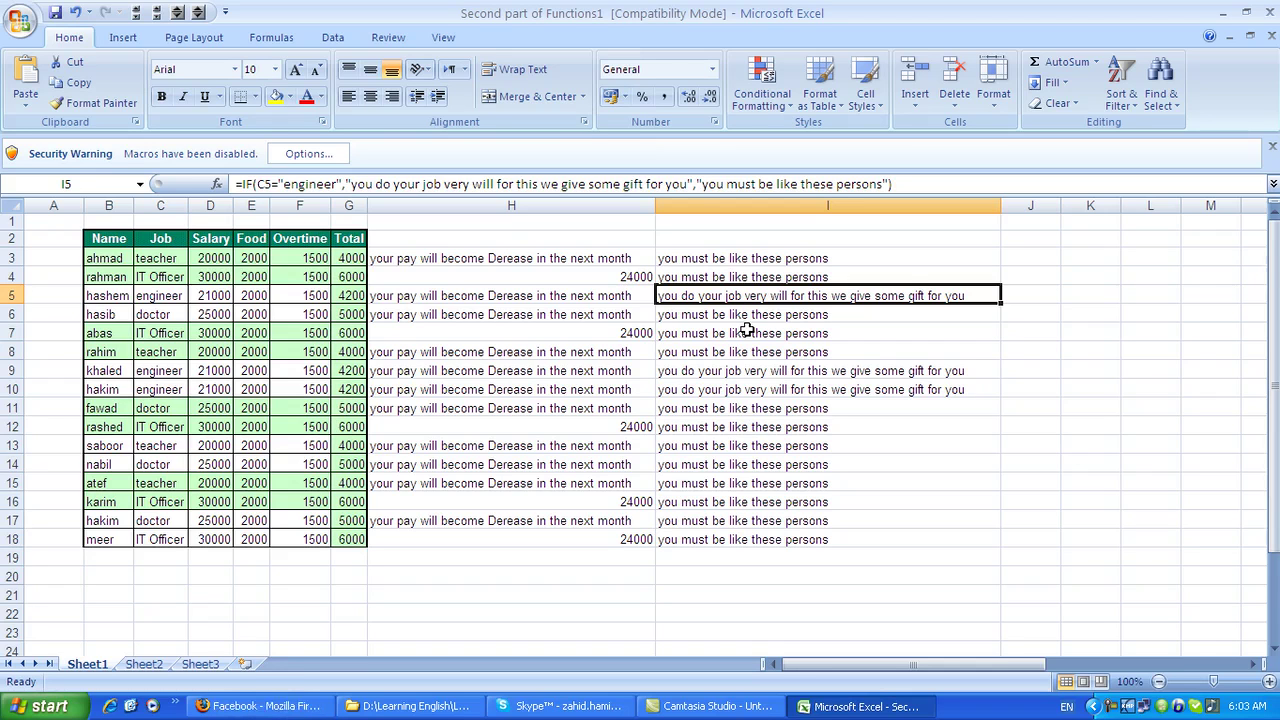
pyautogui.press('Right')
pyautogui.press('Right')
pyautogui.press('Up')
pyautogui.press('Up')
pyautogui.press('Left')
pyautogui.press('Up')
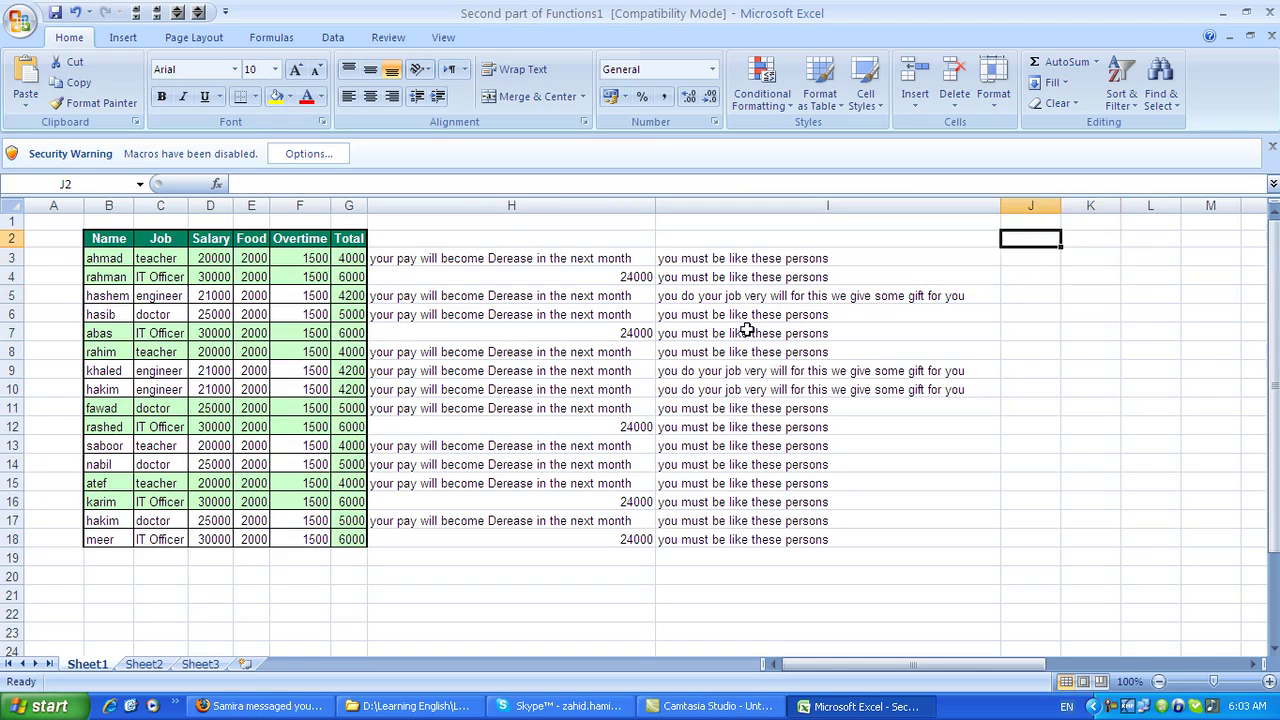
# Step: In J3, type =if(c3="doctor", followed by the quoted Persian praise message as the true result
pyautogui.press('Down')
pyautogui.press('Up')
pyautogui.press('Down')
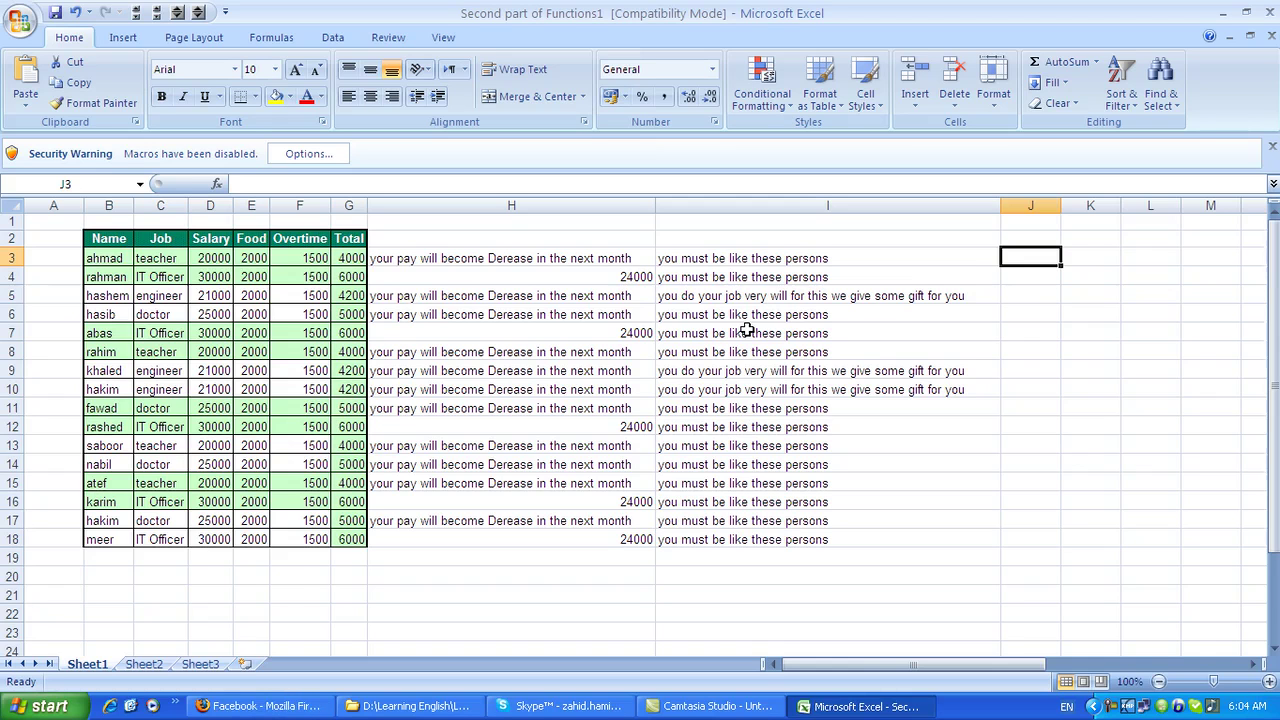
pyautogui.write('=')
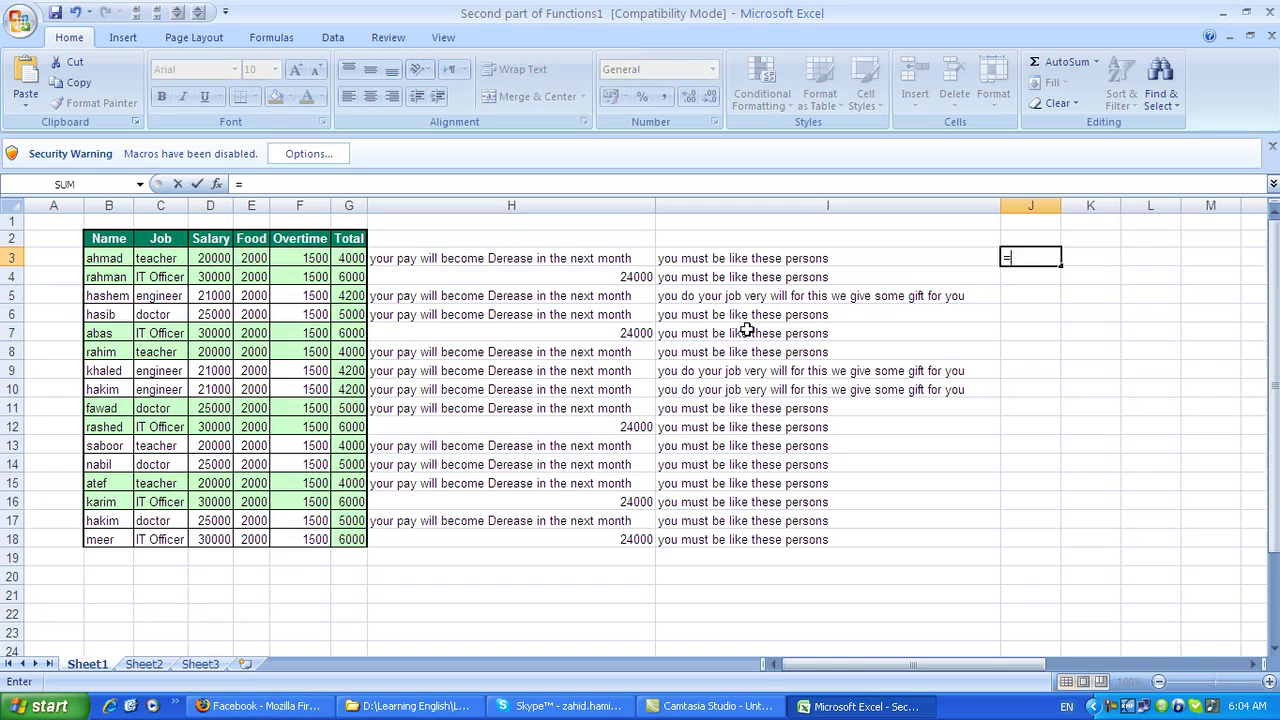
pyautogui.write('if(c3="doctor",')
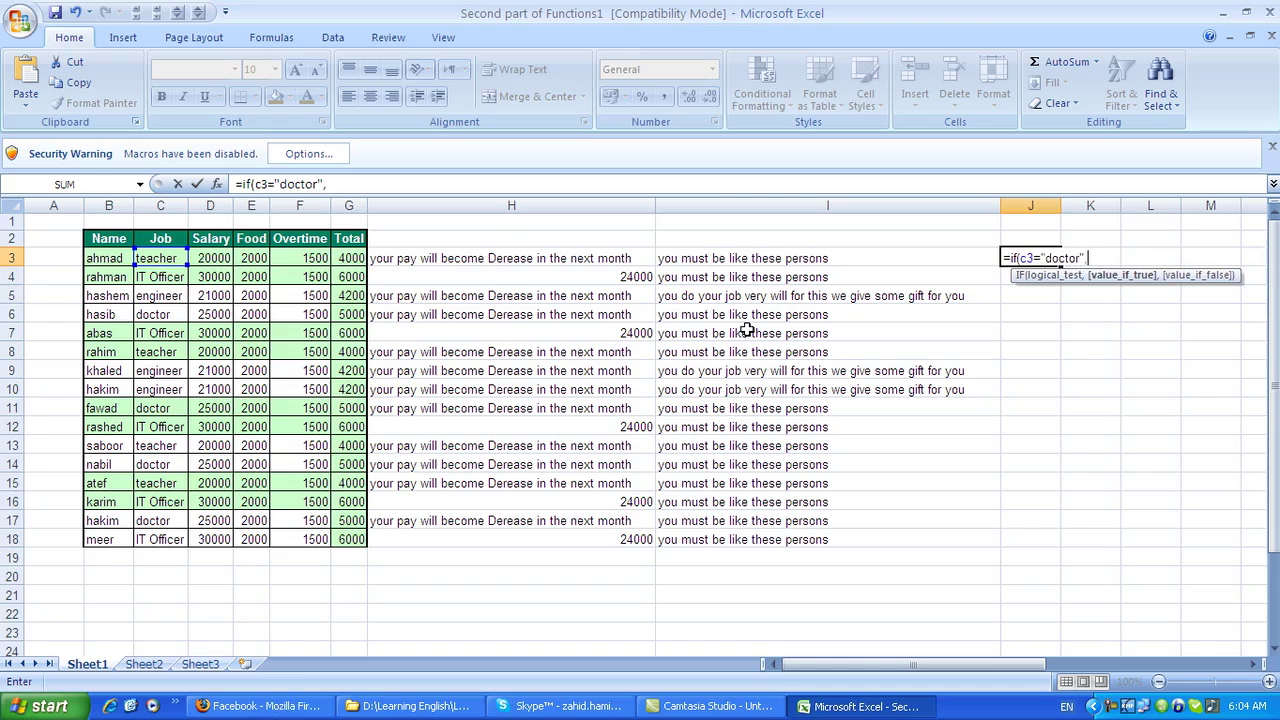
pyautogui.write('"')
pyautogui.write('شما و')
pyautogui.write('ی')
pyautogui.press('BackSpace')
pyautogui.write('ظیفه')
pyautogui.press('BackSpace')
pyautogui.press('BackSpace')
pyautogui.press('BackSpace')
pyautogui.press('BackSpace')
pyautogui.write('ظیفه تانرا بسیار خوب انجام داده ا')
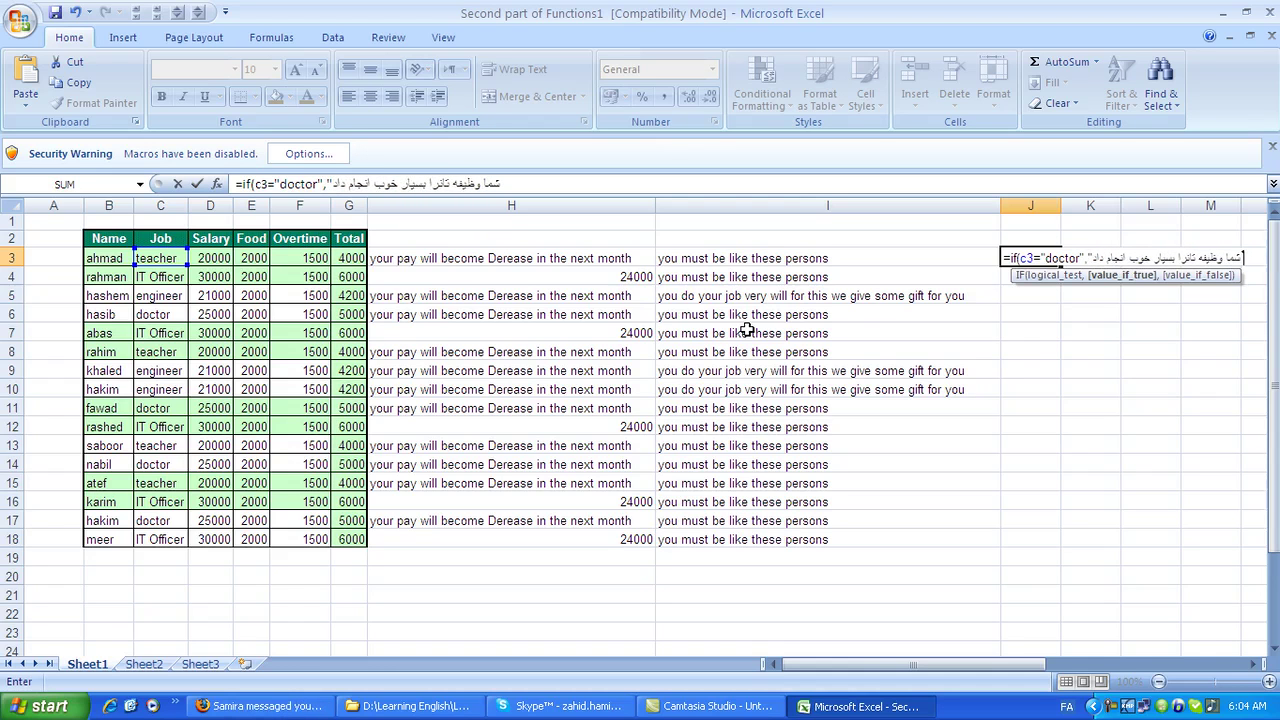
pyautogui.write('یید وم')
pyautogui.write('ست')
pyautogui.write('شکق')
pyautogui.write(' ج')
pyautogui.write('ایزه شده اس')
pyautogui.press('BackSpace')
pyautogui.write('ید')
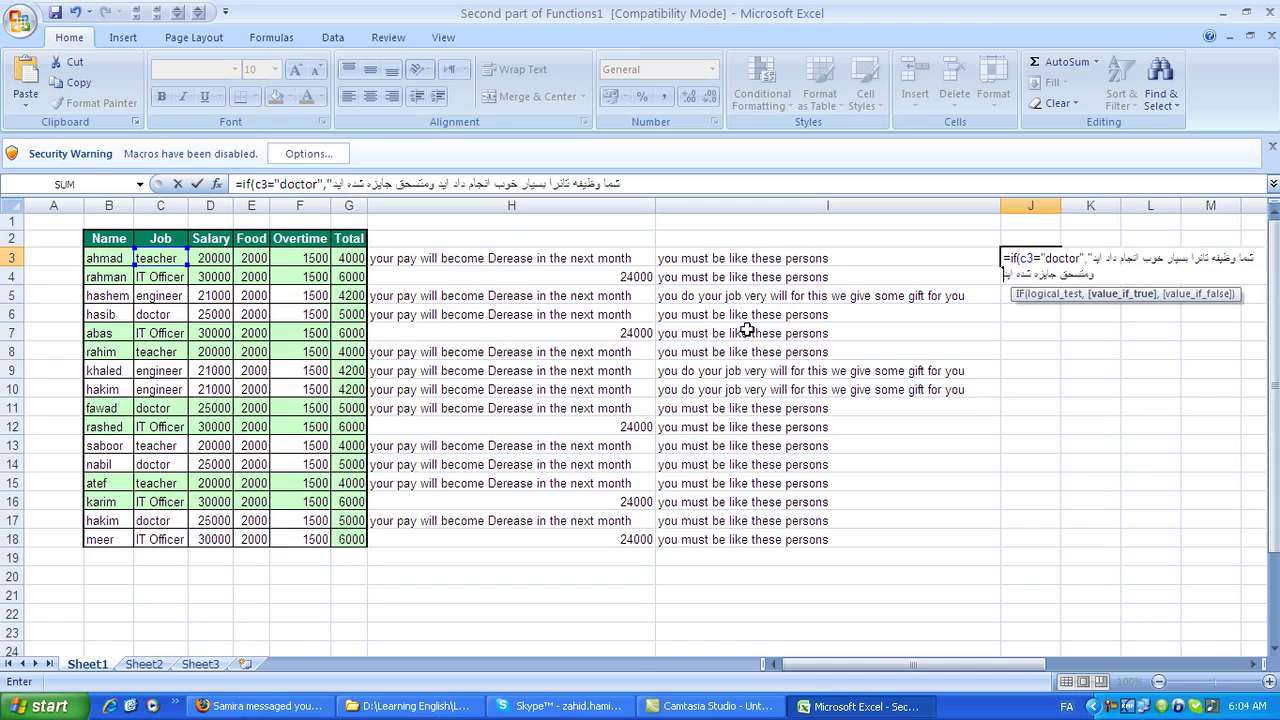
pyautogui.write('"')
# Step: Add the else message 'شما کوشش کنید که مانند همین کارمندان باشید' and commit J3's formula
pyautogui.hotkey('alt', 'shift')
pyautogui.write(',')
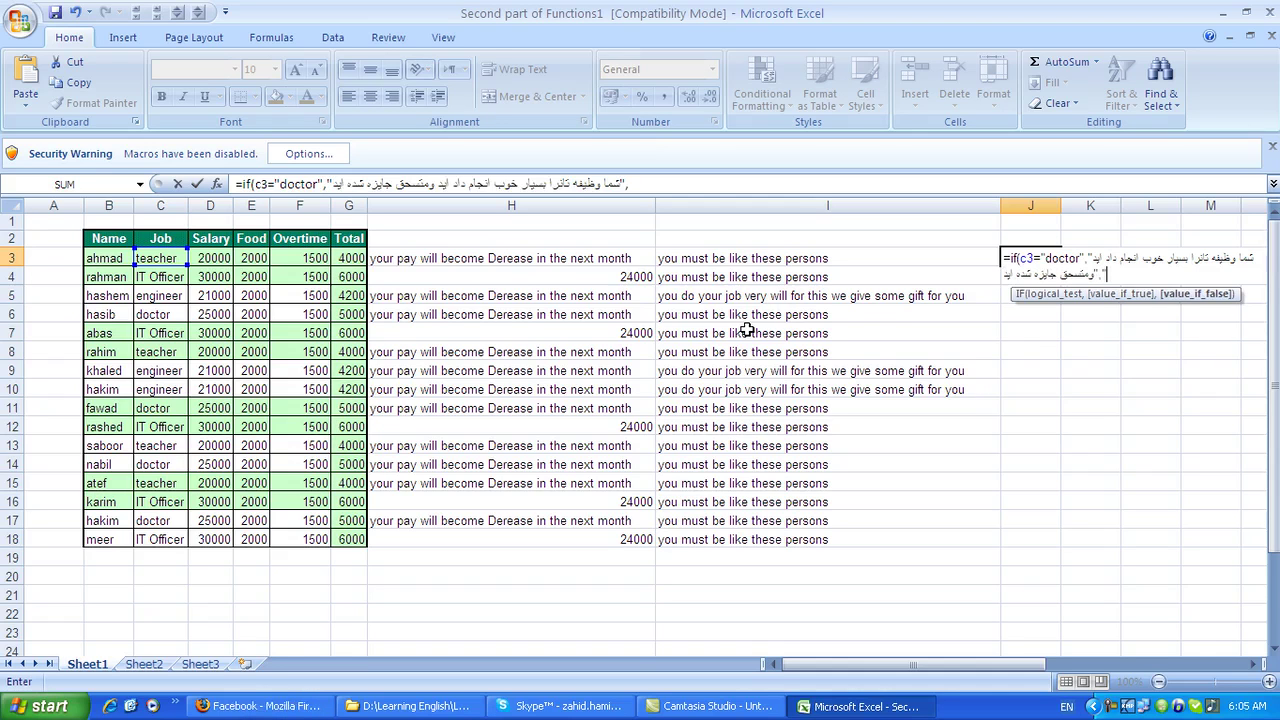
pyautogui.hotkey('alt', 'shift')
pyautogui.write('ش')
pyautogui.write('ما')
pyautogui.write(' کوشش کنید که مانند همین کارمندان باشد')
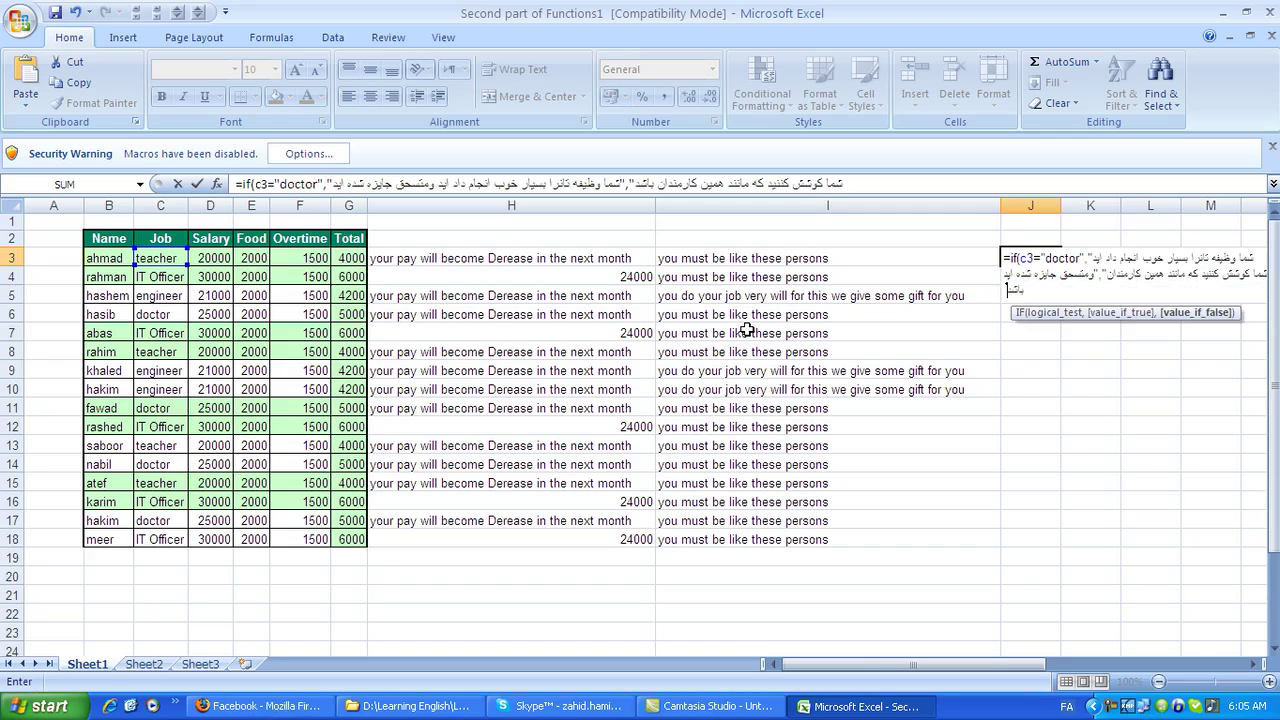
pyautogui.write('ید')
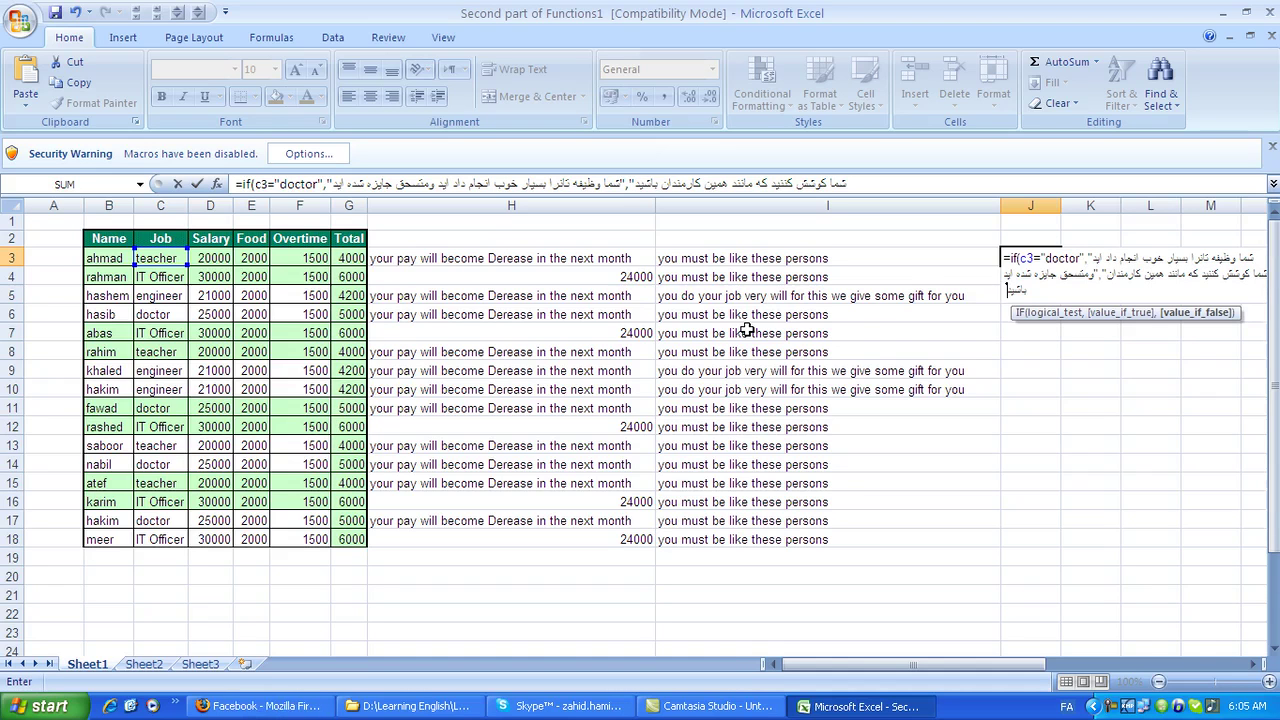
pyautogui.hotkey('alt', 'shift')
pyautogui.write('"')
pyautogui.press('Return')
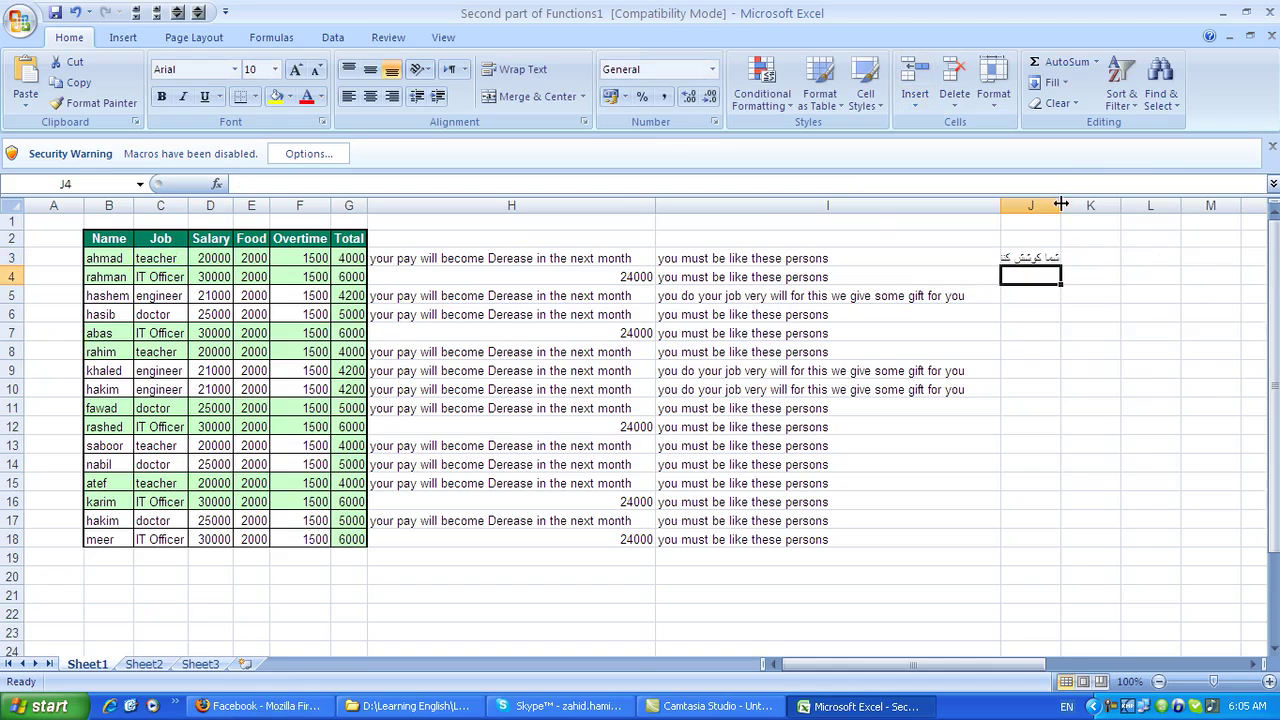
# Step: Widen column J and fill J3's doctor formula down to J18
pyautogui.moveTo(1061, 205); pyautogui.dragTo(1218, 220)
pyautogui.click(1253, 665)
pyautogui.moveTo(973, 207); pyautogui.dragTo(1028, 205)
pyautogui.click(938, 259)
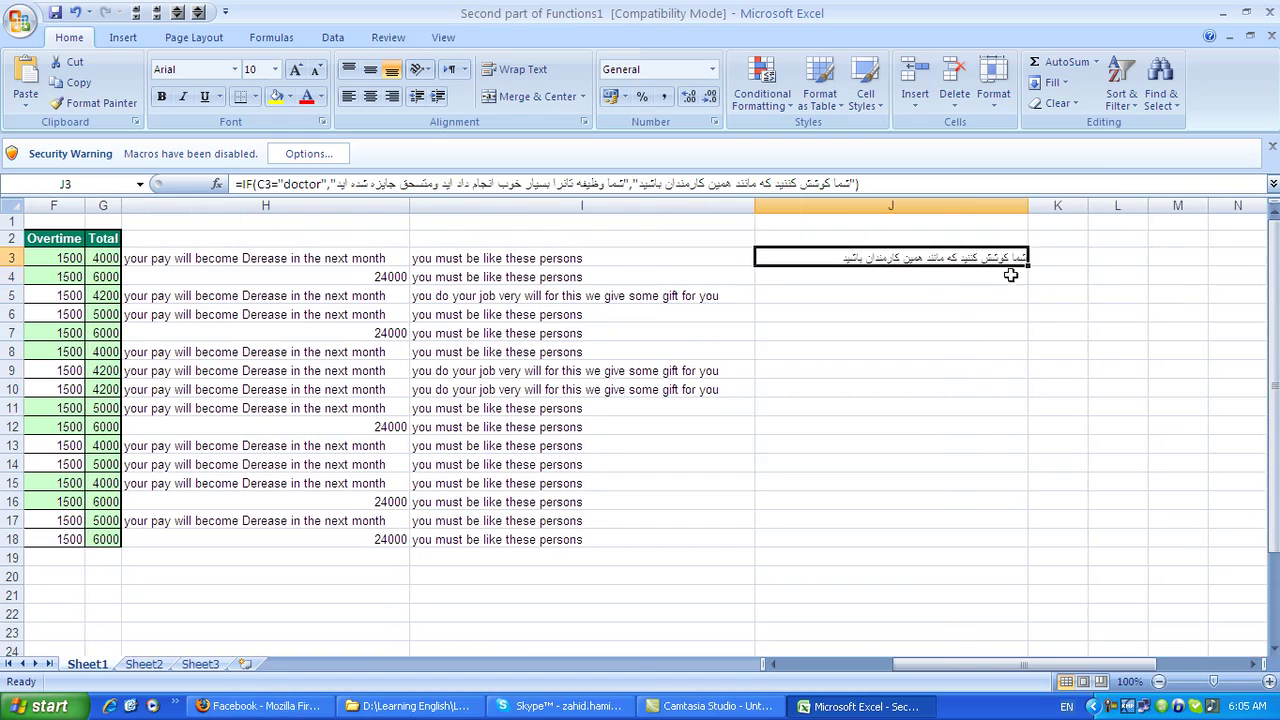
pyautogui.moveTo(1028, 266); pyautogui.dragTo(1004, 550)
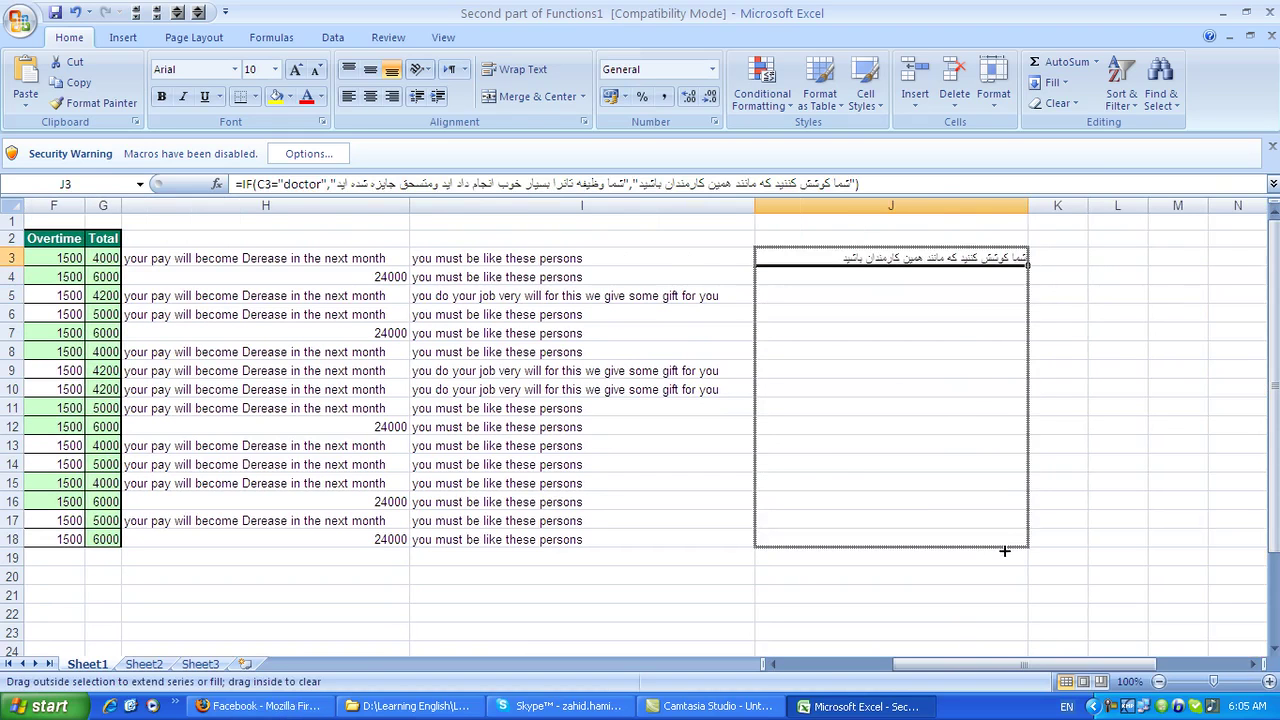
pyautogui.moveTo(1004, 550); pyautogui.dragTo(1008, 557)
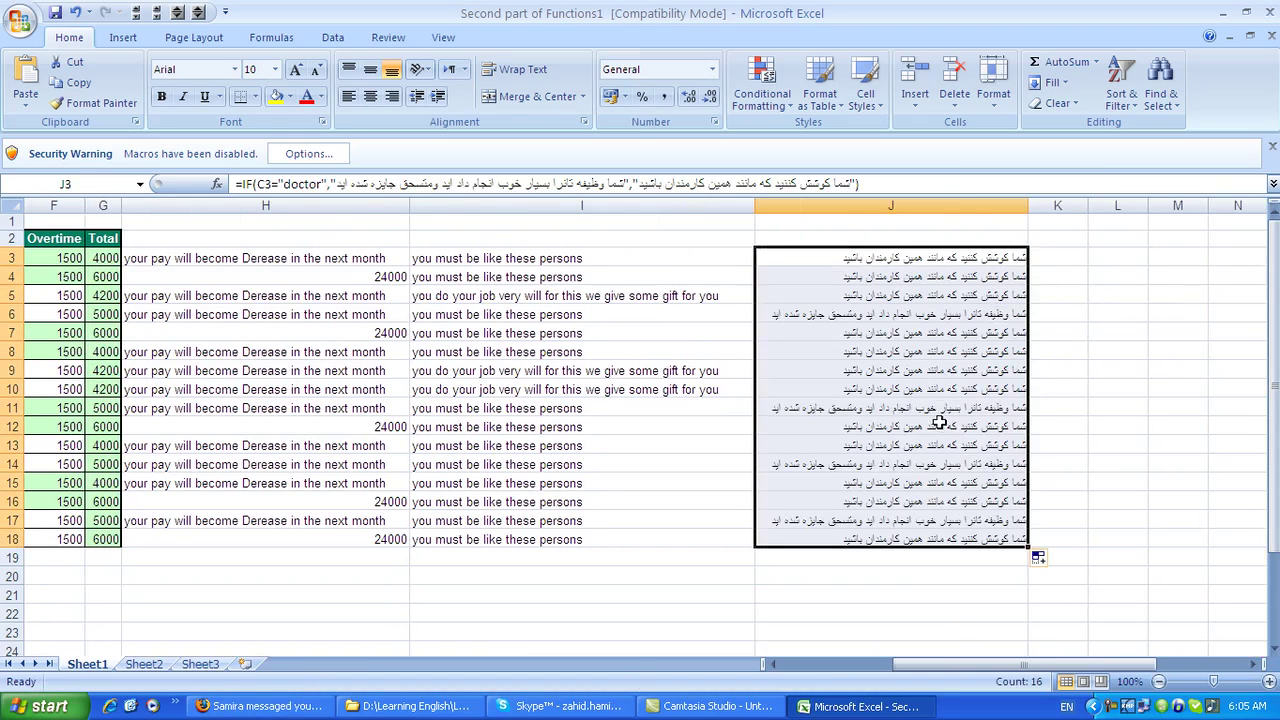
# Step: Select the messages in J3 through J6
pyautogui.scroll(1, 876, 340)
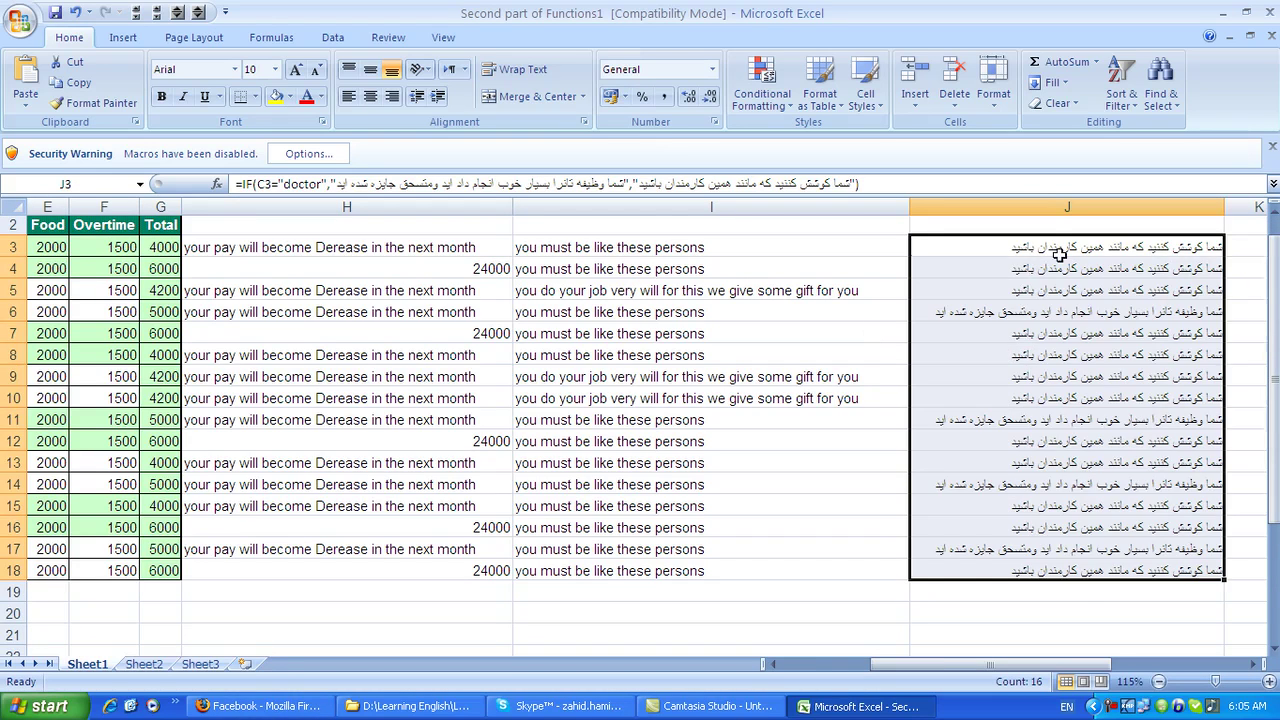
pyautogui.click(1050, 247)
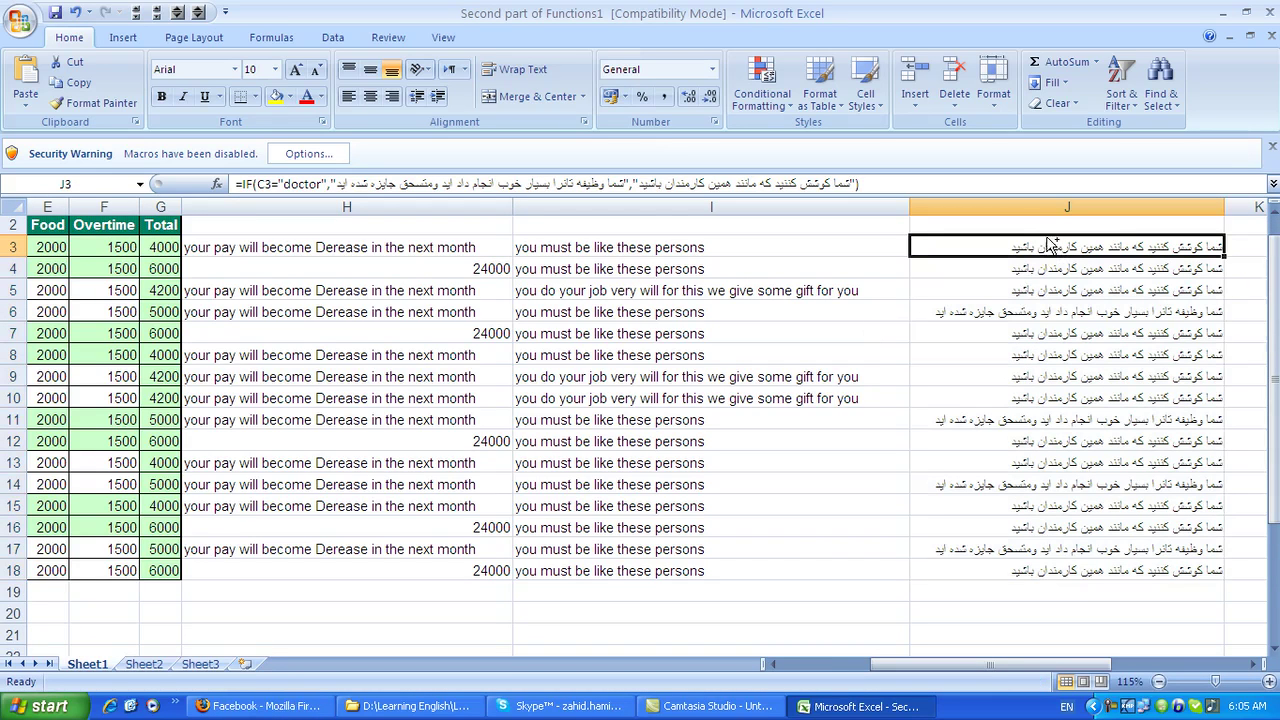
pyautogui.moveTo(1046, 248); pyautogui.dragTo(1029, 313)
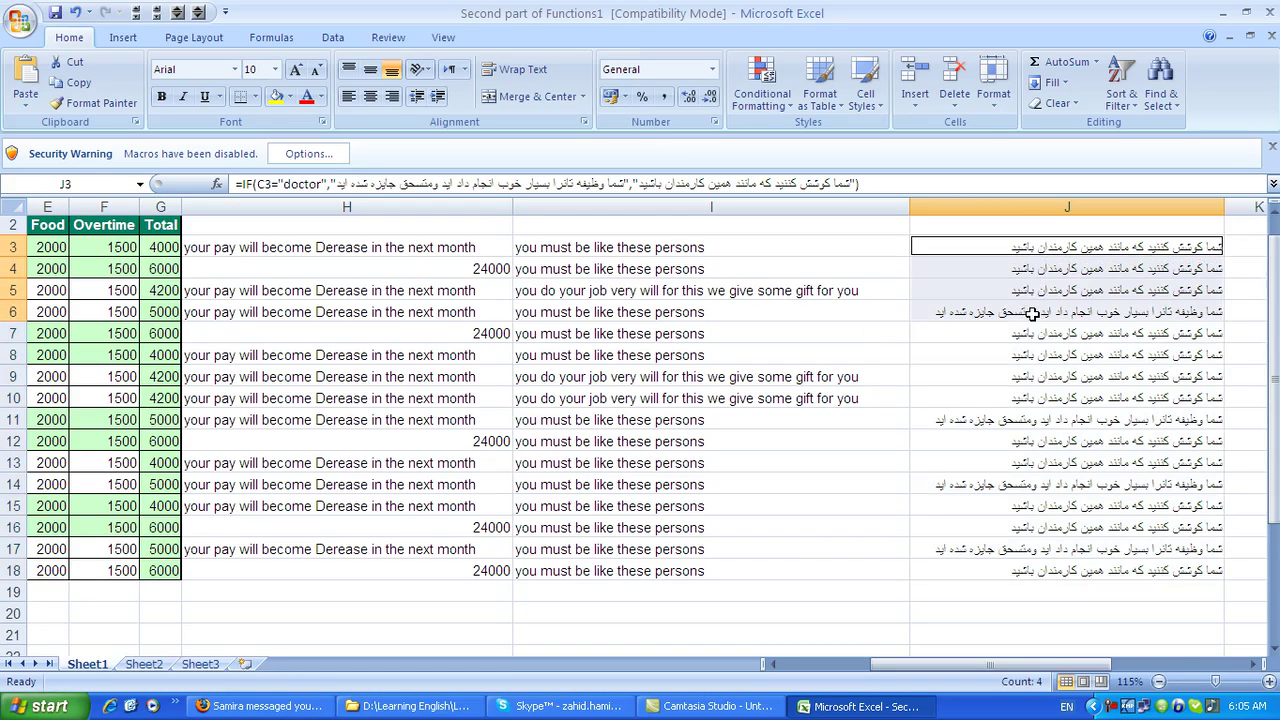
# Step: Apply bold to the selected cells J3:J6 with Ctrl+B
pyautogui.hotkey('ctrl', 'b')
pyautogui.click(1029, 313)
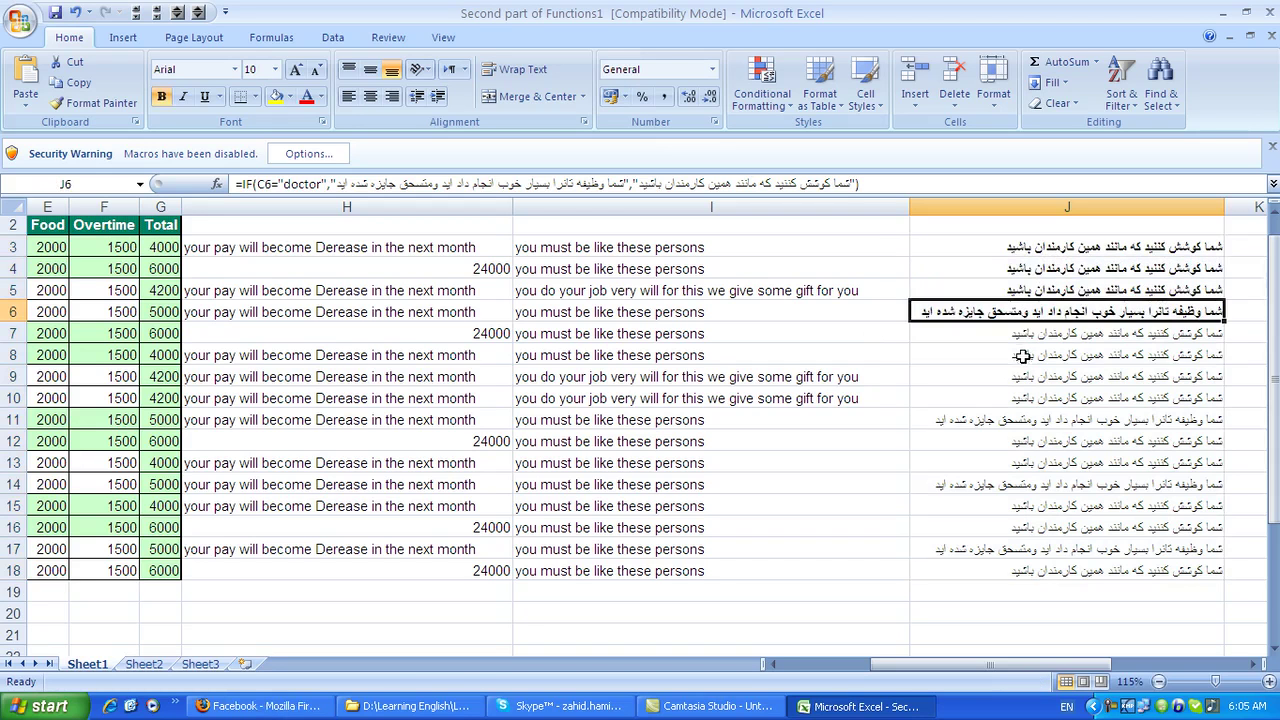
pyautogui.click(1024, 354)
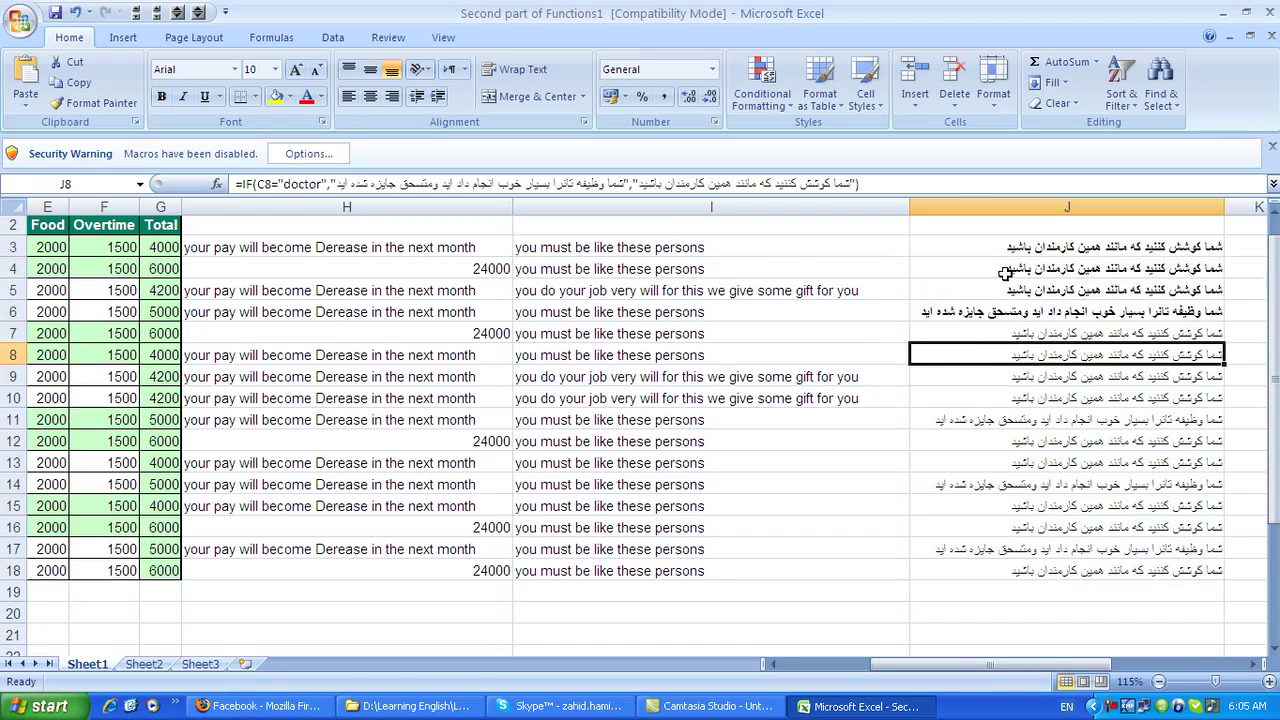
pyautogui.keyDown('ctrl'); pyautogui.scroll(2, 1005, 273); pyautogui.keyUp('ctrl')
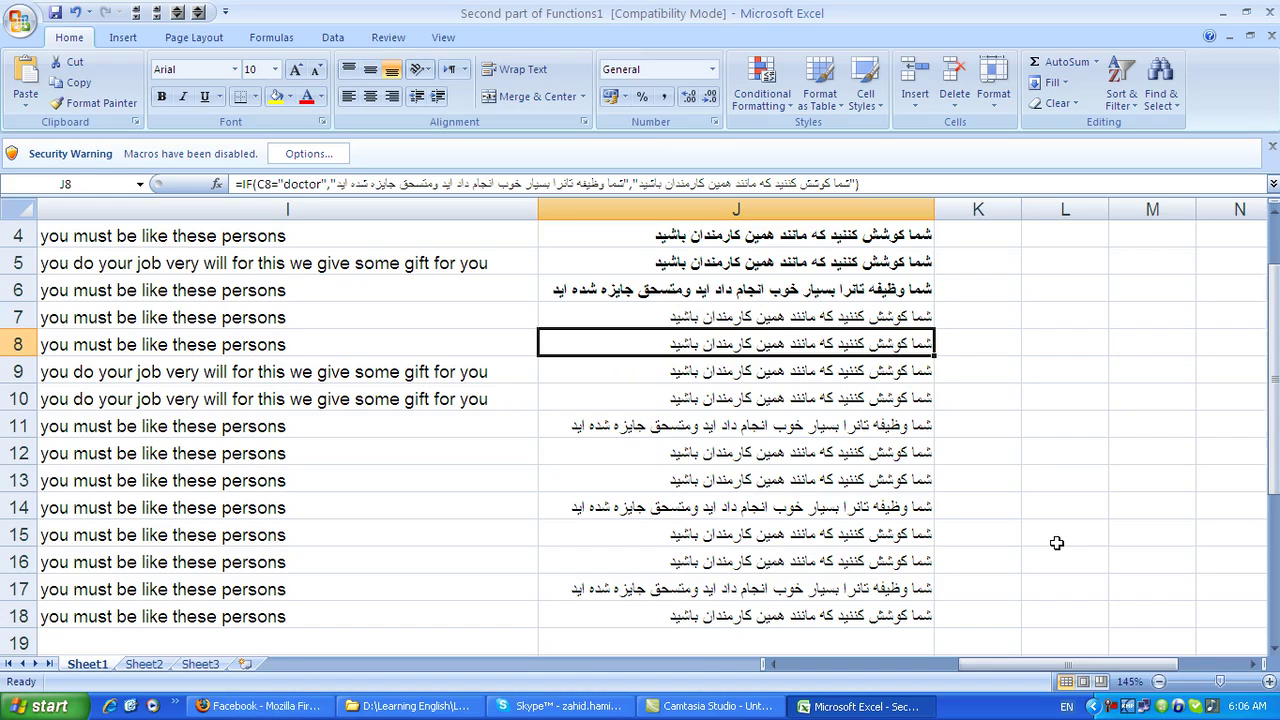
# Step: Fix the misspelled word to ومستحق in J6's formula, then begin filling J6 down
pyautogui.doubleClick(666, 289)
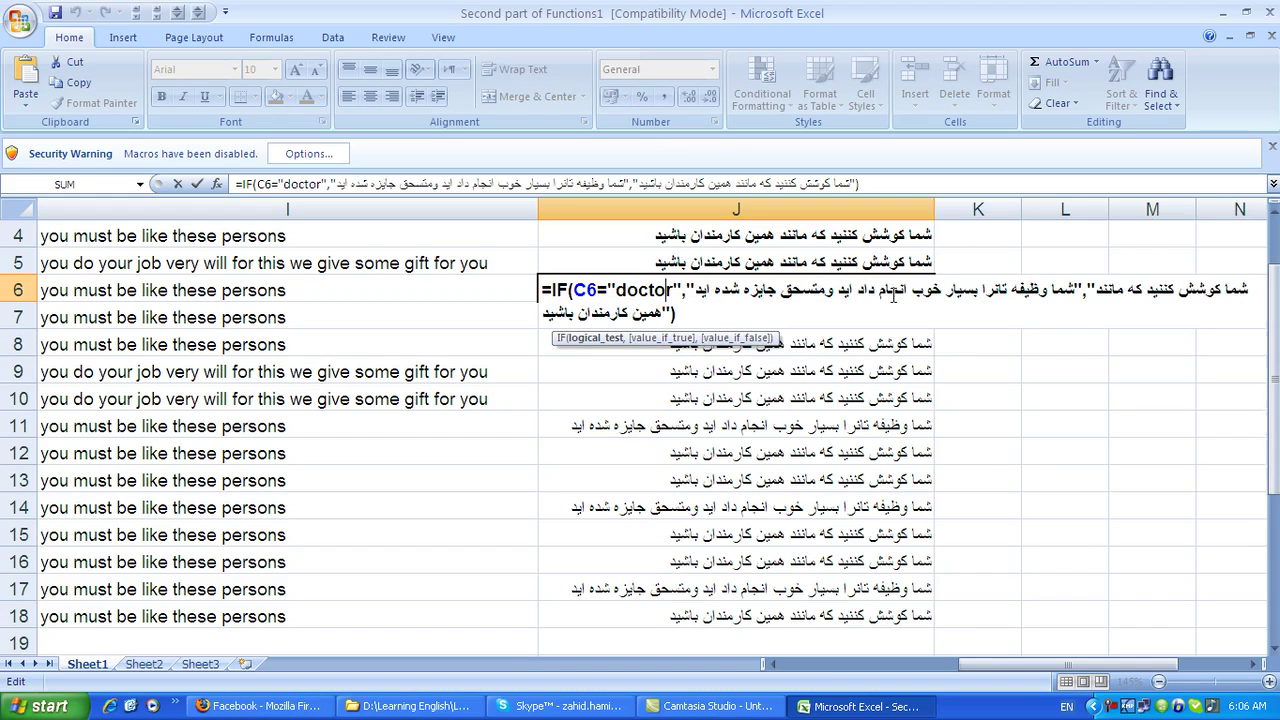
pyautogui.click(816, 289)
pyautogui.hotkey('alt', 'shift')
pyautogui.press('Delete')
pyautogui.write('س')
pyautogui.press('BackSpace')
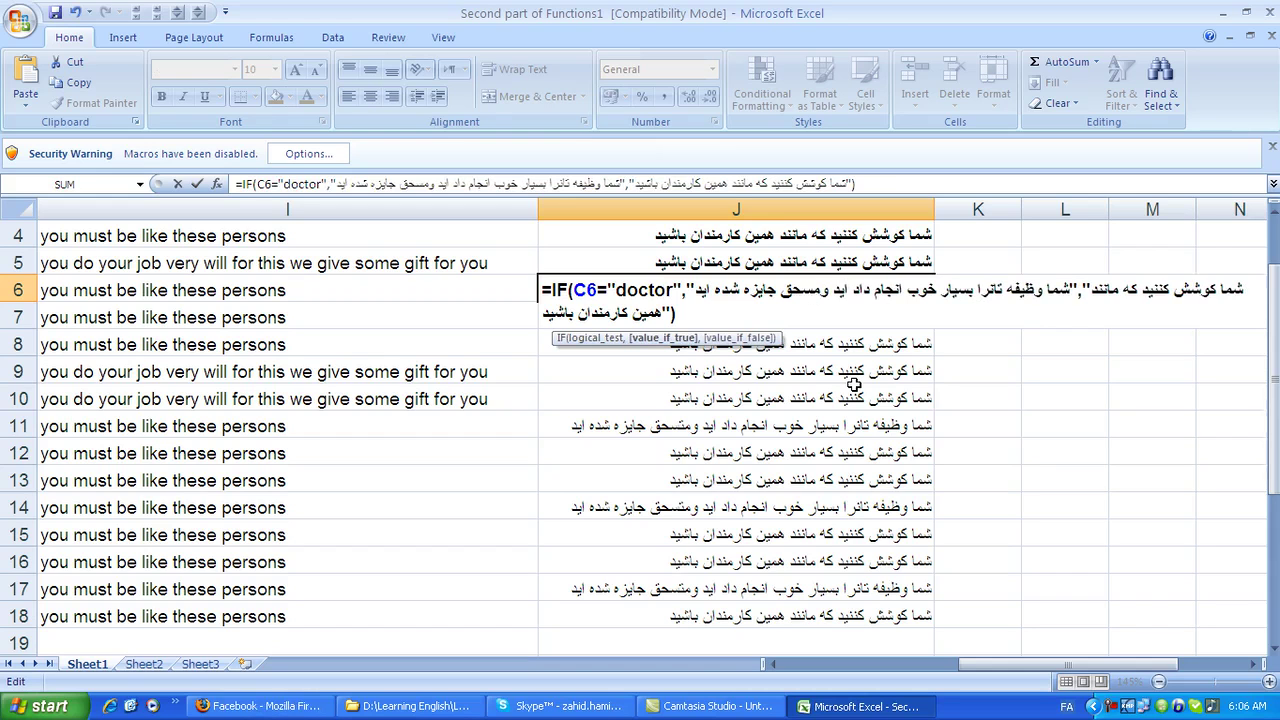
pyautogui.write('س')
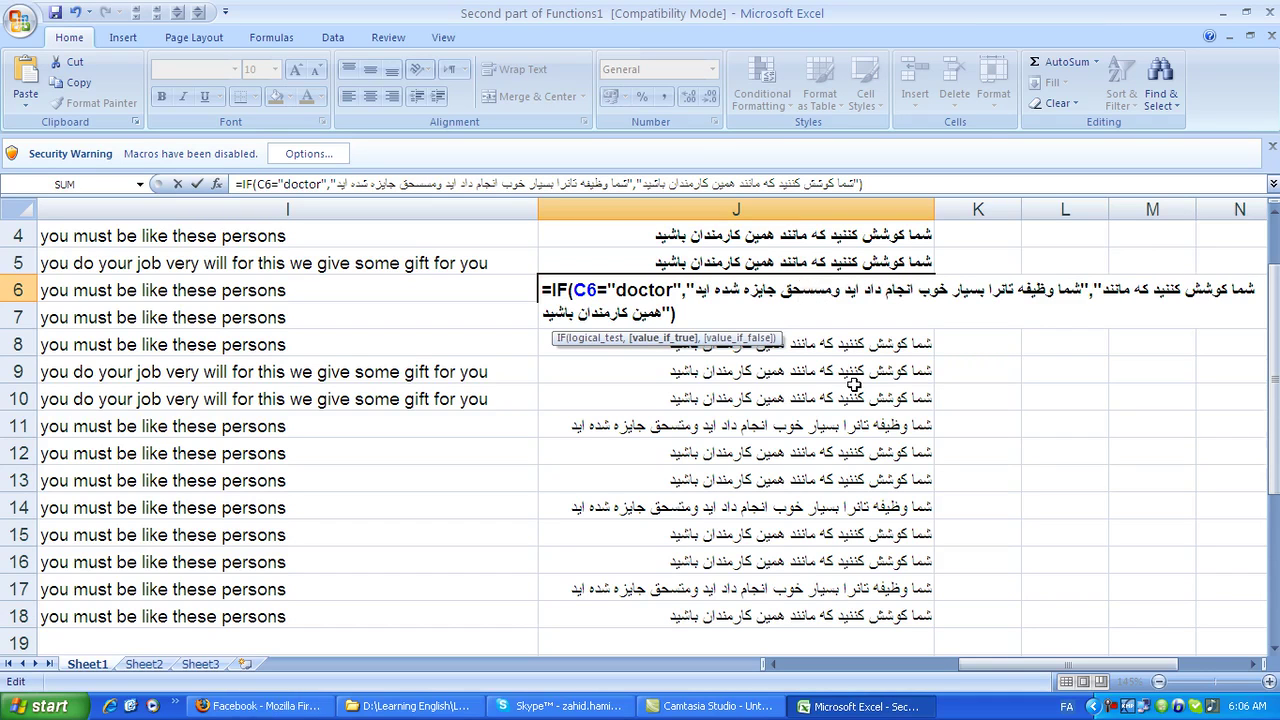
pyautogui.press('BackSpace')
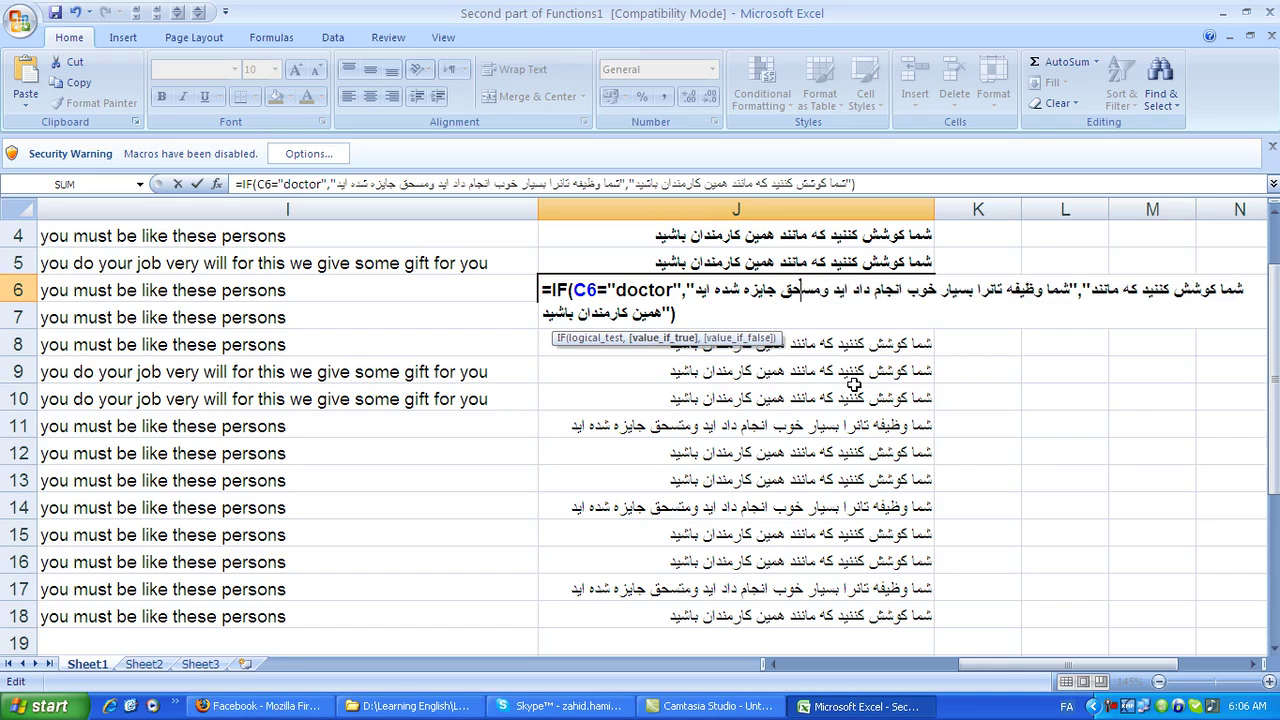
pyautogui.write('ت')
pyautogui.press('Return')
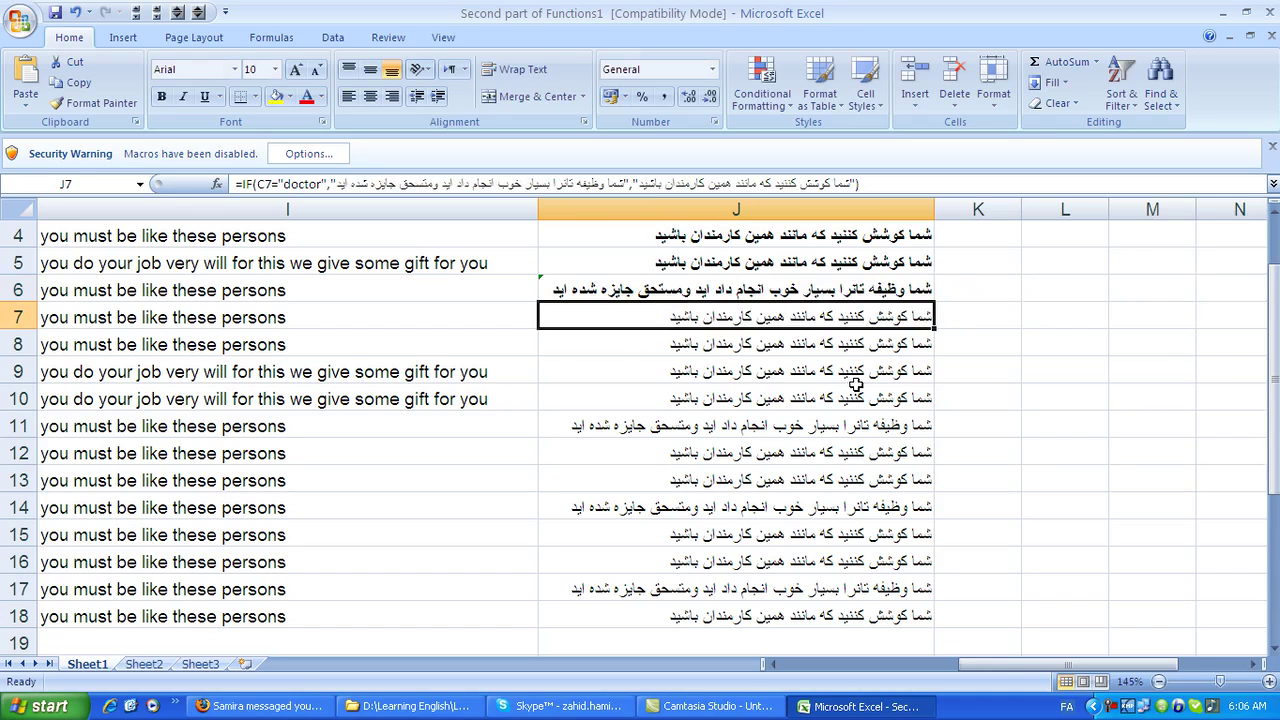
pyautogui.click(816, 292)
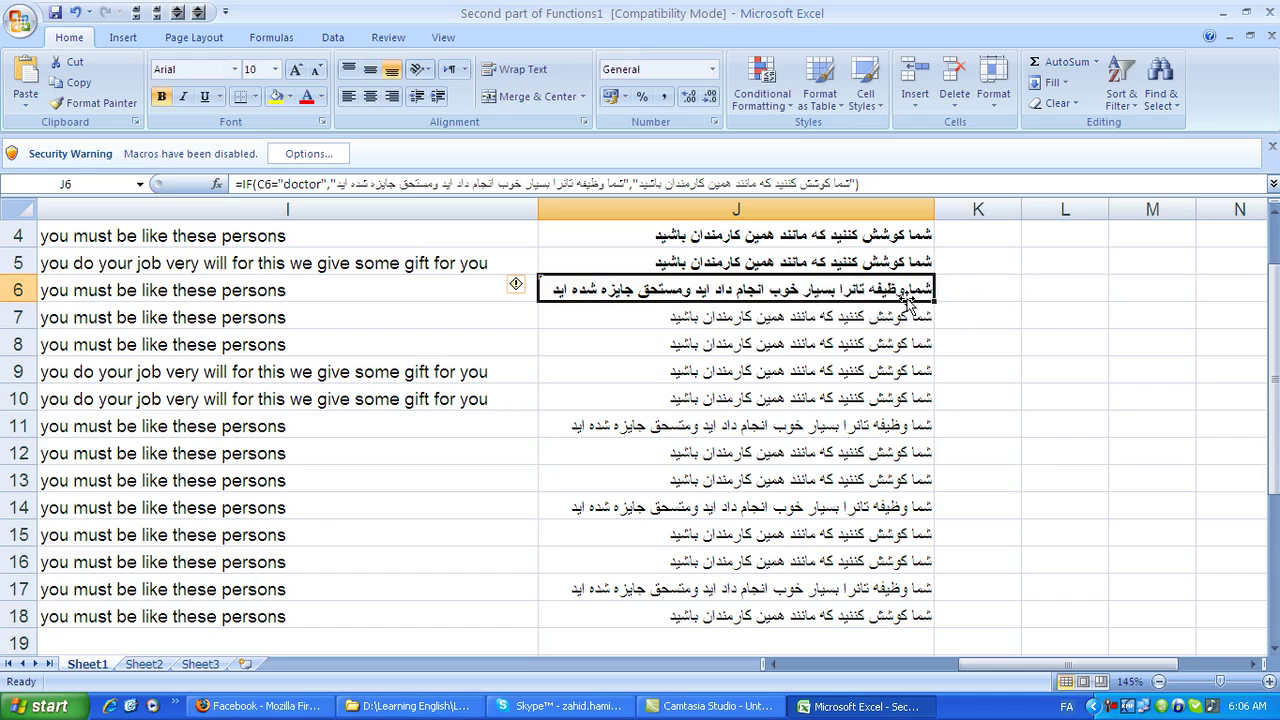
pyautogui.moveTo(934, 302); pyautogui.dragTo(925, 616)
# Step: Finish filling J6's formula and bold format down through J18
pyautogui.click(687, 362)
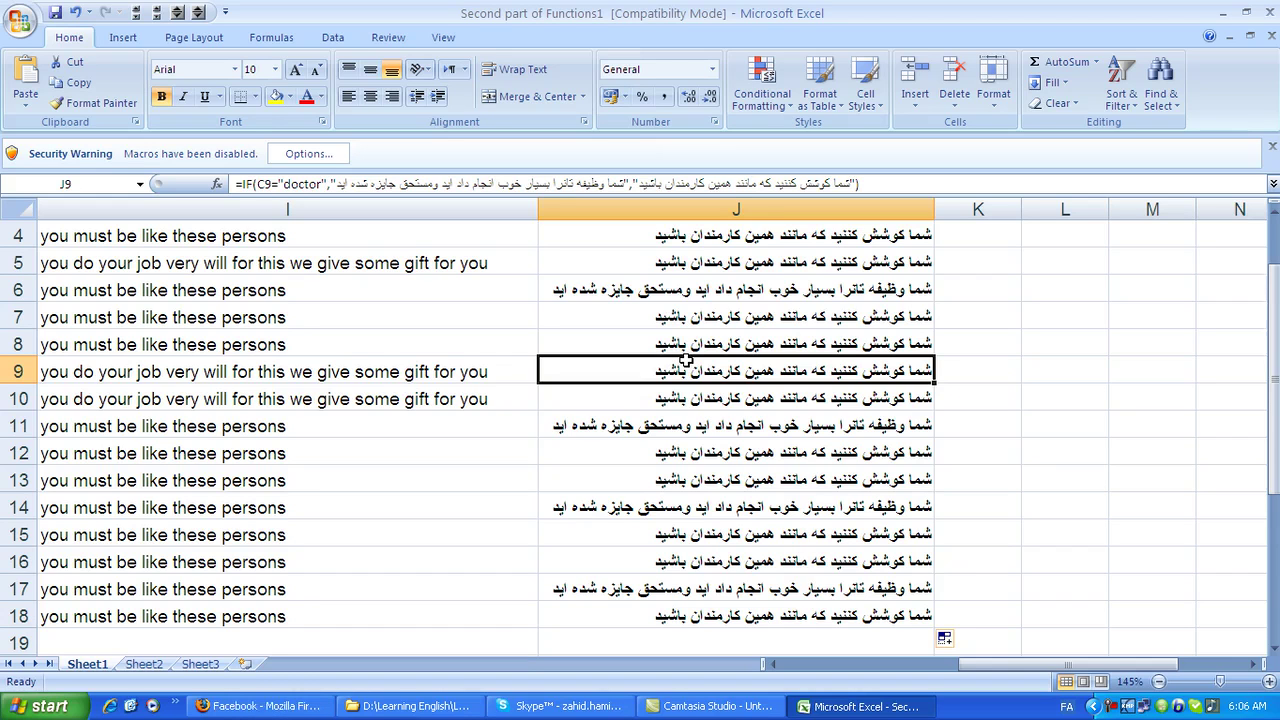
pyautogui.click(1100, 708)
pyautogui.click(1115, 708)
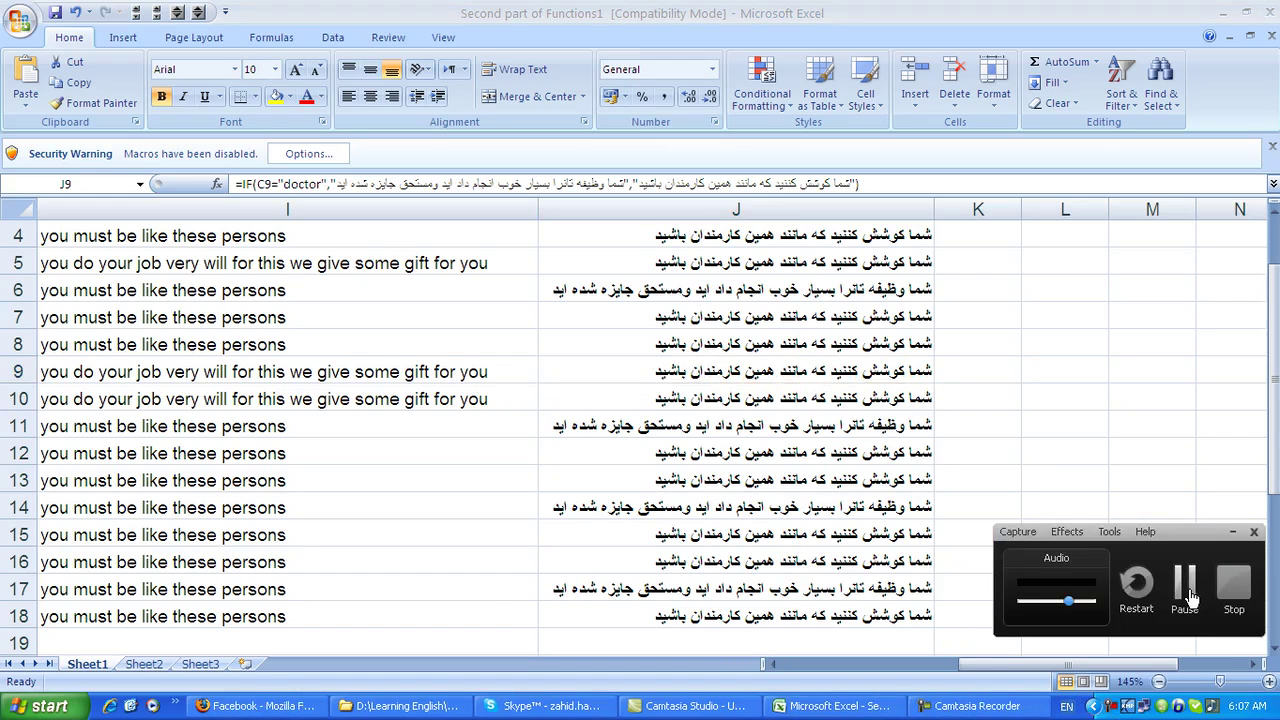